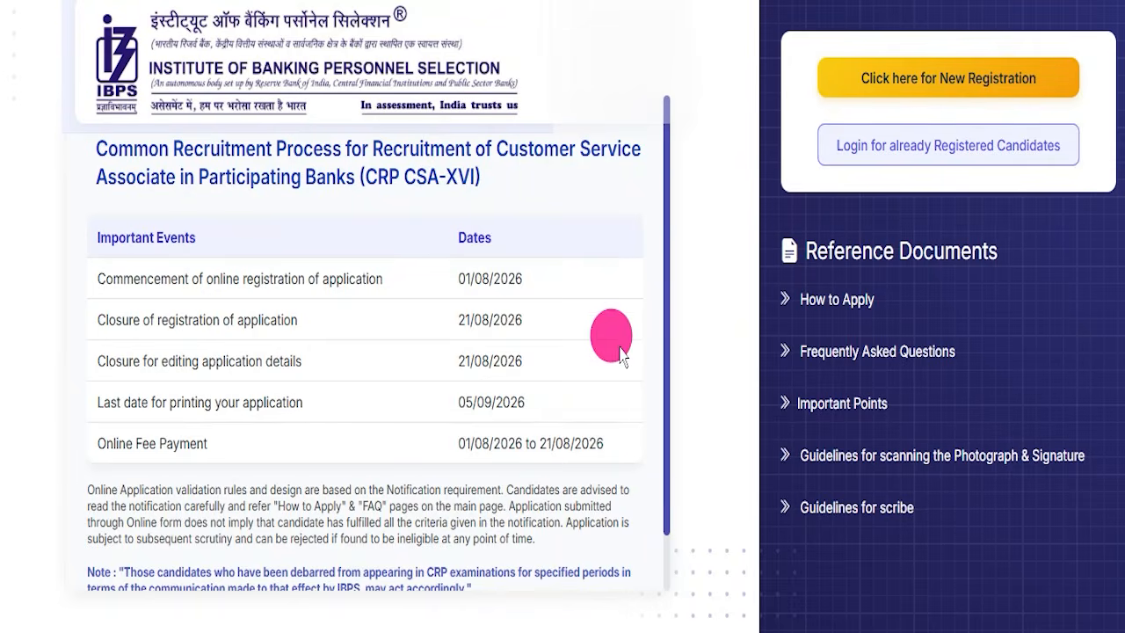
- Review the post name, vacancies and important dates in the IBPS Clerk 16 Form Fill Up 2026 article
{"action": "scroll", "coordinate": [533, 372], "scroll_direction": "down", "scroll_amount": 1}
{"action": "scroll", "coordinate": [510, 396], "scroll_direction": "up", "scroll_amount": 1}
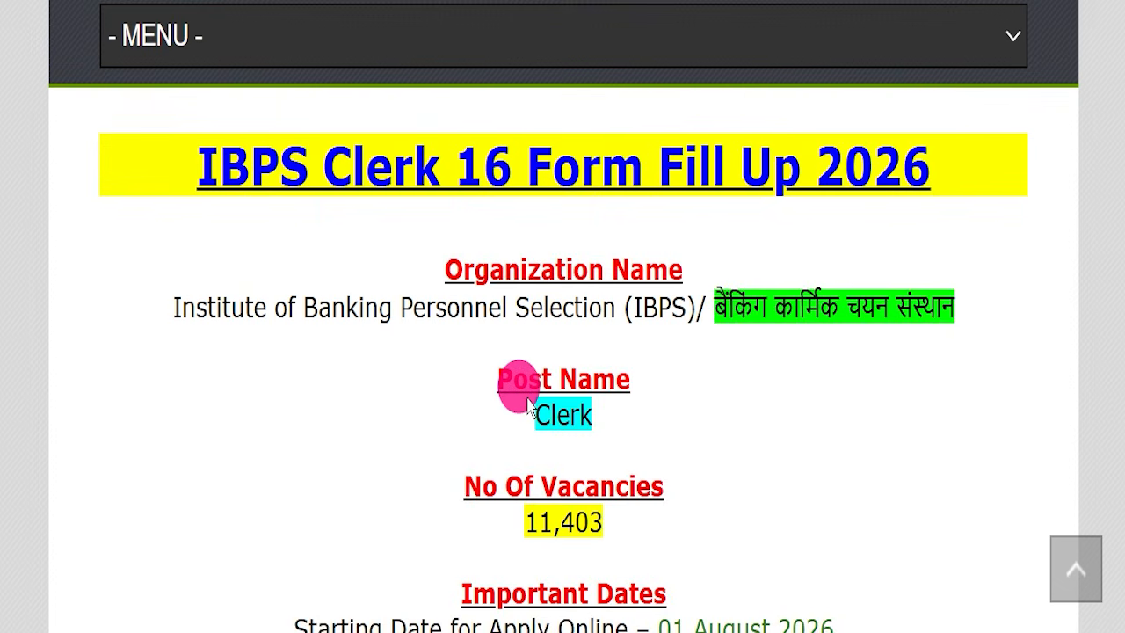
{"action": "scroll", "coordinate": [545, 406], "scroll_direction": "down", "scroll_amount": 3}
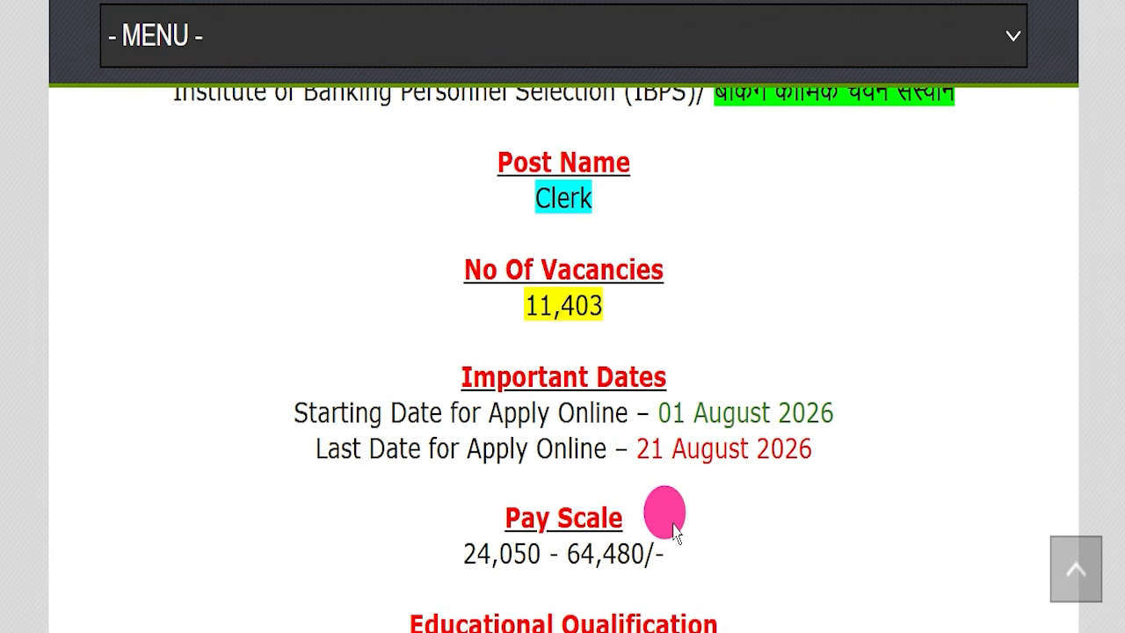
{"action": "left_click_drag", "start_coordinate": [258, 451], "coordinate": [964, 440]}
{"action": "left_click", "coordinate": [754, 482]}
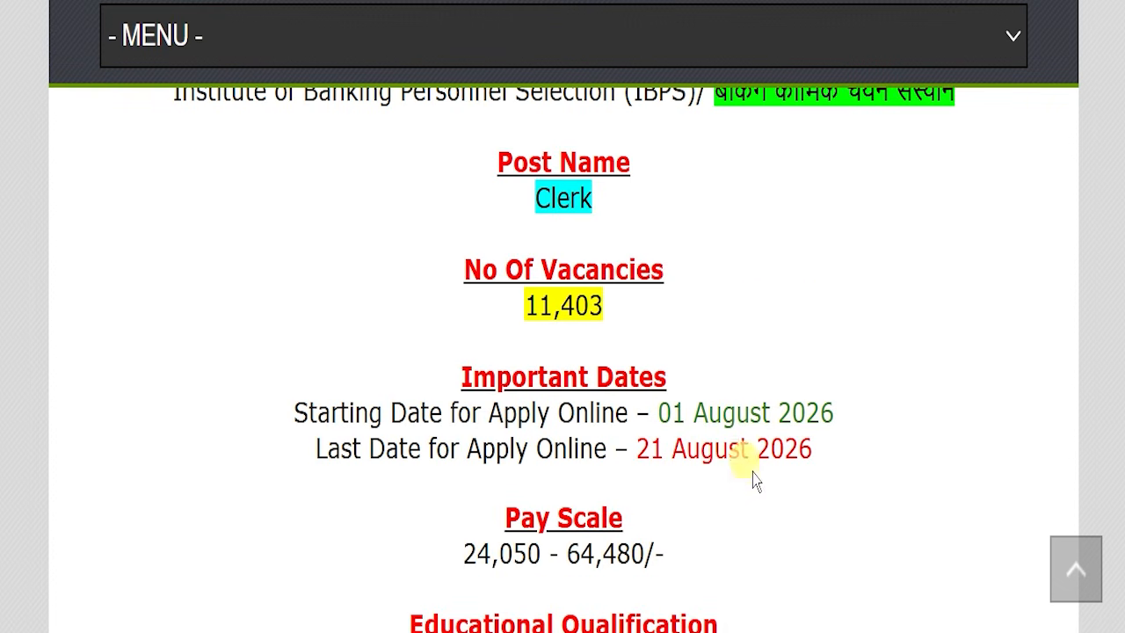
{"action": "scroll", "coordinate": [754, 482], "scroll_direction": "up", "scroll_amount": 3}
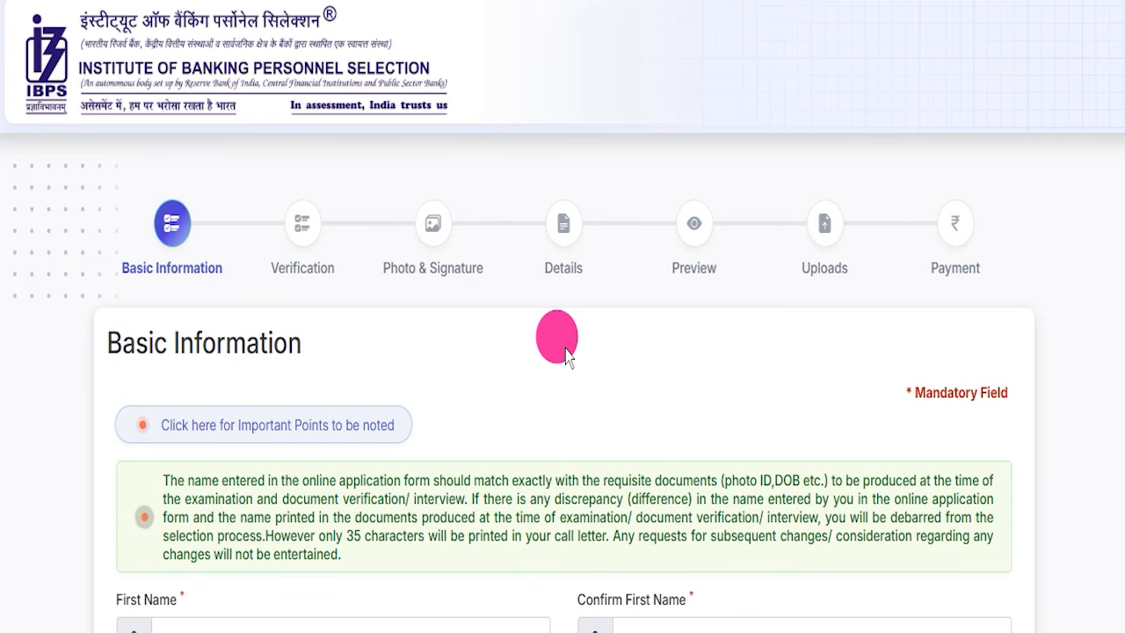
- Look through the Basic Information form, the registration start page and the login for already registered candidates
{"action": "scroll", "coordinate": [567, 352], "scroll_direction": "down", "scroll_amount": 15}
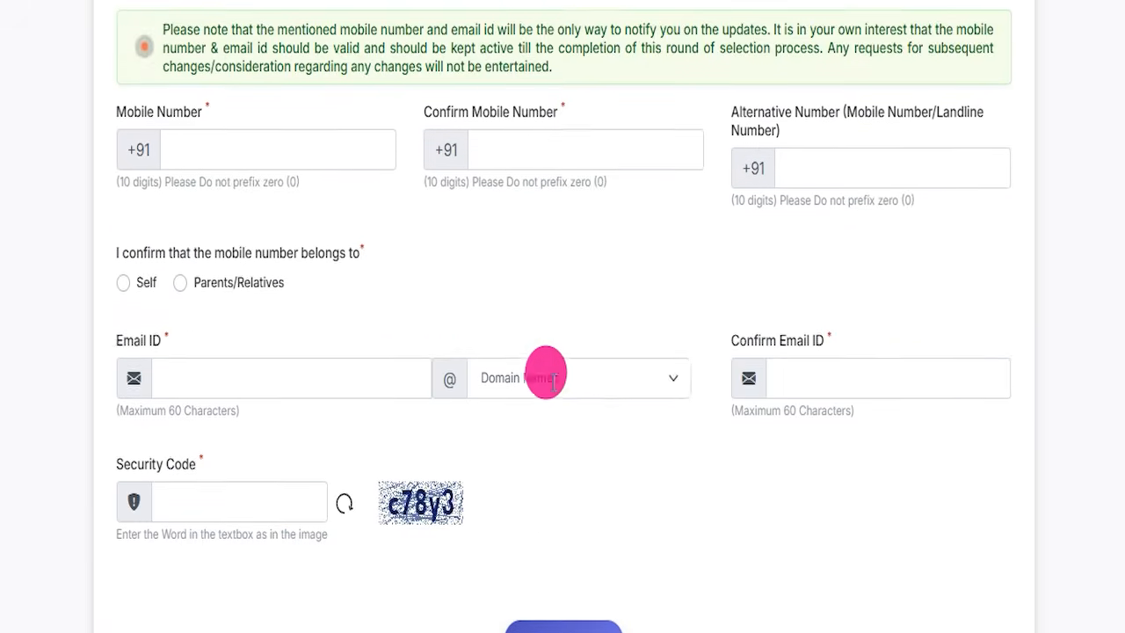
{"action": "scroll", "coordinate": [562, 418], "scroll_direction": "up", "scroll_amount": 15}
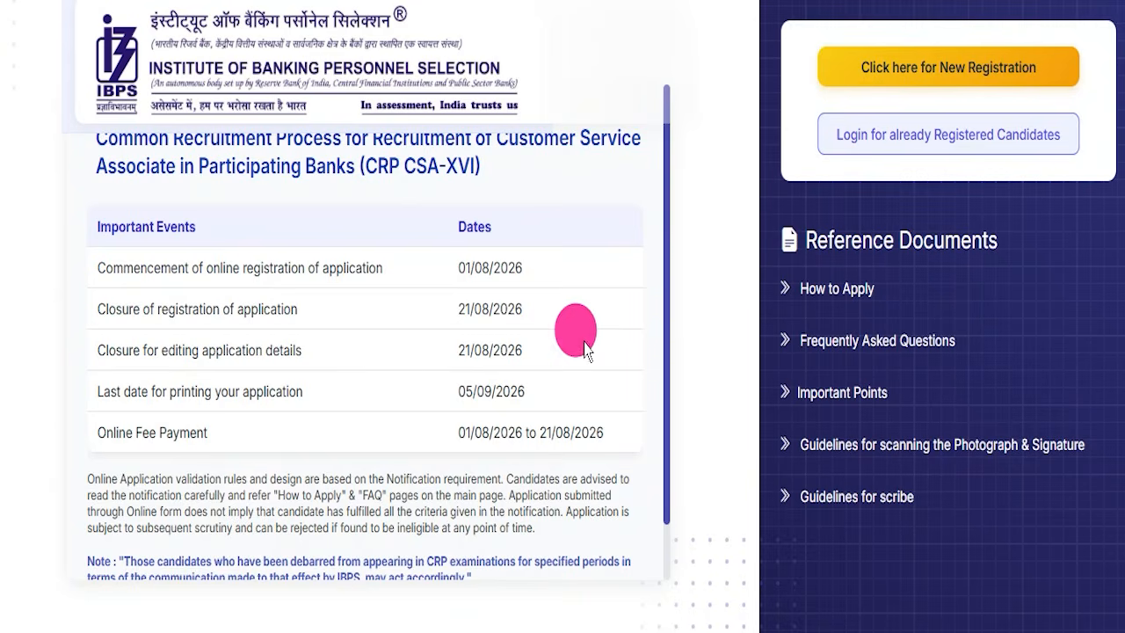
{"action": "scroll", "coordinate": [567, 351], "scroll_direction": "down", "scroll_amount": 2}
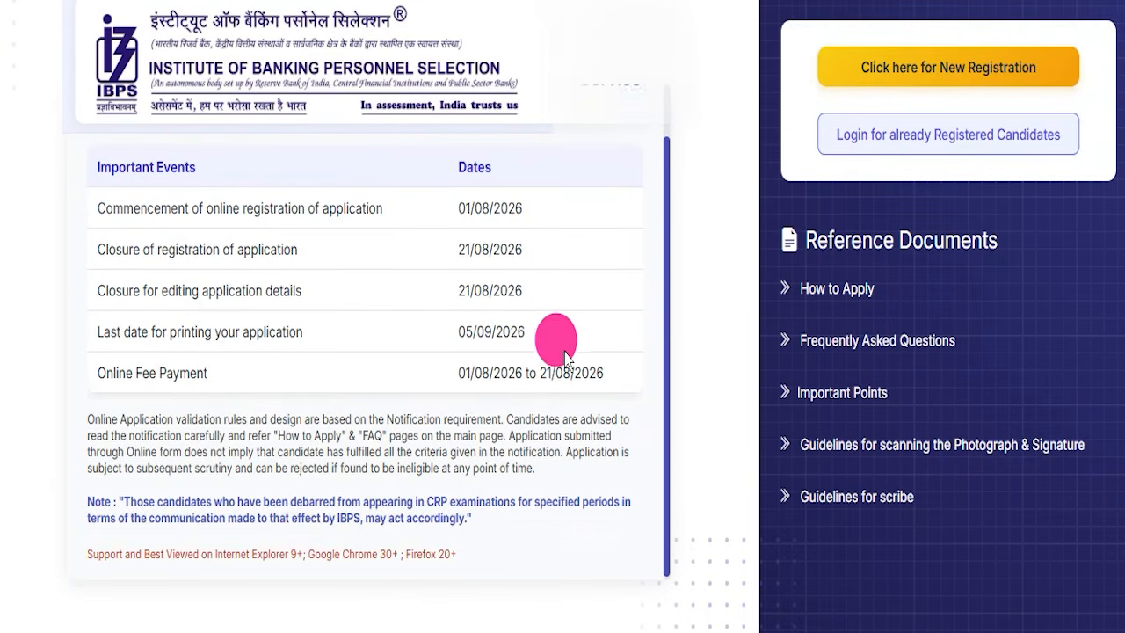
{"action": "scroll", "coordinate": [580, 339], "scroll_direction": "up", "scroll_amount": 2}
{"action": "left_click", "coordinate": [937, 135]}
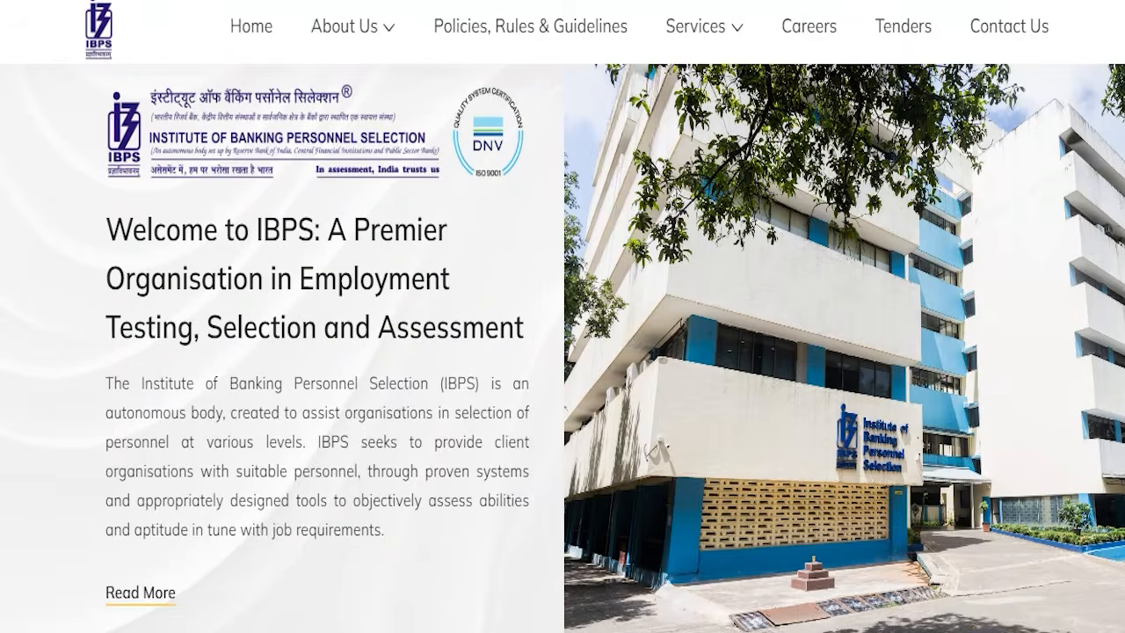
{"action": "left_click", "coordinate": [573, 187]}
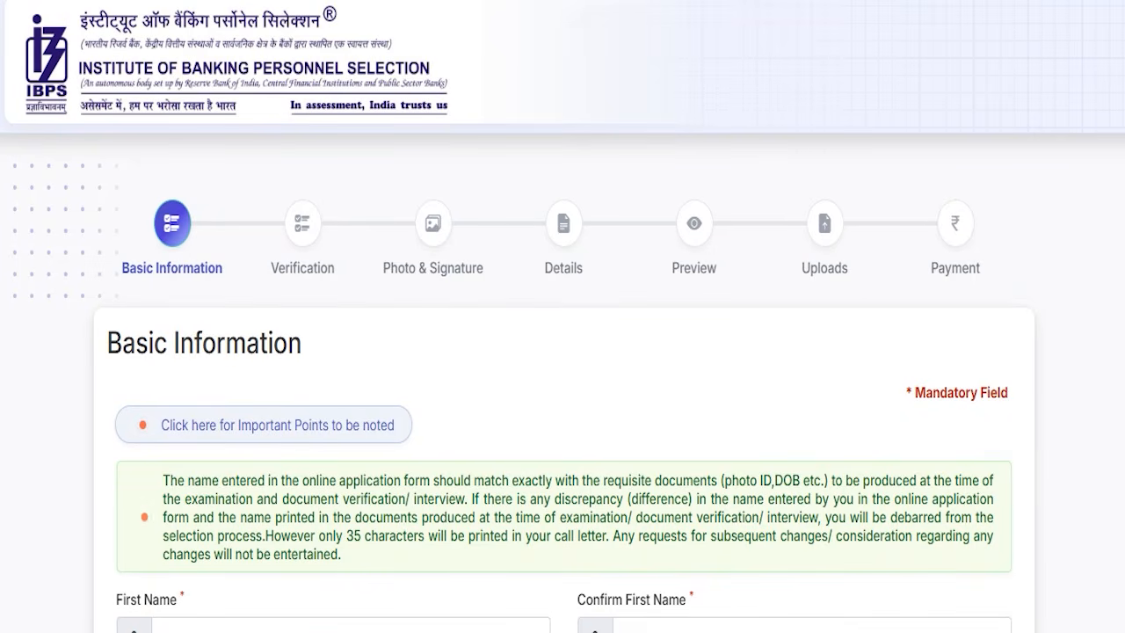
- Mark the application stages from Basic Information to Payment with red annotation strokes and clear the markings
{"action": "left_click_drag", "start_coordinate": [217, 279], "coordinate": [223, 303]}
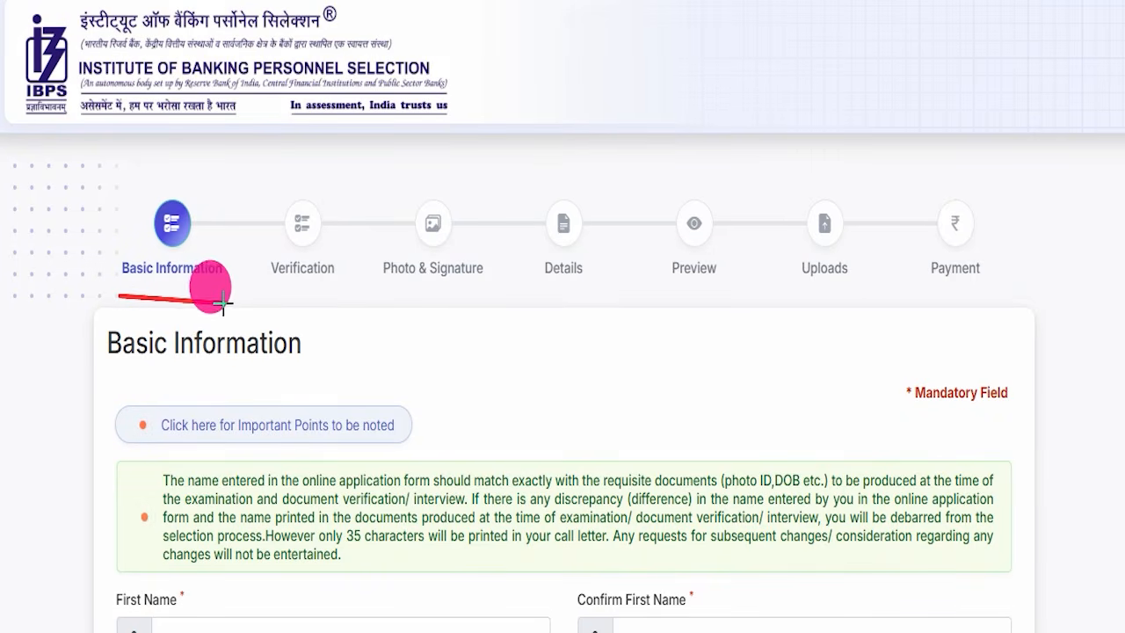
{"action": "left_click_drag", "start_coordinate": [332, 286], "coordinate": [478, 283]}
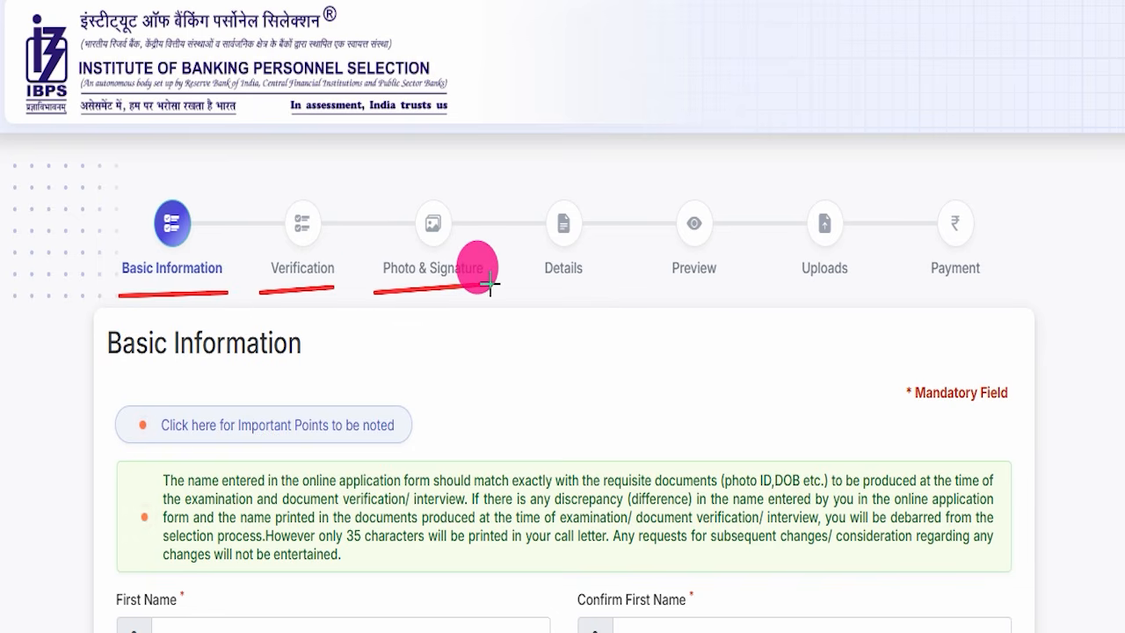
{"action": "left_click_drag", "start_coordinate": [490, 286], "coordinate": [492, 284]}
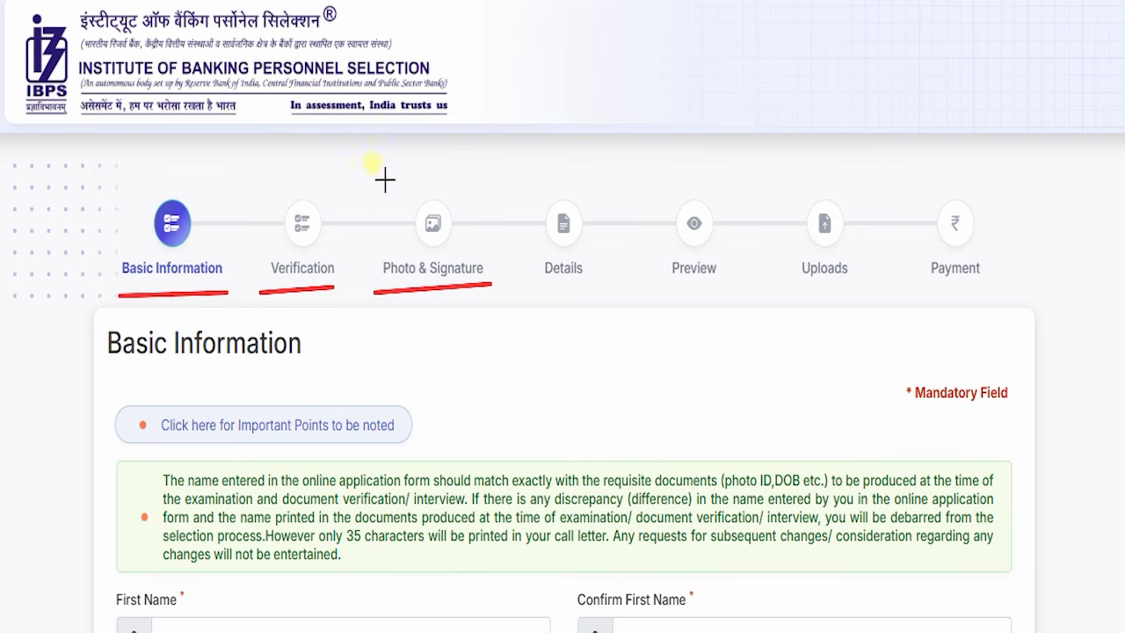
{"action": "left_click_drag", "start_coordinate": [394, 189], "coordinate": [477, 130]}
{"action": "left_click_drag", "start_coordinate": [610, 281], "coordinate": [647, 280]}
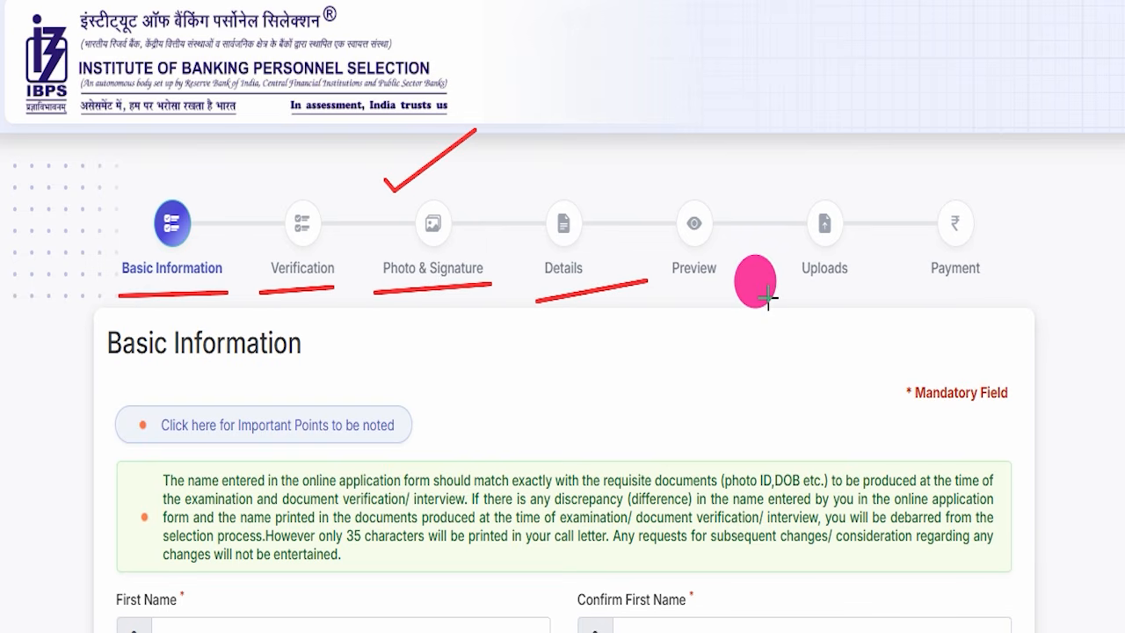
{"action": "left_click_drag", "start_coordinate": [857, 290], "coordinate": [859, 290]}
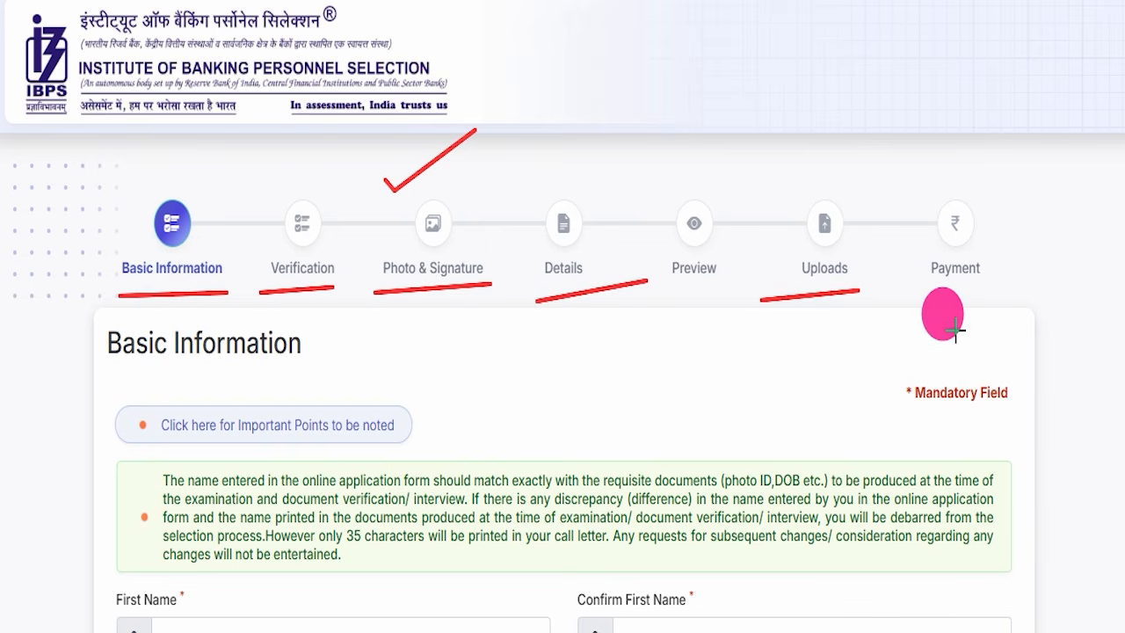
{"action": "left_click_drag", "start_coordinate": [920, 309], "coordinate": [1059, 277]}
{"action": "left_click_drag", "start_coordinate": [1030, 230], "coordinate": [1116, 142]}
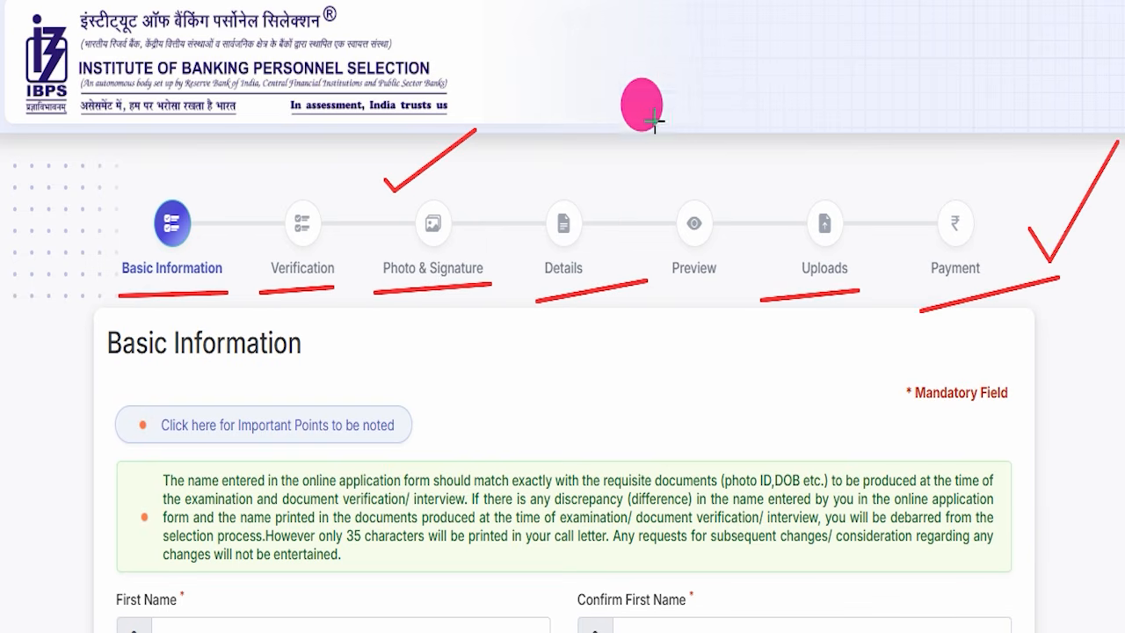
{"action": "key", "text": "Escape"}
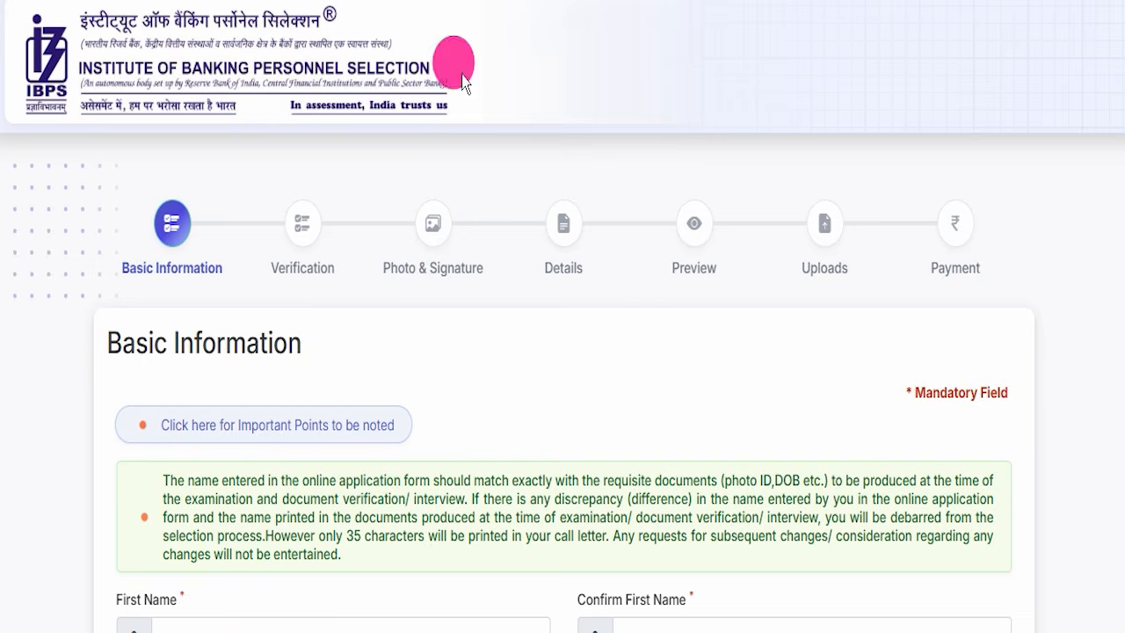
- Examine the contact and security code fields of the Basic Information form, the candidate login dialog and the Important Events table
{"action": "scroll", "coordinate": [583, 360], "scroll_direction": "down", "scroll_amount": 15}
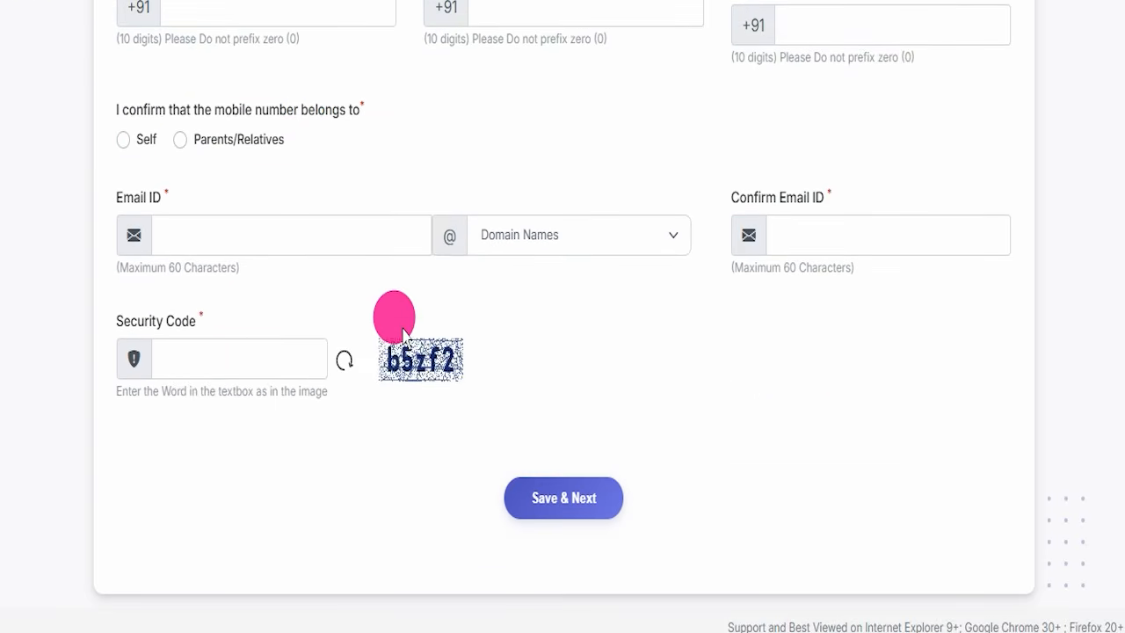
{"action": "scroll", "coordinate": [495, 302], "scroll_direction": "up", "scroll_amount": 15}
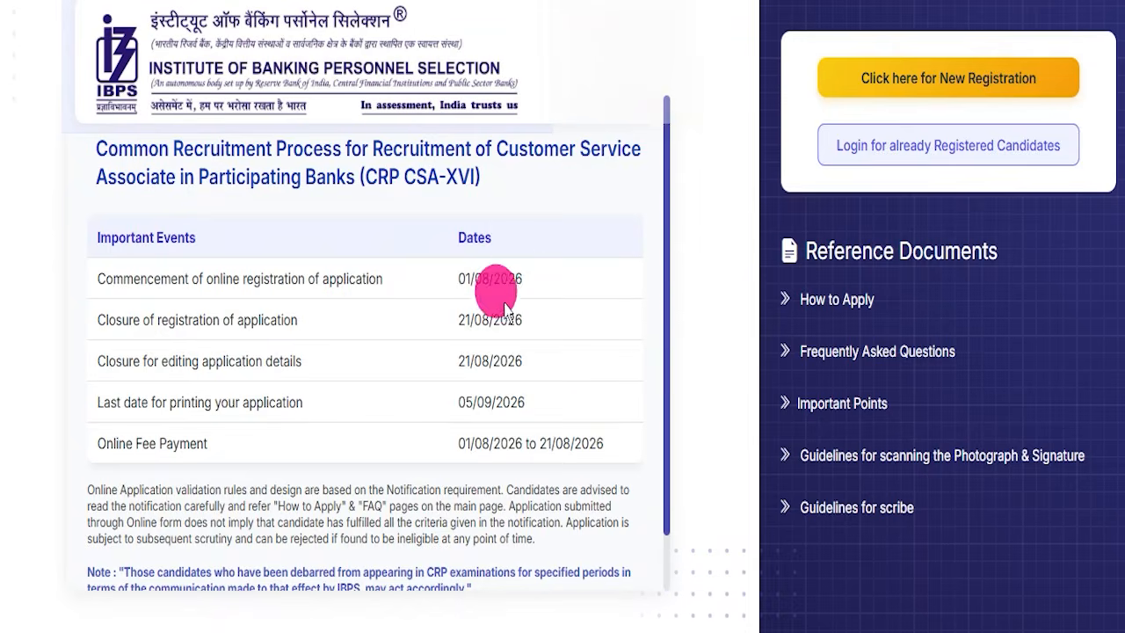
{"action": "scroll", "coordinate": [493, 297], "scroll_direction": "down", "scroll_amount": 1}
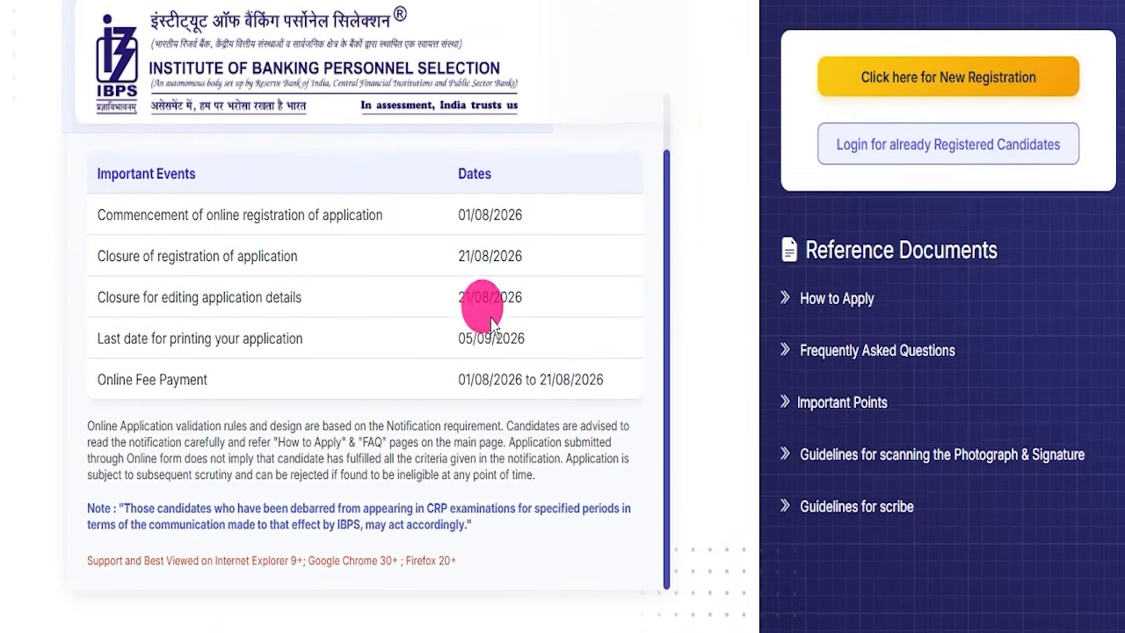
{"action": "scroll", "coordinate": [540, 398], "scroll_direction": "up", "scroll_amount": 1}
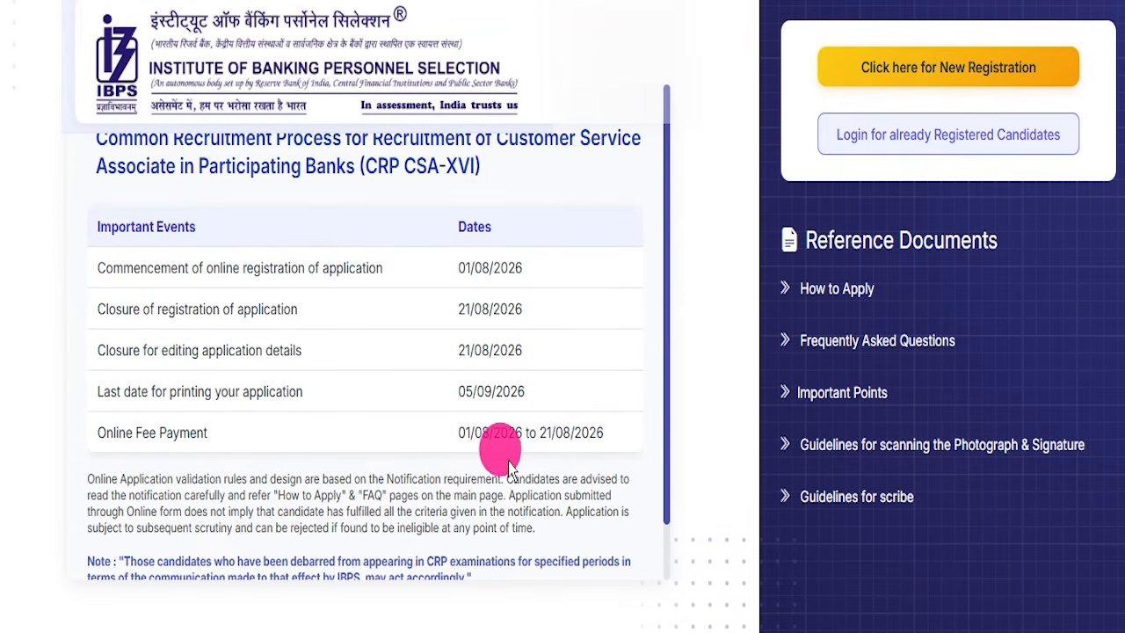
{"action": "scroll", "coordinate": [502, 439], "scroll_direction": "up", "scroll_amount": 1}
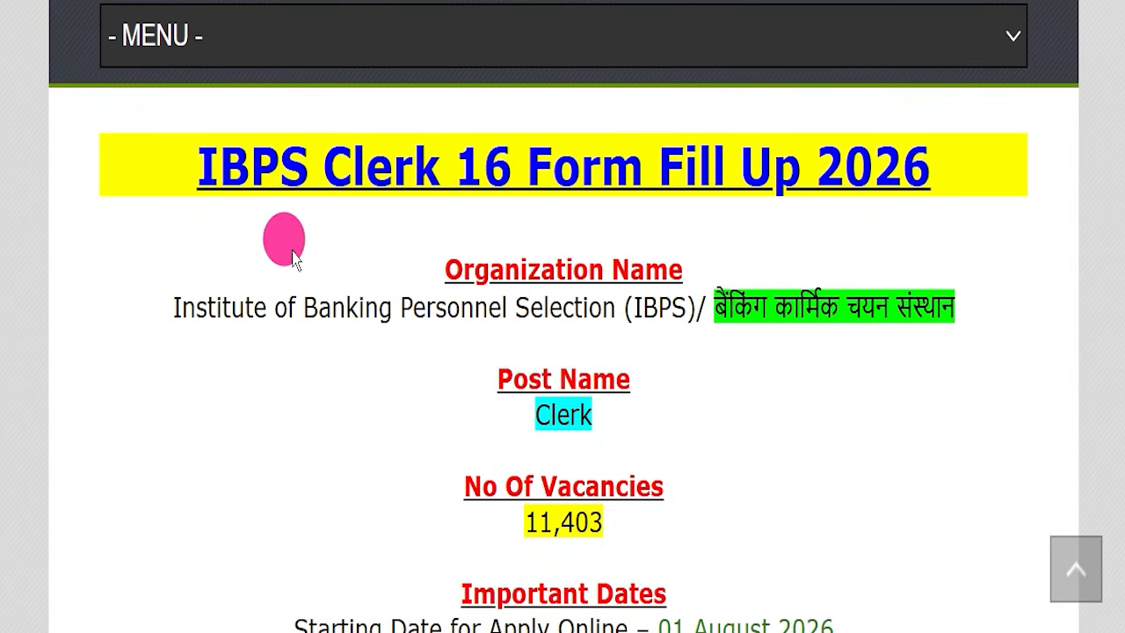
- Examine the article's IBPS Clerk 16 Form Fill Up 2026 heading and the IndSarkariNaukri site header
{"action": "left_click_drag", "start_coordinate": [150, 167], "coordinate": [932, 167]}
{"action": "left_click", "coordinate": [939, 250]}
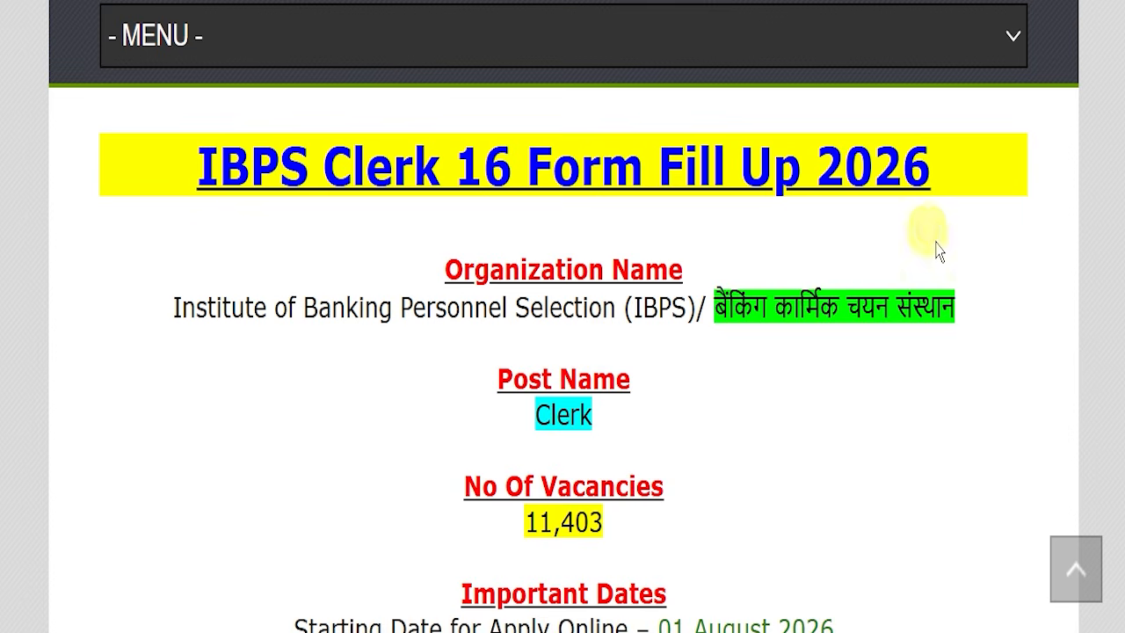
{"action": "scroll", "coordinate": [400, 273], "scroll_direction": "up", "scroll_amount": 4}
{"action": "scroll", "coordinate": [403, 297], "scroll_direction": "up", "scroll_amount": 10}
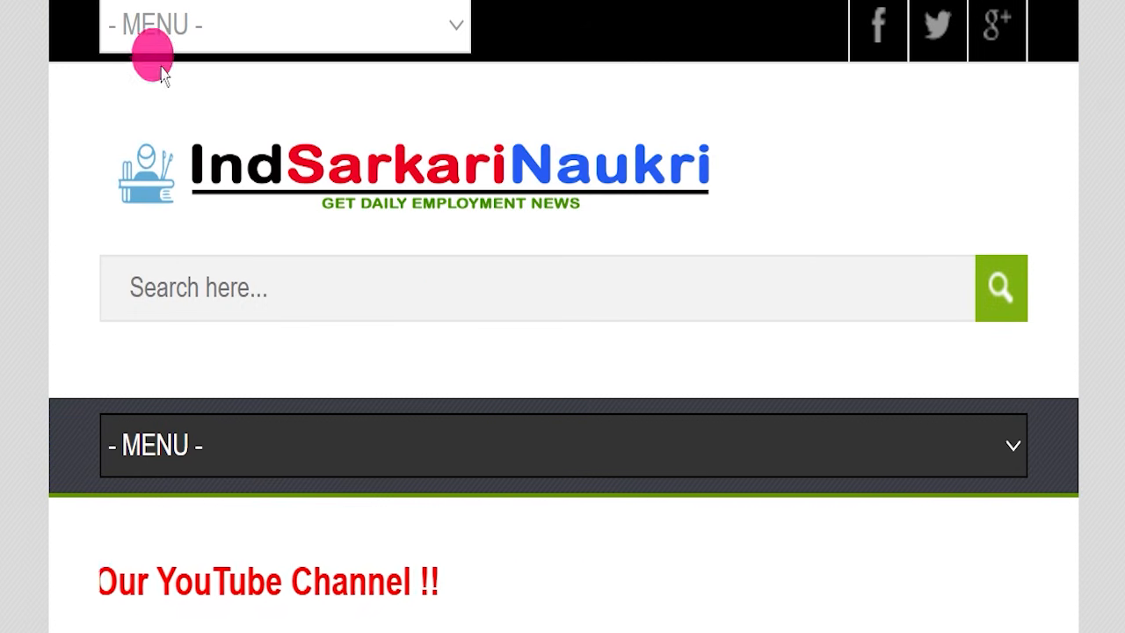
{"action": "scroll", "coordinate": [492, 277], "scroll_direction": "down", "scroll_amount": 8}
{"action": "scroll", "coordinate": [468, 286], "scroll_direction": "down", "scroll_amount": 7}
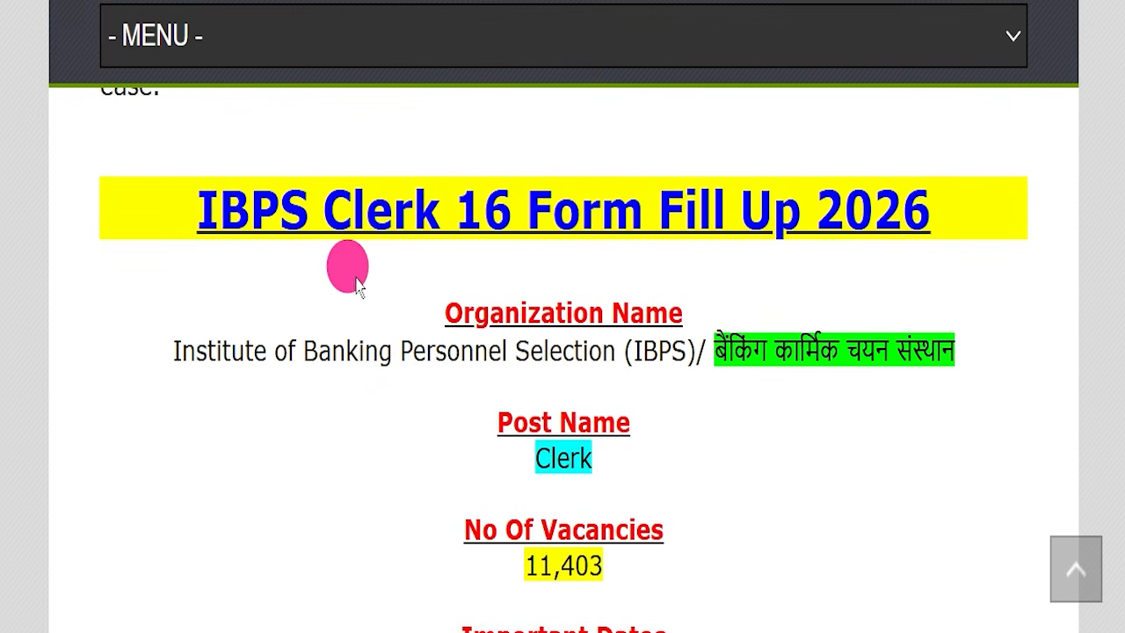
{"action": "scroll", "coordinate": [281, 297], "scroll_direction": "down", "scroll_amount": 1}
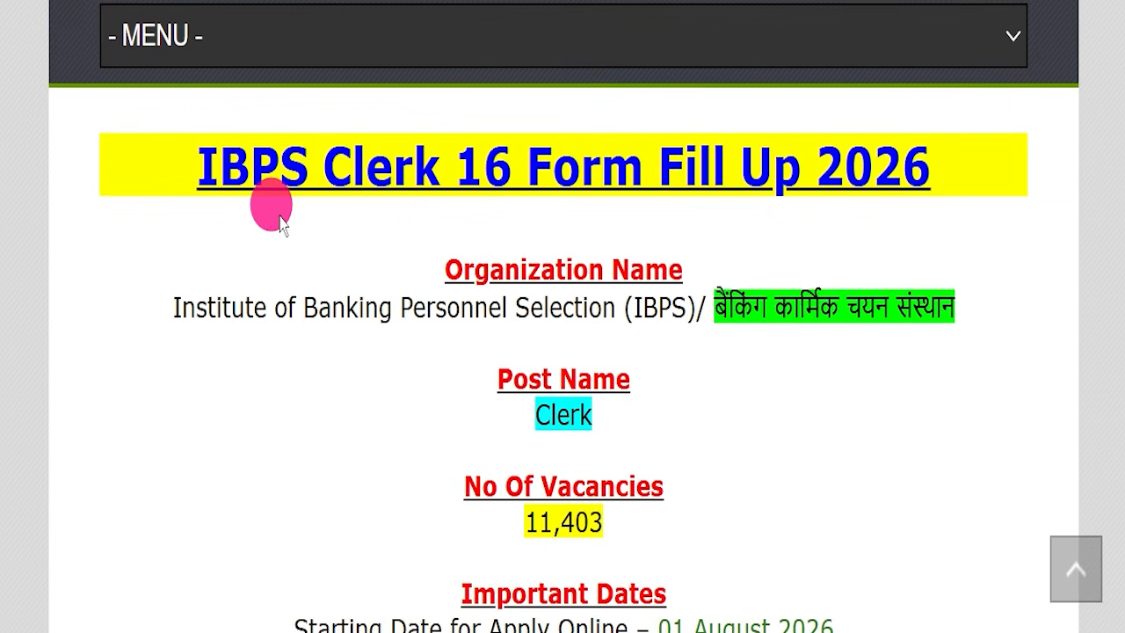
- Highlight the article title, organization name, post name and number of vacancies while reading them
{"action": "left_click_drag", "start_coordinate": [125, 168], "coordinate": [954, 156]}
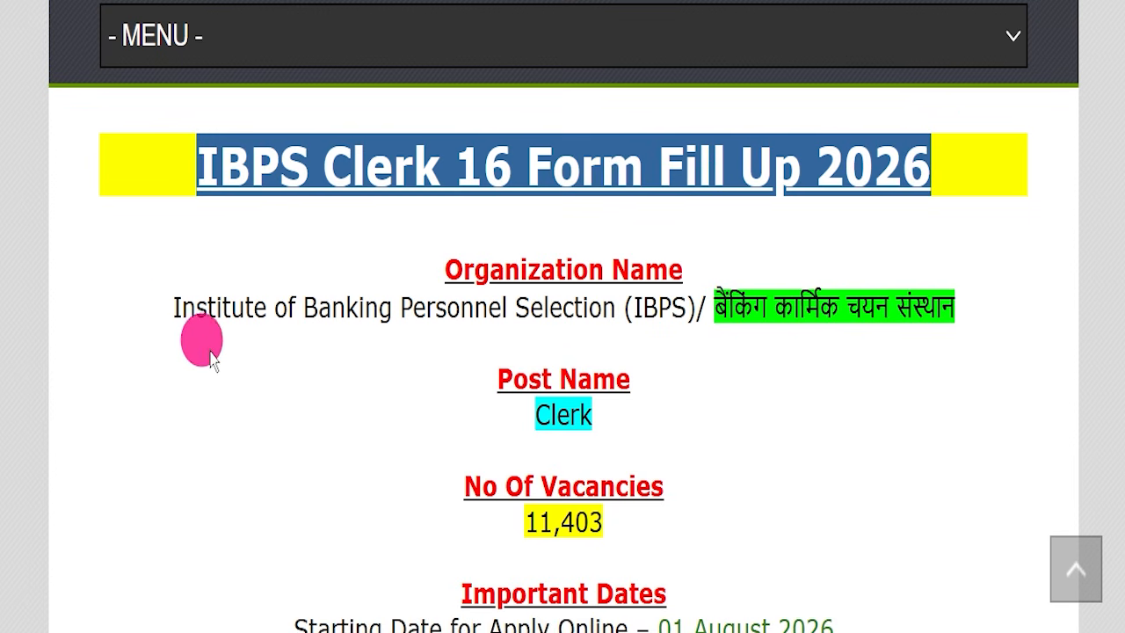
{"action": "left_click_drag", "start_coordinate": [158, 309], "coordinate": [957, 304]}
{"action": "left_click_drag", "start_coordinate": [449, 386], "coordinate": [675, 429]}
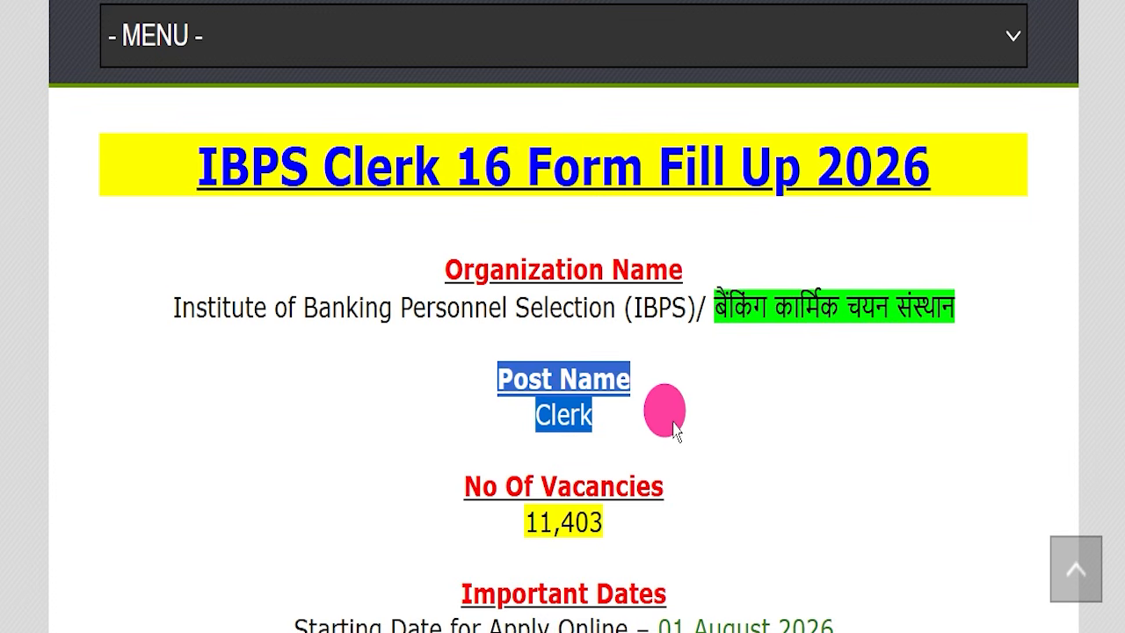
{"action": "left_click_drag", "start_coordinate": [432, 482], "coordinate": [688, 535]}
- Read the last application date, pay scale, educational qualification and age limit, highlighting each entry
{"action": "scroll", "coordinate": [856, 319], "scroll_direction": "down", "scroll_amount": 5}
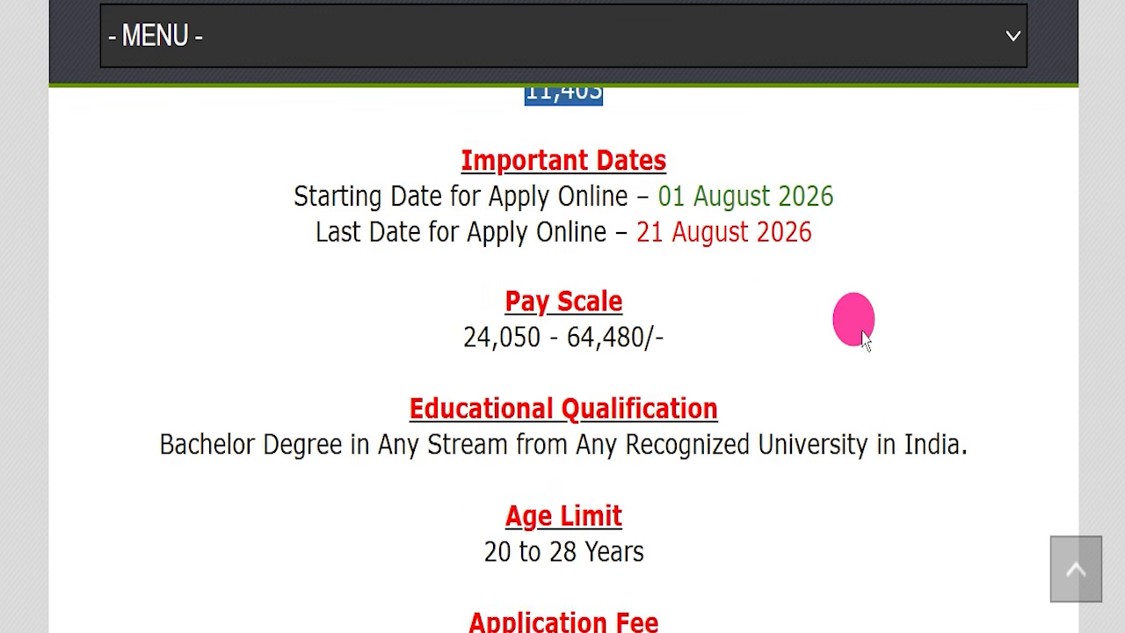
{"action": "left_click", "coordinate": [278, 243]}
{"action": "left_click_drag", "start_coordinate": [278, 243], "coordinate": [849, 226]}
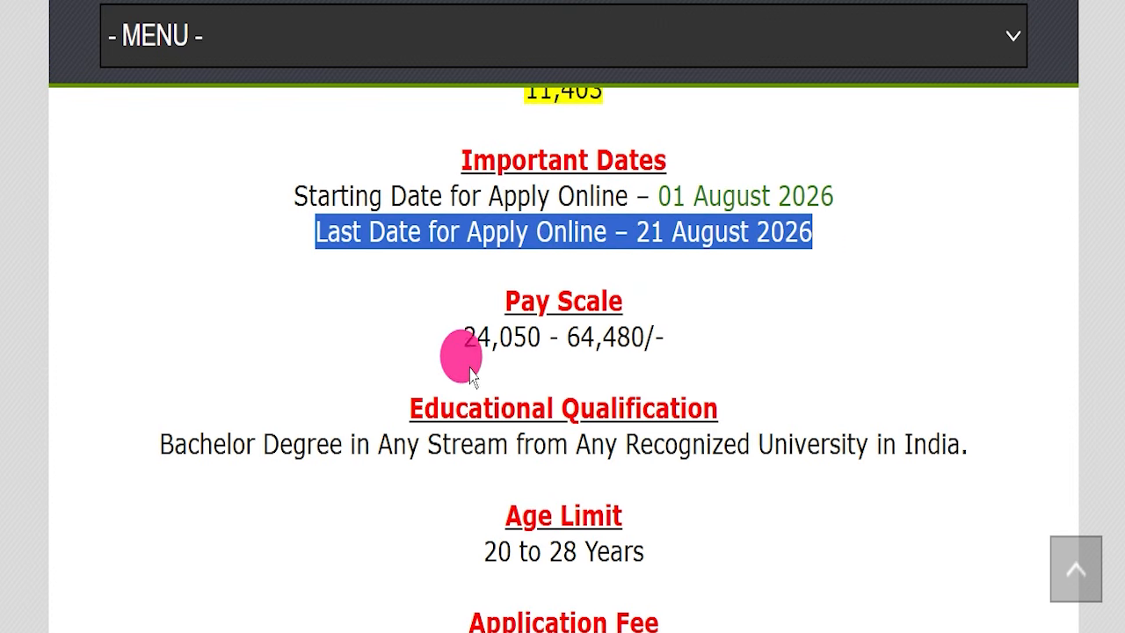
{"action": "left_click_drag", "start_coordinate": [416, 351], "coordinate": [737, 347]}
{"action": "scroll", "coordinate": [775, 380], "scroll_direction": "down", "scroll_amount": 1}
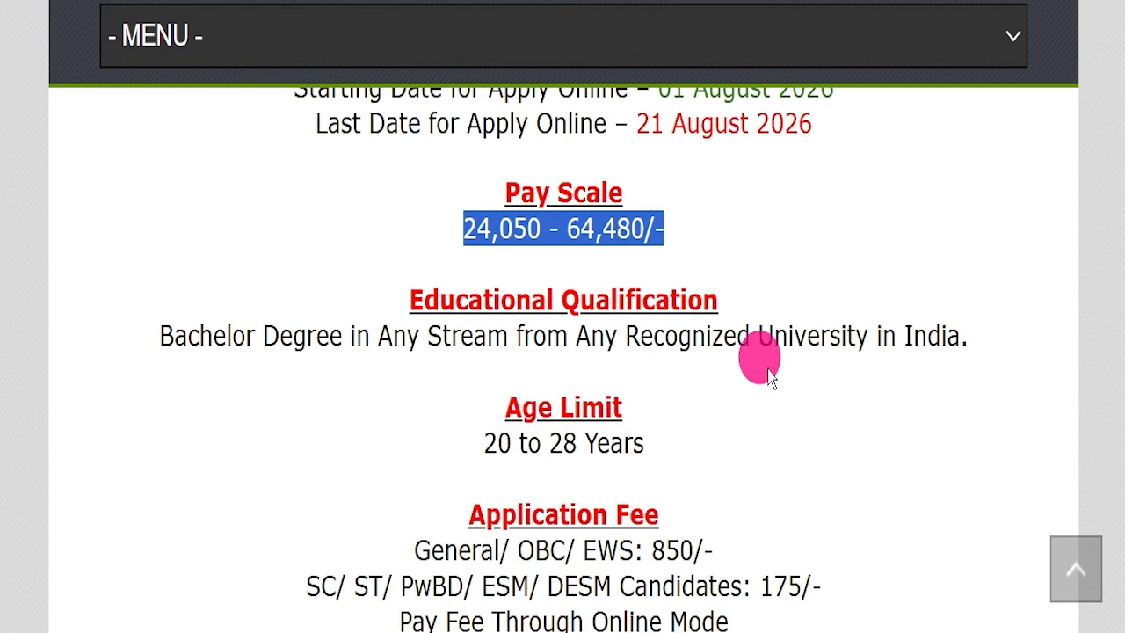
{"action": "left_click_drag", "start_coordinate": [155, 326], "coordinate": [364, 331]}
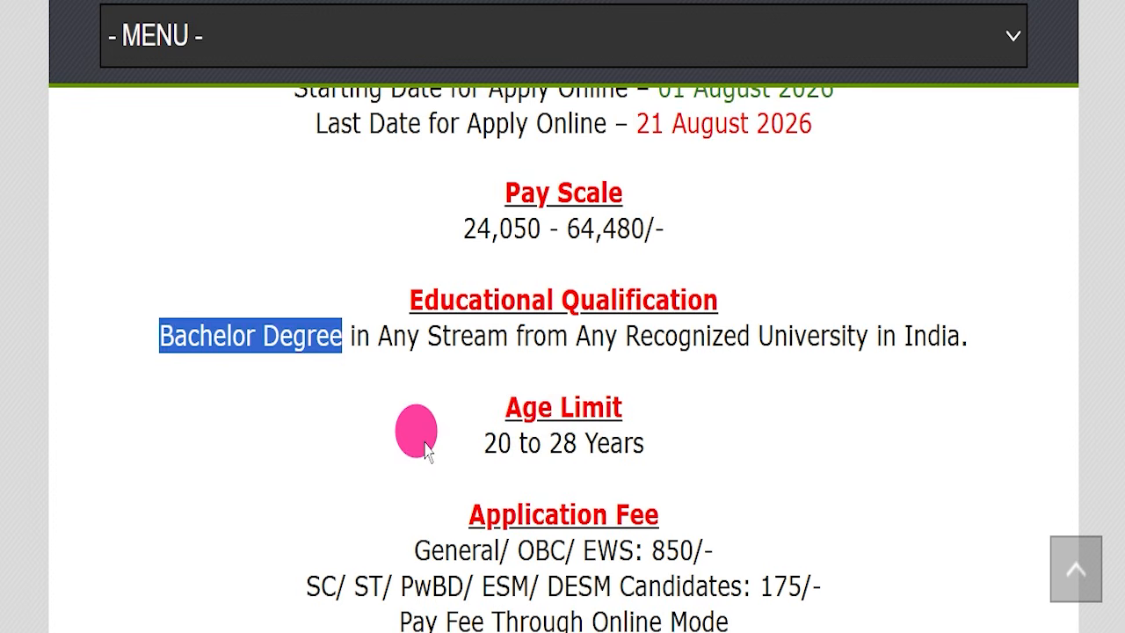
{"action": "left_click_drag", "start_coordinate": [427, 448], "coordinate": [690, 461]}
- Read the application fees for each category, the fee payment mode and the selection process, highlighting each entry
{"action": "scroll", "coordinate": [504, 346], "scroll_direction": "down", "scroll_amount": 2}
{"action": "left_click_drag", "start_coordinate": [371, 350], "coordinate": [752, 334]}
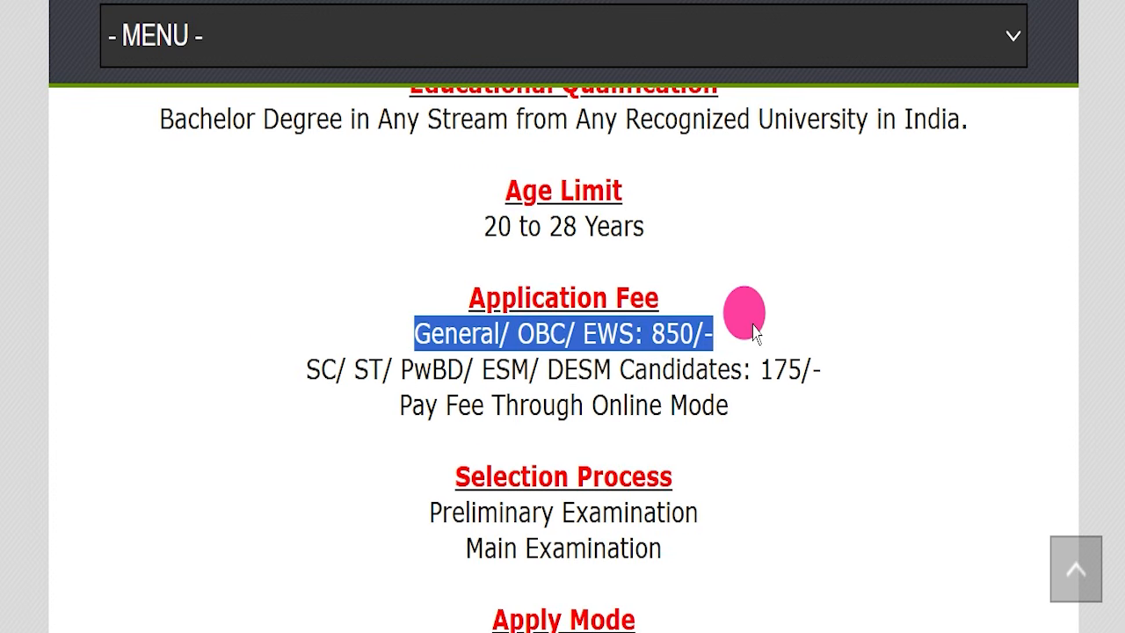
{"action": "left_click_drag", "start_coordinate": [286, 376], "coordinate": [827, 365]}
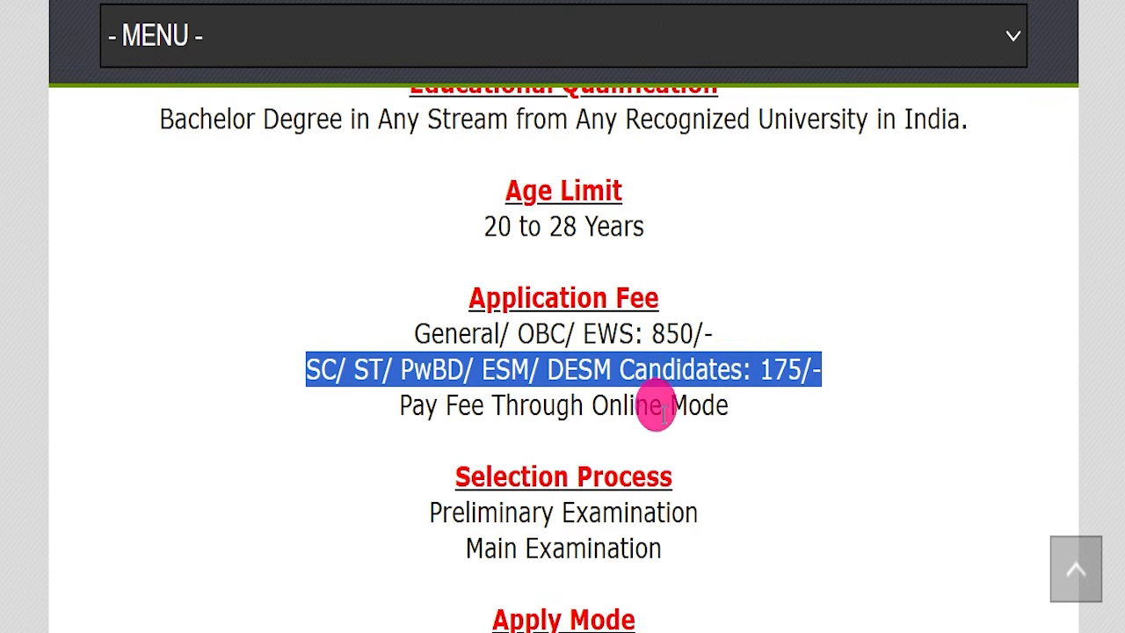
{"action": "left_click_drag", "start_coordinate": [591, 404], "coordinate": [778, 400]}
{"action": "scroll", "coordinate": [777, 400], "scroll_direction": "down", "scroll_amount": 2}
{"action": "left_click_drag", "start_coordinate": [424, 295], "coordinate": [756, 343]}
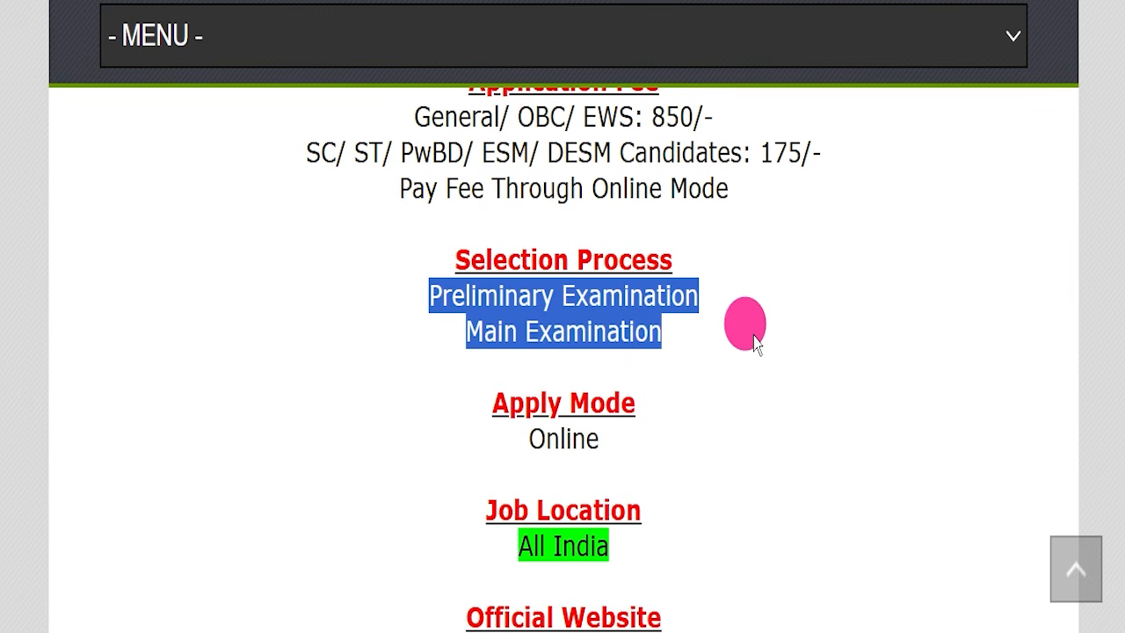
- Read the apply mode, job location and official website, and highlight the Important Links section
{"action": "left_click_drag", "start_coordinate": [462, 444], "coordinate": [763, 369]}
{"action": "scroll", "coordinate": [756, 439], "scroll_direction": "down", "scroll_amount": 2}
{"action": "scroll", "coordinate": [763, 369], "scroll_direction": "down", "scroll_amount": 1}
{"action": "left_click_drag", "start_coordinate": [460, 319], "coordinate": [753, 316]}
{"action": "scroll", "coordinate": [773, 323], "scroll_direction": "down", "scroll_amount": 1}
{"action": "scroll", "coordinate": [774, 321], "scroll_direction": "down", "scroll_amount": 1}
{"action": "left_click", "coordinate": [836, 269]}
{"action": "left_click_drag", "start_coordinate": [419, 244], "coordinate": [729, 377]}
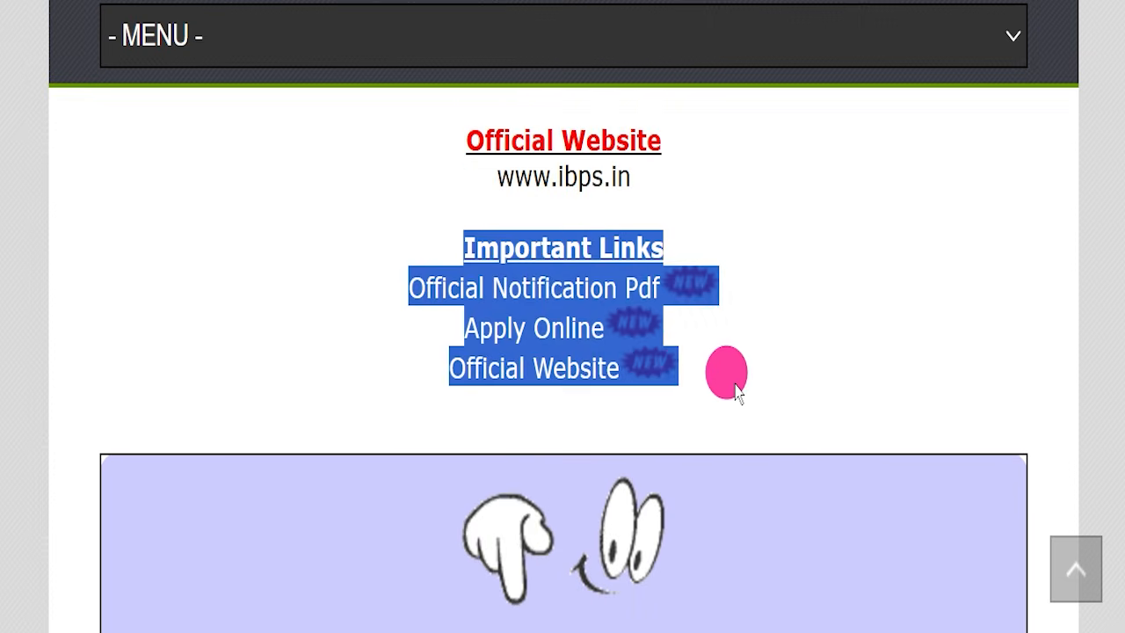
- Highlight the Official Notification Pdf link in the Important Links section and open the CRP CSA-XVI notification PDF
{"action": "left_click", "coordinate": [990, 340]}
{"action": "left_click_drag", "start_coordinate": [283, 316], "coordinate": [599, 294]}
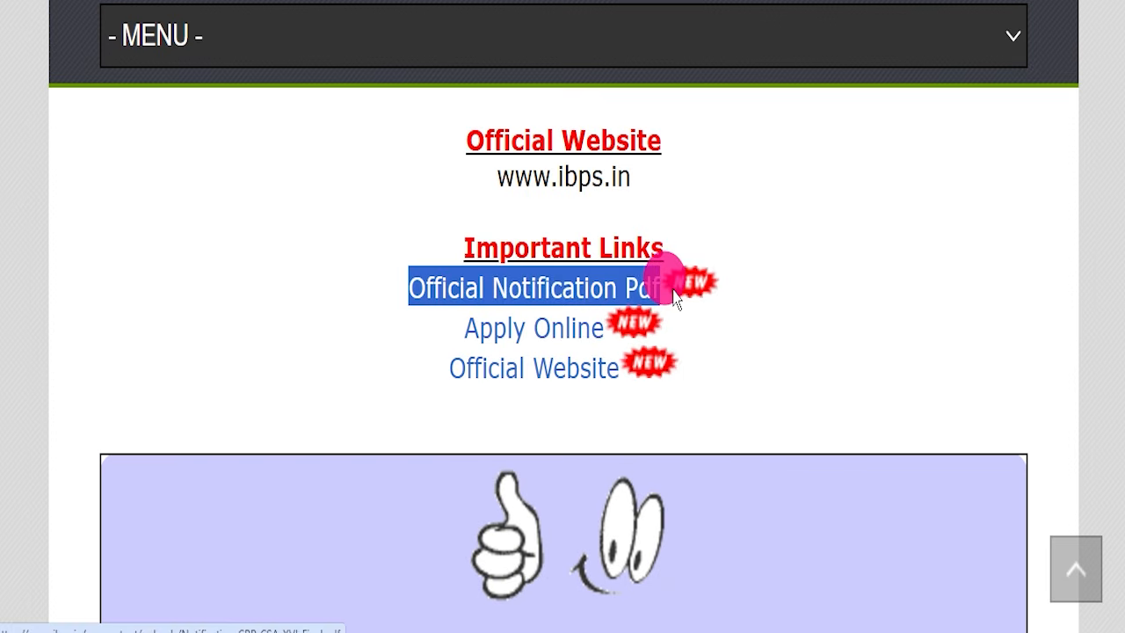
{"action": "left_click", "coordinate": [251, 1]}
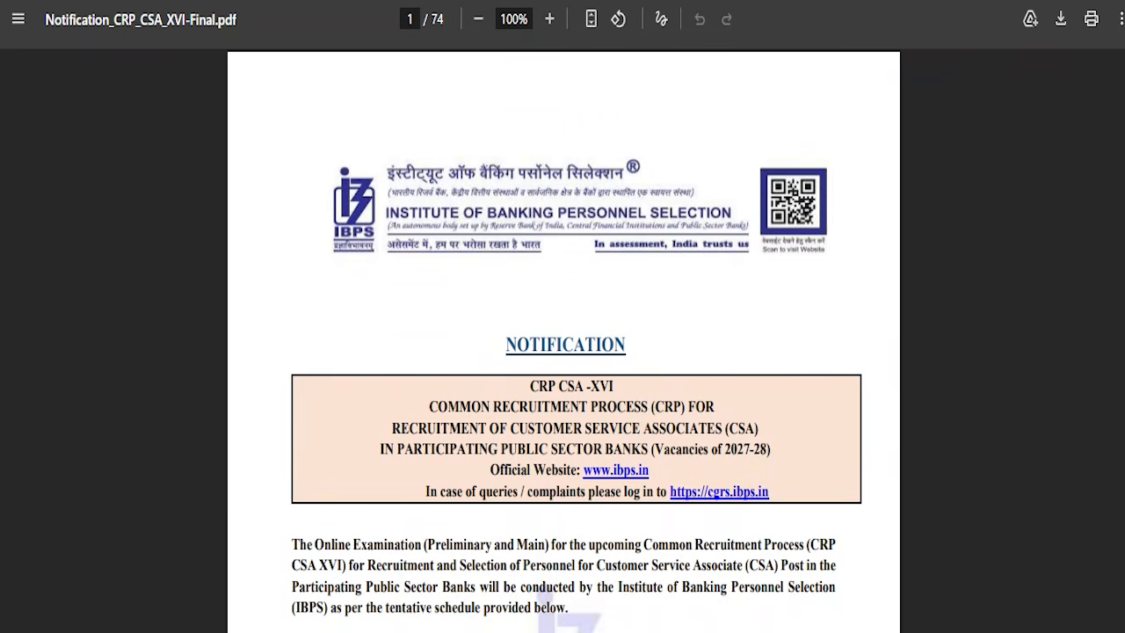
- Examine the notification's important dates, index, participating banks, age limits, exam languages, application instructions and state-wise vacancy tables, and return to the first page
{"action": "scroll", "coordinate": [648, 417], "scroll_direction": "down", "scroll_amount": 12}
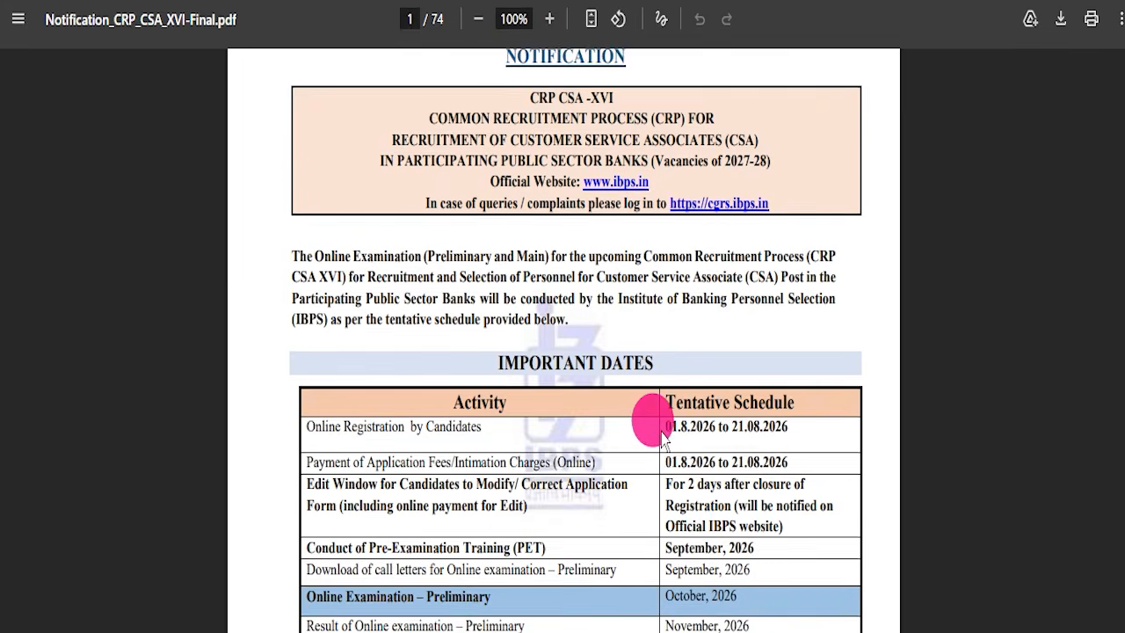
{"action": "scroll", "coordinate": [538, 413], "scroll_direction": "down", "scroll_amount": 15}
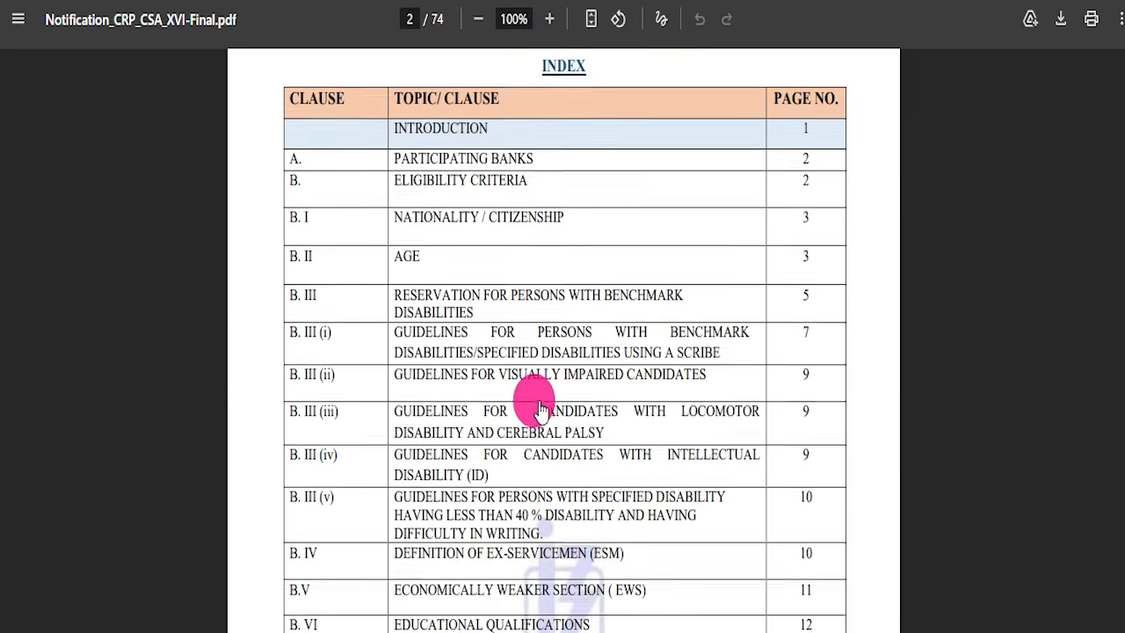
{"action": "scroll", "coordinate": [499, 378], "scroll_direction": "down", "scroll_amount": 13}
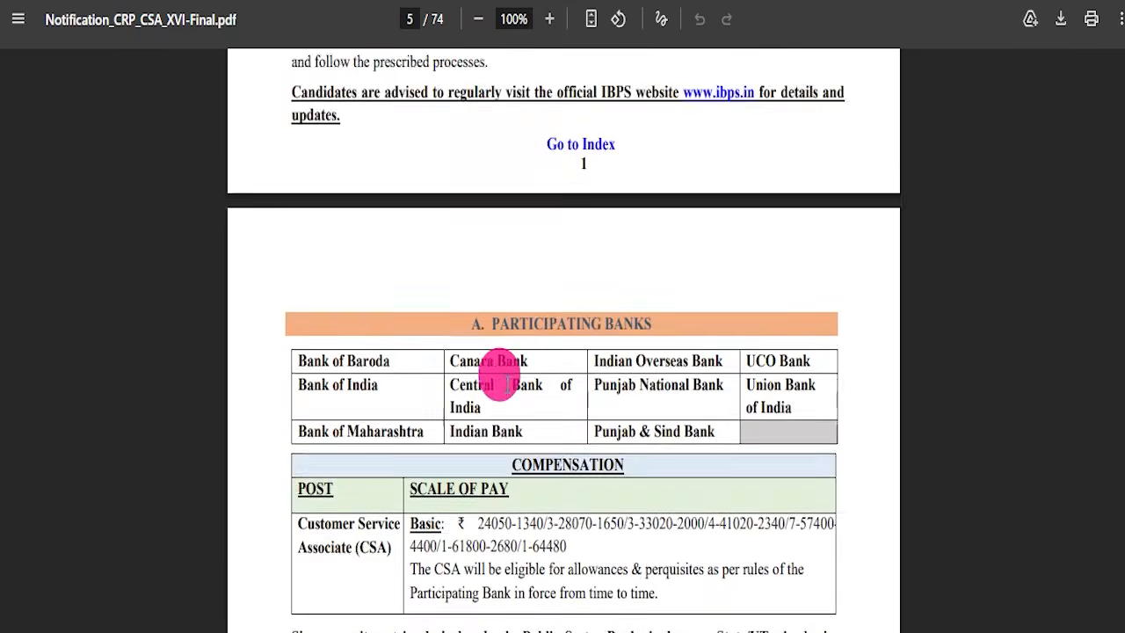
{"action": "scroll", "coordinate": [503, 379], "scroll_direction": "up", "scroll_amount": 5}
{"action": "scroll", "coordinate": [497, 417], "scroll_direction": "down", "scroll_amount": 12}
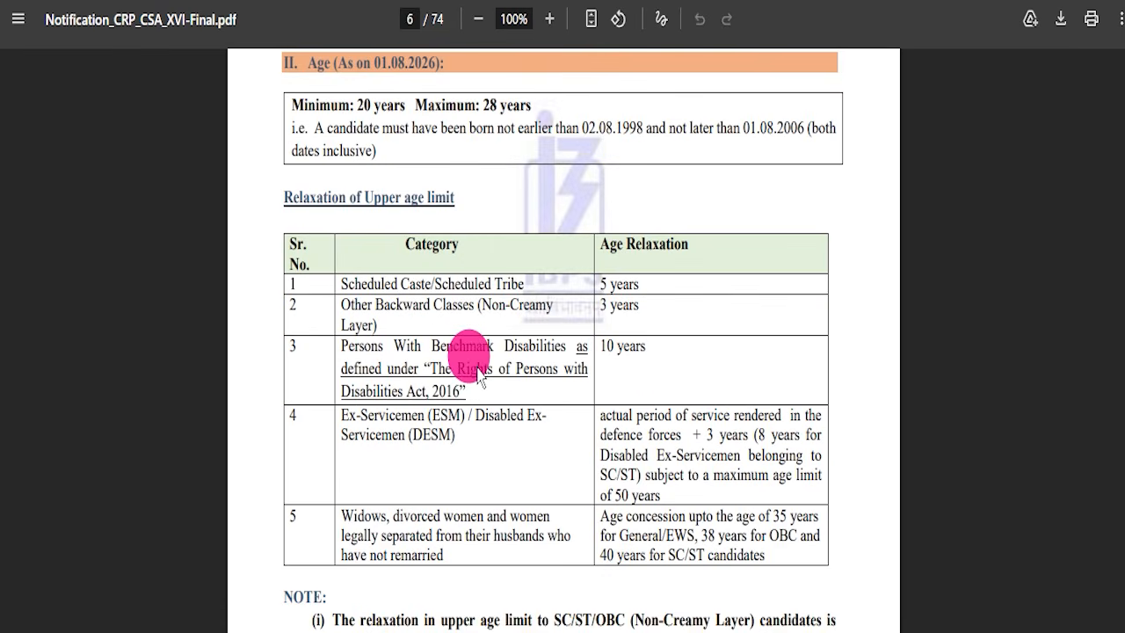
{"action": "scroll", "coordinate": [492, 378], "scroll_direction": "down", "scroll_amount": 4}
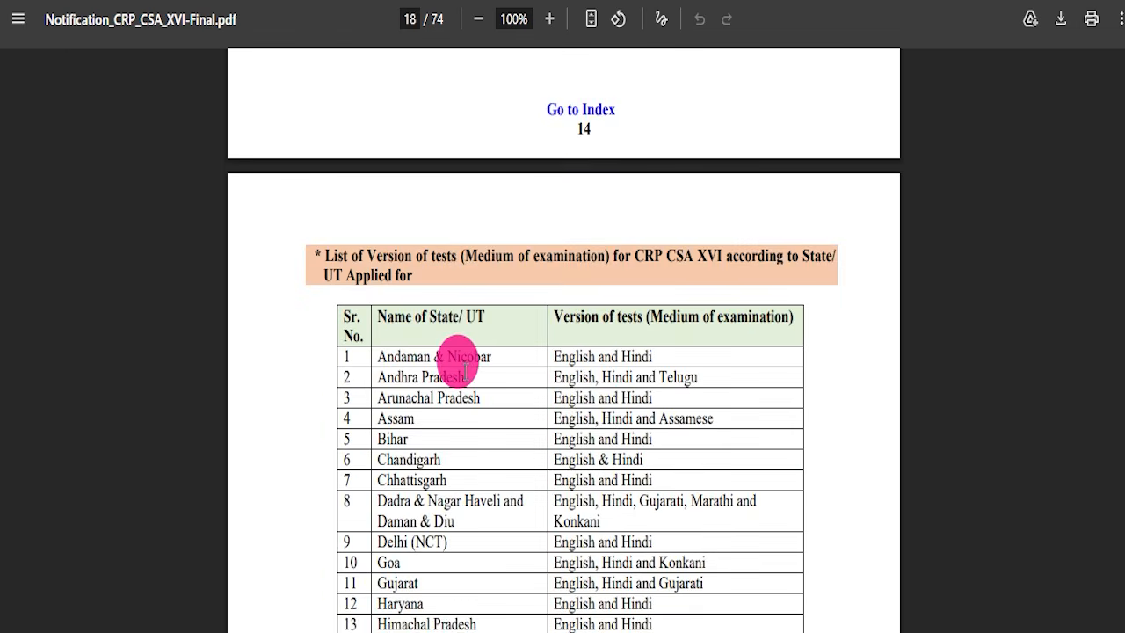
{"action": "scroll", "coordinate": [468, 400], "scroll_direction": "down", "scroll_amount": 10}
{"action": "scroll", "coordinate": [451, 374], "scroll_direction": "down", "scroll_amount": 10}
{"action": "scroll", "coordinate": [470, 413], "scroll_direction": "down", "scroll_amount": 10}
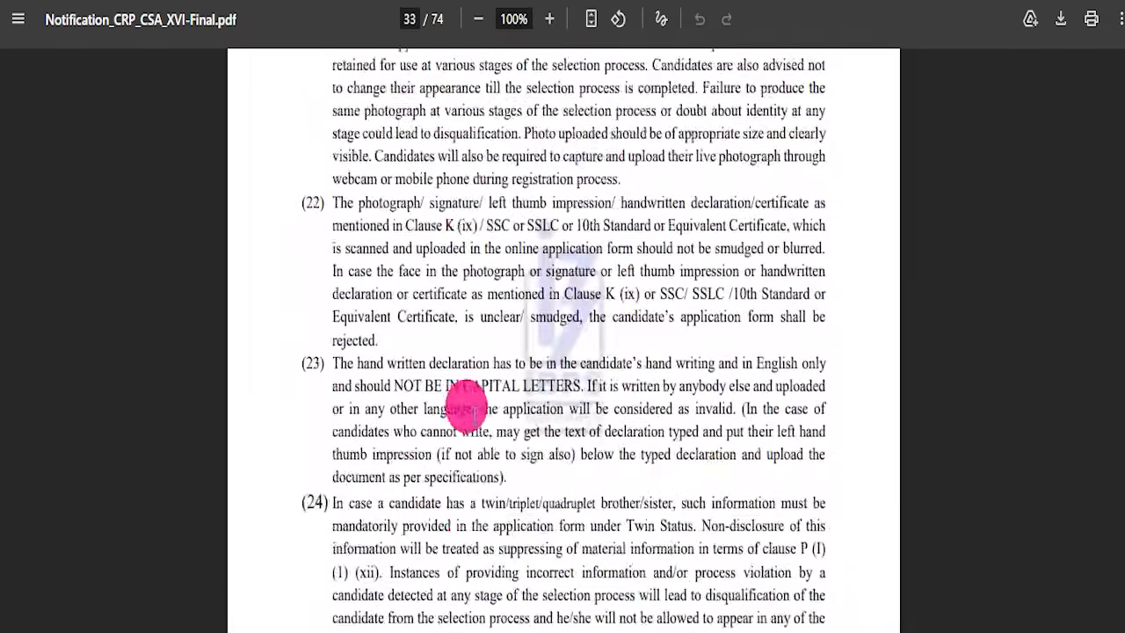
{"action": "scroll", "coordinate": [472, 400], "scroll_direction": "down", "scroll_amount": 10}
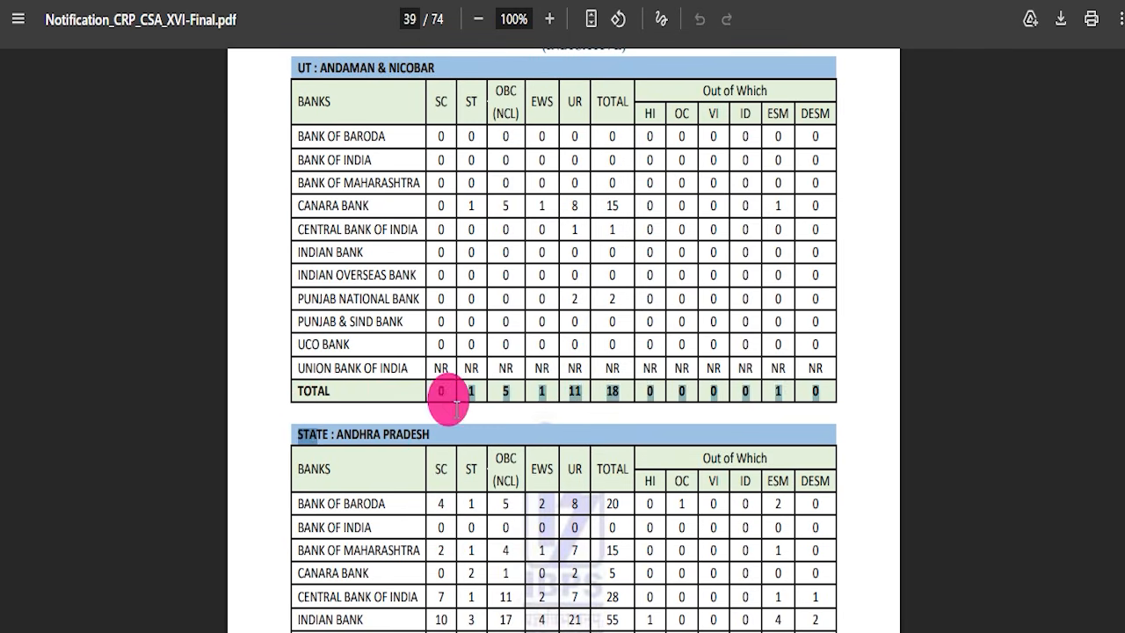
{"action": "scroll", "coordinate": [466, 450], "scroll_direction": "down", "scroll_amount": 20}
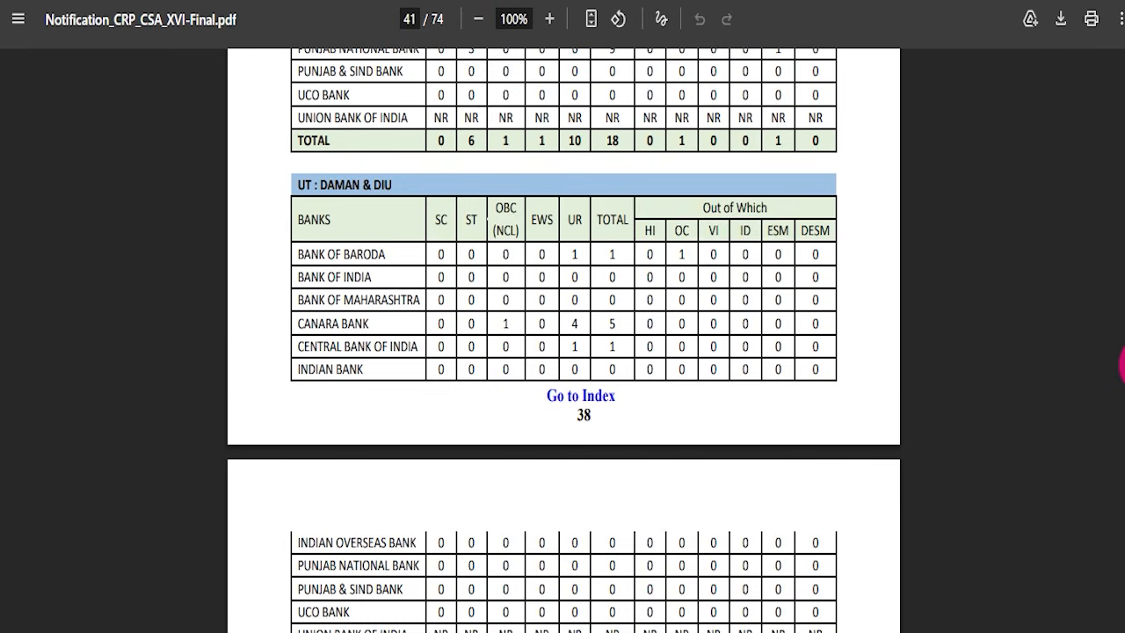
{"action": "left_click_drag", "start_coordinate": [1122, 361], "coordinate": [1122, 26]}
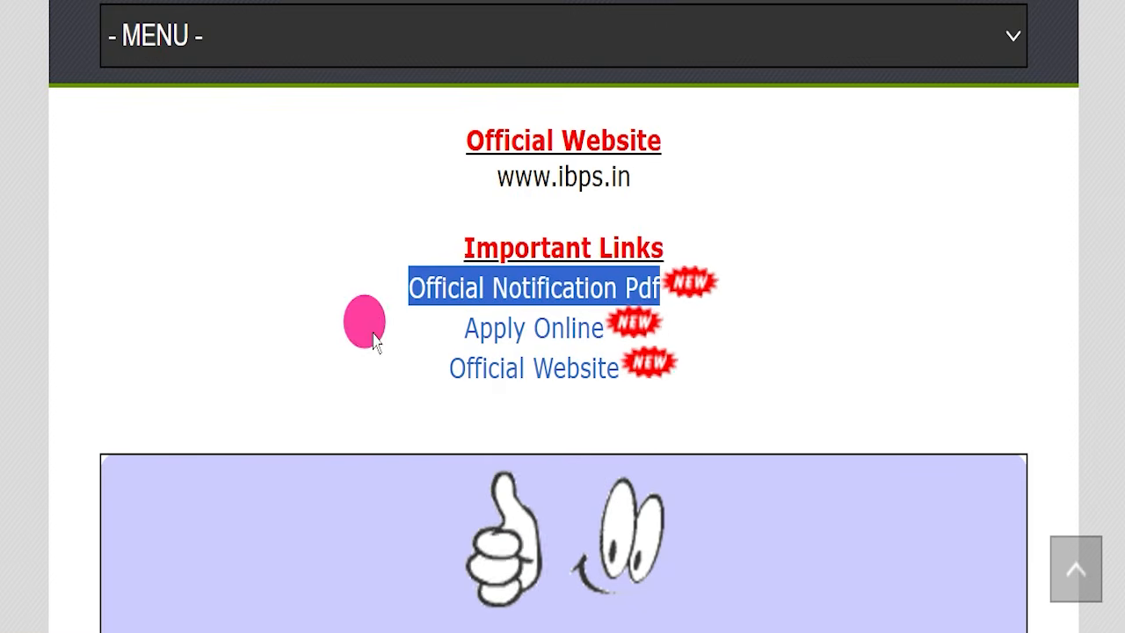
- Highlight the Apply Online link, open the CRP CSA-XVI application portal and look over its important event dates
{"action": "left_click_drag", "start_coordinate": [464, 327], "coordinate": [606, 363]}
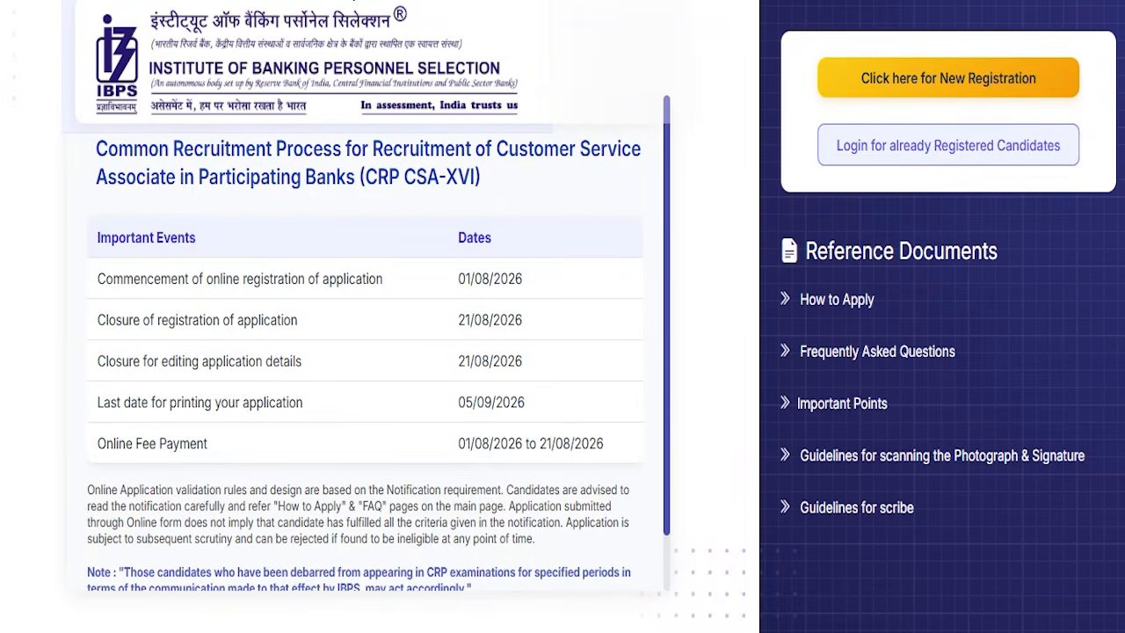
{"action": "scroll", "coordinate": [440, 284], "scroll_direction": "down", "scroll_amount": 1}
{"action": "scroll", "coordinate": [444, 276], "scroll_direction": "up", "scroll_amount": 1}
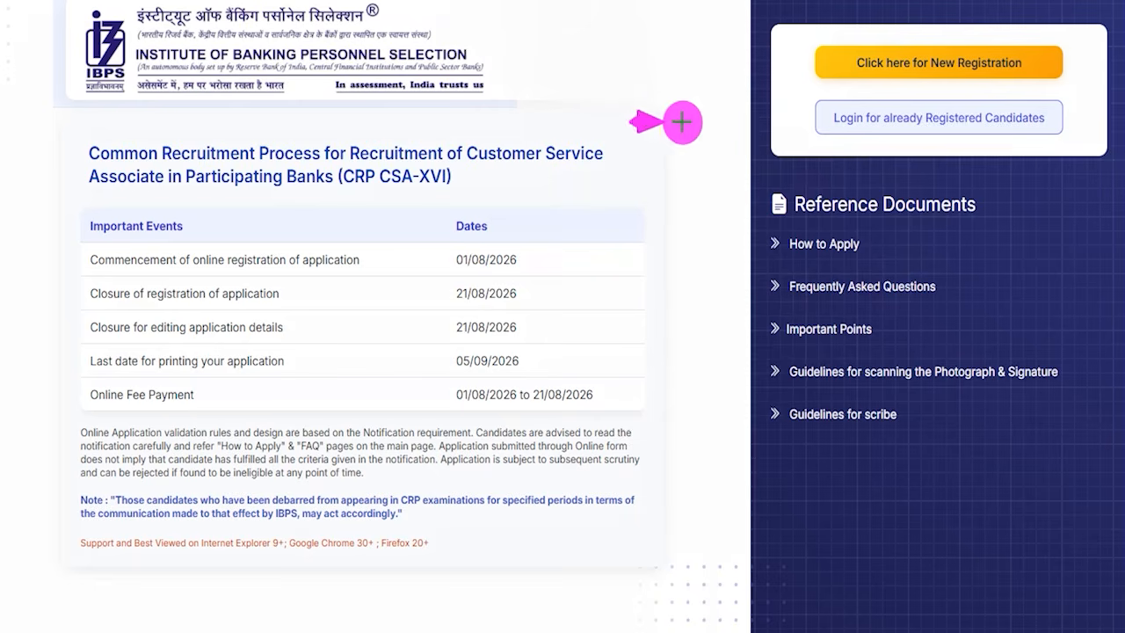
- Open the login dialog for already registered candidates, mark its credential fields and submit option, and close the dialog
{"action": "left_click", "coordinate": [854, 119]}
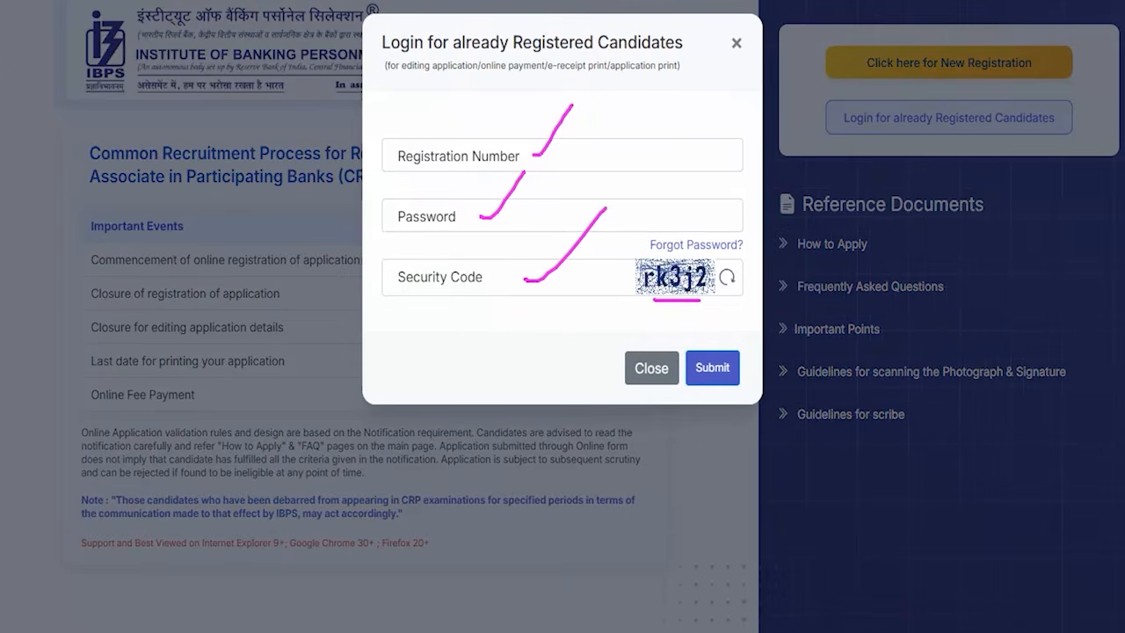
{"action": "left_click_drag", "start_coordinate": [750, 262], "coordinate": [726, 341]}
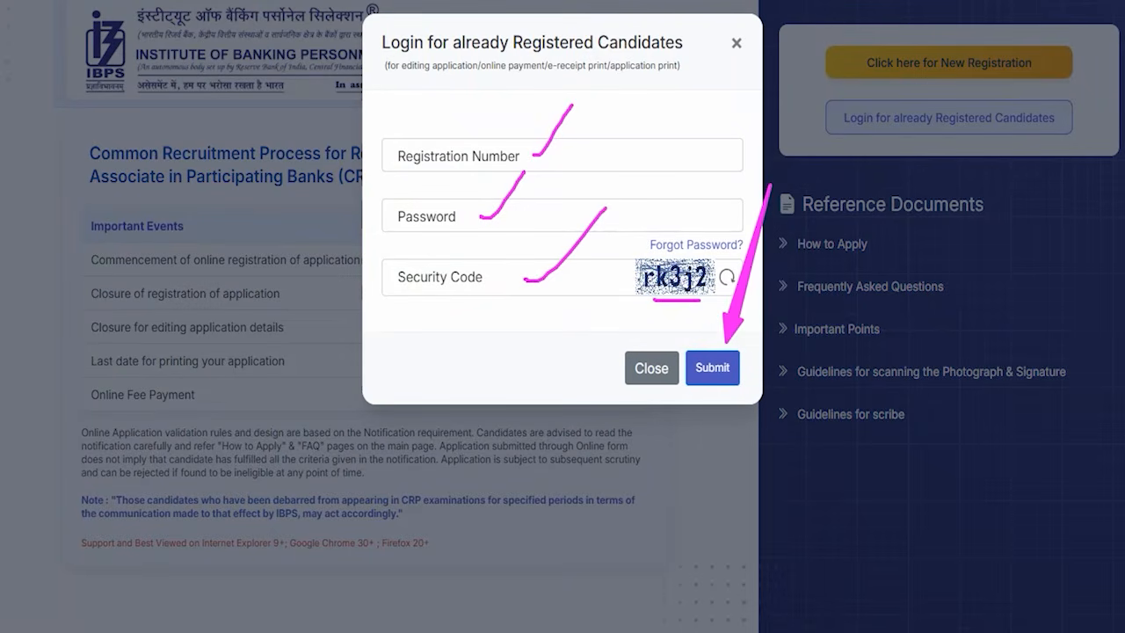
{"action": "key", "text": "Escape"}
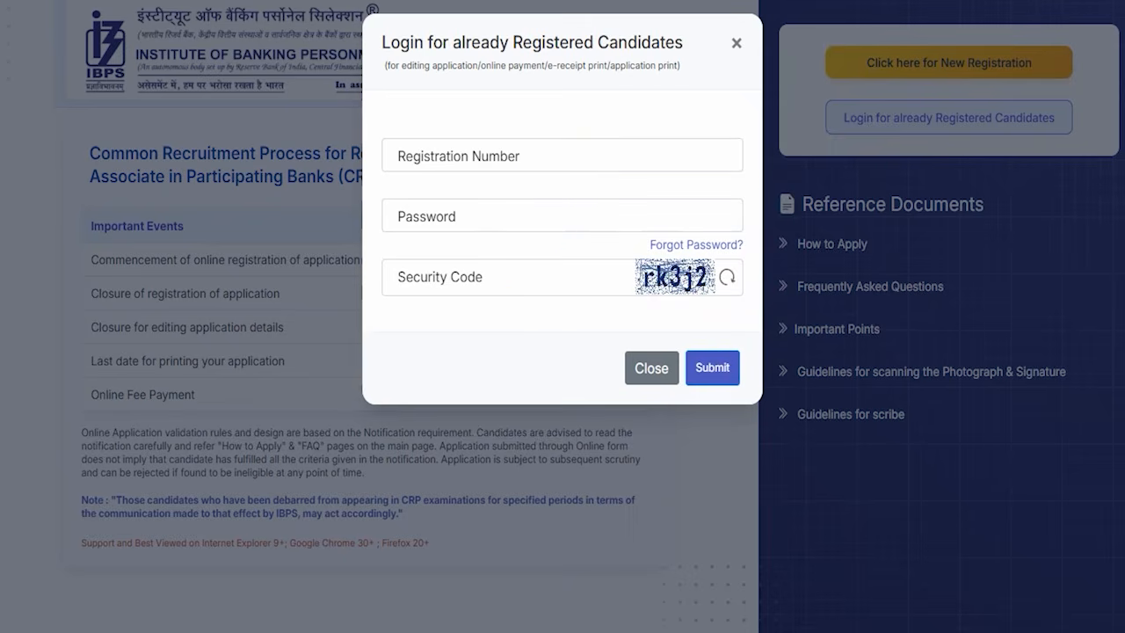
{"action": "left_click", "coordinate": [738, 43]}
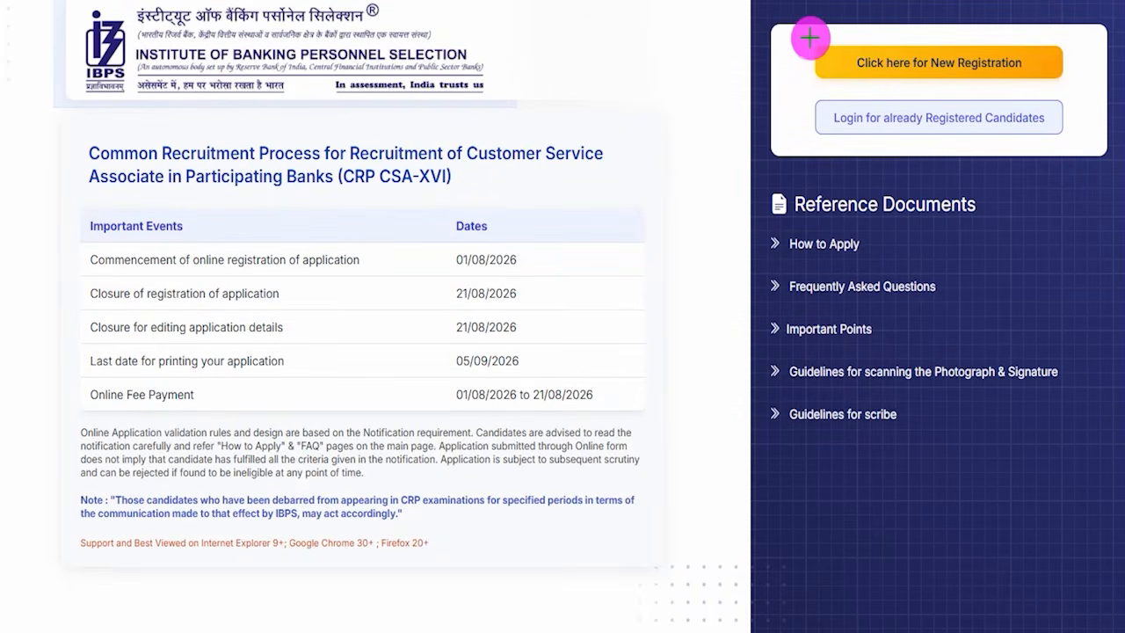
- Outline the new registration option and open the Basic Information form at its name fields
{"action": "left_click_drag", "start_coordinate": [797, 36], "coordinate": [1083, 88]}
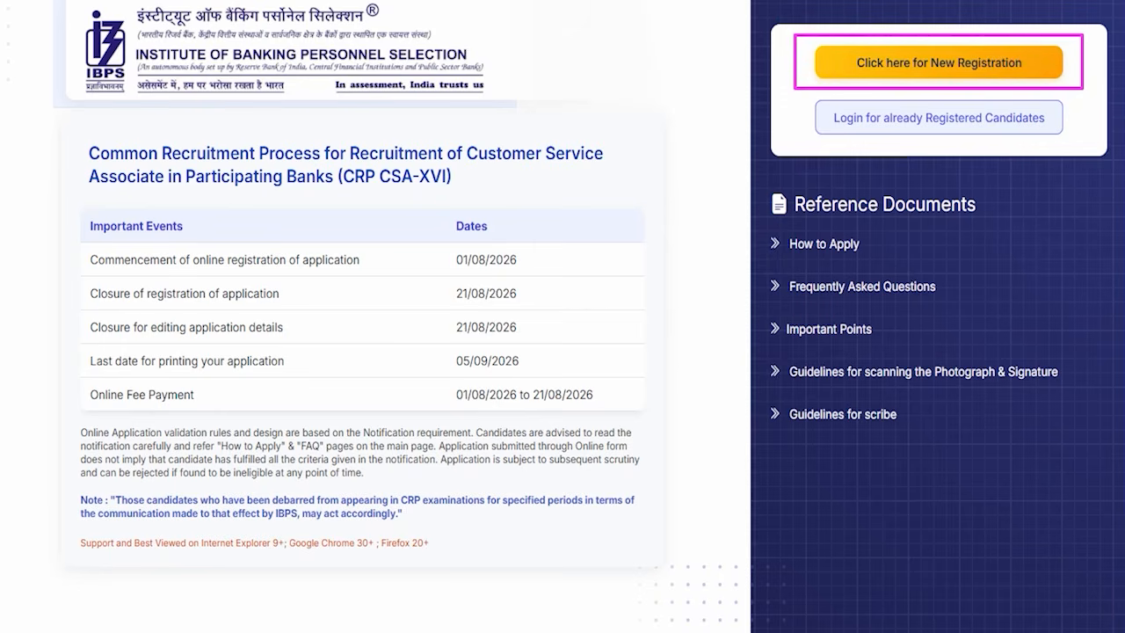
{"action": "left_click", "coordinate": [853, 62]}
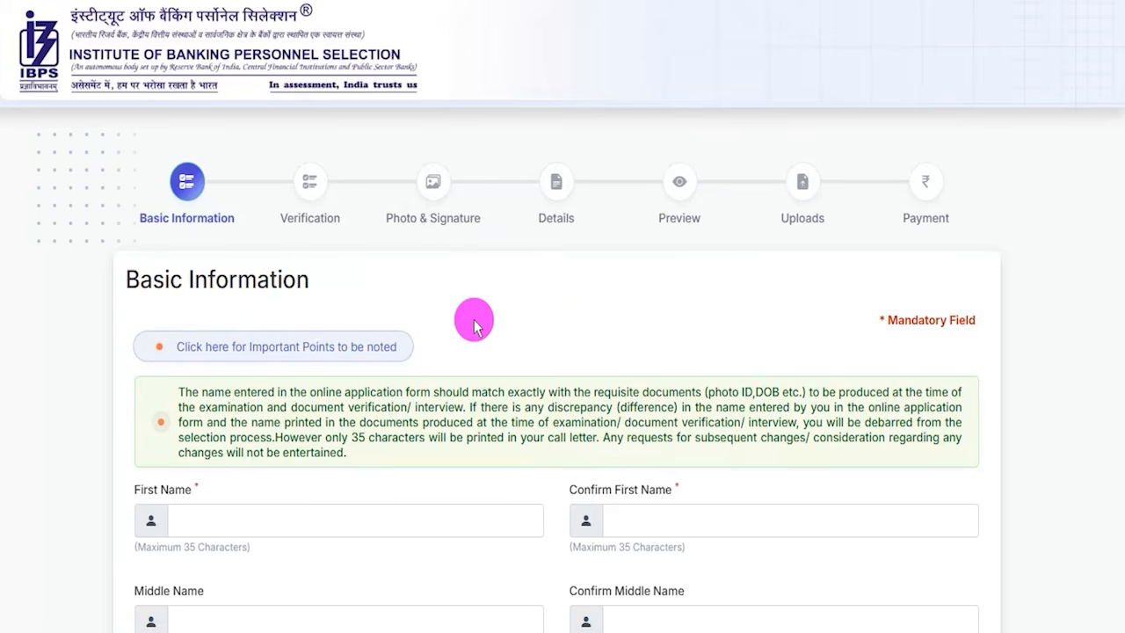
{"action": "scroll", "coordinate": [475, 325], "scroll_direction": "down", "scroll_amount": 5}
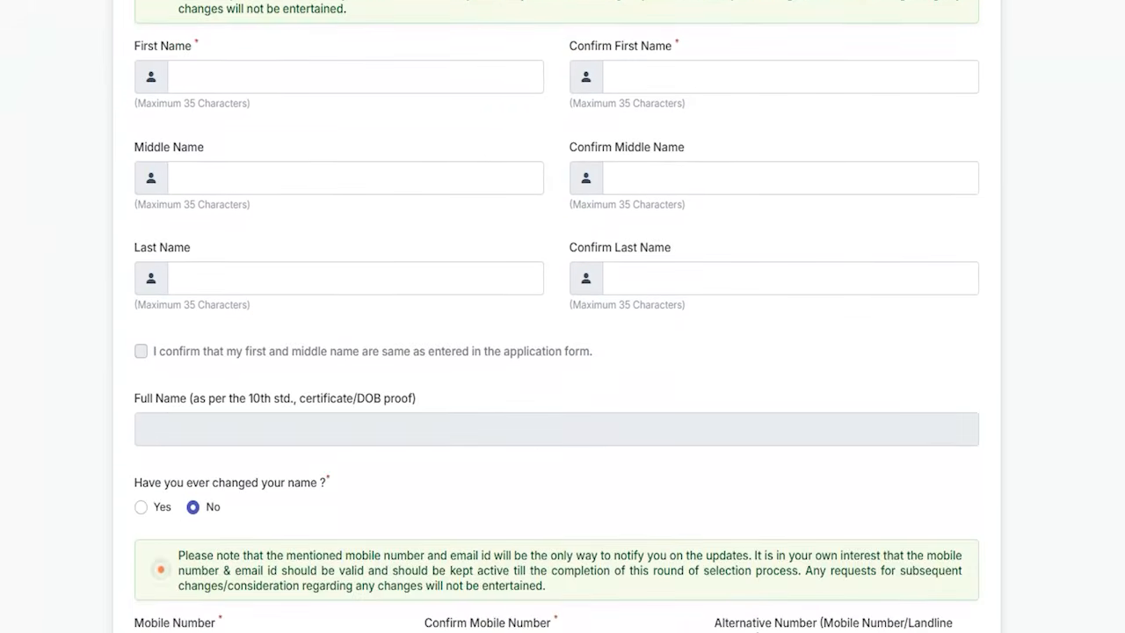
- Mark the first, middle and last name fields, their confirmation fields and the mandatory asterisk with pen strokes, and clear the markings
{"action": "left_click_drag", "start_coordinate": [304, 74], "coordinate": [362, 37]}
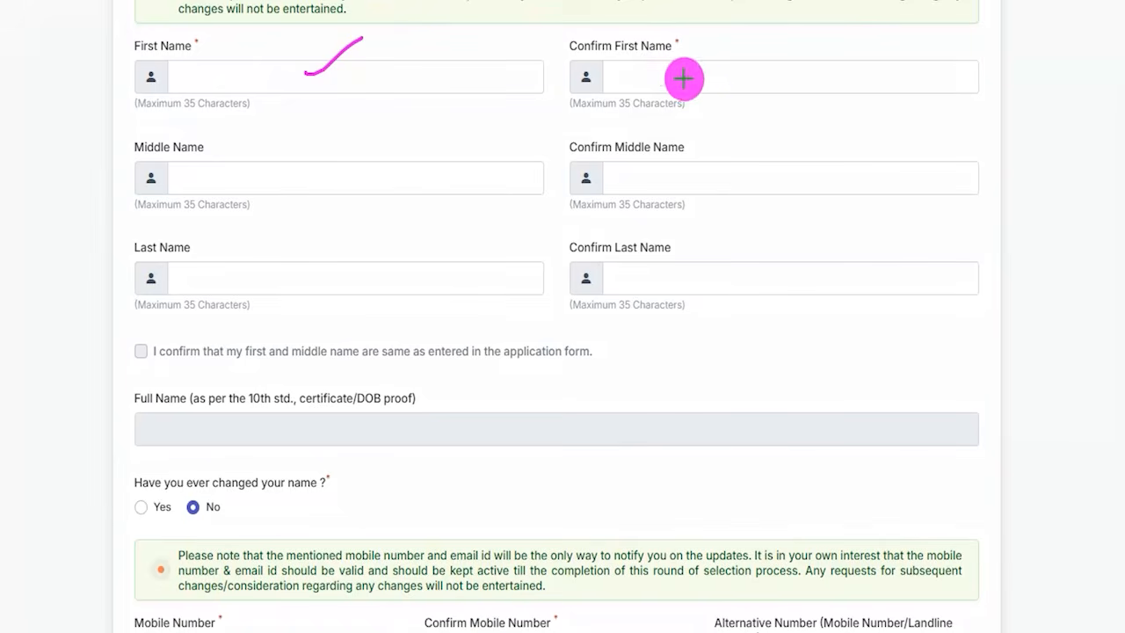
{"action": "left_click_drag", "start_coordinate": [683, 78], "coordinate": [753, 25]}
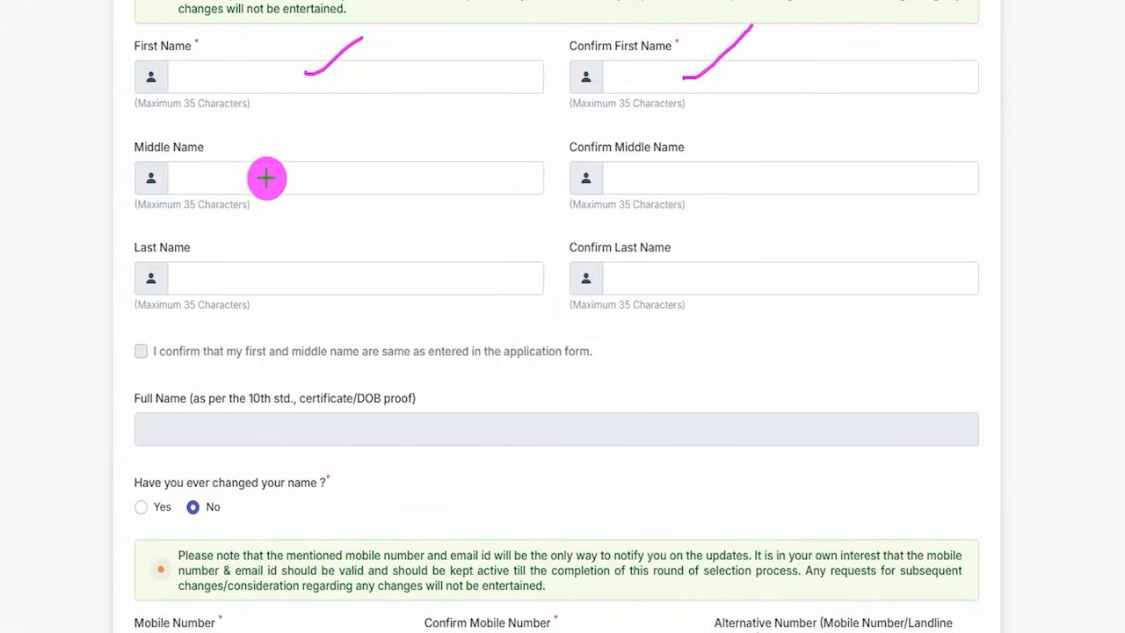
{"action": "left_click_drag", "start_coordinate": [226, 182], "coordinate": [284, 183]}
{"action": "left_click_drag", "start_coordinate": [615, 180], "coordinate": [676, 180]}
{"action": "left_click_drag", "start_coordinate": [255, 284], "coordinate": [303, 284]}
{"action": "left_click_drag", "start_coordinate": [630, 279], "coordinate": [673, 279]}
{"action": "left_click_drag", "start_coordinate": [364, 182], "coordinate": [425, 151]}
{"action": "left_click_drag", "start_coordinate": [708, 183], "coordinate": [752, 161]}
{"action": "left_click_drag", "start_coordinate": [423, 276], "coordinate": [476, 275]}
{"action": "left_click_drag", "start_coordinate": [700, 281], "coordinate": [732, 280]}
{"action": "mouse_move", "coordinate": [208, 28]}
{"action": "left_mouse_down"}
{"action": "mouse_move", "coordinate": [193, 25]}
{"action": "mouse_move", "coordinate": [185, 45]}
{"action": "mouse_move", "coordinate": [218, 46]}
{"action": "mouse_move", "coordinate": [209, 31]}
{"action": "left_mouse_up"}
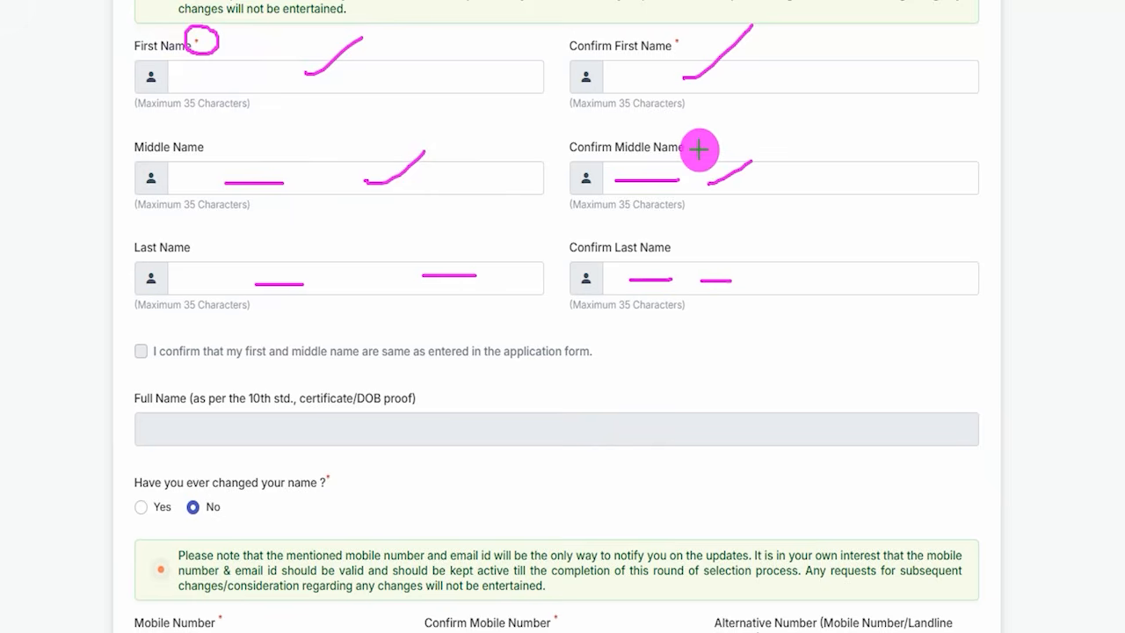
{"action": "left_click_drag", "start_coordinate": [699, 151], "coordinate": [728, 125]}
{"action": "key", "text": "Escape"}
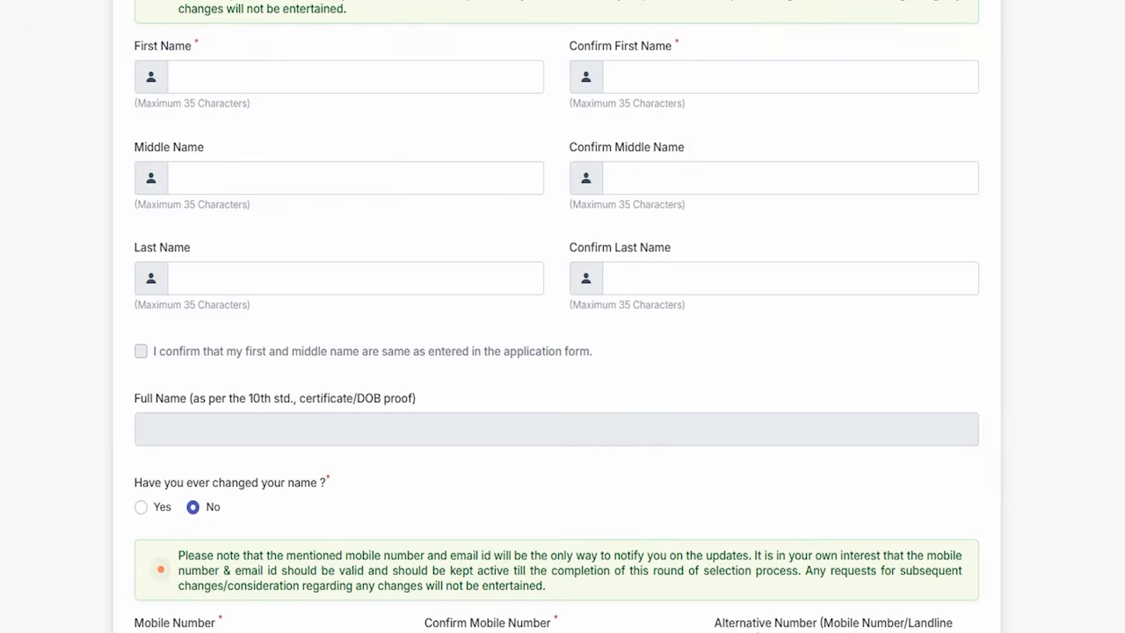
- Mark the name confirmation checkbox and the Full Name field with pen strokes
{"action": "scroll", "coordinate": [274, 305], "scroll_direction": "down", "scroll_amount": 1}
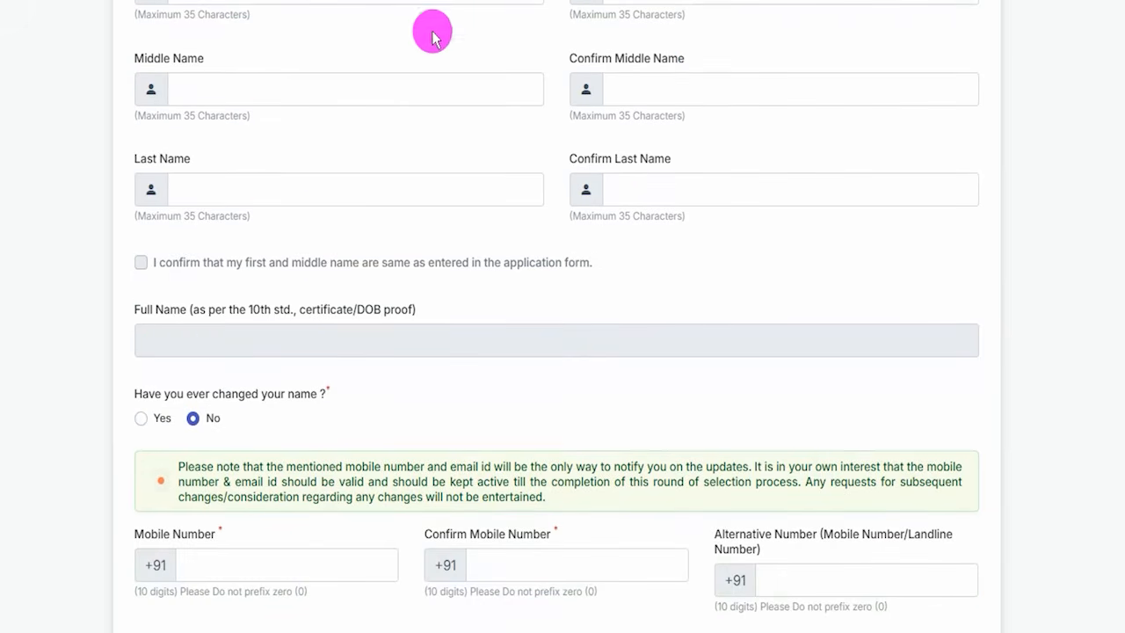
{"action": "left_click_drag", "start_coordinate": [143, 260], "coordinate": [197, 219]}
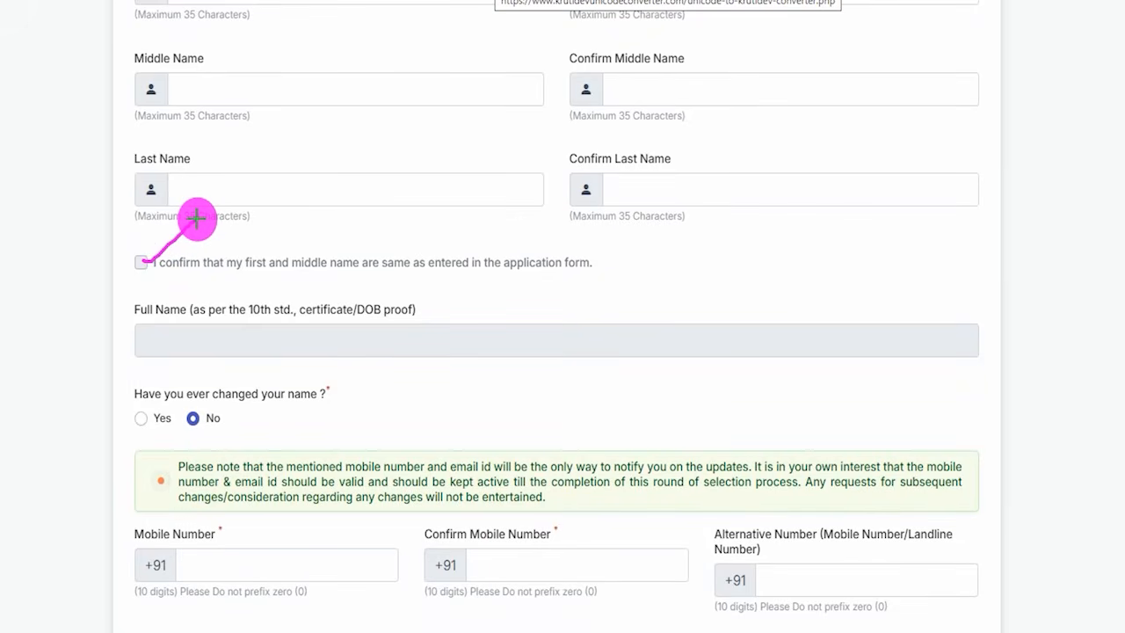
{"action": "left_click_drag", "start_coordinate": [409, 341], "coordinate": [441, 299]}
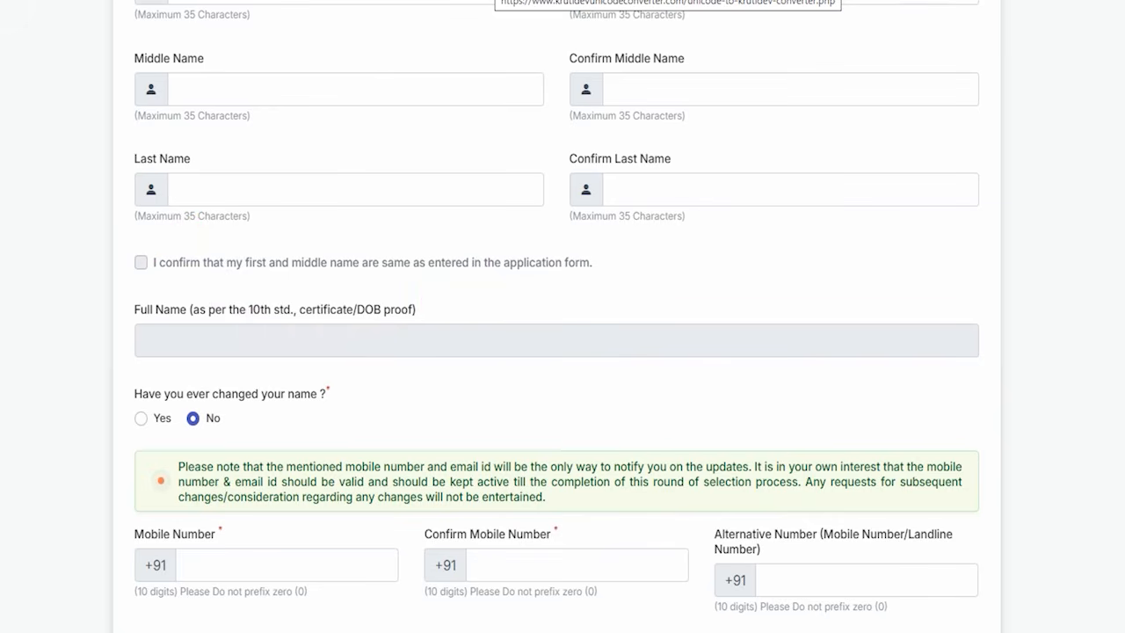
- Answer Yes to the name change question to view the updated name fields, and set the answer back to No
{"action": "scroll", "coordinate": [255, 351], "scroll_direction": "down", "scroll_amount": 2}
{"action": "scroll", "coordinate": [211, 175], "scroll_direction": "down", "scroll_amount": 2}
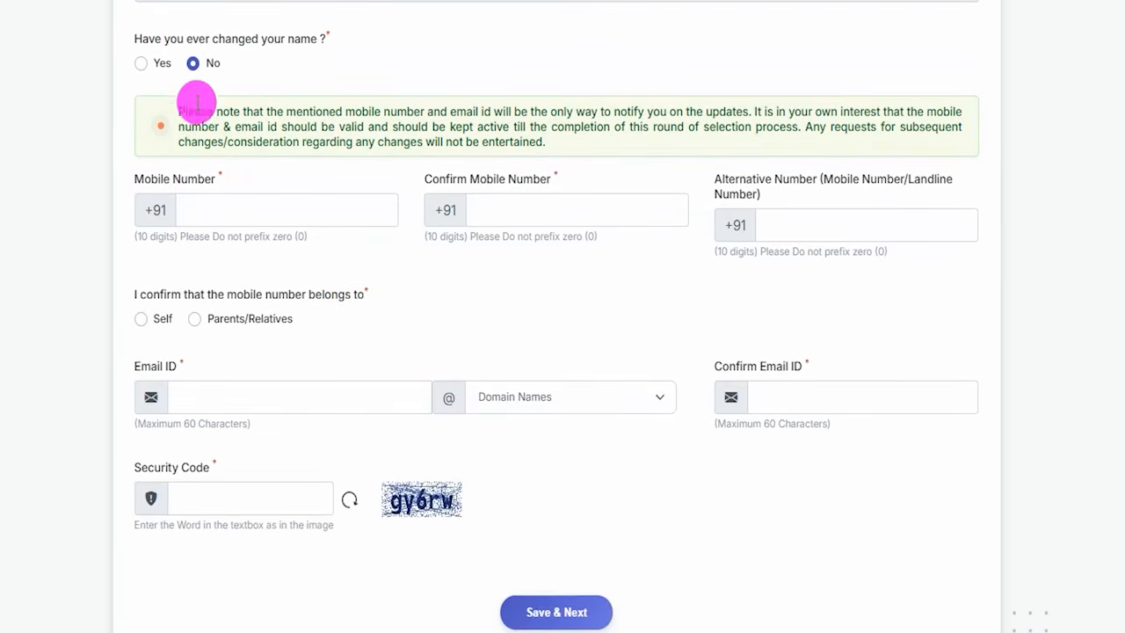
{"action": "left_click", "coordinate": [142, 64]}
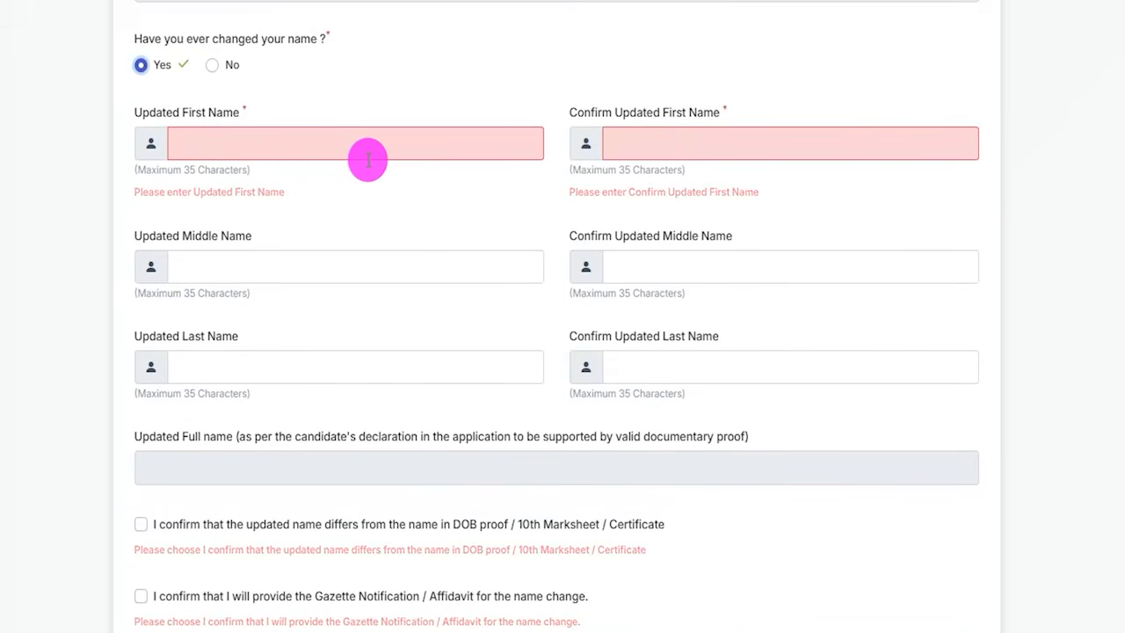
{"action": "left_click", "coordinate": [212, 65]}
{"action": "left_click", "coordinate": [434, 242]}
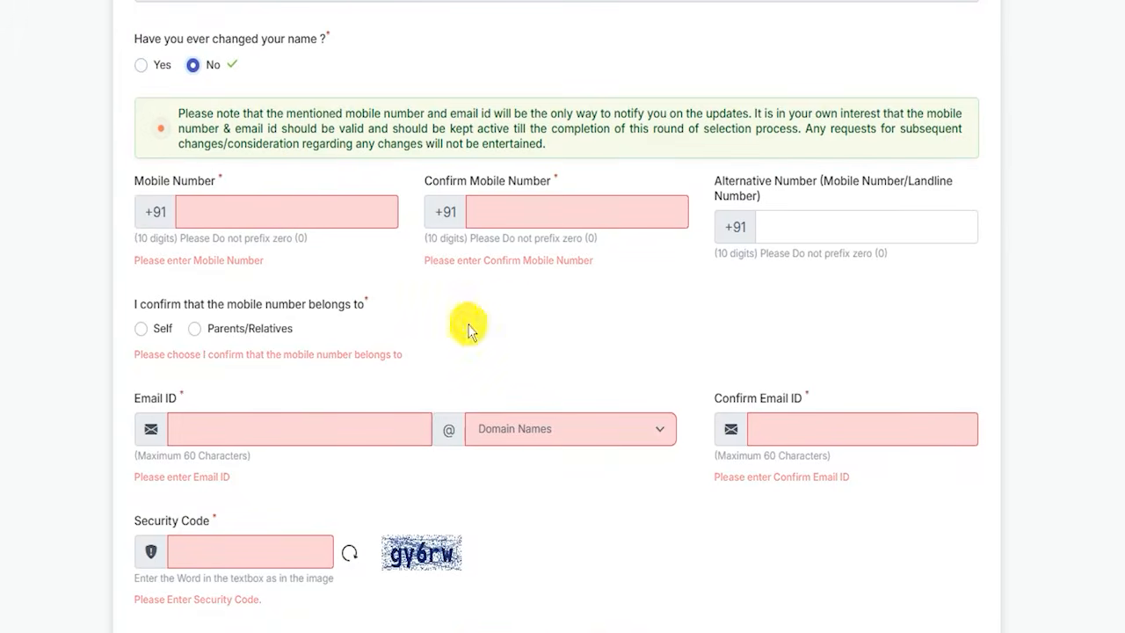
- Mark the mobile number, confirmation and alternative number fields plus the Self and Parents/Relatives options with pen strokes, and clear the markings
{"action": "left_click_drag", "start_coordinate": [293, 211], "coordinate": [353, 159]}
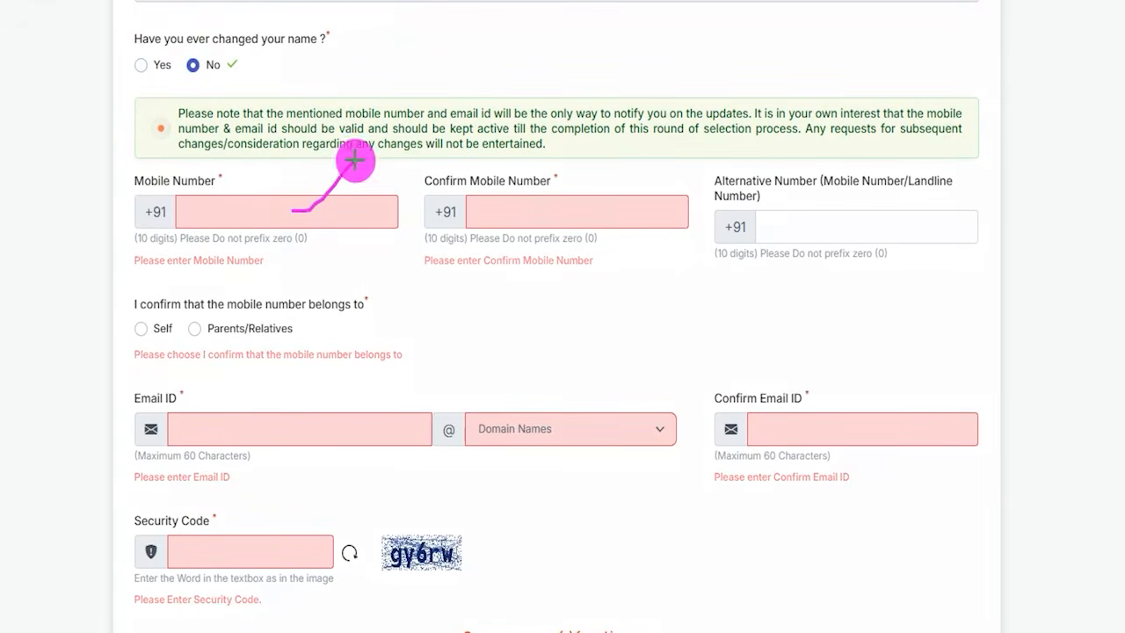
{"action": "left_click_drag", "start_coordinate": [569, 207], "coordinate": [608, 168]}
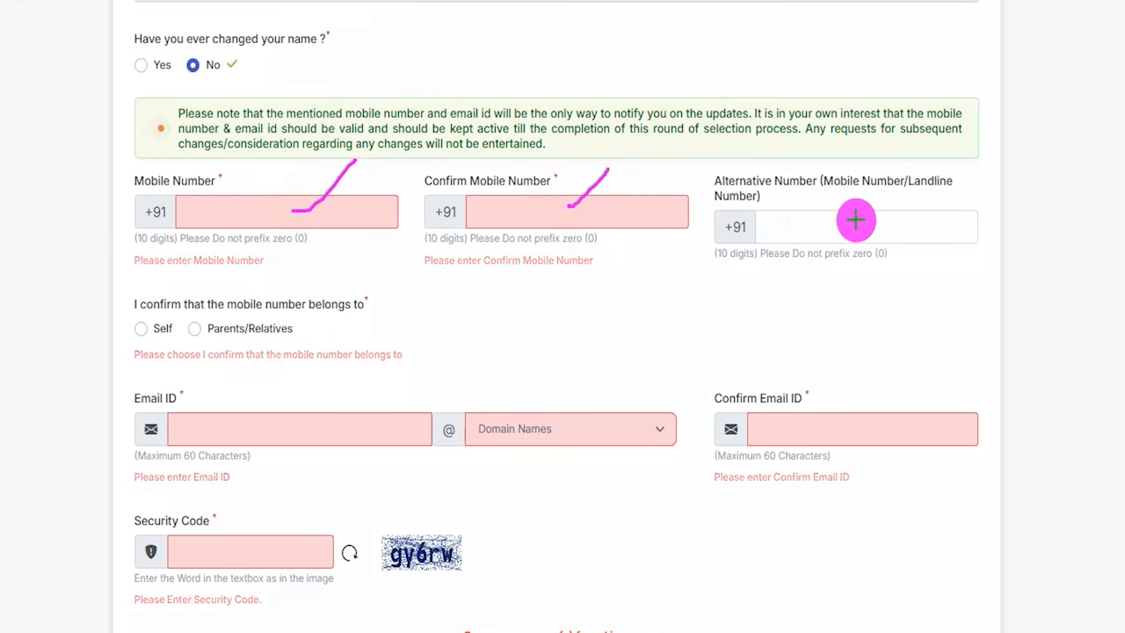
{"action": "left_click_drag", "start_coordinate": [776, 233], "coordinate": [956, 232]}
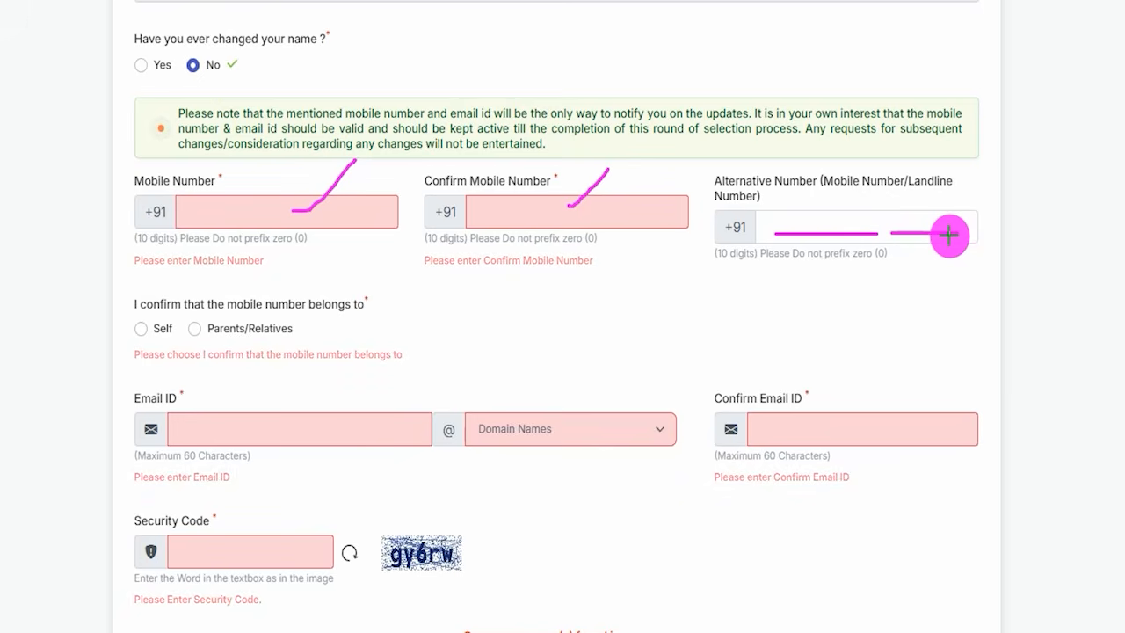
{"action": "mouse_move", "coordinate": [142, 328]}
{"action": "left_mouse_down"}
{"action": "mouse_move", "coordinate": [164, 325]}
{"action": "mouse_move", "coordinate": [169, 302]}
{"action": "mouse_move", "coordinate": [231, 293]}
{"action": "left_mouse_up"}
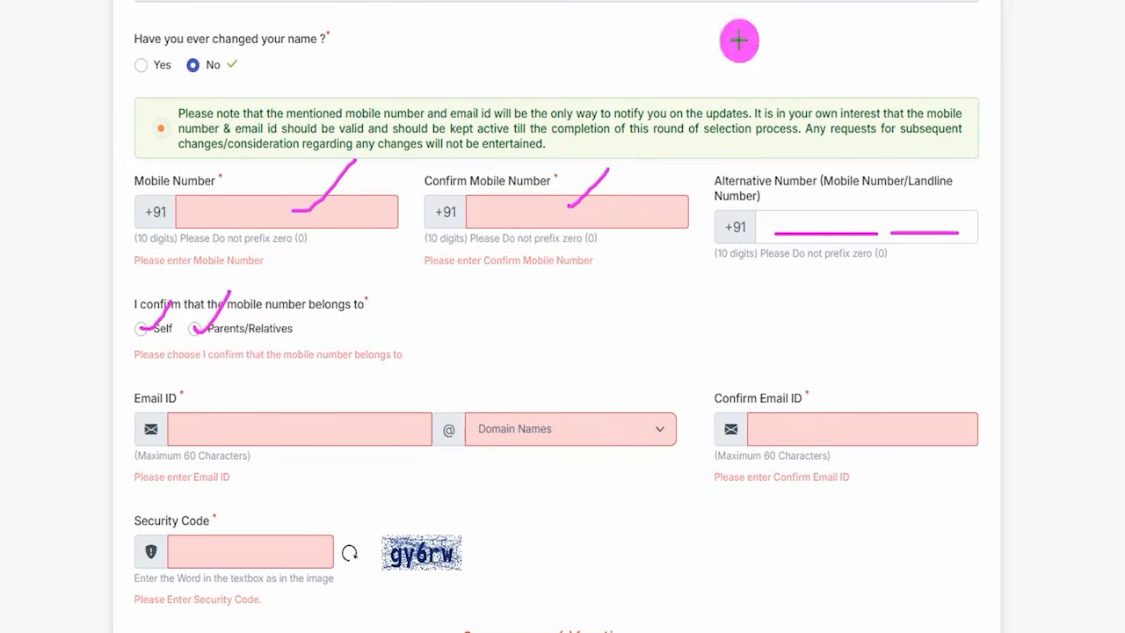
{"action": "key", "text": "Escape"}
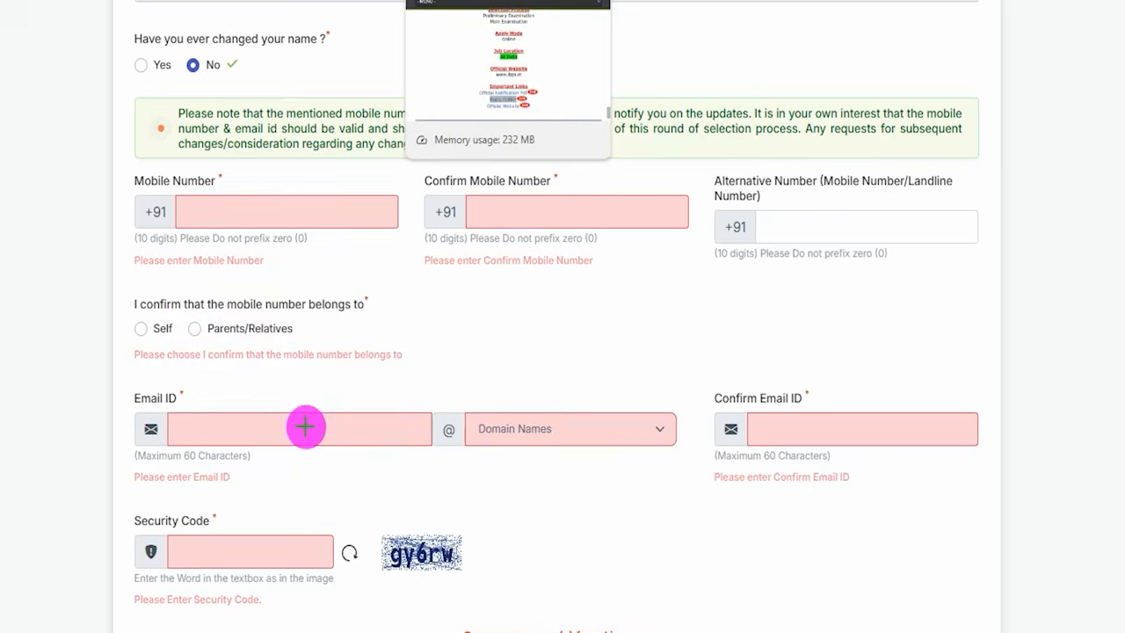
- Mark the Email ID field with a pen stroke and select gmail.com as its domain name
{"action": "left_click_drag", "start_coordinate": [305, 427], "coordinate": [352, 381]}
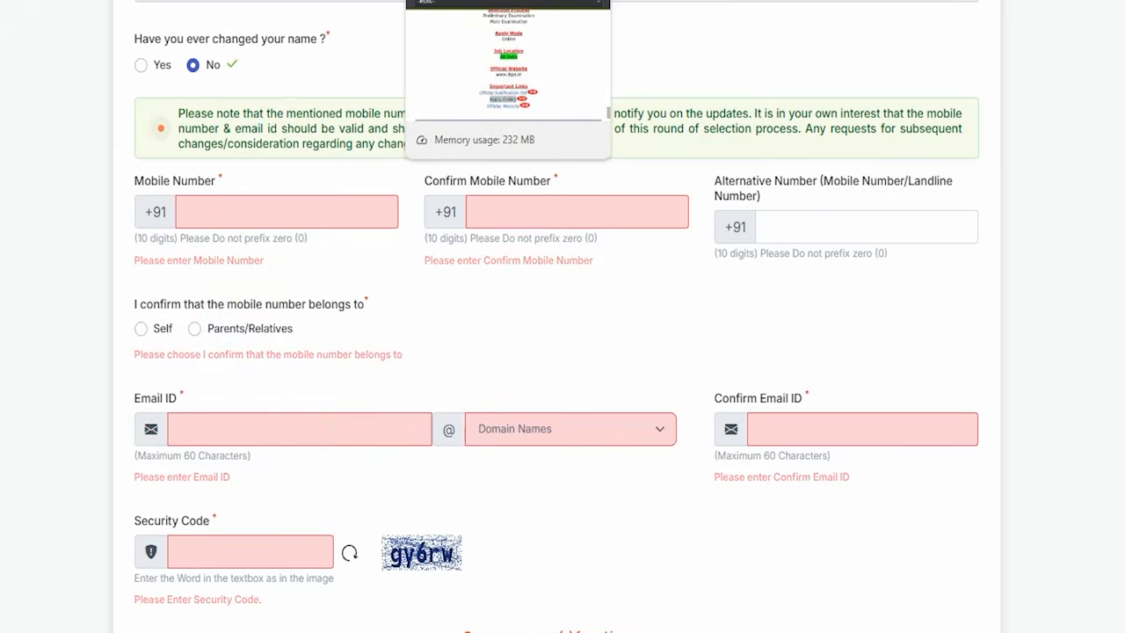
{"action": "left_click", "coordinate": [554, 431]}
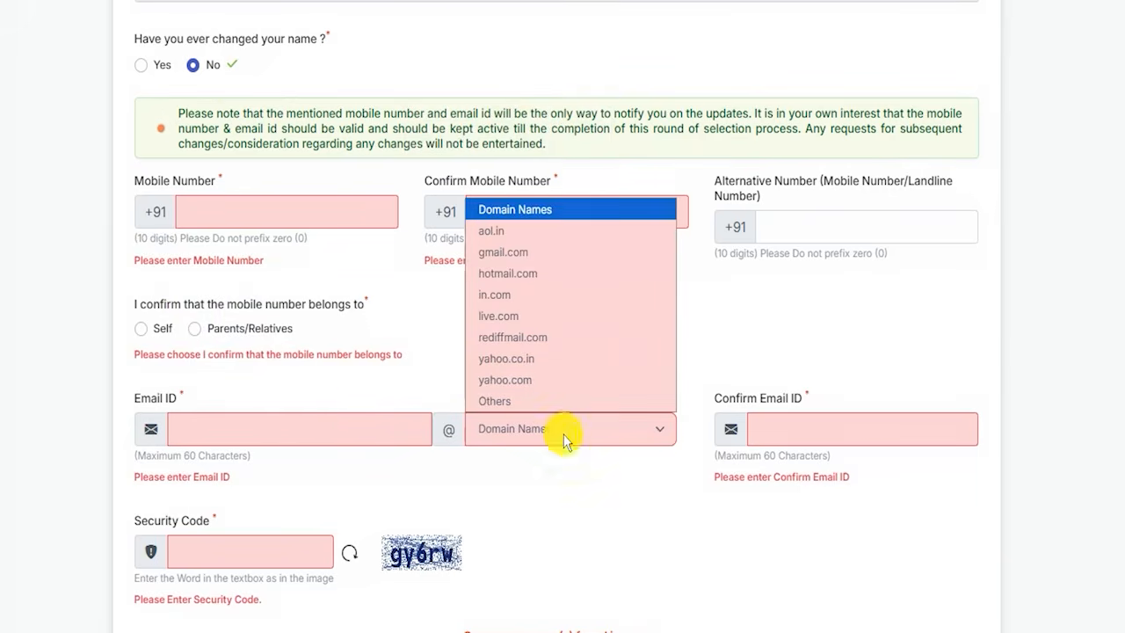
{"action": "left_click", "coordinate": [516, 258]}
- Mark the Confirm Email ID, Security Code field, captcha image and Save & Next button with pen strokes, and proceed to OTP verification
{"action": "scroll", "coordinate": [576, 299], "scroll_direction": "down", "scroll_amount": 2}
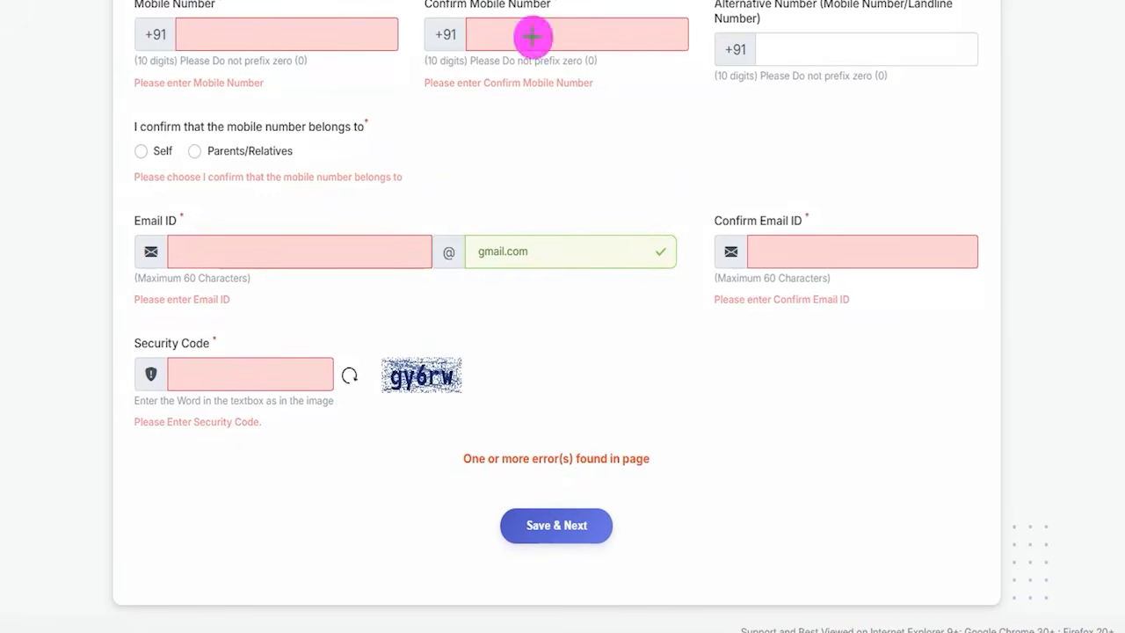
{"action": "left_click_drag", "start_coordinate": [849, 245], "coordinate": [901, 182]}
{"action": "left_click_drag", "start_coordinate": [391, 400], "coordinate": [476, 400]}
{"action": "left_click_drag", "start_coordinate": [268, 372], "coordinate": [326, 326]}
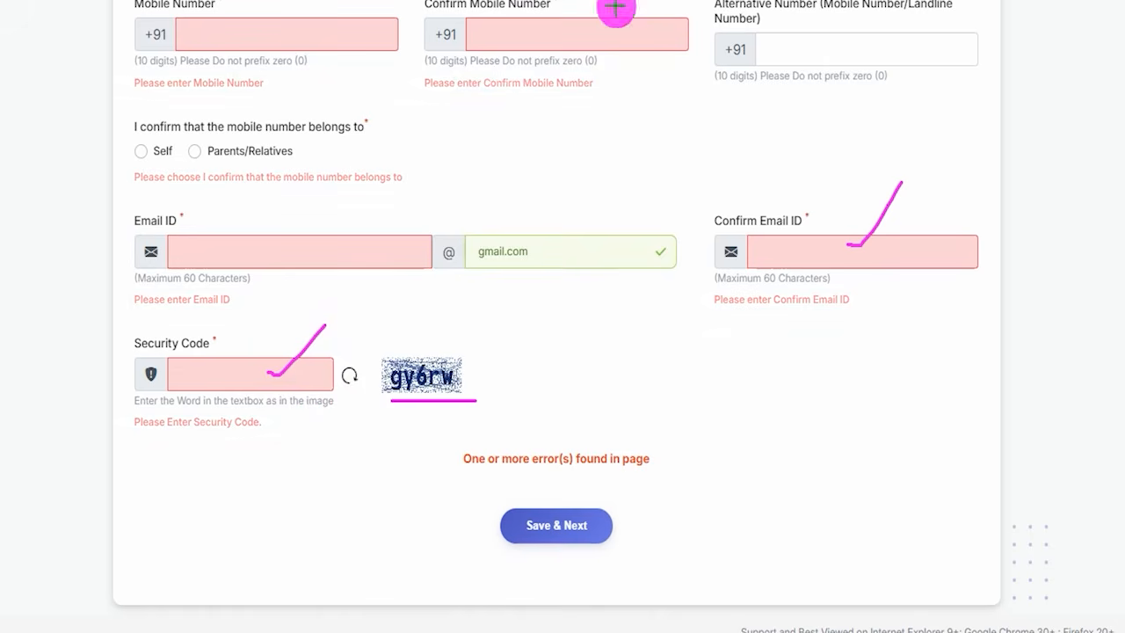
{"action": "mouse_move", "coordinate": [454, 480]}
{"action": "left_mouse_down"}
{"action": "mouse_move", "coordinate": [653, 550]}
{"action": "mouse_move", "coordinate": [645, 569]}
{"action": "left_mouse_up"}
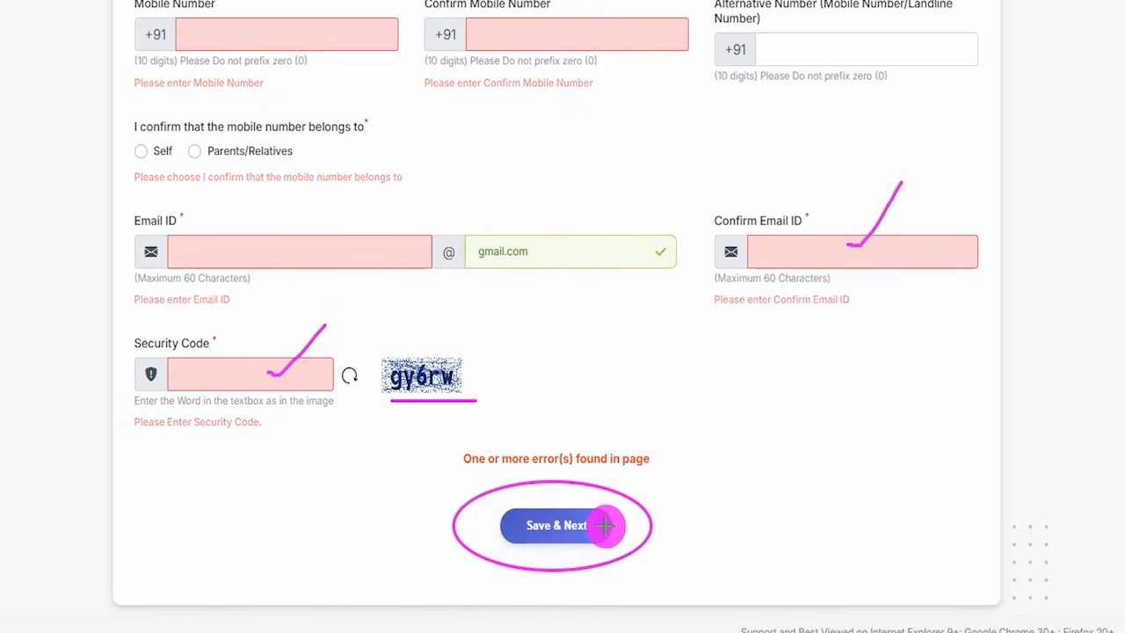
{"action": "left_click", "coordinate": [603, 527]}
- Tick the Mobile Number and Email ID sections, underline the captcha image and tick the Security Code field on the OTP page
{"action": "left_click_drag", "start_coordinate": [105, 234], "coordinate": [144, 190]}
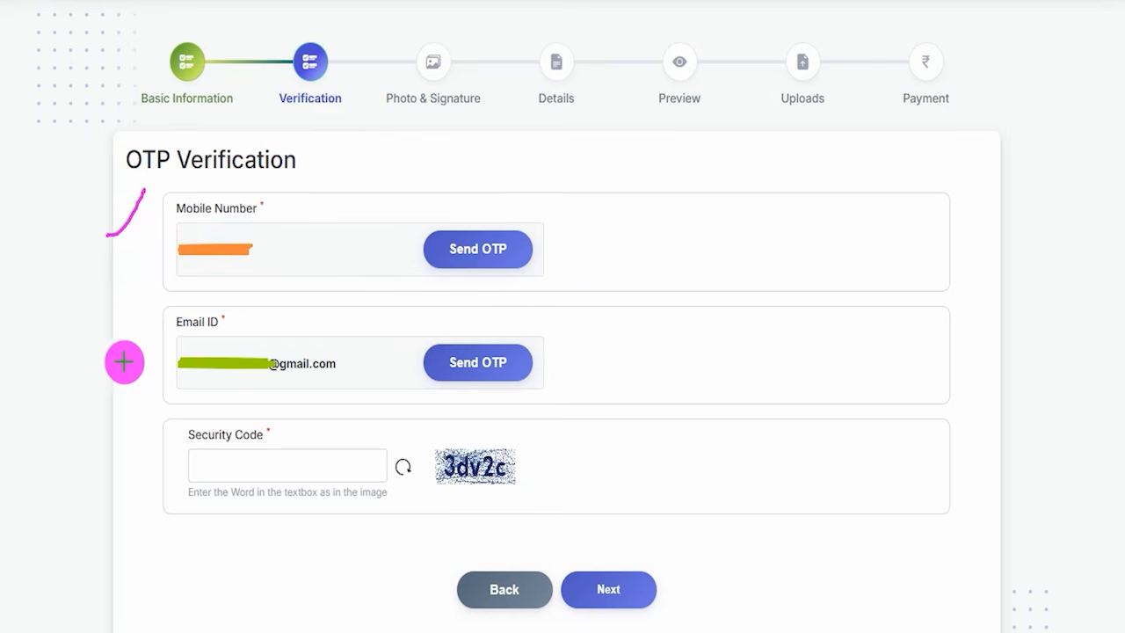
{"action": "left_click_drag", "start_coordinate": [96, 373], "coordinate": [138, 337]}
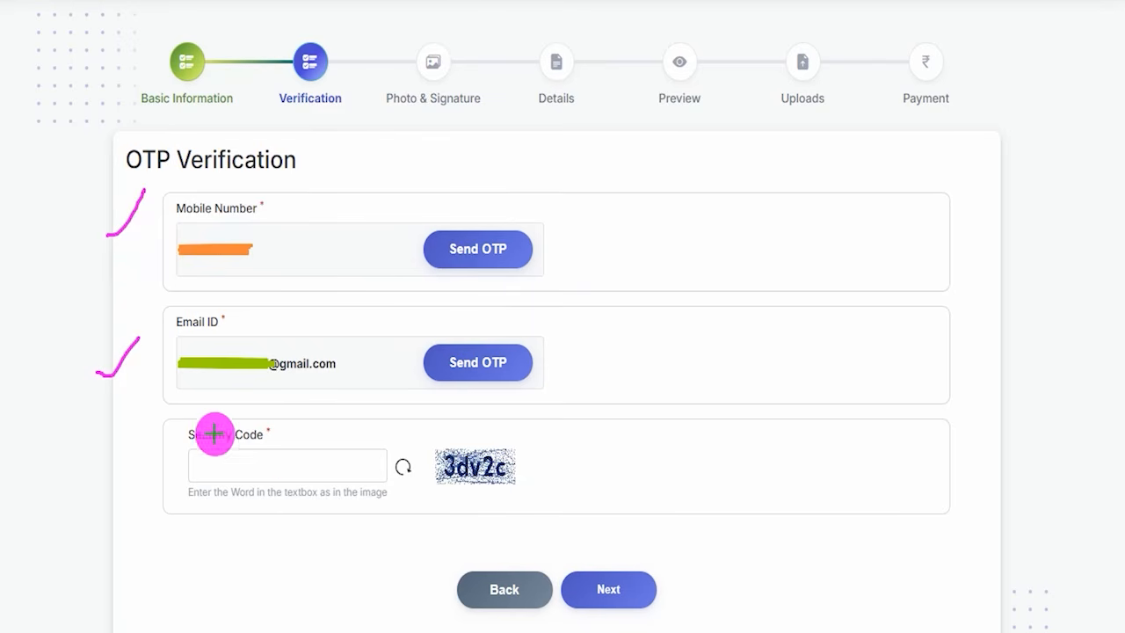
{"action": "left_click_drag", "start_coordinate": [456, 491], "coordinate": [531, 489]}
{"action": "left_click_drag", "start_coordinate": [273, 468], "coordinate": [312, 433]}
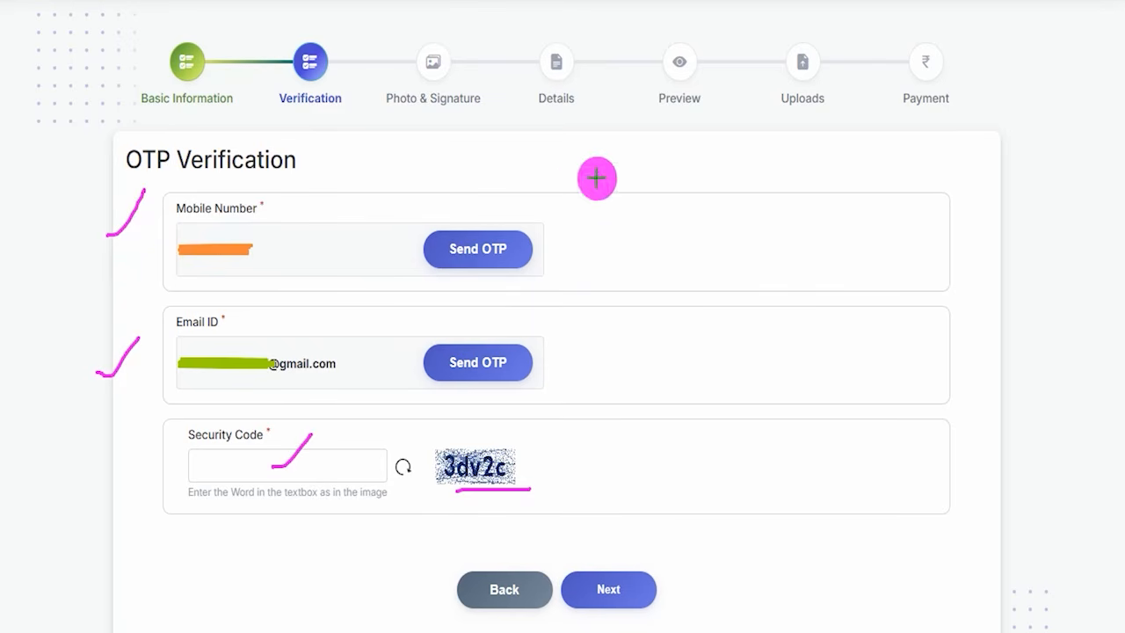
- Mark the mobile number's Send OTP button, the space beside it and the captcha with its entry field using pen strokes
{"action": "left_click_drag", "start_coordinate": [531, 237], "coordinate": [583, 174]}
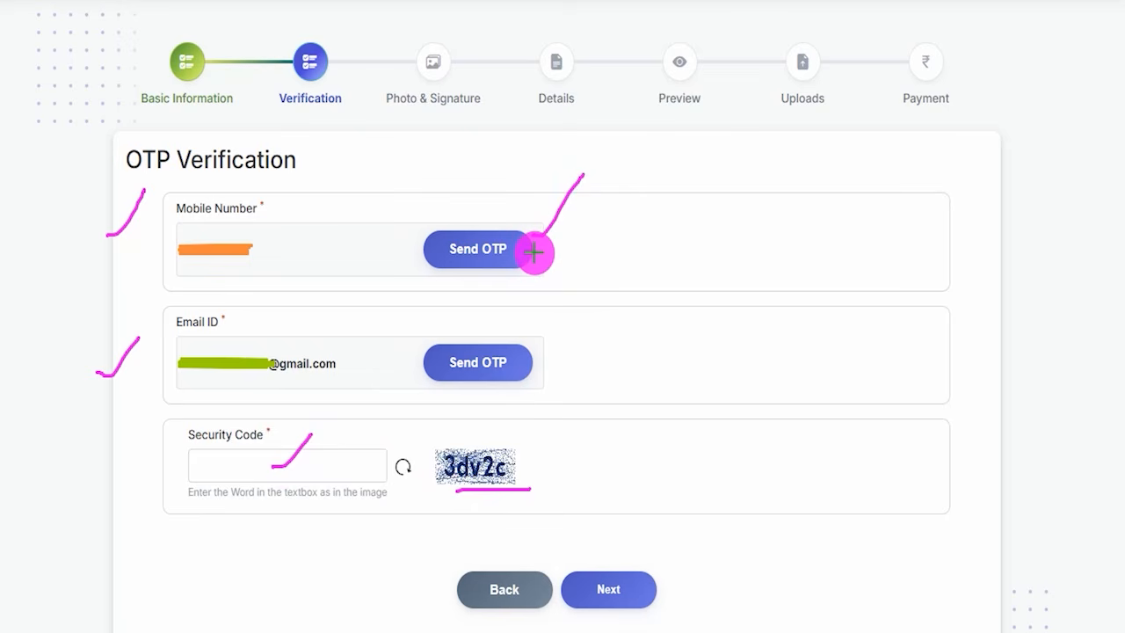
{"action": "left_click_drag", "start_coordinate": [598, 254], "coordinate": [683, 255]}
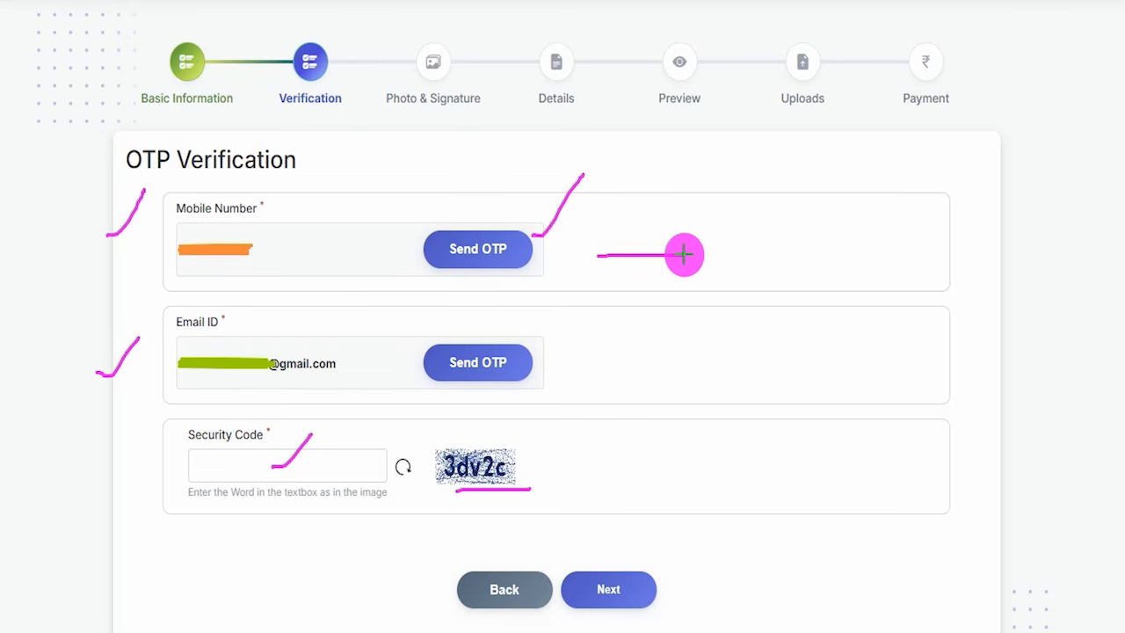
{"action": "left_click_drag", "start_coordinate": [517, 468], "coordinate": [565, 425]}
{"action": "left_click_drag", "start_coordinate": [308, 468], "coordinate": [353, 466]}
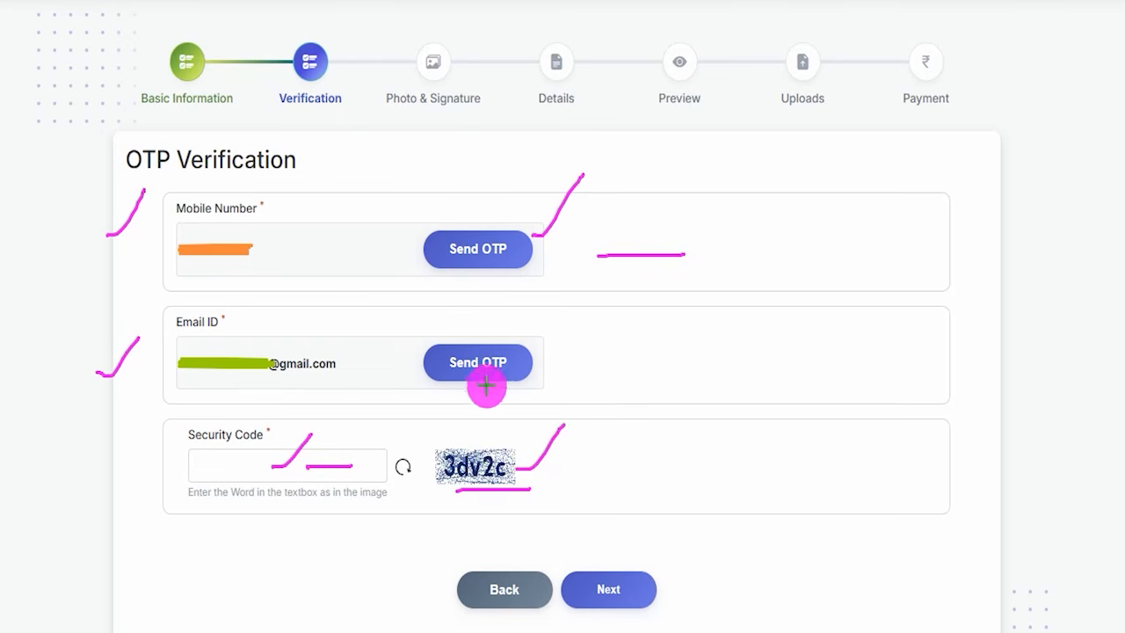
- Mark the email's Send OTP button, the space beside it, both contact sections and the Next button with pen strokes
{"action": "left_click_drag", "start_coordinate": [538, 367], "coordinate": [578, 334]}
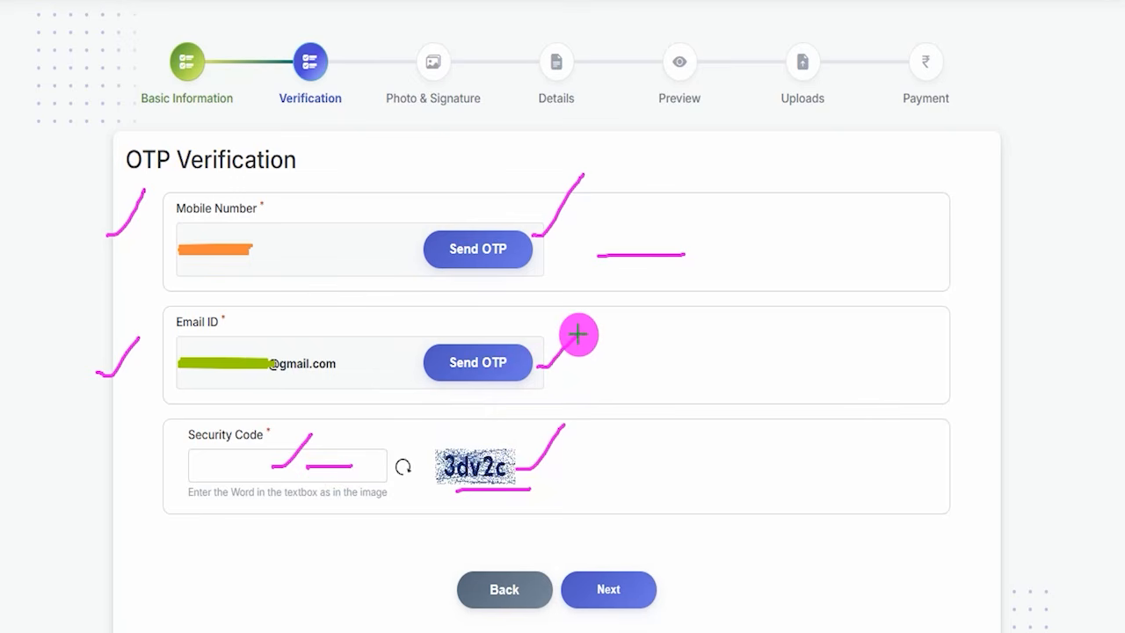
{"action": "left_click_drag", "start_coordinate": [220, 383], "coordinate": [268, 380]}
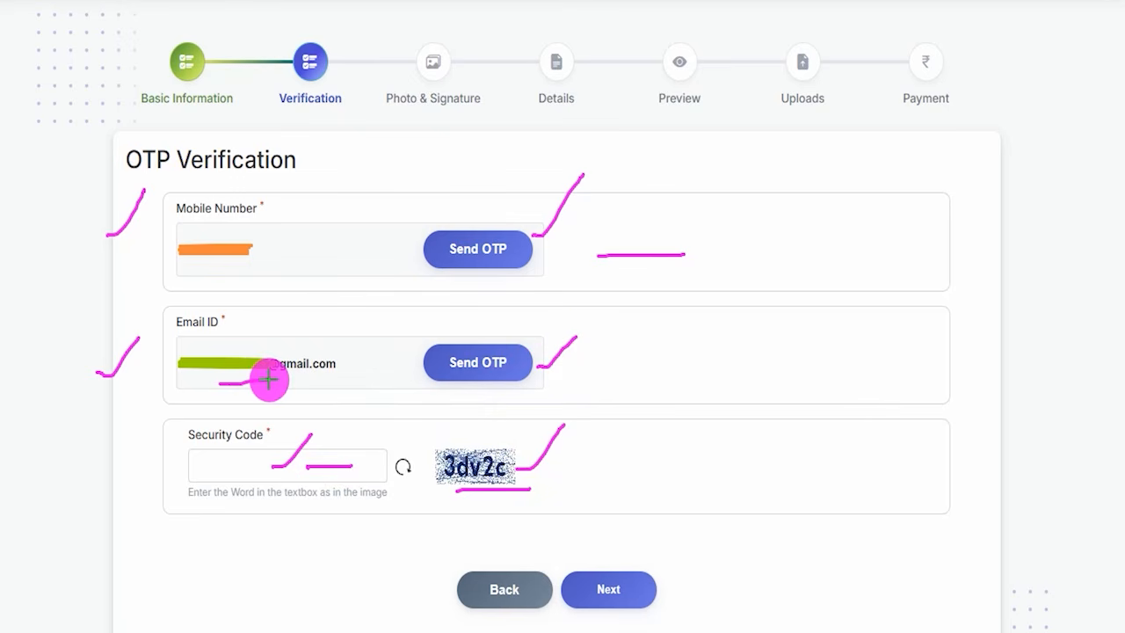
{"action": "left_click_drag", "start_coordinate": [601, 359], "coordinate": [690, 352]}
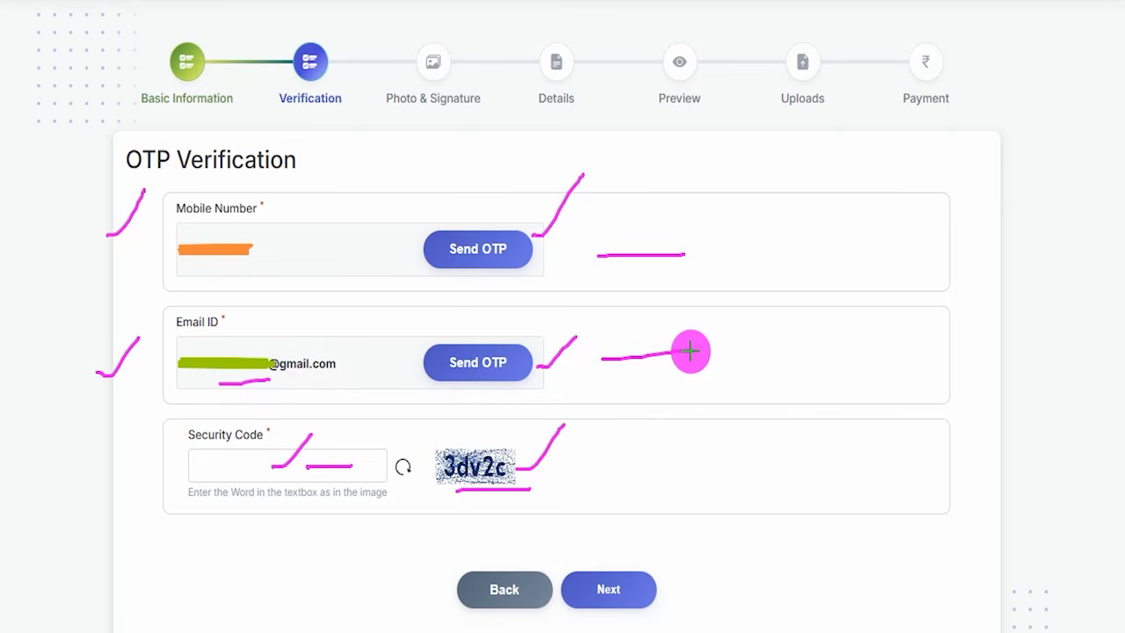
{"action": "left_click_drag", "start_coordinate": [280, 220], "coordinate": [328, 181]}
{"action": "left_click_drag", "start_coordinate": [333, 358], "coordinate": [378, 308]}
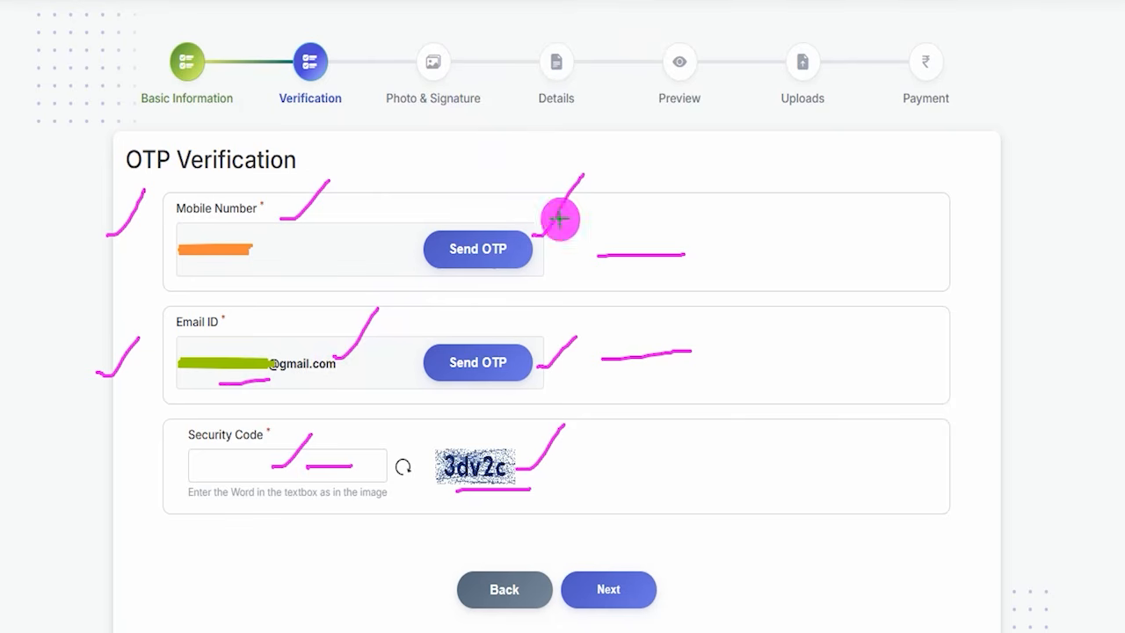
{"action": "mouse_move", "coordinate": [812, 392]}
{"action": "left_mouse_down"}
{"action": "mouse_move", "coordinate": [696, 542]}
{"action": "mouse_move", "coordinate": [650, 575]}
{"action": "left_mouse_up"}
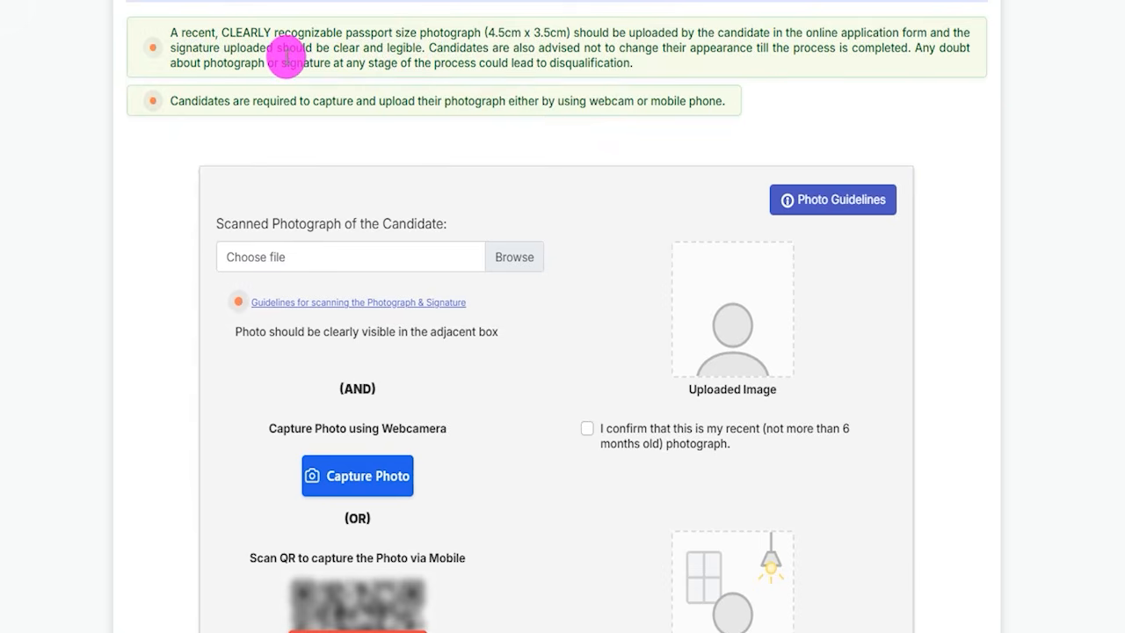
- Highlight the passport size photograph instruction, and mark the Uploaded Image and Live Captured Image boxes with pen strokes
{"action": "left_click_drag", "start_coordinate": [351, 33], "coordinate": [384, 35]}
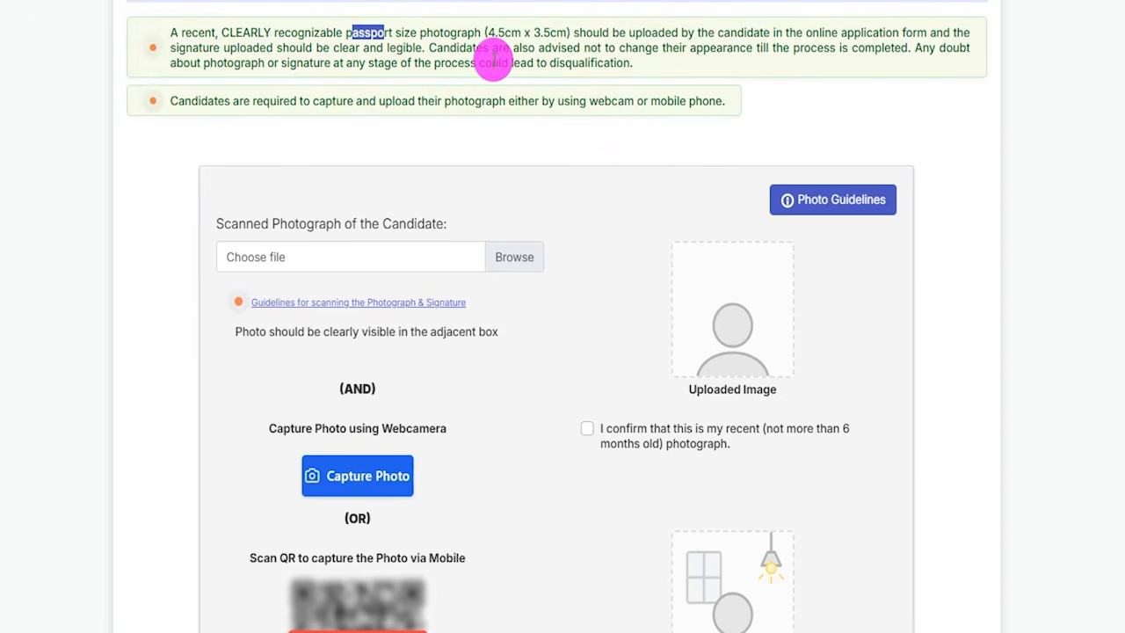
{"action": "left_click", "coordinate": [613, 215]}
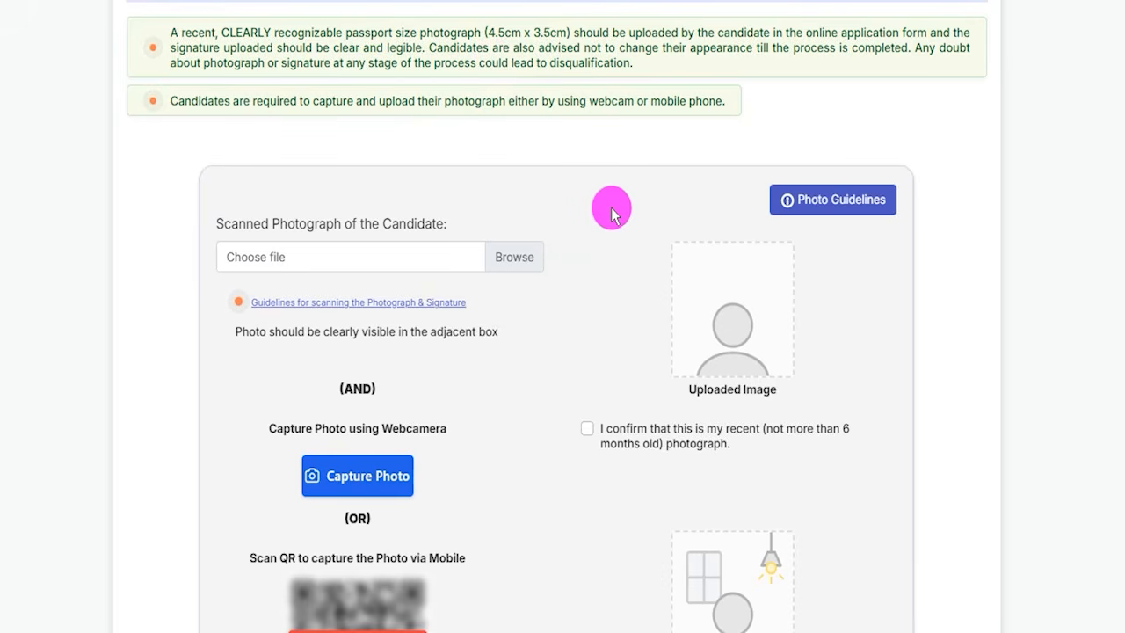
{"action": "scroll", "coordinate": [613, 216], "scroll_direction": "down", "scroll_amount": 2}
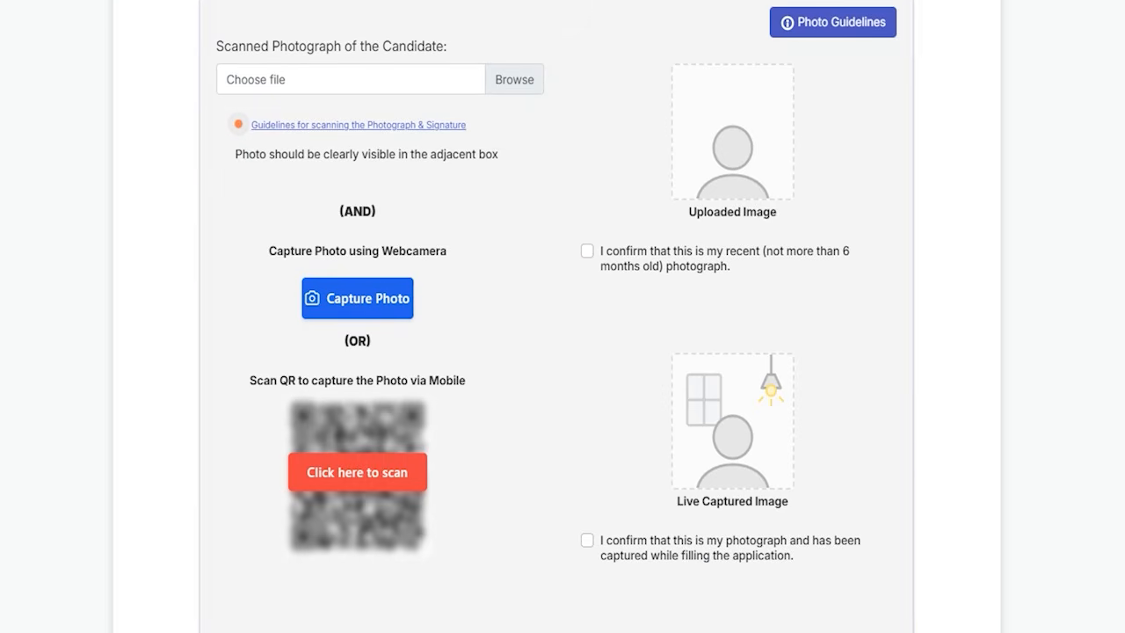
{"action": "left_click_drag", "start_coordinate": [759, 141], "coordinate": [818, 98]}
{"action": "left_click_drag", "start_coordinate": [793, 429], "coordinate": [867, 353]}
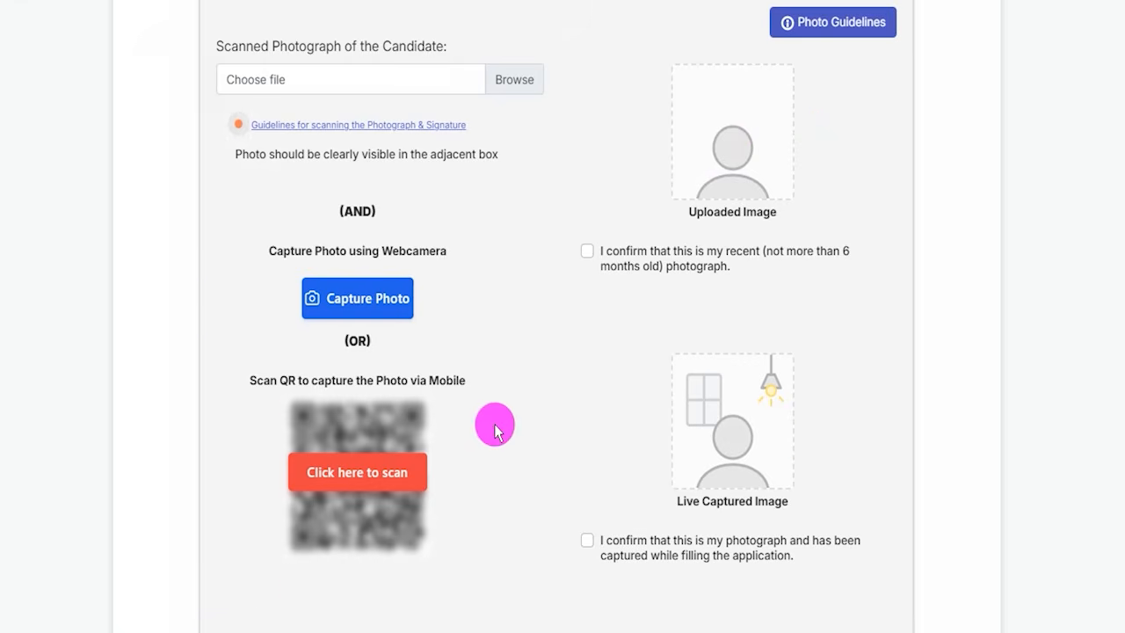
- Review the scanned signature section, mark the photograph and signature scanning guidelines link with the pen, and clear the marking
{"action": "scroll", "coordinate": [495, 427], "scroll_direction": "down", "scroll_amount": 5}
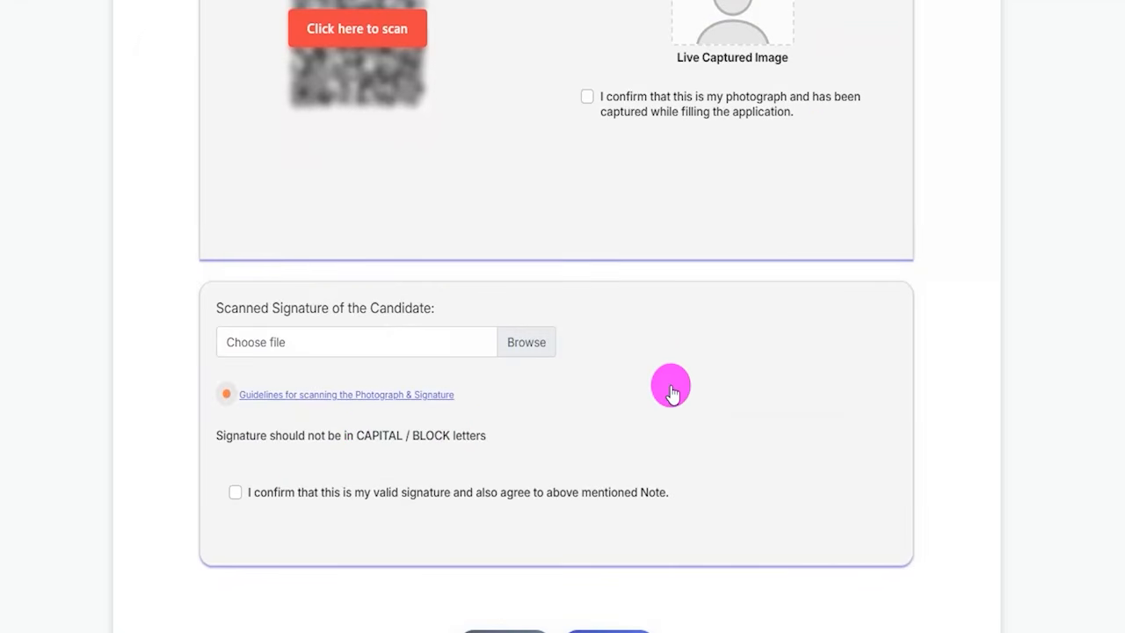
{"action": "scroll", "coordinate": [671, 302], "scroll_direction": "up", "scroll_amount": 6}
{"action": "scroll", "coordinate": [628, 294], "scroll_direction": "up", "scroll_amount": 1}
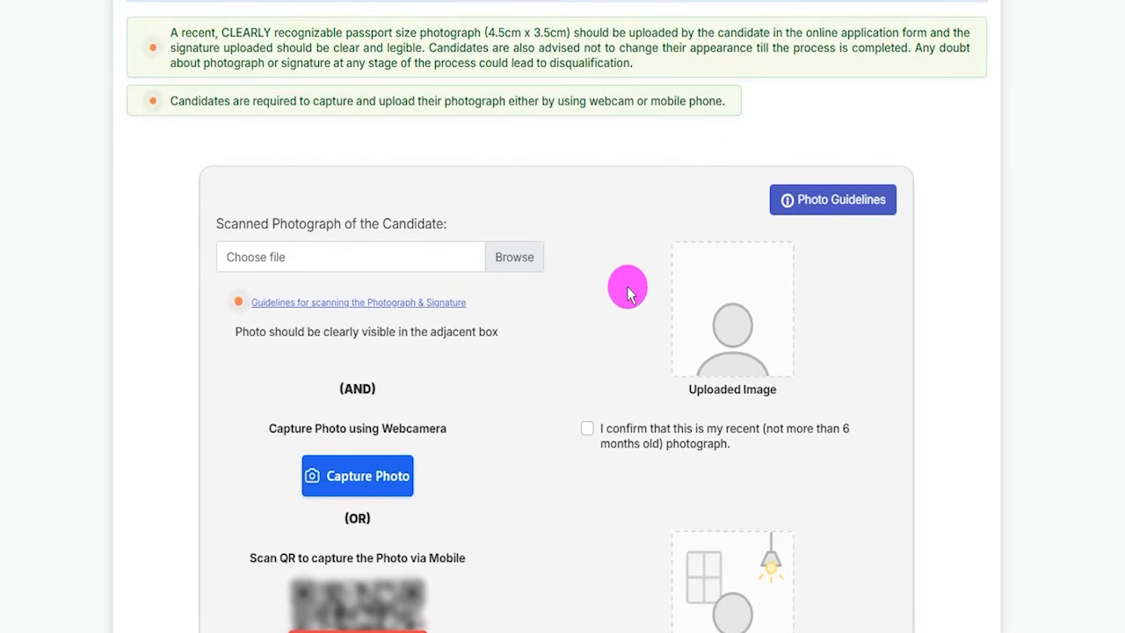
{"action": "mouse_move", "coordinate": [220, 283]}
{"action": "left_mouse_down"}
{"action": "mouse_move", "coordinate": [254, 299]}
{"action": "mouse_move", "coordinate": [485, 316]}
{"action": "left_mouse_up"}
{"action": "key", "text": "Escape"}
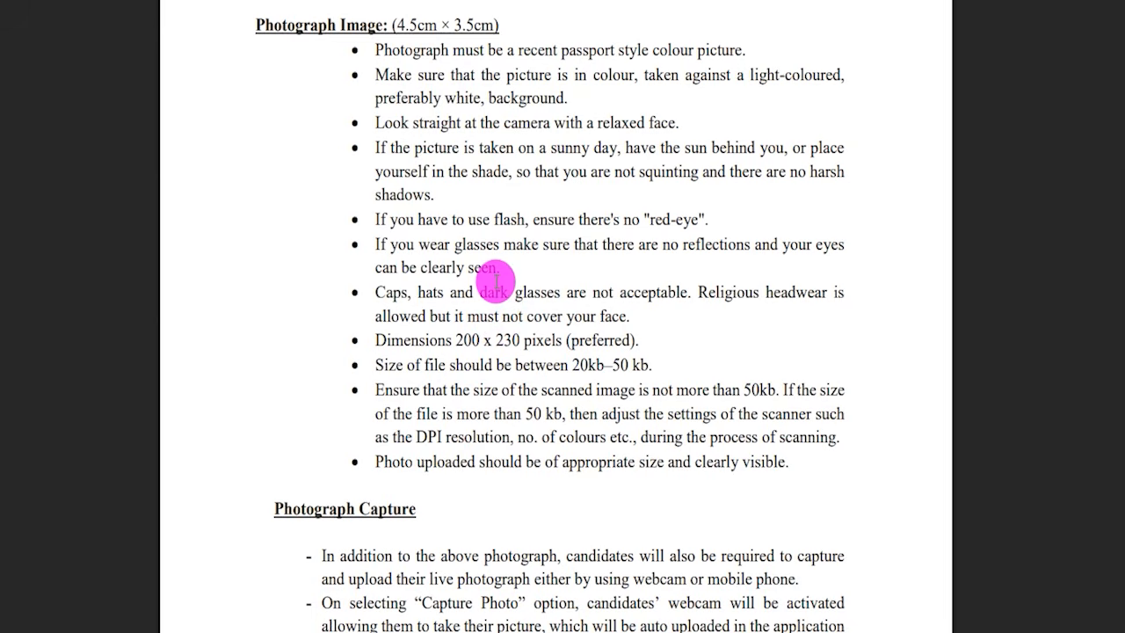
- Highlight the recent passport style, 4.5cm × 3.5cm, 20kb–50 kb and glasses requirements in the Photograph Image guidelines
{"action": "left_click_drag", "start_coordinate": [441, 52], "coordinate": [532, 50]}
{"action": "left_click", "coordinate": [534, 50]}
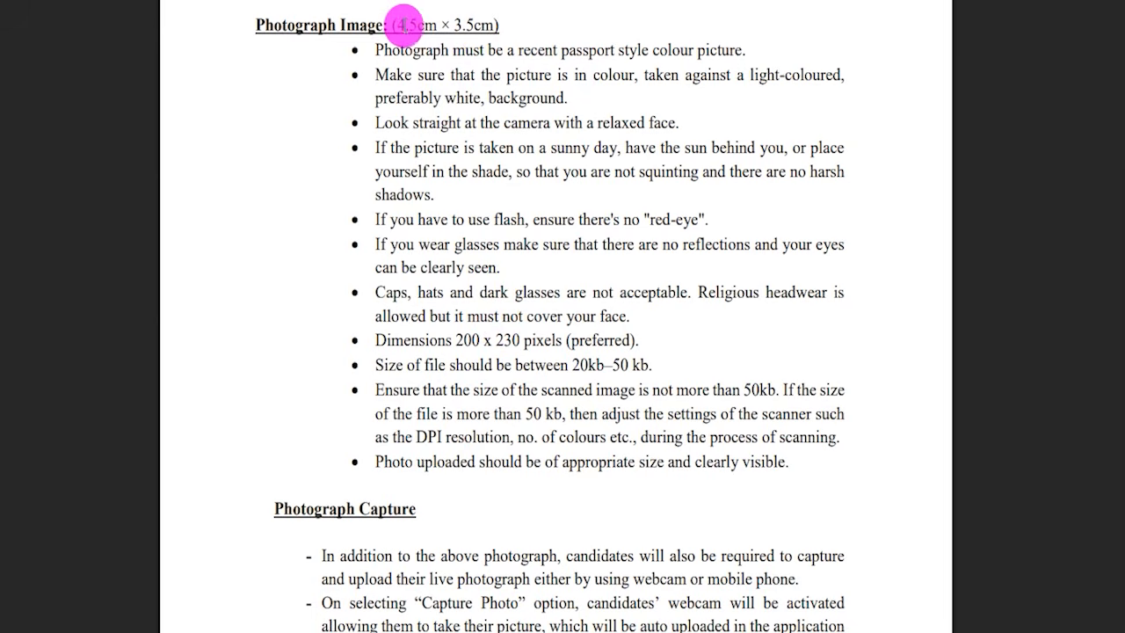
{"action": "left_click_drag", "start_coordinate": [391, 25], "coordinate": [487, 25]}
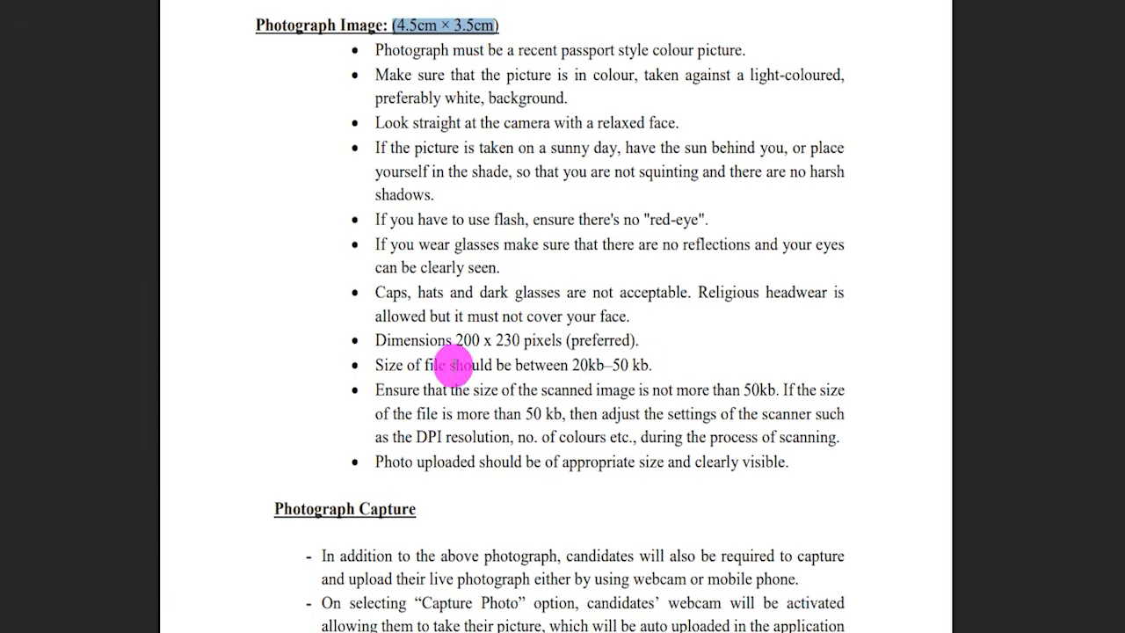
{"action": "left_click", "coordinate": [581, 364]}
{"action": "left_click_drag", "start_coordinate": [581, 364], "coordinate": [638, 365]}
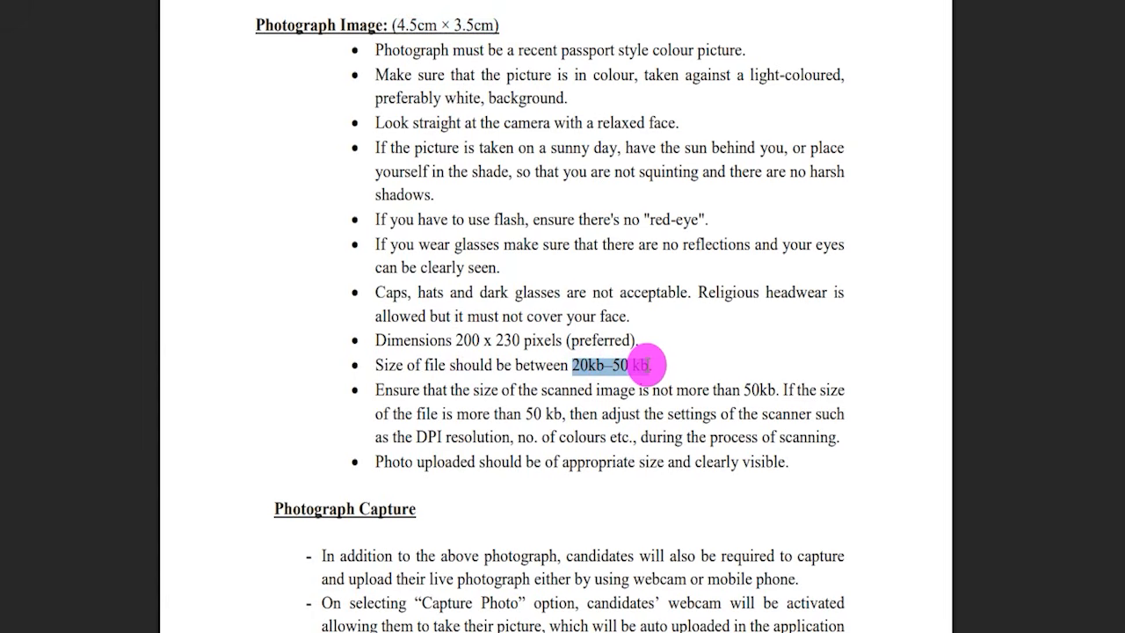
{"action": "left_click_drag", "start_coordinate": [420, 247], "coordinate": [549, 248]}
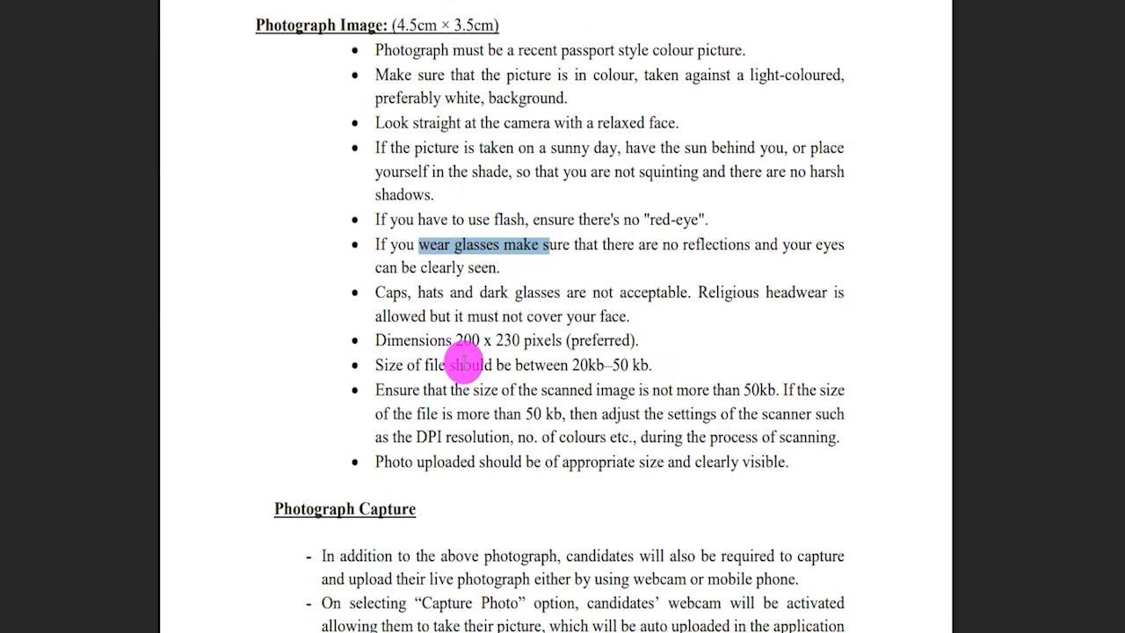
- Highlight the Photograph Capture heading and the start of its live photograph requirement in the guidelines
{"action": "scroll", "coordinate": [463, 362], "scroll_direction": "down", "scroll_amount": 4}
{"action": "left_click_drag", "start_coordinate": [284, 158], "coordinate": [383, 155]}
{"action": "left_click_drag", "start_coordinate": [367, 202], "coordinate": [559, 201]}
- Highlight the small size photograph, coloured glasses and shadowed or distorted face entries in the Don'ts of Photo Capture
{"action": "scroll", "coordinate": [425, 289], "scroll_direction": "down", "scroll_amount": 3}
{"action": "scroll", "coordinate": [426, 290], "scroll_direction": "down", "scroll_amount": 2}
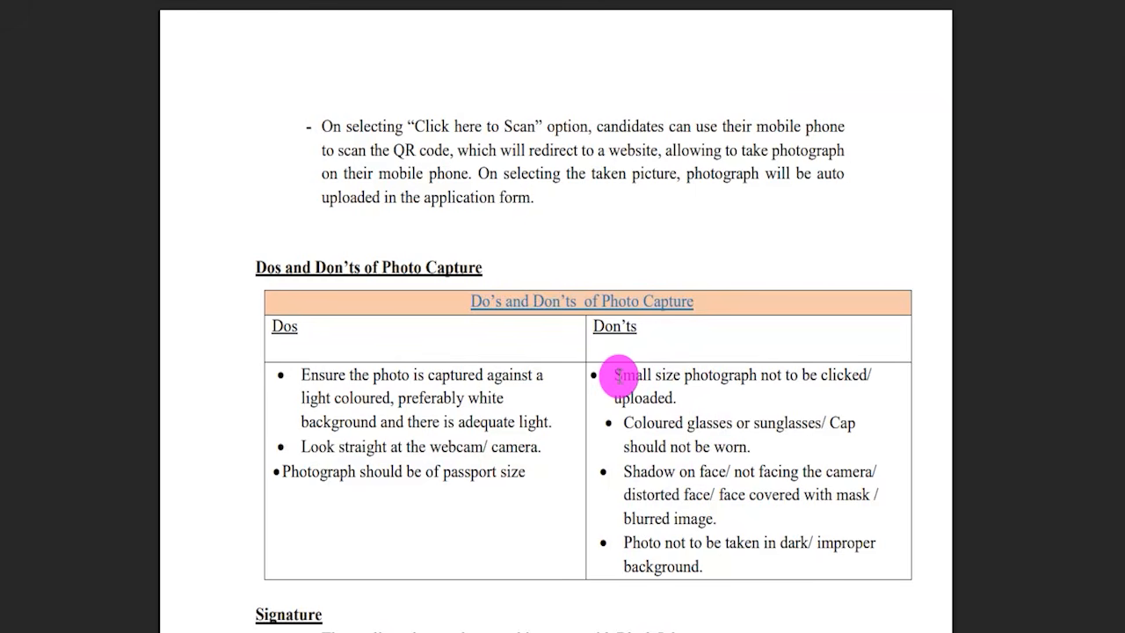
{"action": "left_click_drag", "start_coordinate": [618, 377], "coordinate": [662, 393]}
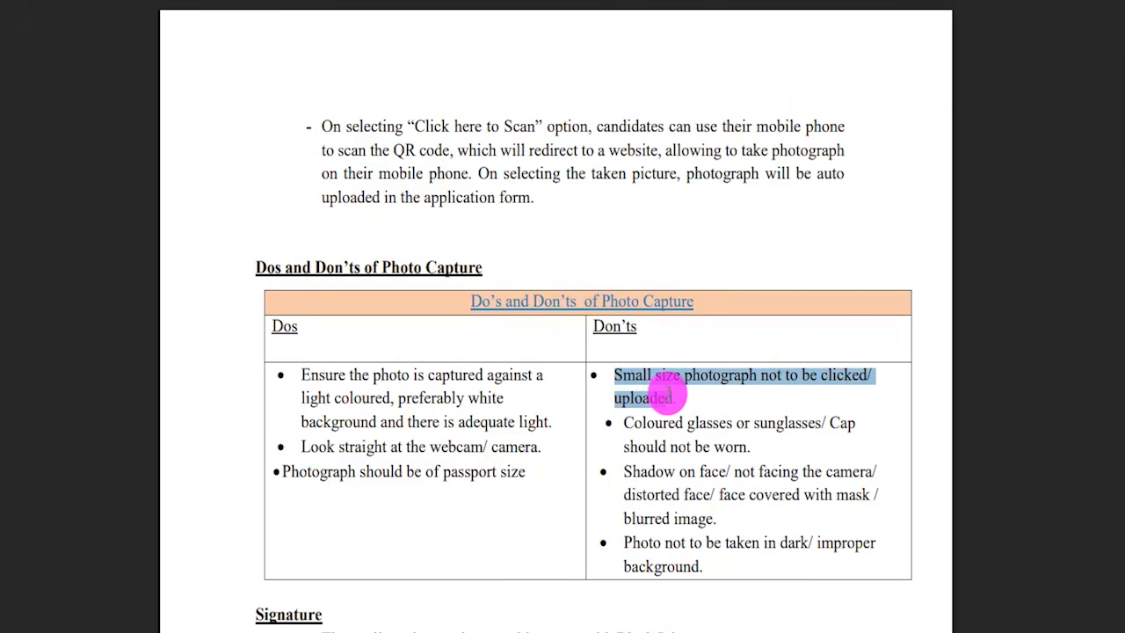
{"action": "left_click_drag", "start_coordinate": [634, 423], "coordinate": [675, 426]}
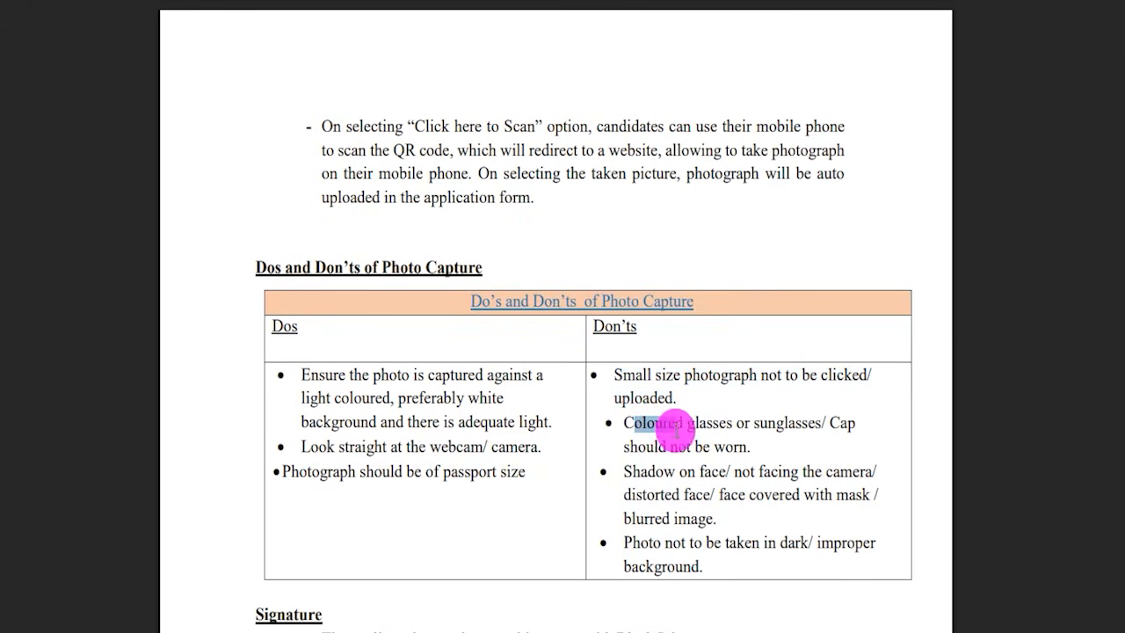
{"action": "left_click_drag", "start_coordinate": [647, 470], "coordinate": [709, 485]}
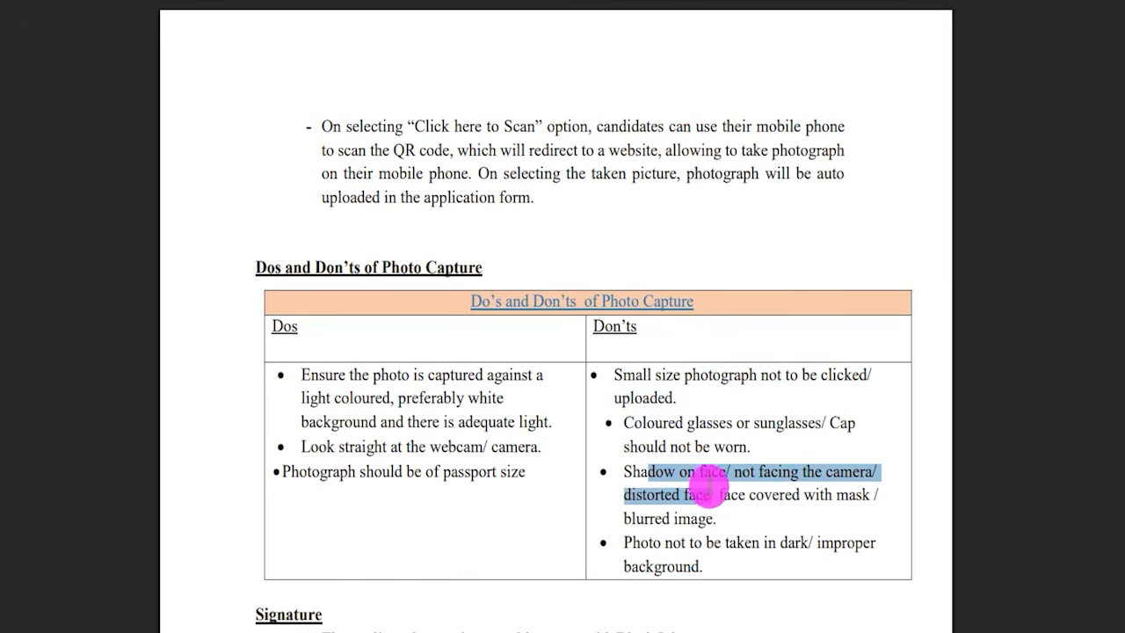
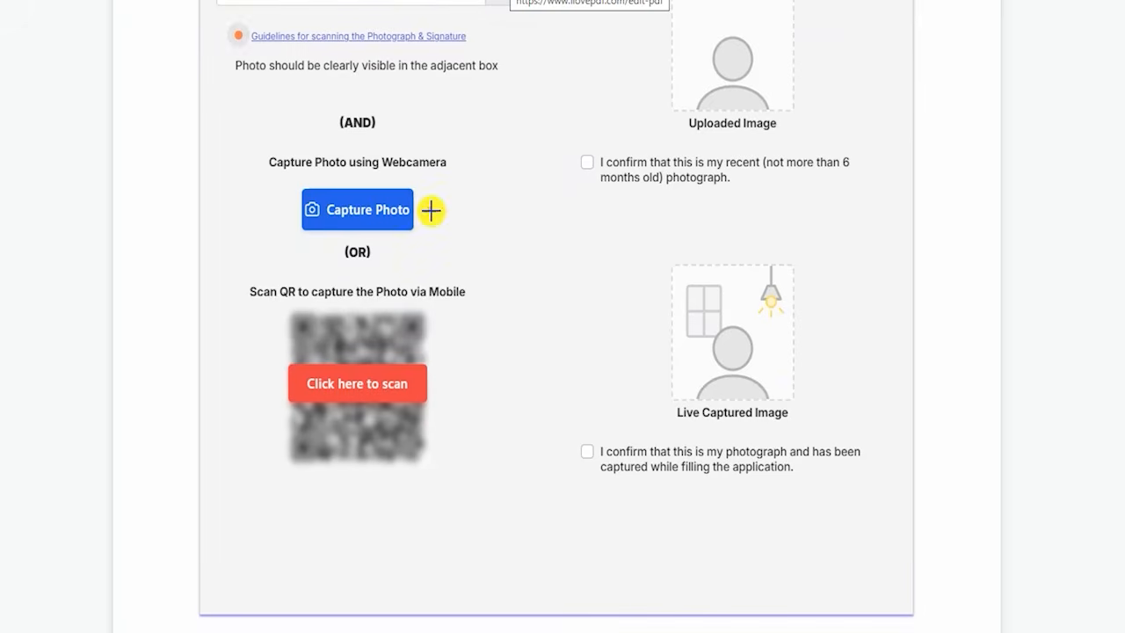
- Mark Capture Photo, the mobile QR scan and the live captured photograph confirmation with the pen, and clear the markings
{"action": "left_click_drag", "start_coordinate": [431, 210], "coordinate": [479, 170]}
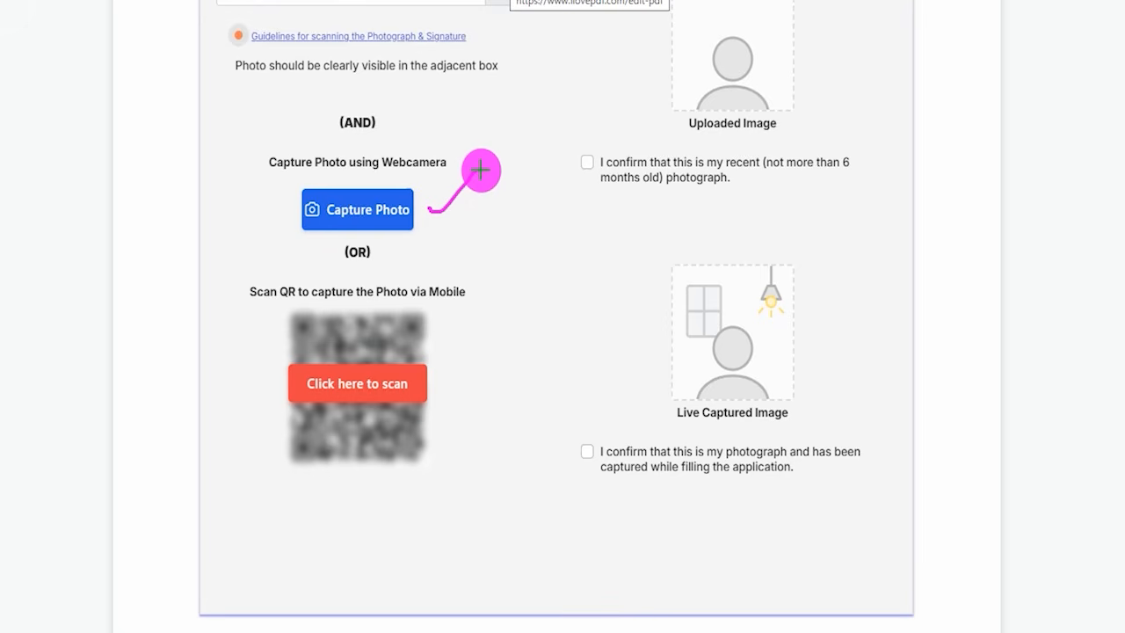
{"action": "left_click_drag", "start_coordinate": [467, 207], "coordinate": [534, 146]}
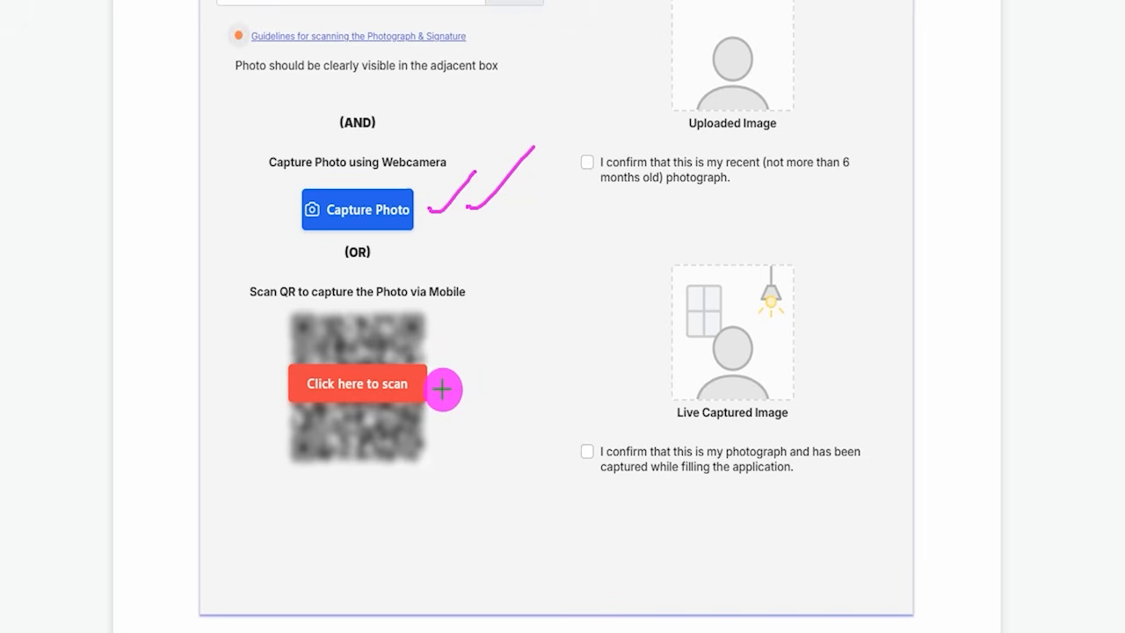
{"action": "left_click_drag", "start_coordinate": [436, 387], "coordinate": [549, 337]}
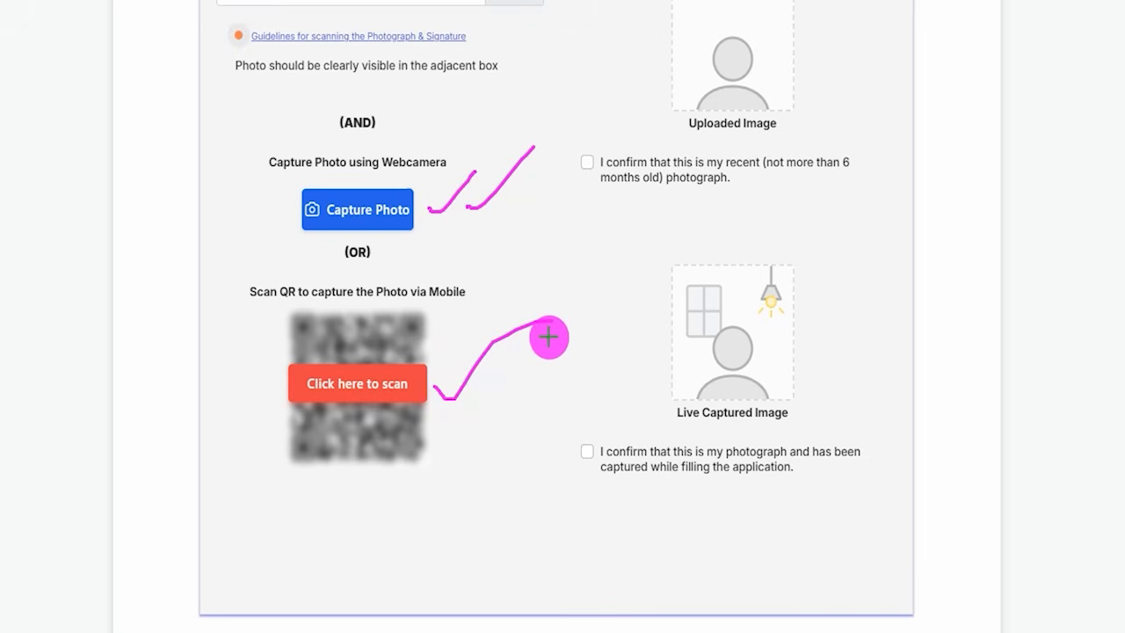
{"action": "left_click_drag", "start_coordinate": [428, 346], "coordinate": [497, 284]}
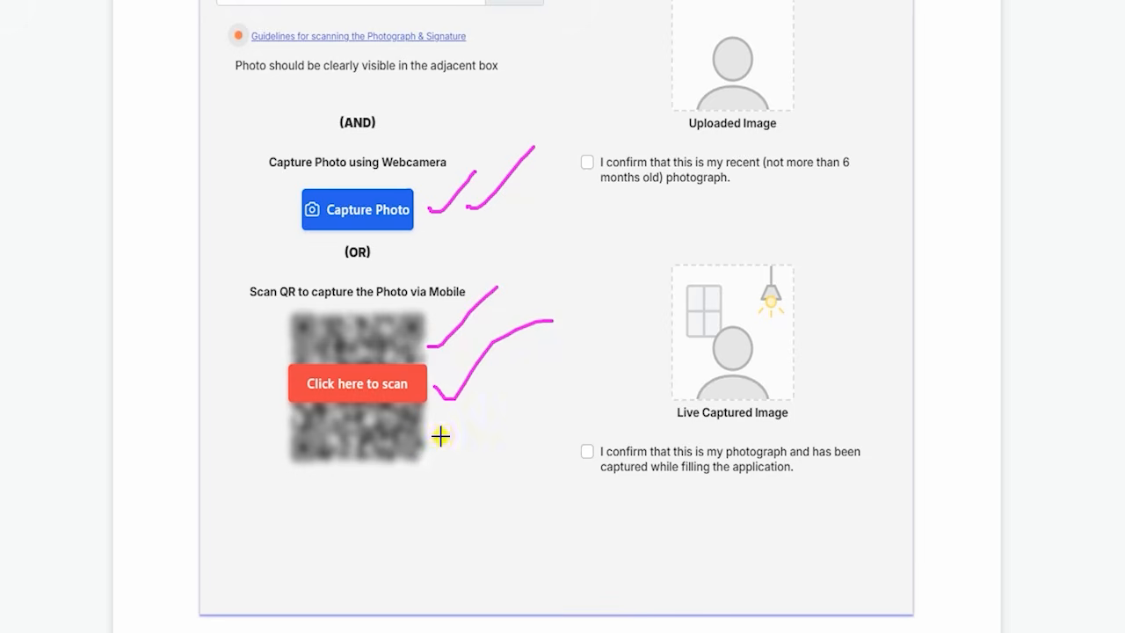
{"action": "left_click_drag", "start_coordinate": [441, 436], "coordinate": [490, 401]}
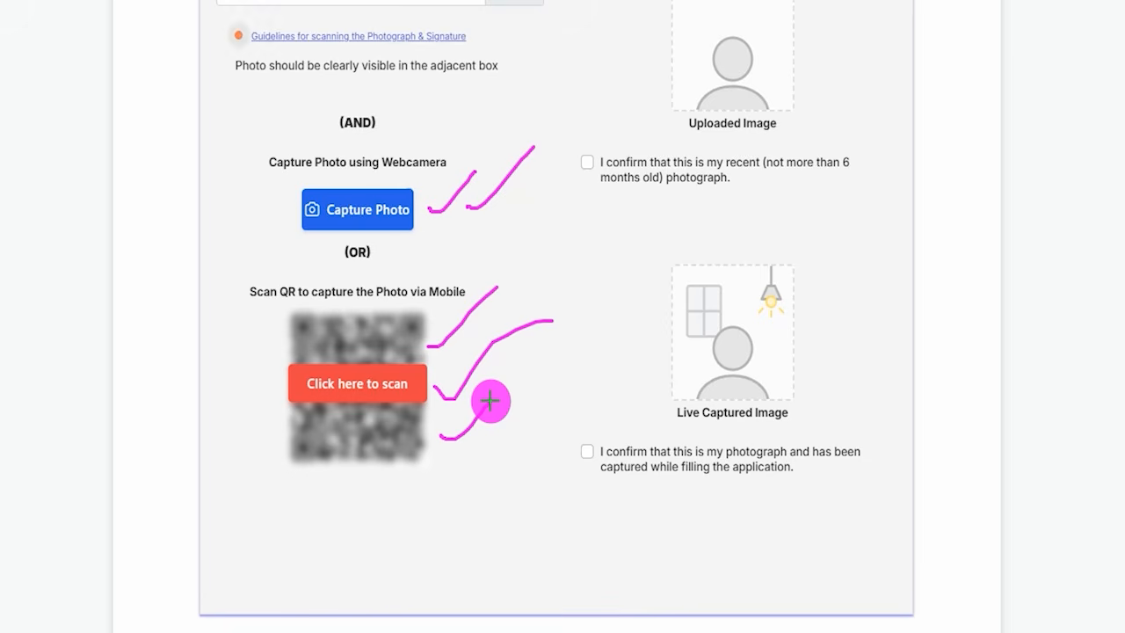
{"action": "left_click_drag", "start_coordinate": [584, 451], "coordinate": [630, 383]}
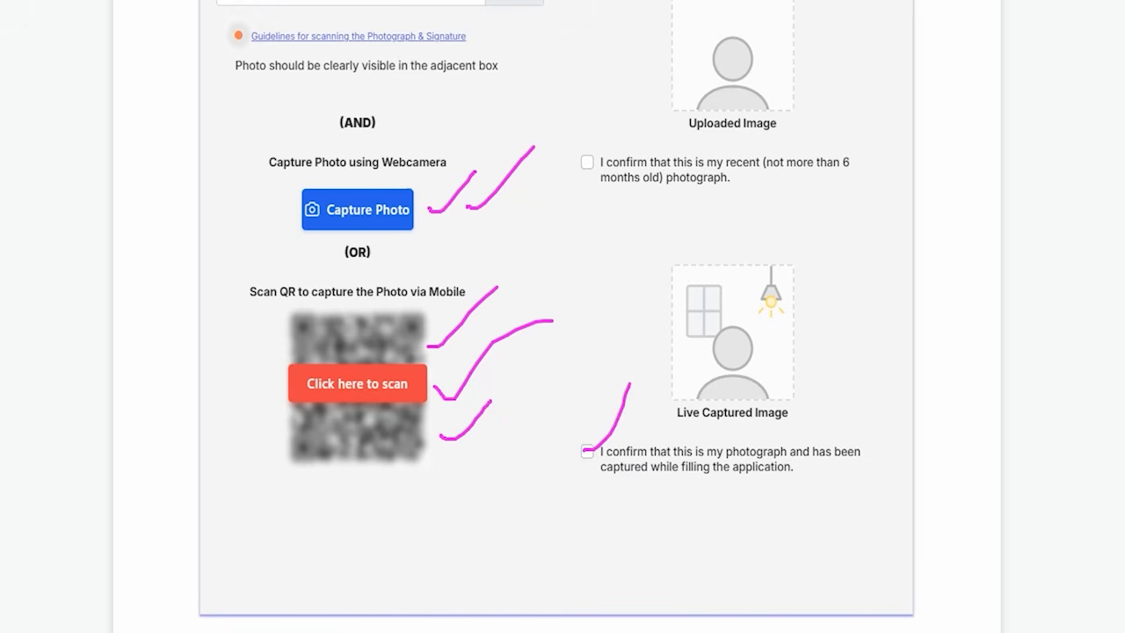
{"action": "key", "text": "e"}
- Mark the scanned signature upload and its confirmation with the pen, point an arrow at Next, and proceed to the Details stage
{"action": "scroll", "coordinate": [457, 369], "scroll_direction": "down", "scroll_amount": 5}
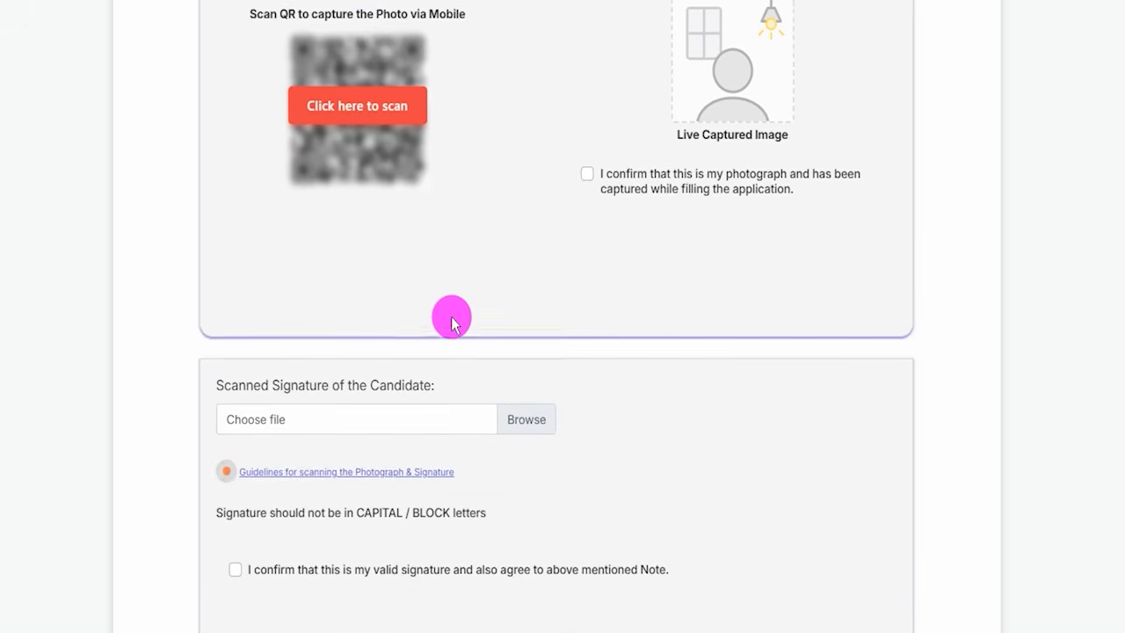
{"action": "left_click_drag", "start_coordinate": [553, 215], "coordinate": [636, 158]}
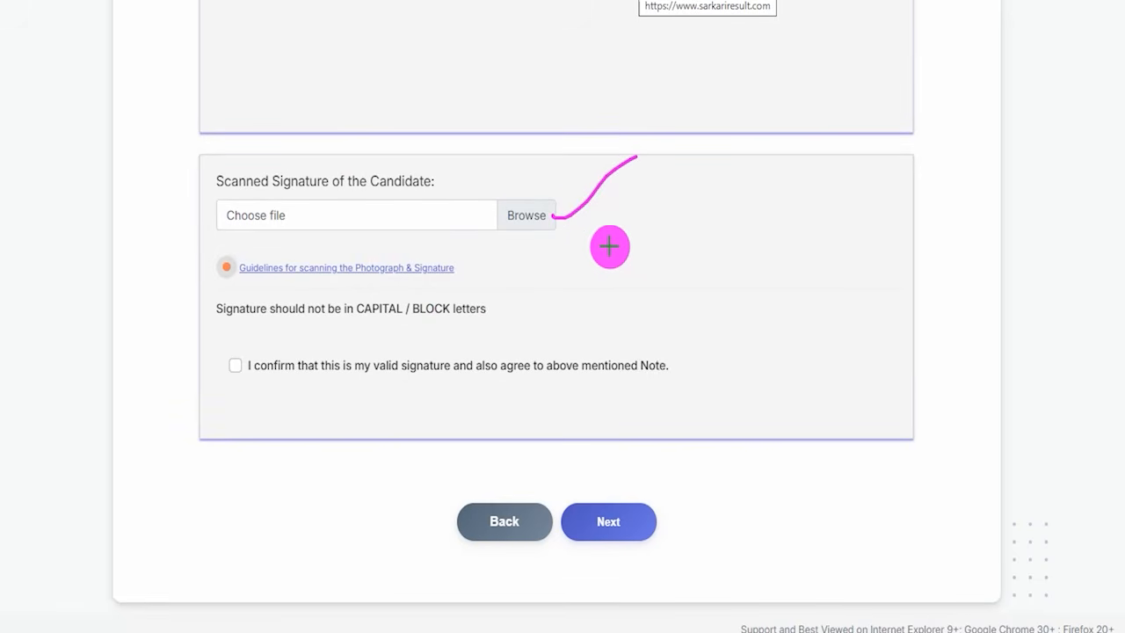
{"action": "left_click_drag", "start_coordinate": [609, 223], "coordinate": [667, 189]}
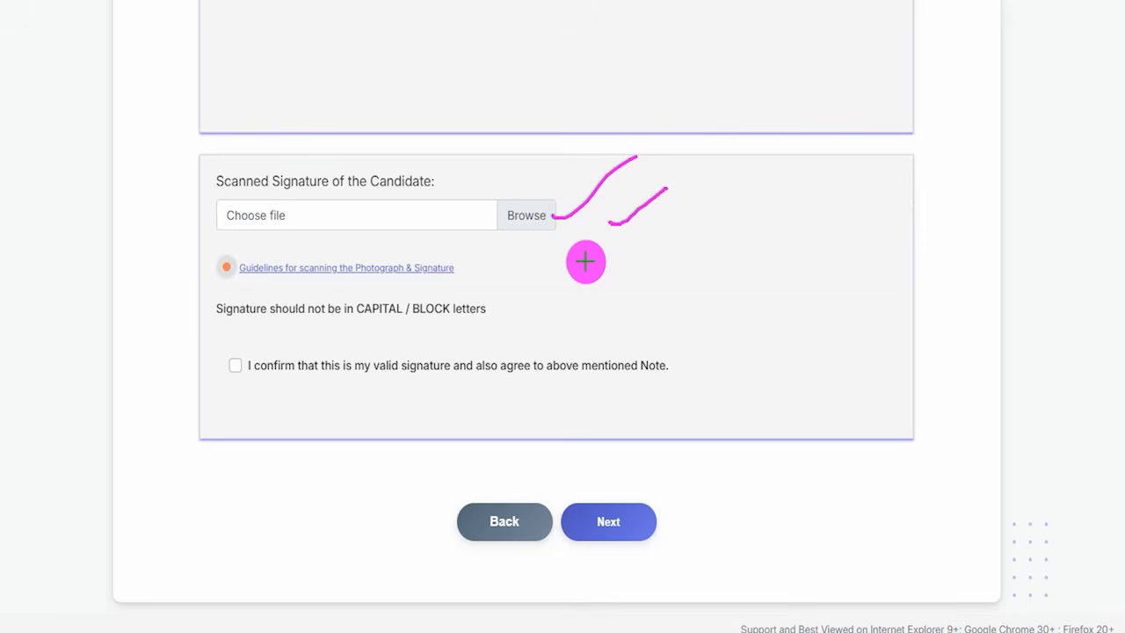
{"action": "left_click_drag", "start_coordinate": [234, 364], "coordinate": [270, 326]}
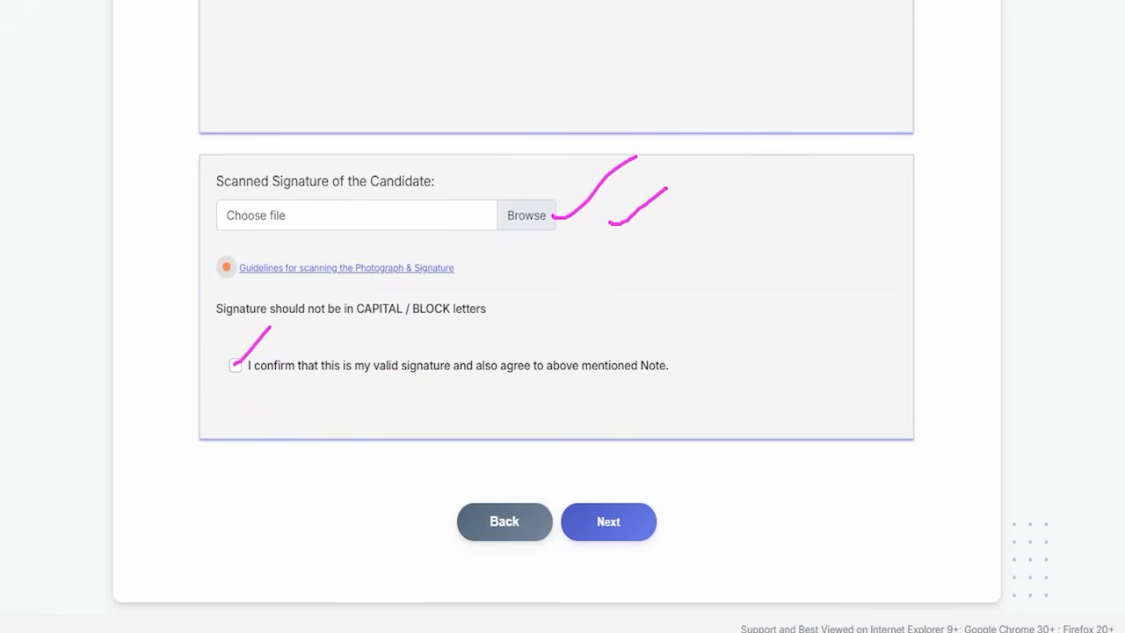
{"action": "left_click_drag", "start_coordinate": [829, 340], "coordinate": [655, 501]}
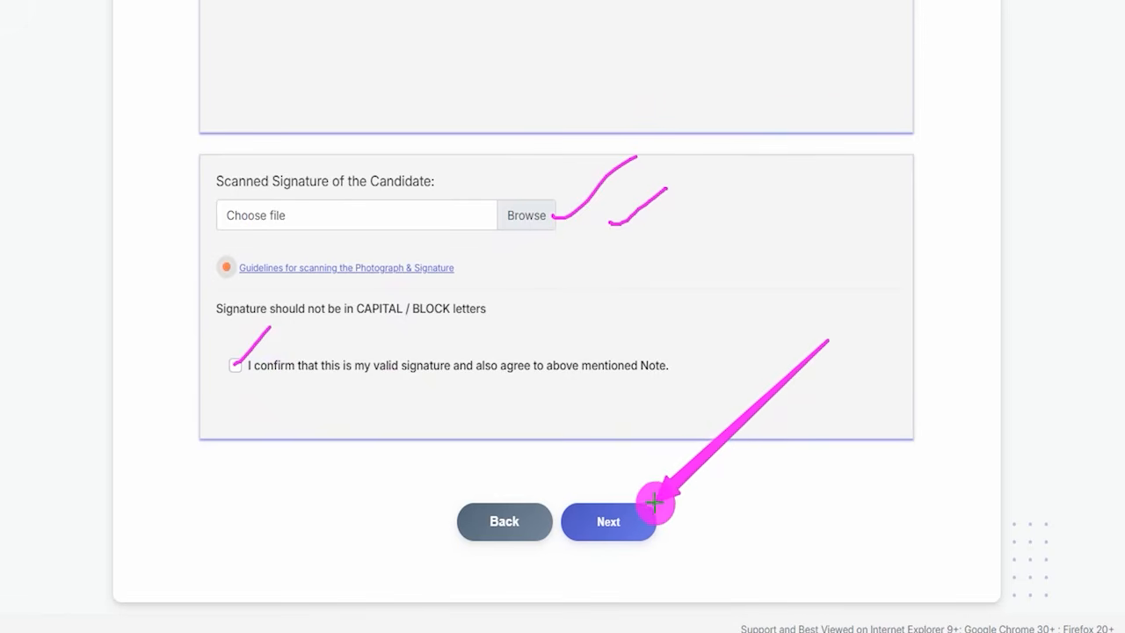
{"action": "left_click", "coordinate": [644, 511]}
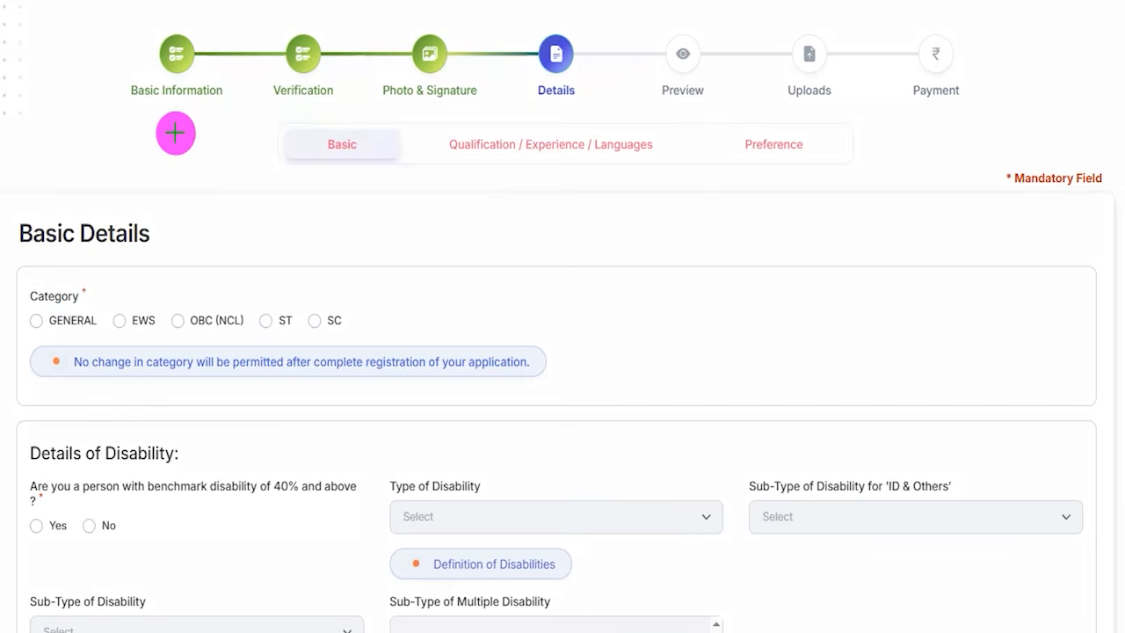
- Select GENERAL as the candidate's category in Basic Details
{"action": "left_click_drag", "start_coordinate": [77, 127], "coordinate": [139, 59]}
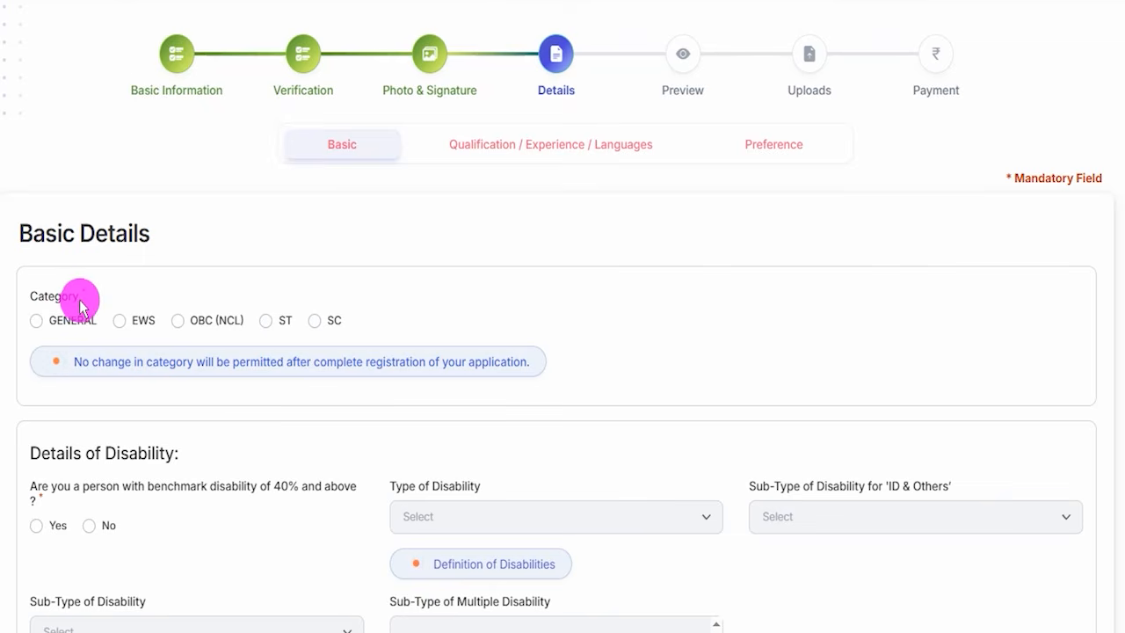
{"action": "scroll", "coordinate": [75, 295], "scroll_direction": "down", "scroll_amount": 1}
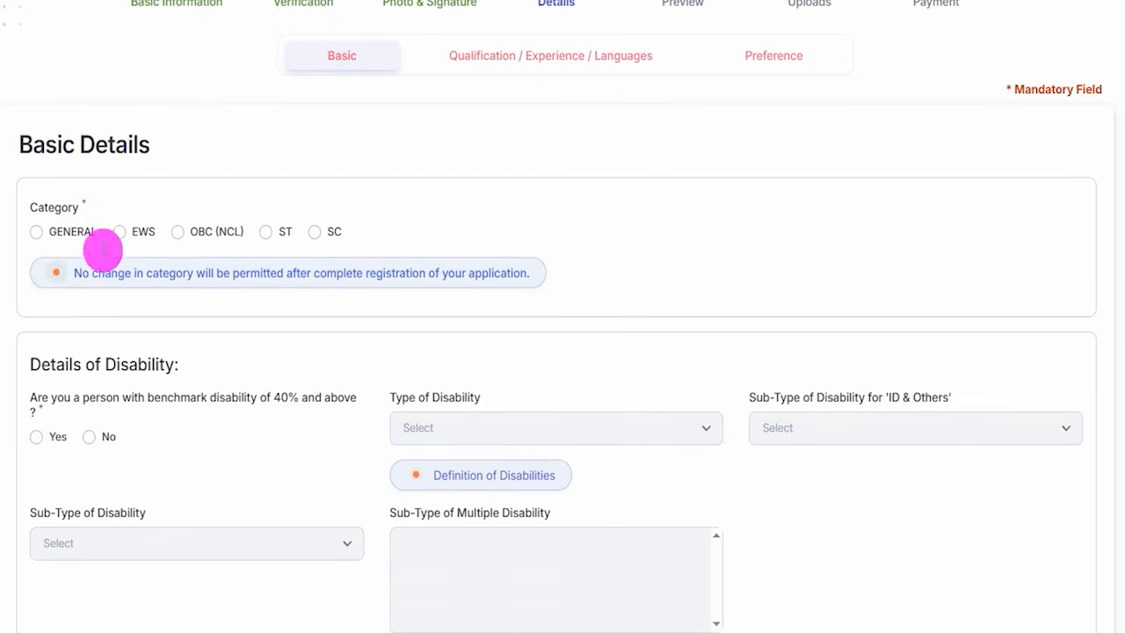
{"action": "left_click", "coordinate": [37, 233]}
{"action": "left_click", "coordinate": [552, 493]}
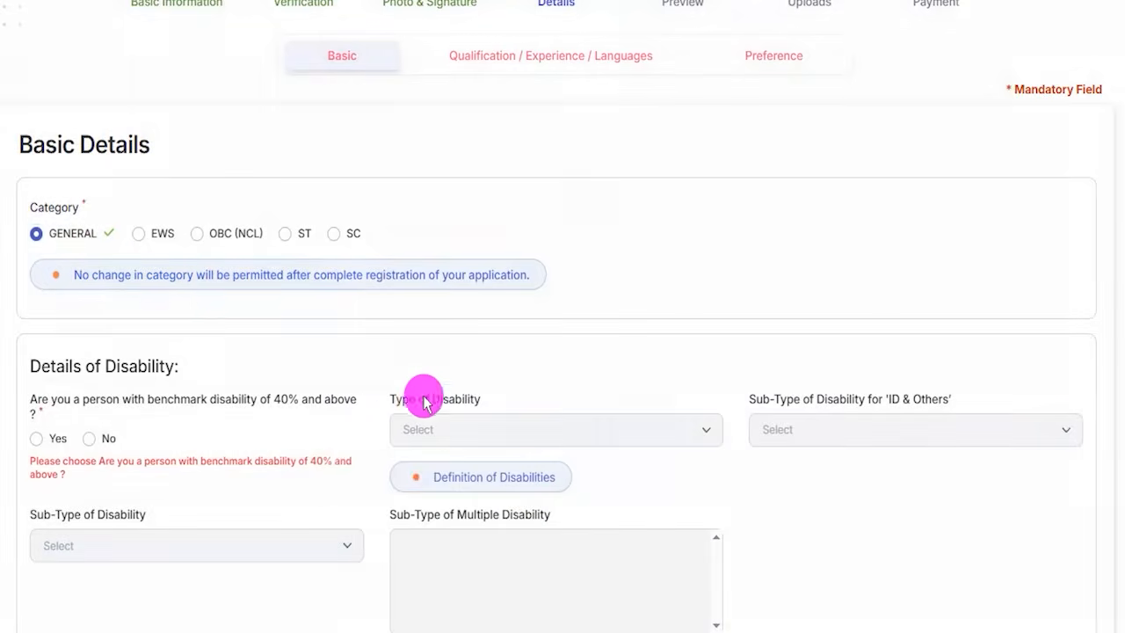
- Try the benchmark disability answer Yes with type VI and sub-type Blindness, and change the answer to No
{"action": "scroll", "coordinate": [184, 299], "scroll_direction": "down", "scroll_amount": 2}
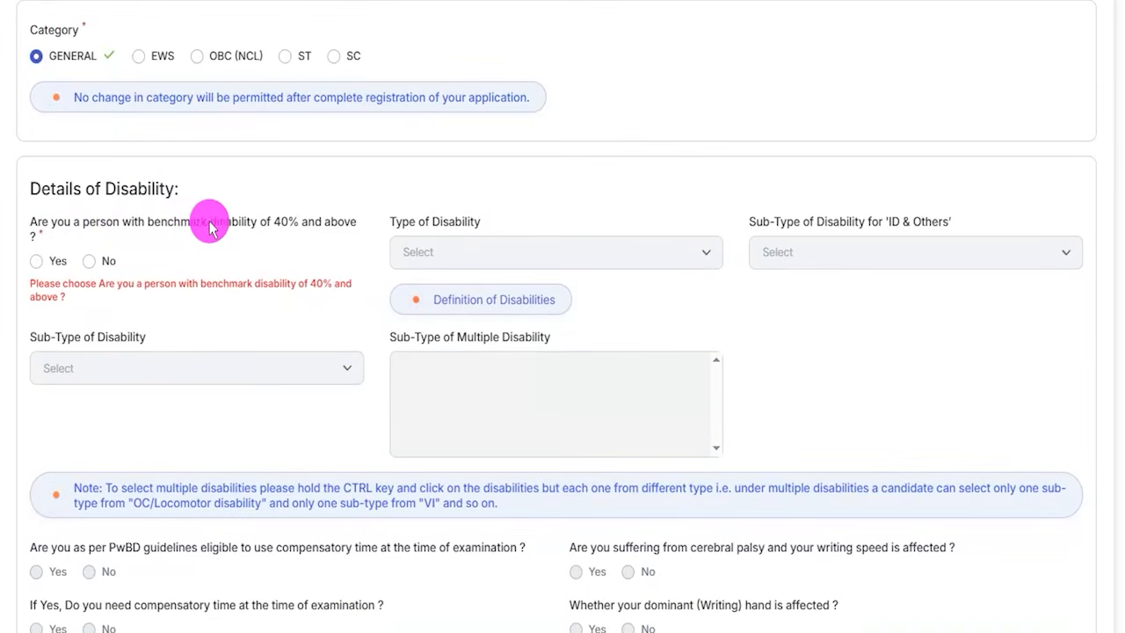
{"action": "left_click", "coordinate": [36, 261]}
{"action": "left_click", "coordinate": [467, 255]}
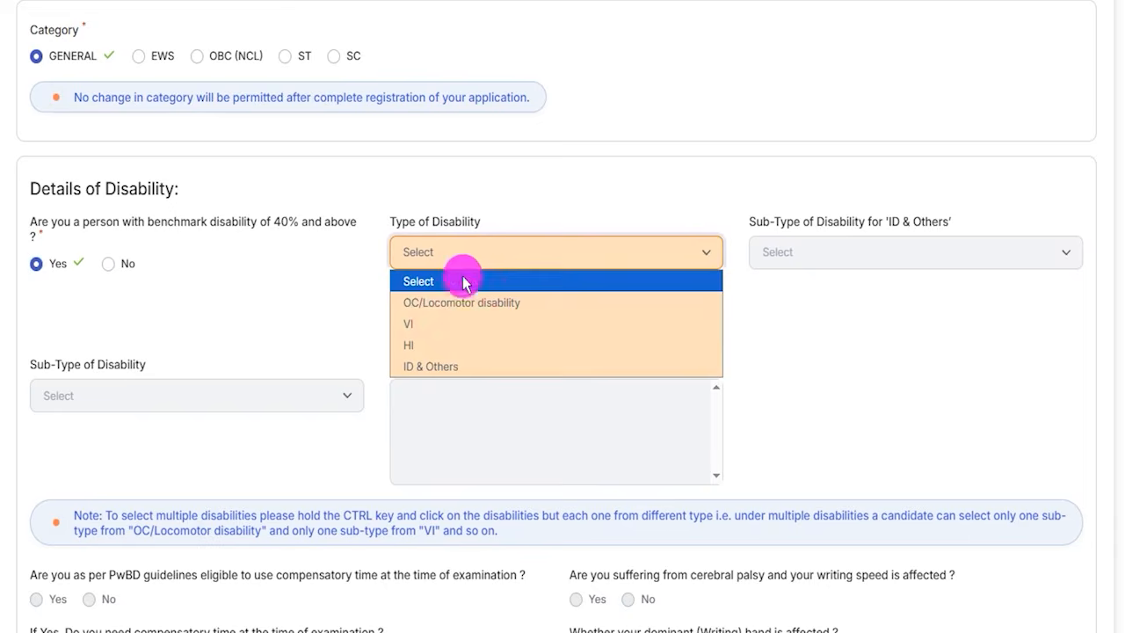
{"action": "left_click", "coordinate": [434, 319]}
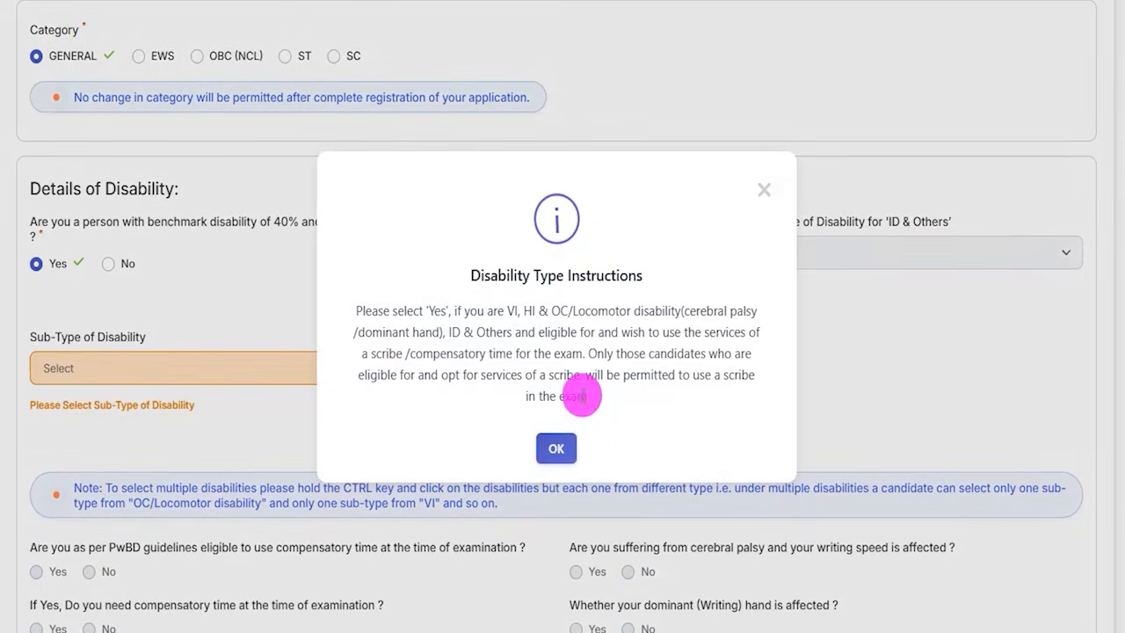
{"action": "left_click", "coordinate": [559, 448]}
{"action": "left_click", "coordinate": [119, 369]}
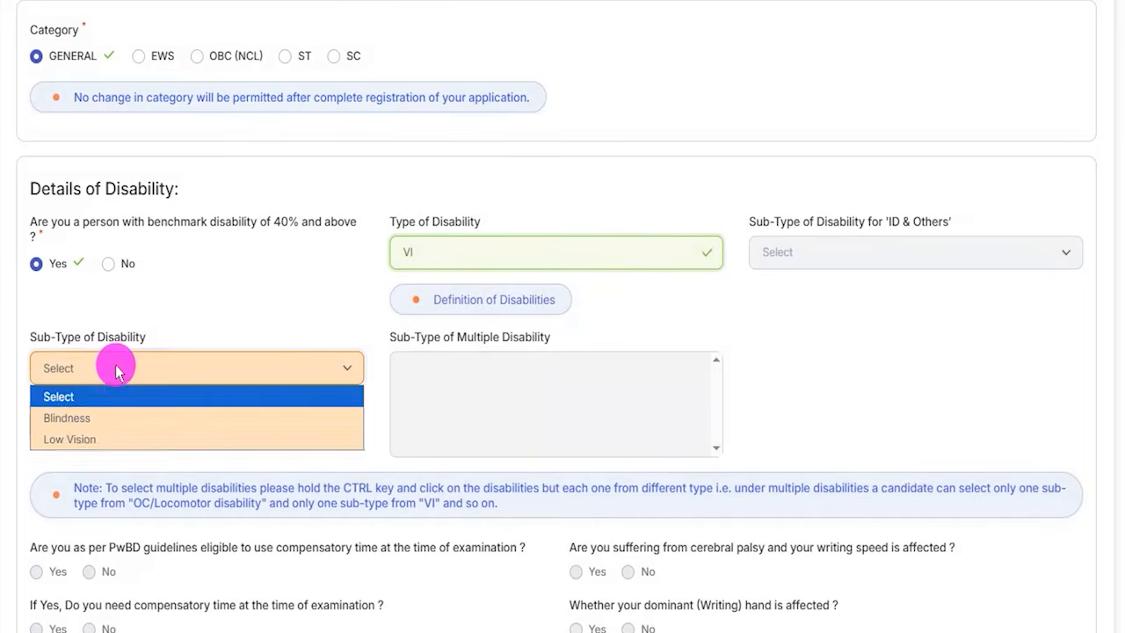
{"action": "left_click", "coordinate": [91, 419]}
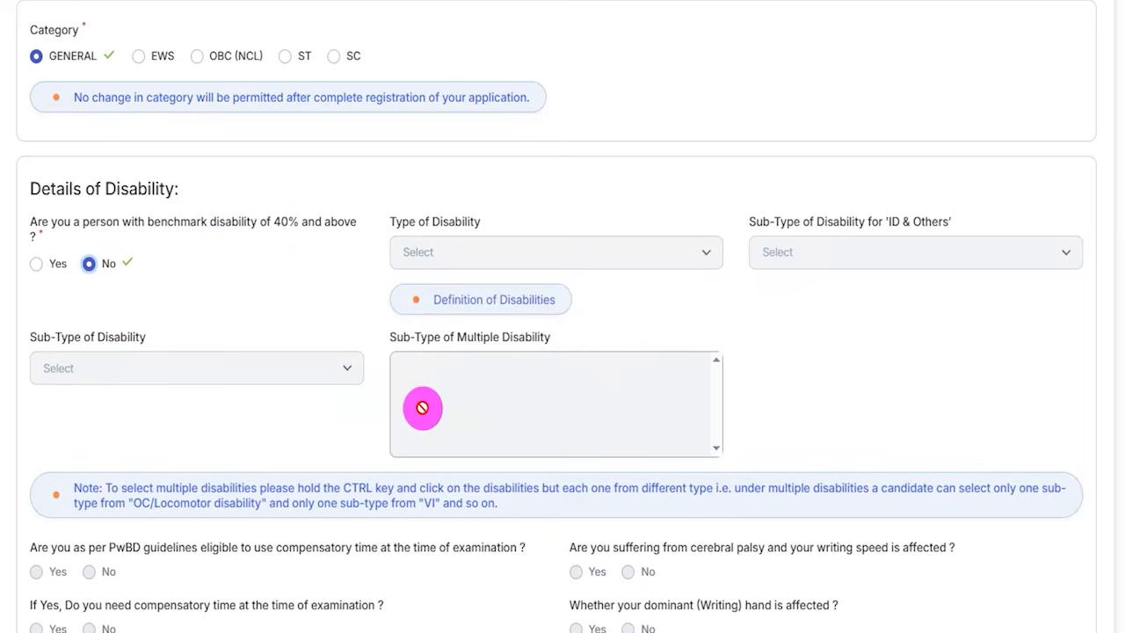
- Answer No to having a specified disability under sec 2(s) of the RPwD Act, 2016 with difficulty in writing, after trying Yes
{"action": "scroll", "coordinate": [326, 377], "scroll_direction": "down", "scroll_amount": 2}
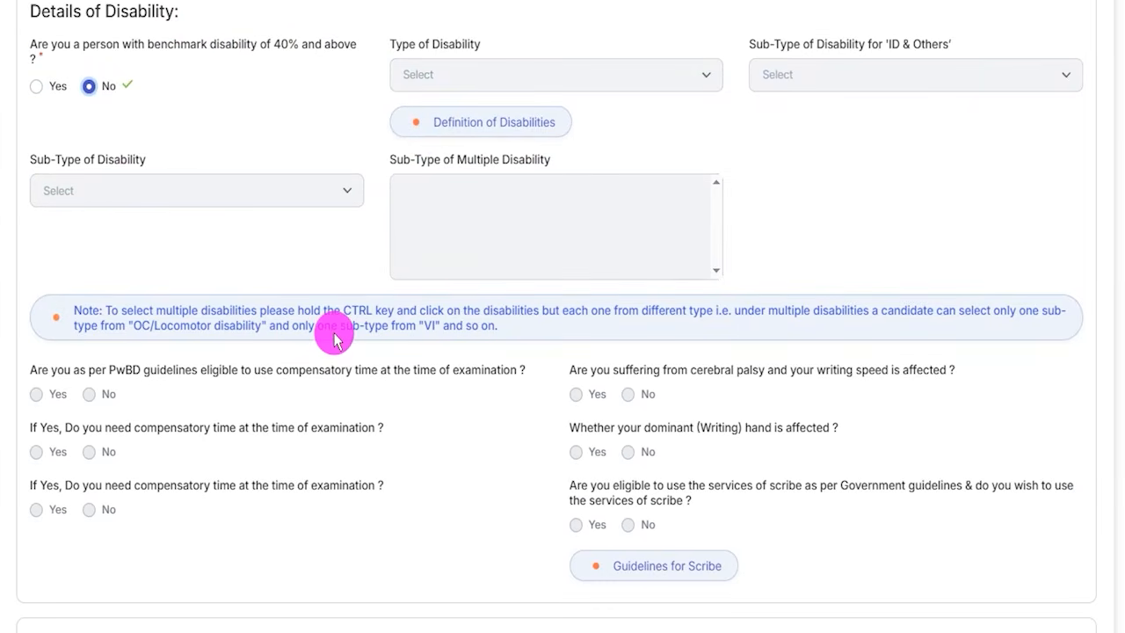
{"action": "scroll", "coordinate": [334, 339], "scroll_direction": "down", "scroll_amount": 2}
{"action": "scroll", "coordinate": [402, 417], "scroll_direction": "down", "scroll_amount": 2}
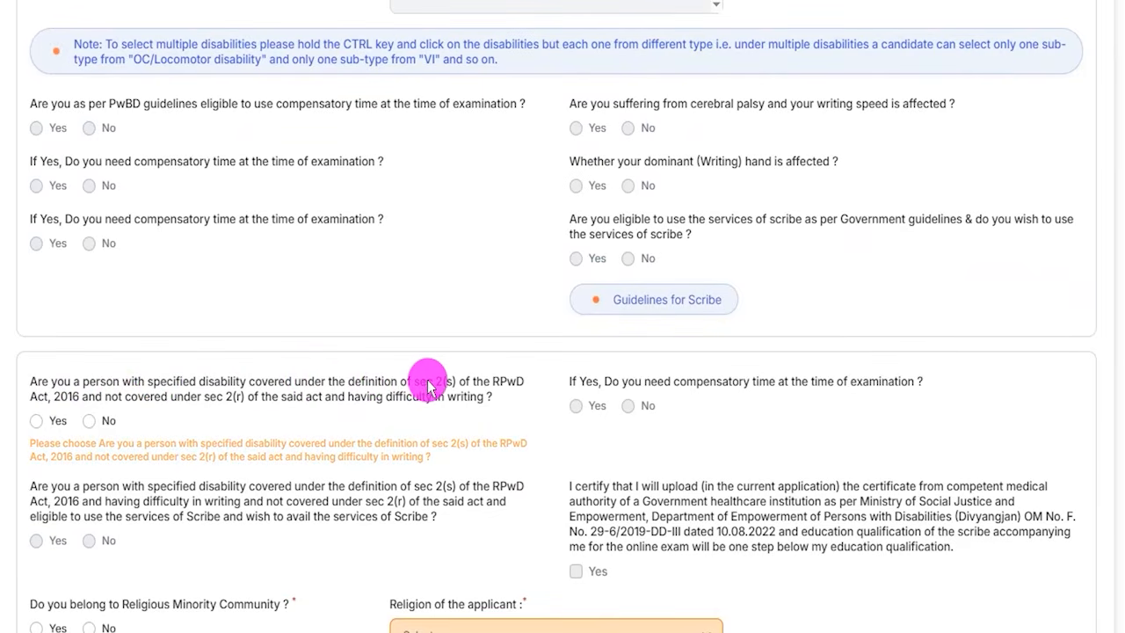
{"action": "left_click", "coordinate": [36, 420]}
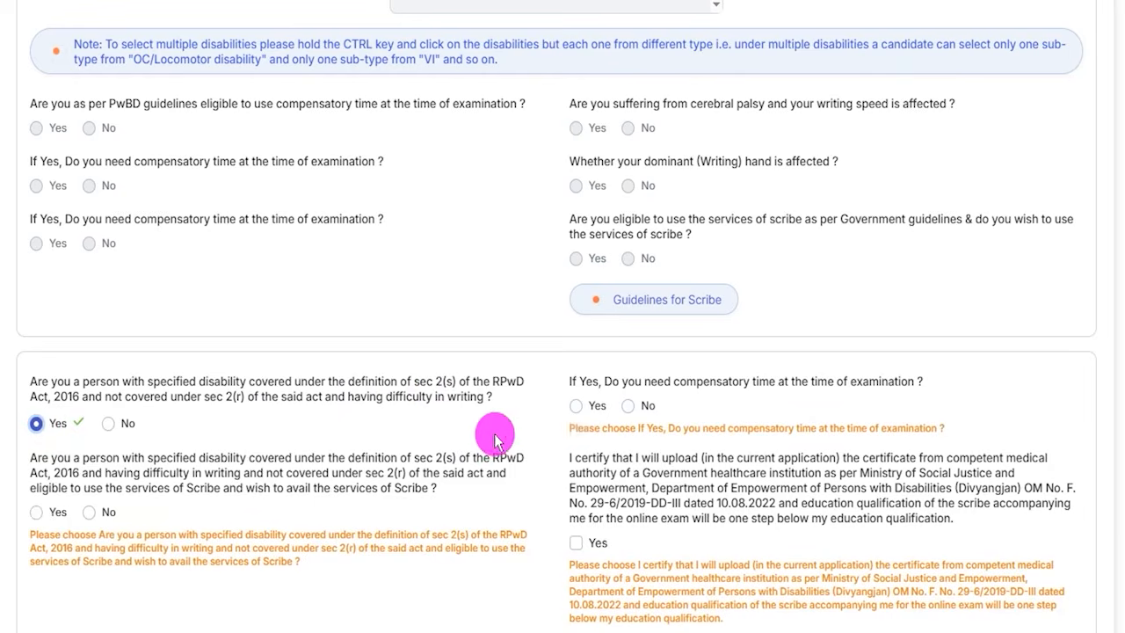
{"action": "left_click", "coordinate": [106, 427]}
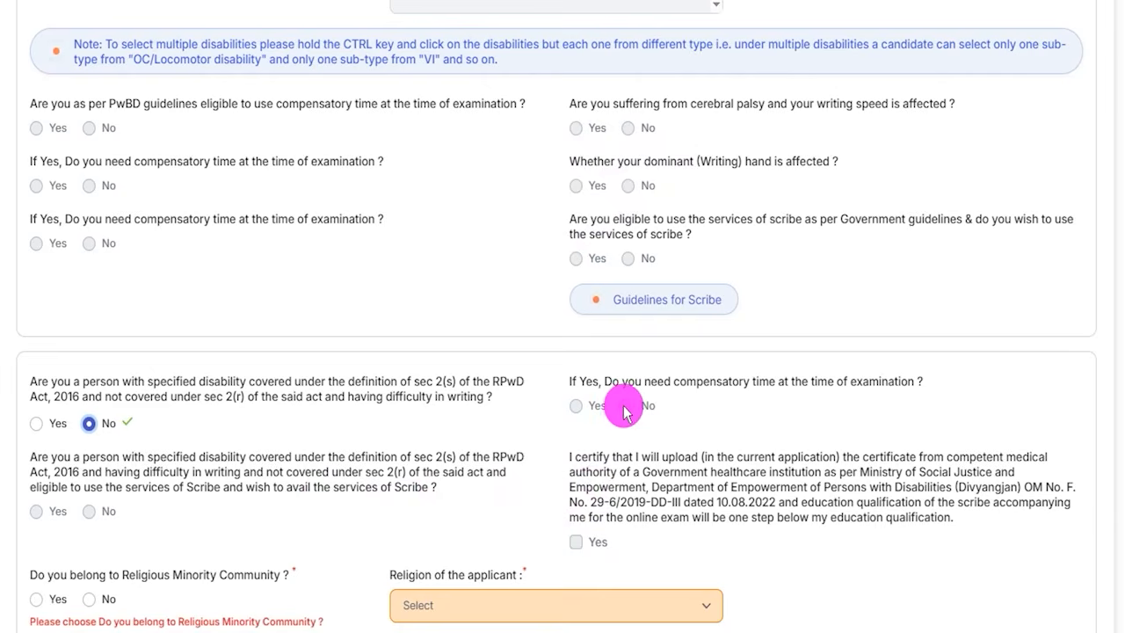
- Answer No to belonging to a Religious Minority Community and set the applicant's religion to Hinduism
{"action": "scroll", "coordinate": [301, 475], "scroll_direction": "down", "scroll_amount": 1}
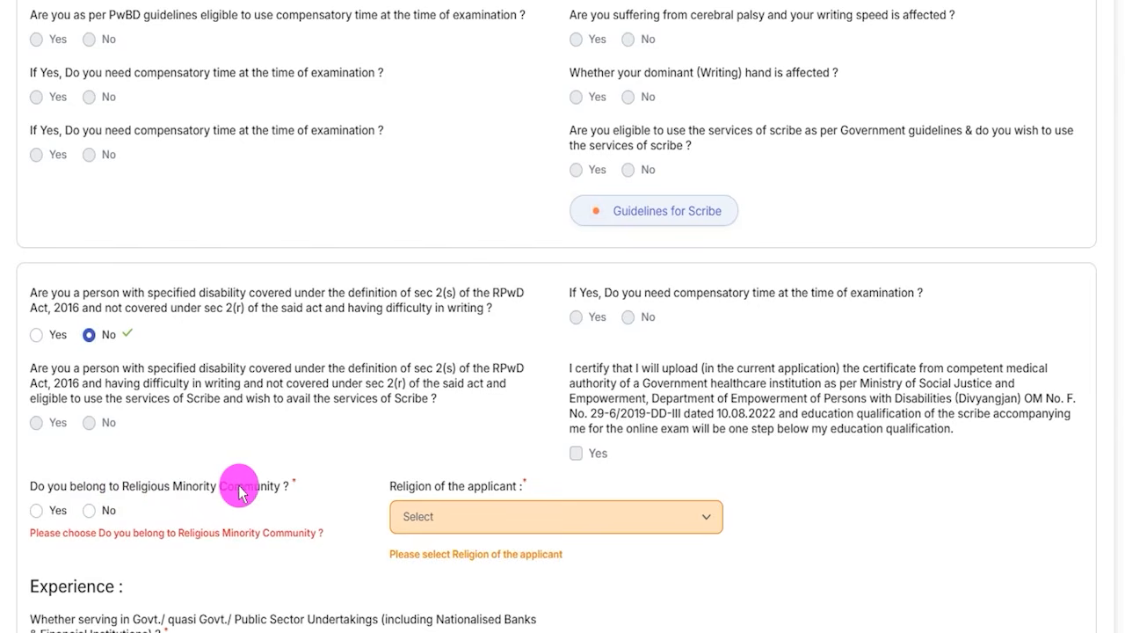
{"action": "left_click", "coordinate": [36, 517]}
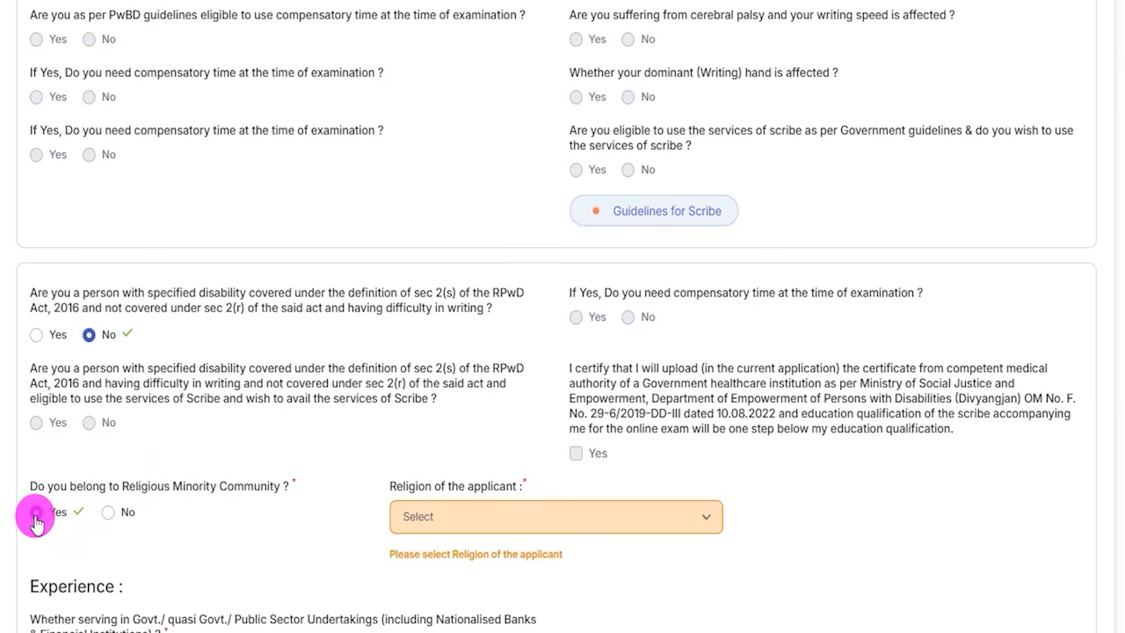
{"action": "left_click", "coordinate": [107, 513]}
{"action": "scroll", "coordinate": [369, 413], "scroll_direction": "down", "scroll_amount": 3}
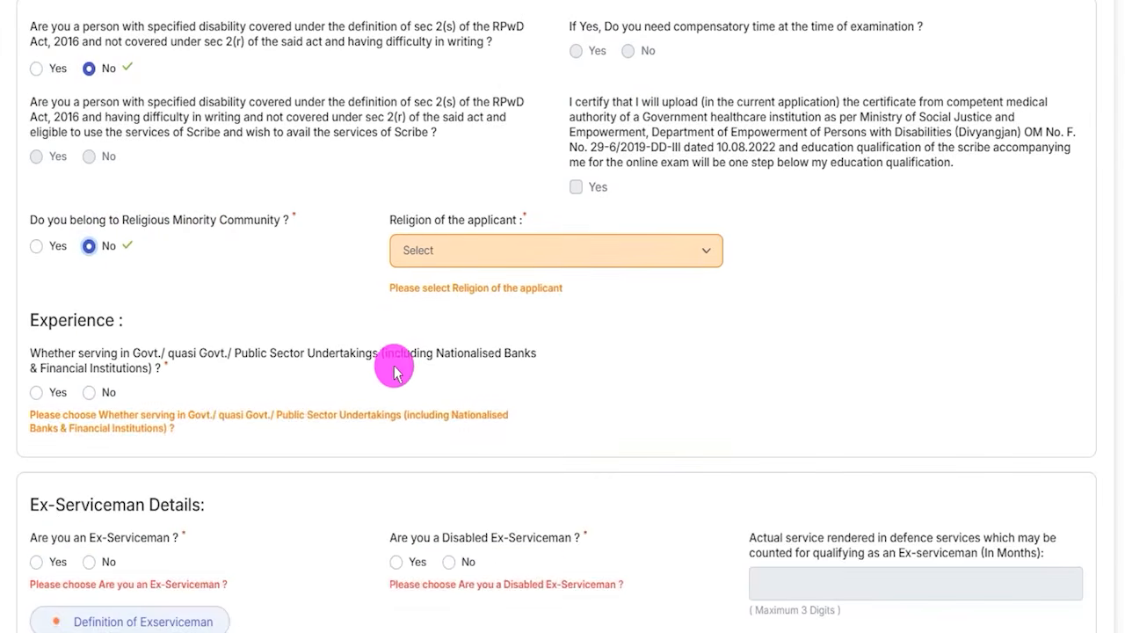
{"action": "left_click", "coordinate": [442, 253]}
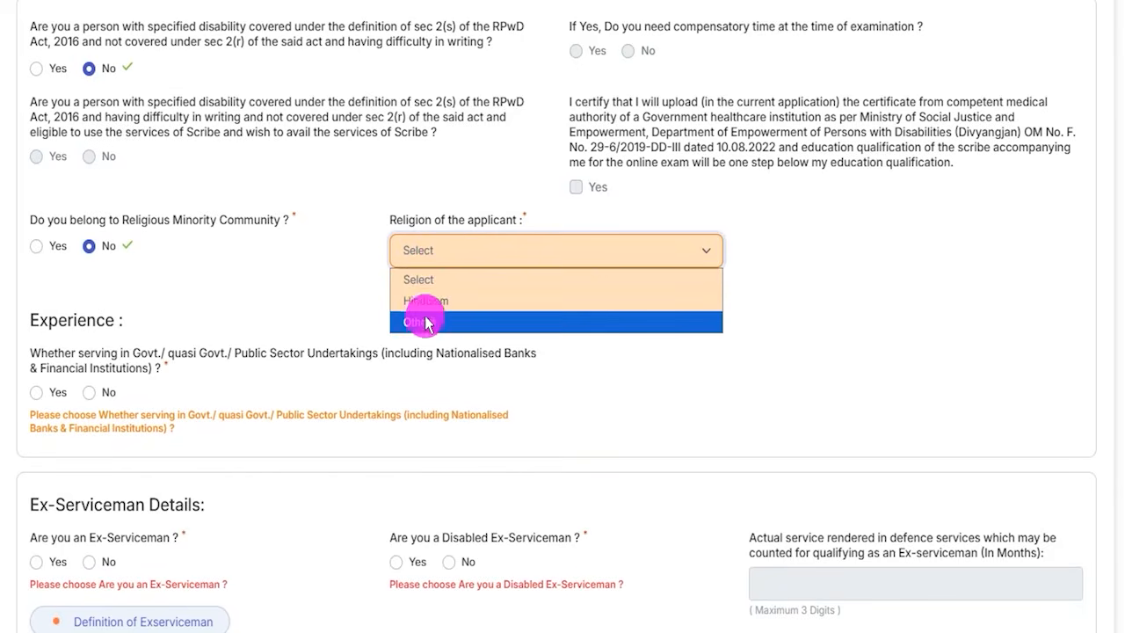
{"action": "left_click", "coordinate": [427, 302]}
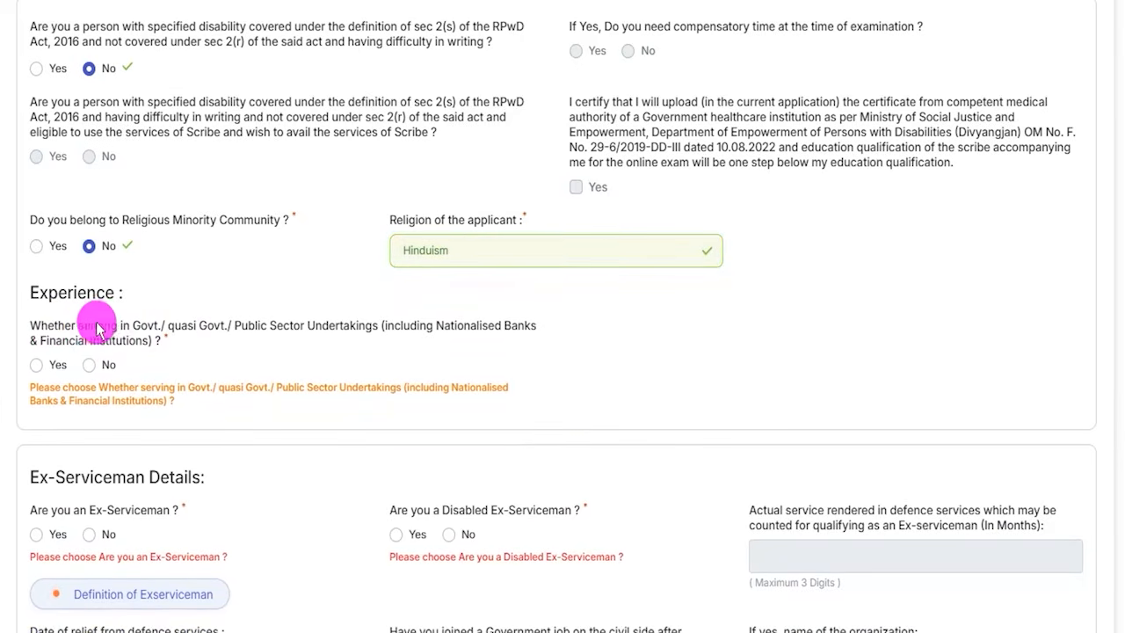
- Answer No to serving in Govt./quasi Govt./Public Sector Undertakings in the Experience section, after trying Yes
{"action": "left_click_drag", "start_coordinate": [142, 328], "coordinate": [260, 333]}
{"action": "left_click", "coordinate": [40, 372]}
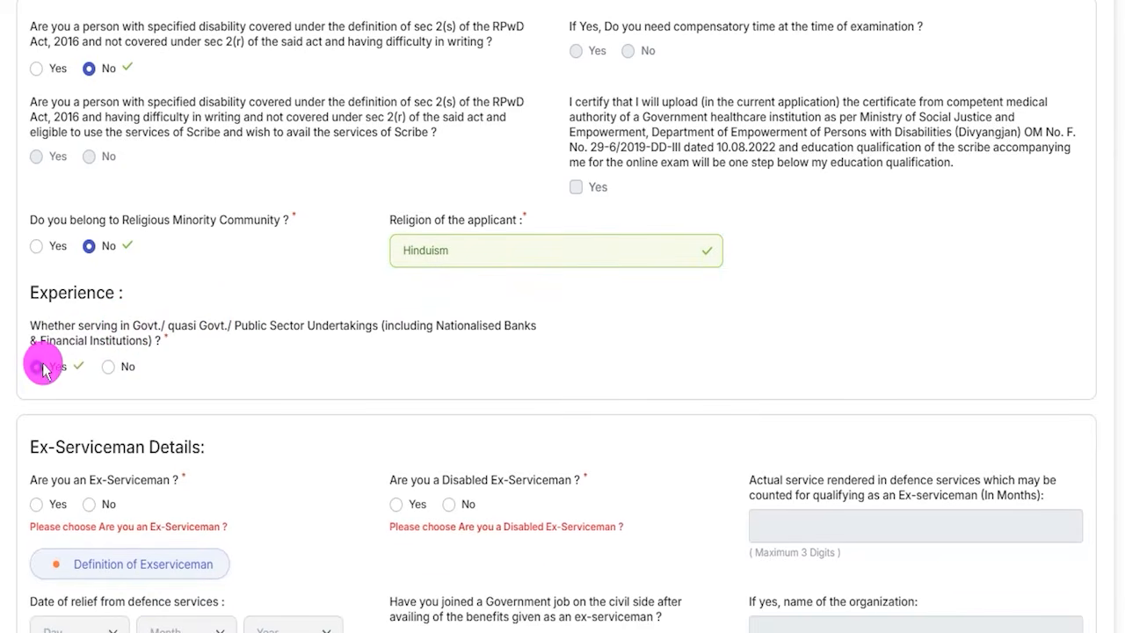
{"action": "left_click", "coordinate": [106, 372]}
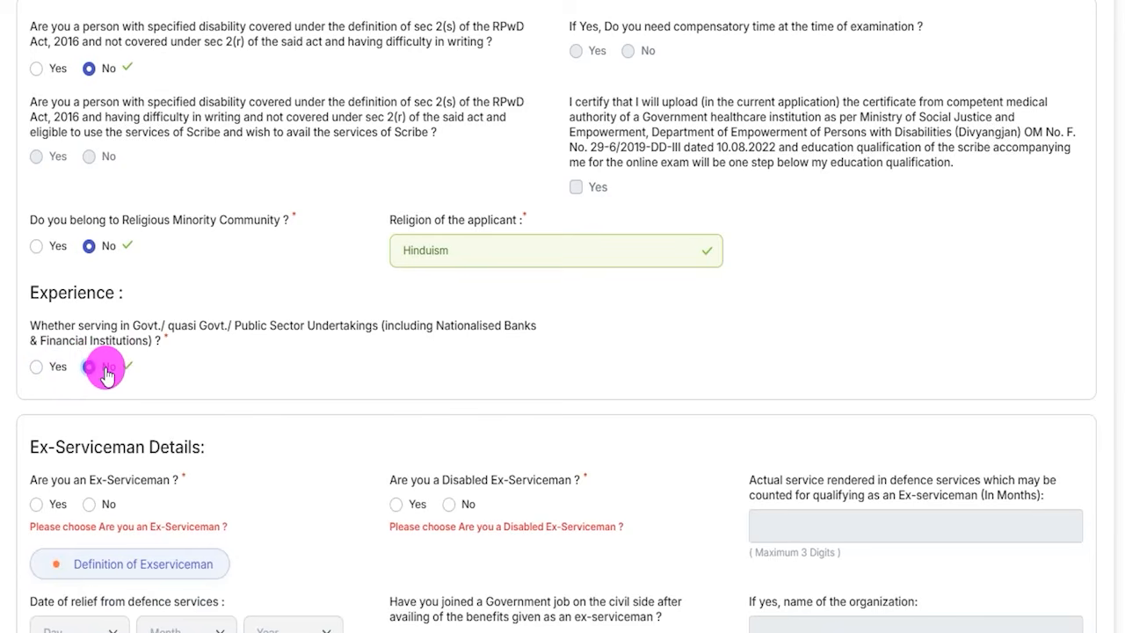
- Answer No to being a Disabled Ex-Serviceman and try the answer Yes to being an Ex-Serviceman
{"action": "left_click", "coordinate": [475, 505]}
{"action": "scroll", "coordinate": [283, 311], "scroll_direction": "down", "scroll_amount": 3}
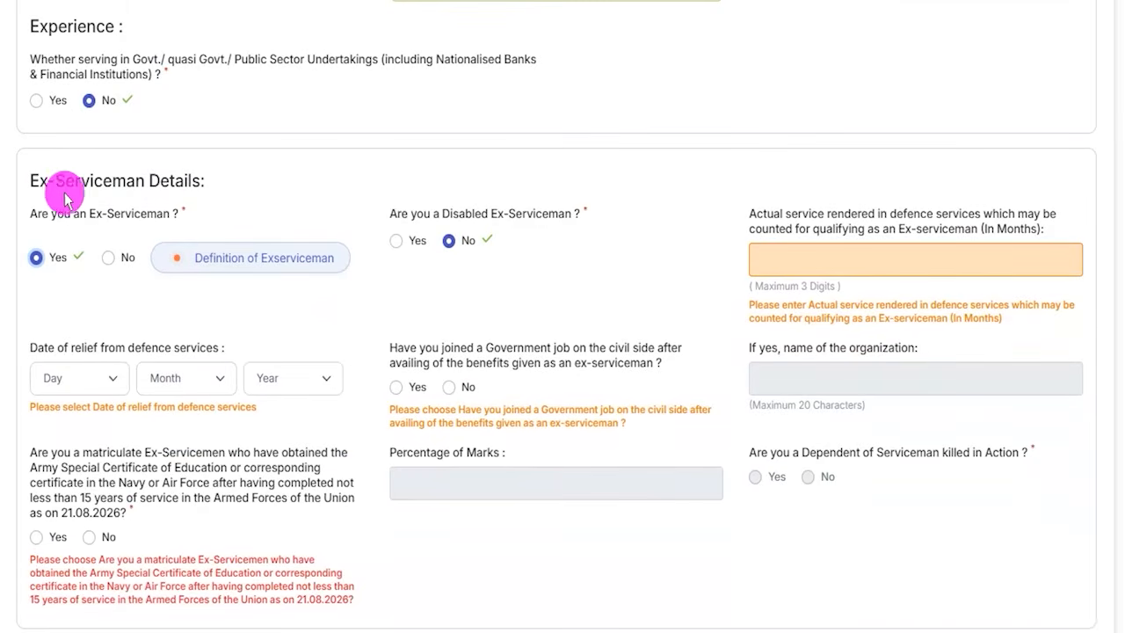
{"action": "scroll", "coordinate": [128, 178], "scroll_direction": "down", "scroll_amount": 2}
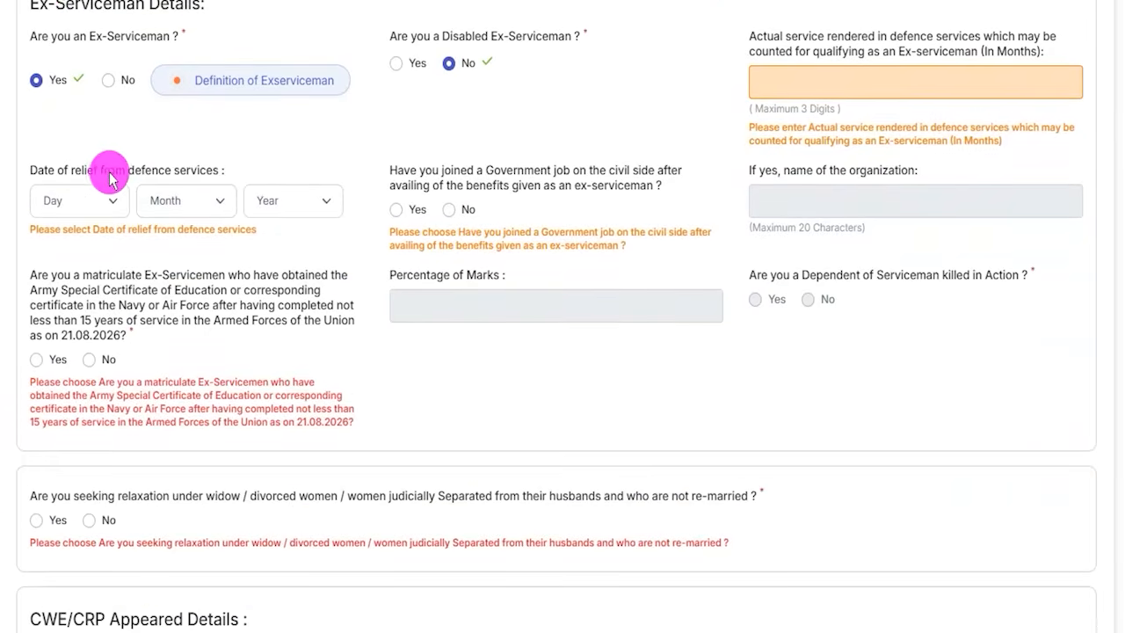
{"action": "scroll", "coordinate": [110, 175], "scroll_direction": "up", "scroll_amount": 1}
{"action": "left_click", "coordinate": [35, 168]}
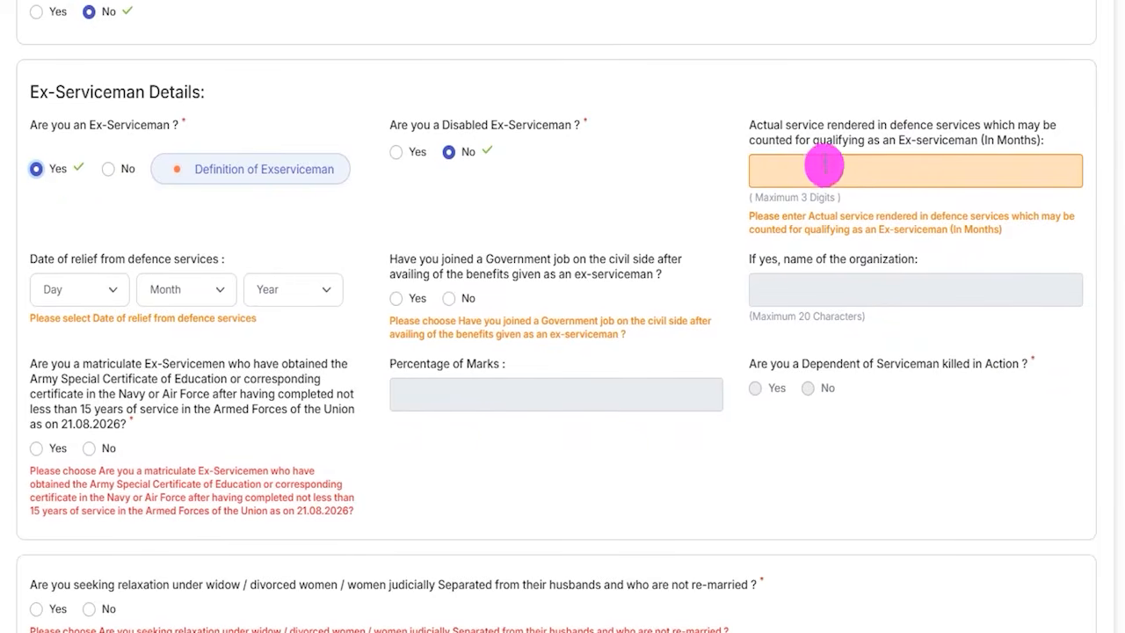
- Examine the defence service months field and the day, month and year choices for the date of relief
{"action": "left_click", "coordinate": [794, 172]}
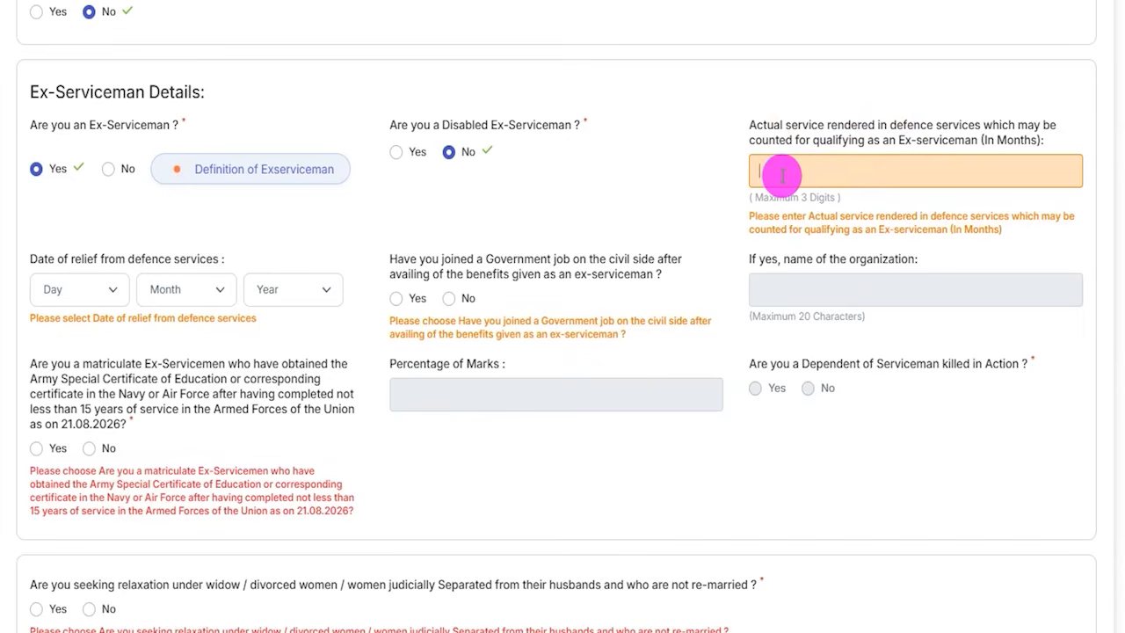
{"action": "left_click", "coordinate": [114, 289]}
{"action": "left_click", "coordinate": [209, 292]}
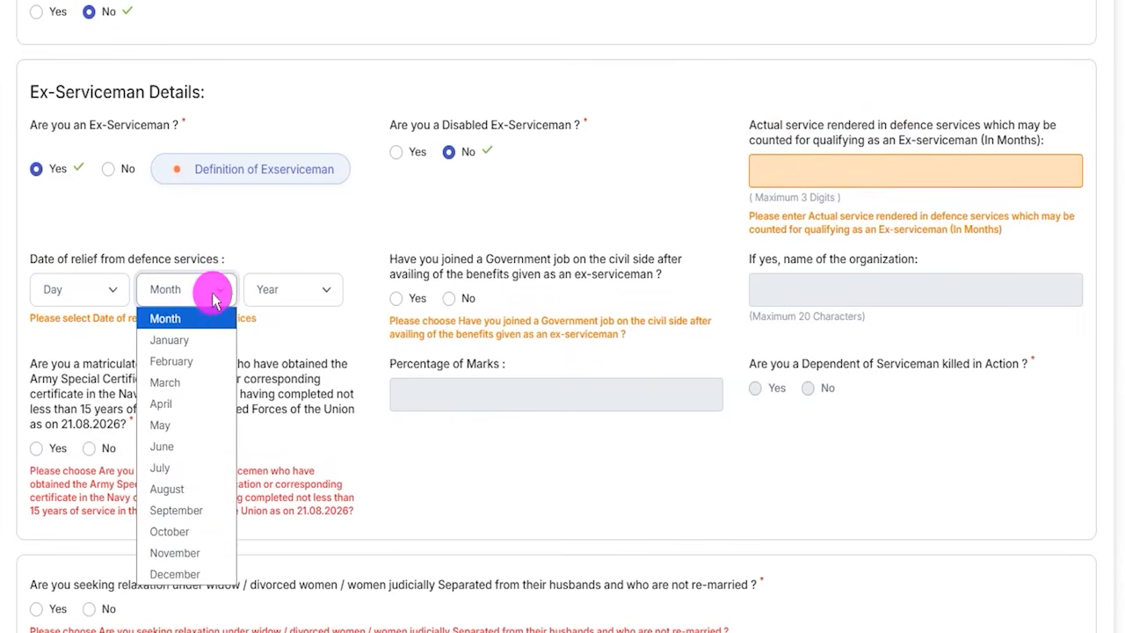
{"action": "left_click", "coordinate": [280, 293]}
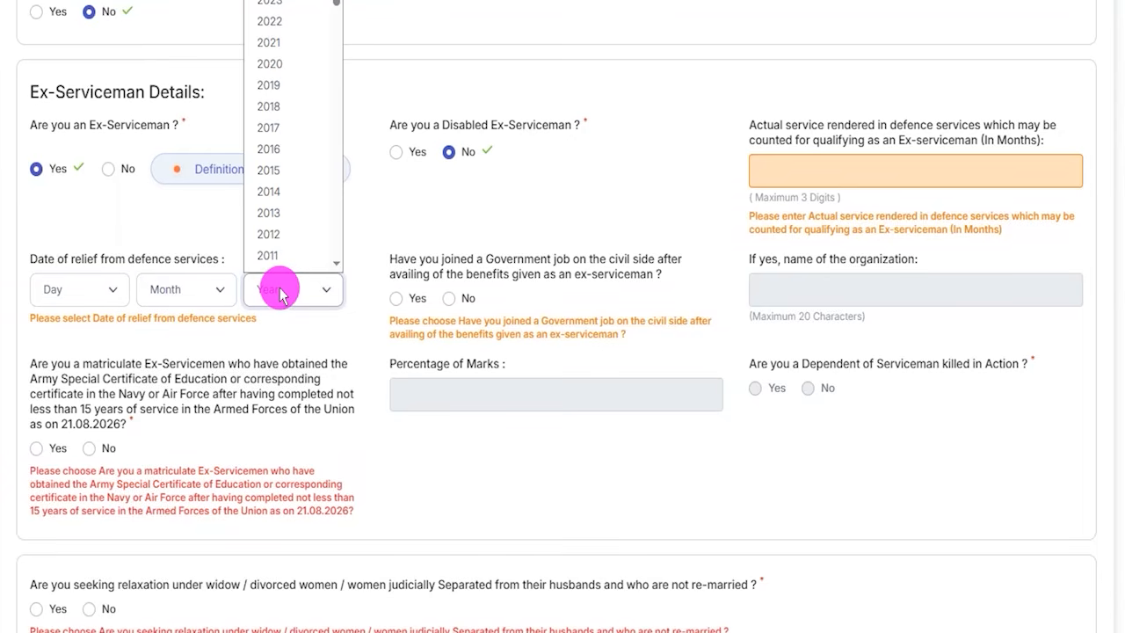
{"action": "left_click", "coordinate": [184, 390]}
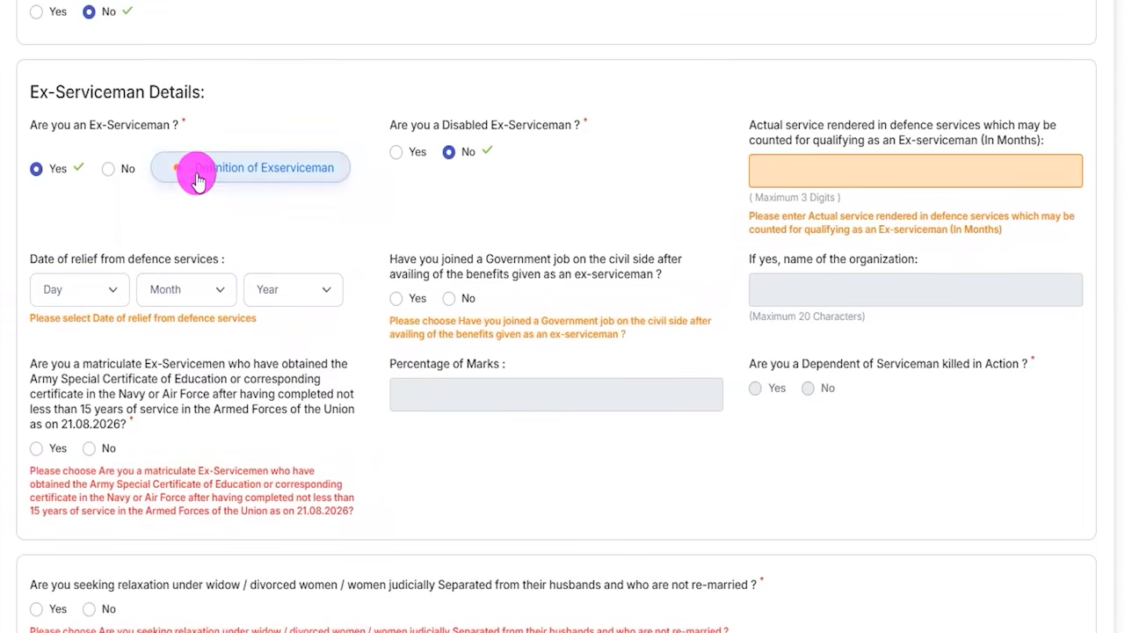
- Change the Ex-Serviceman answer to No and answer No to Disabled Ex-Serviceman after trying Yes
{"action": "left_click", "coordinate": [105, 173]}
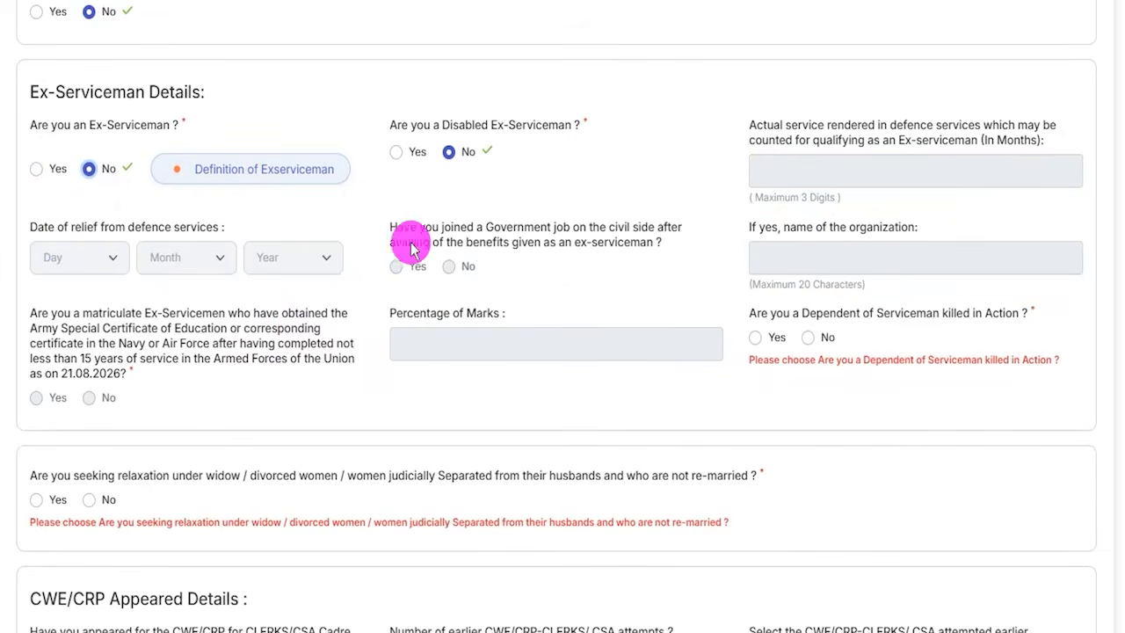
{"action": "left_click", "coordinate": [396, 152]}
{"action": "left_click", "coordinate": [466, 152]}
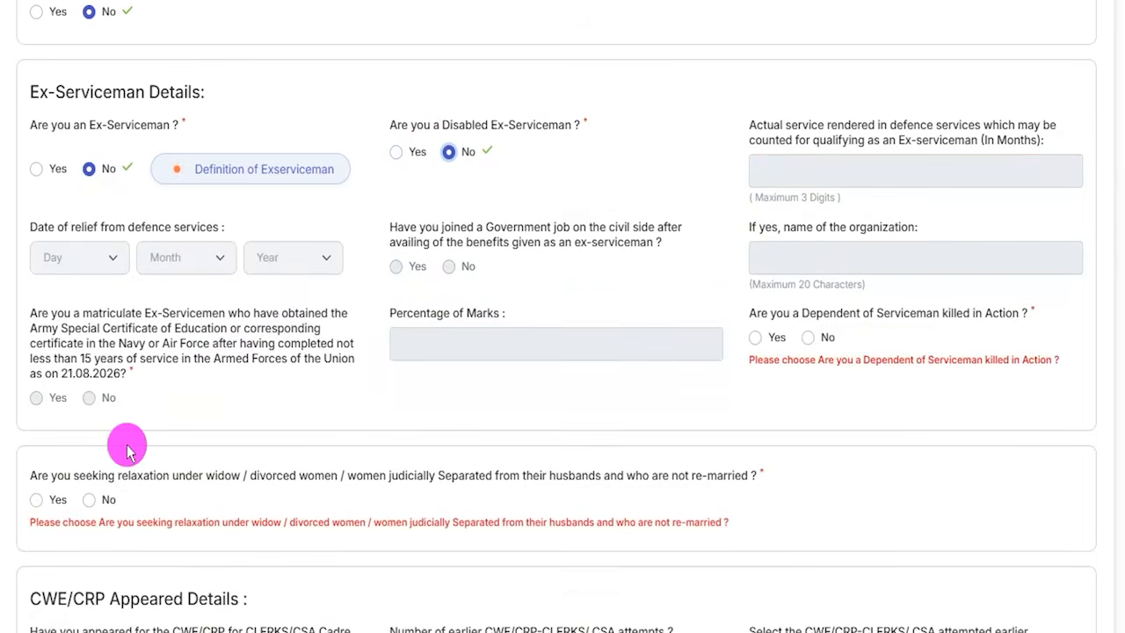
- Answer No to seeking relaxation under widow / divorced / judicially separated women, after trying Yes
{"action": "scroll", "coordinate": [62, 361], "scroll_direction": "down", "scroll_amount": 1}
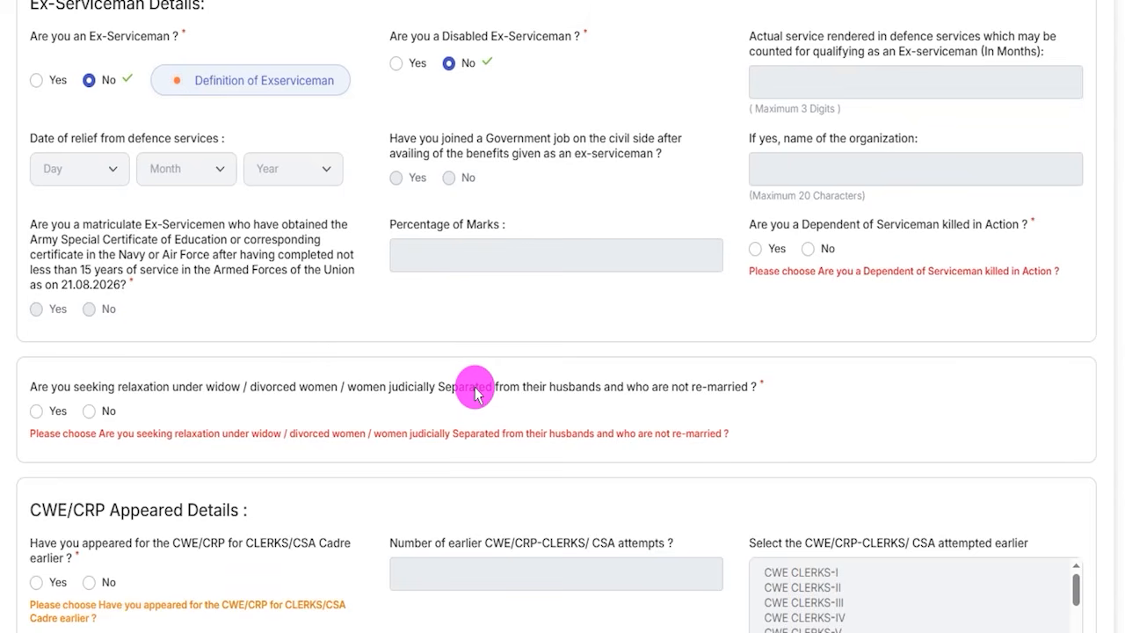
{"action": "left_click", "coordinate": [36, 410]}
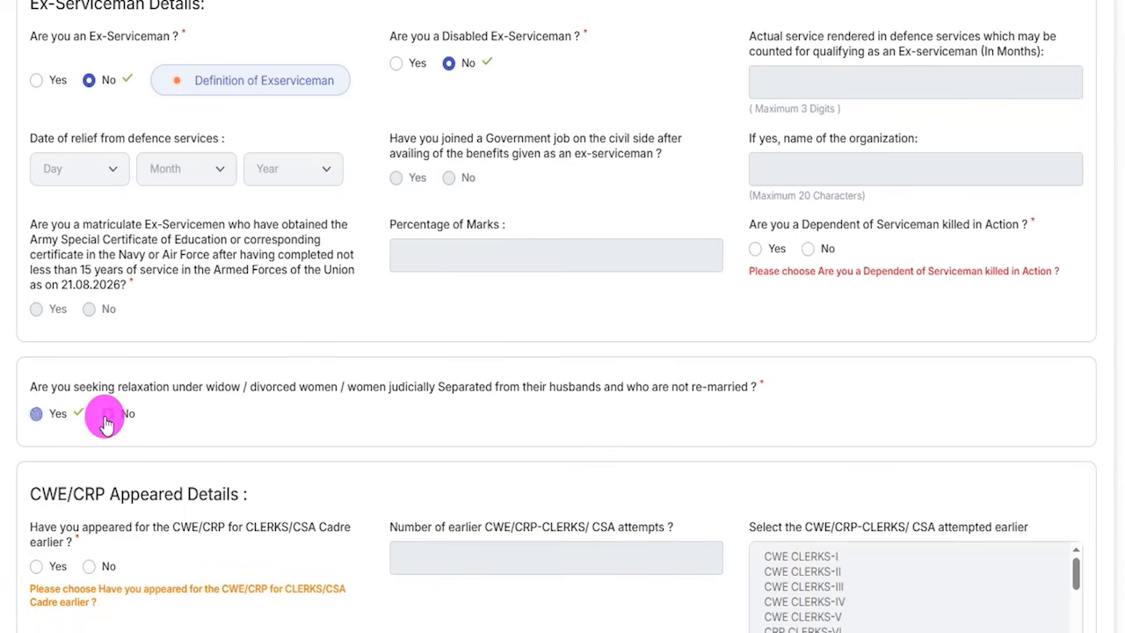
{"action": "left_click", "coordinate": [106, 413]}
- Try the answer Yes to having appeared for the CWE/CRP for CLERKS/CSA Cadre earlier, with 2 earlier attempts
{"action": "scroll", "coordinate": [299, 426], "scroll_direction": "down", "scroll_amount": 3}
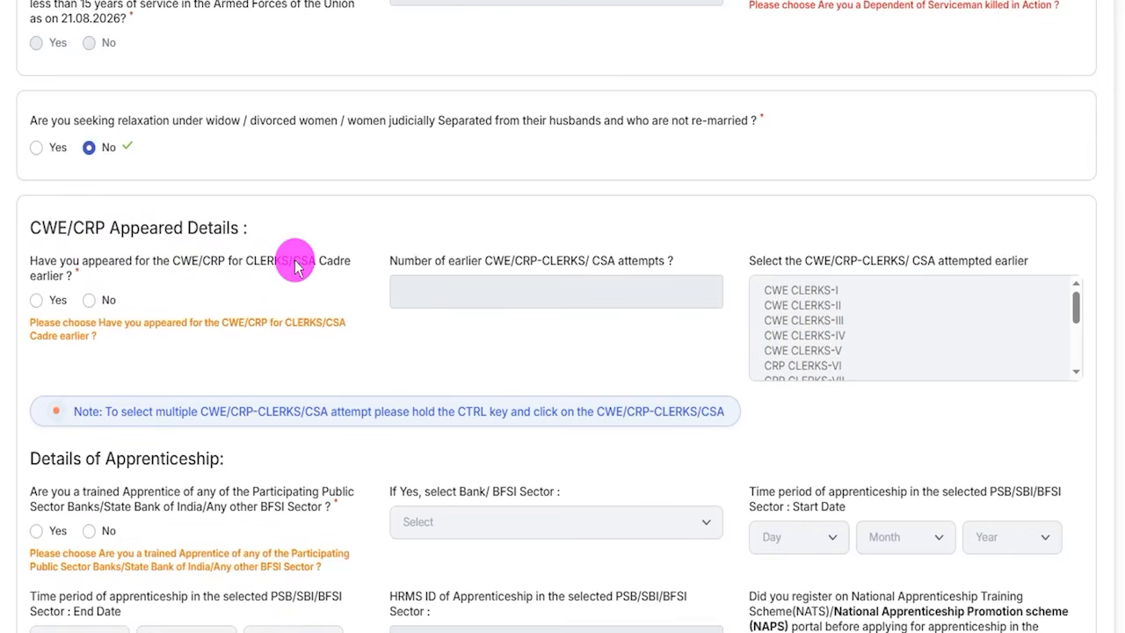
{"action": "left_click", "coordinate": [37, 301]}
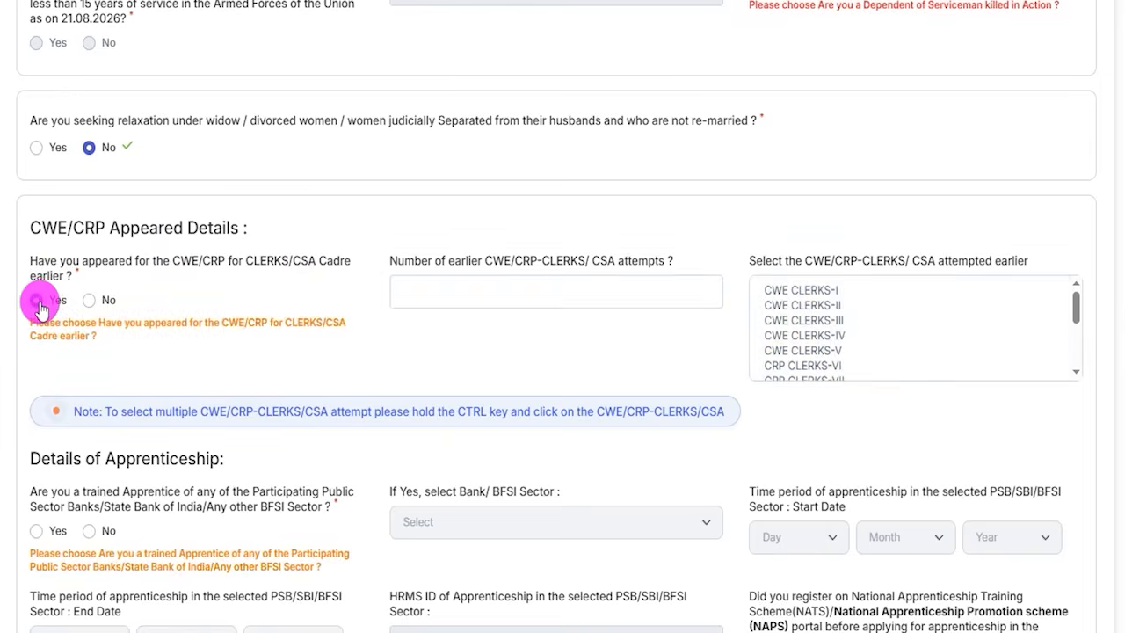
{"action": "left_click", "coordinate": [473, 292]}
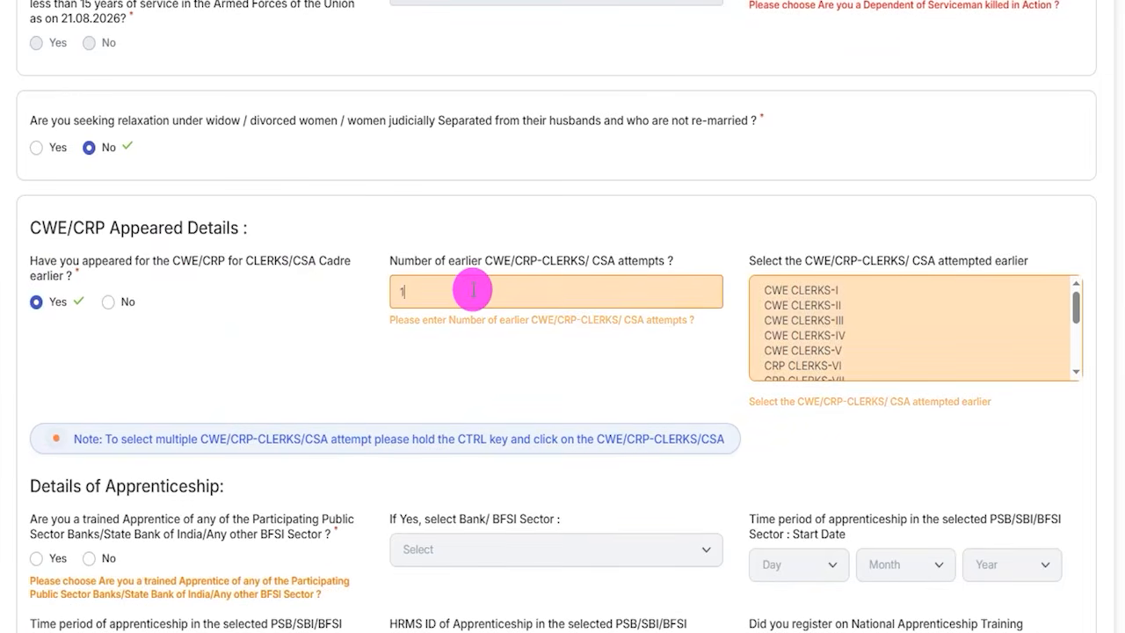
{"action": "key", "text": "BackSpace"}
{"action": "type", "text": "2"}
- Select CRP CLERKS-XIII and CRP CSA-XIV together as the exams attempted earlier
{"action": "scroll", "coordinate": [818, 319], "scroll_direction": "down", "scroll_amount": 4}
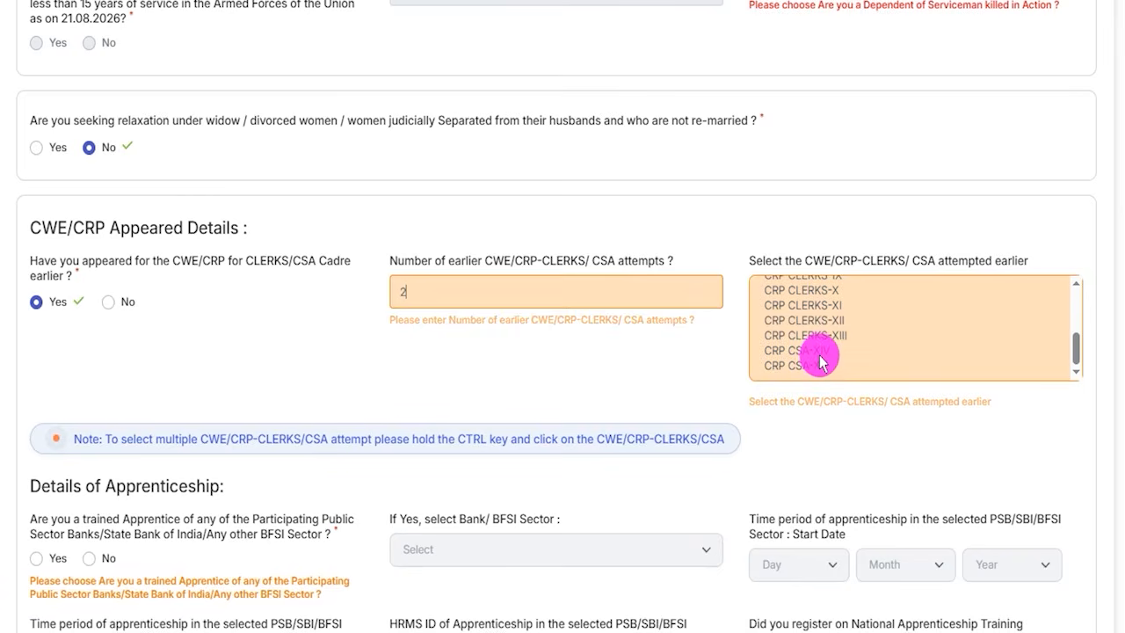
{"action": "left_click", "coordinate": [817, 351]}
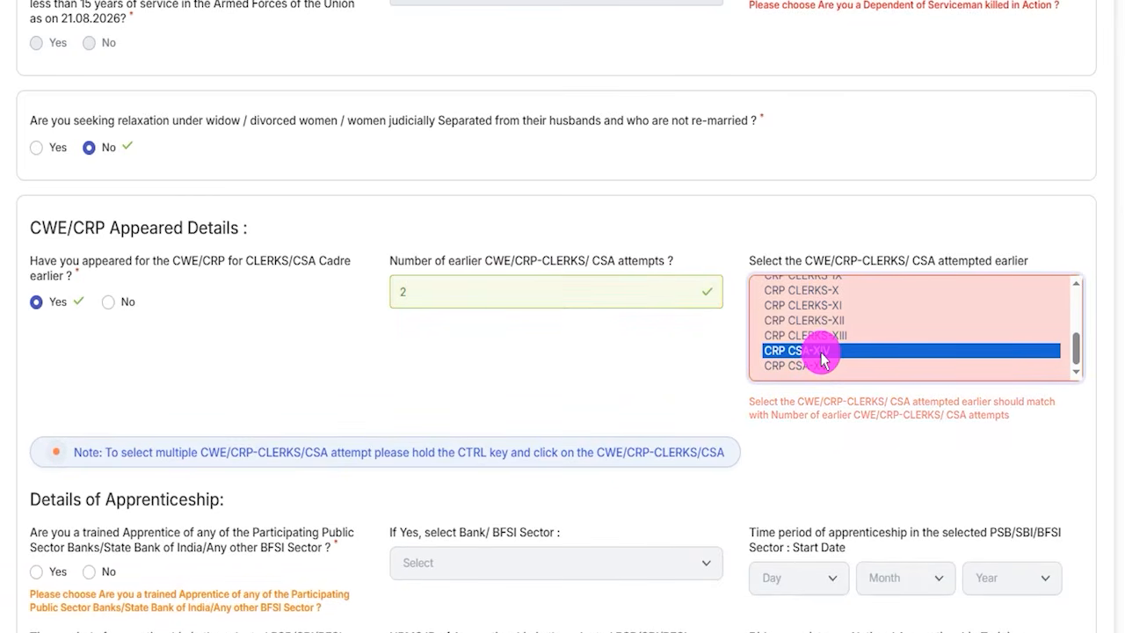
{"action": "left_click", "coordinate": [822, 336], "text": "ctrl"}
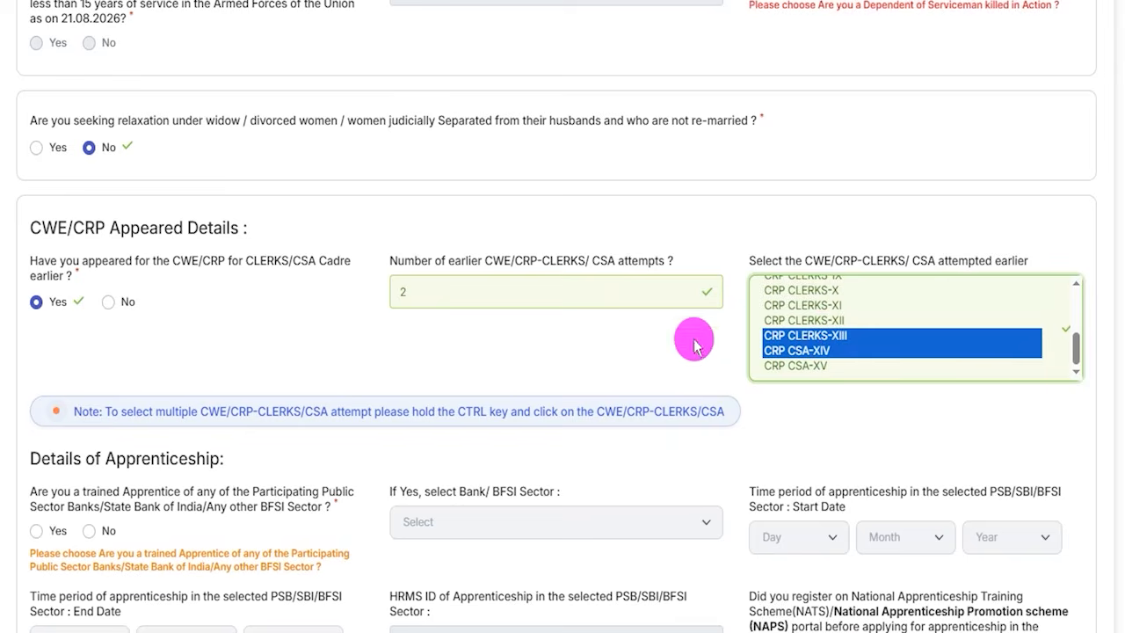
- Set the number of earlier attempts to 1 and select only CRP CLERKS-XIII as the exam attempted
{"action": "left_click_drag", "start_coordinate": [441, 295], "coordinate": [375, 297]}
{"action": "type", "text": "1"}
{"action": "left_click", "coordinate": [785, 335]}
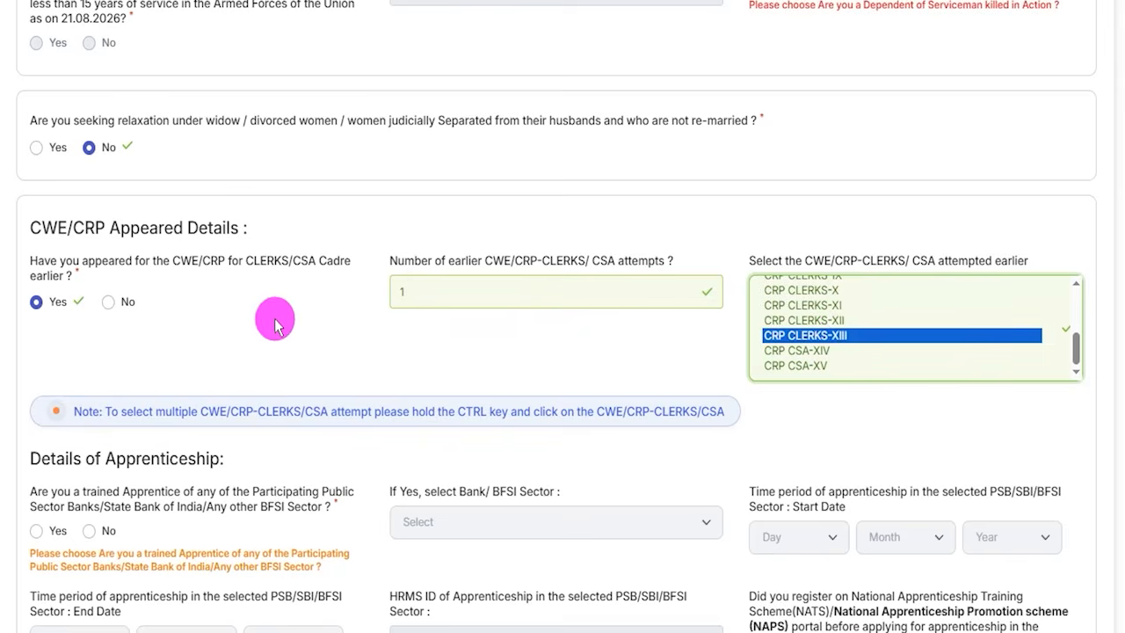
- Change the answer on having appeared for the CWE/CRP for CLERKS/CSA Cadre earlier to No
{"action": "left_click", "coordinate": [53, 264]}
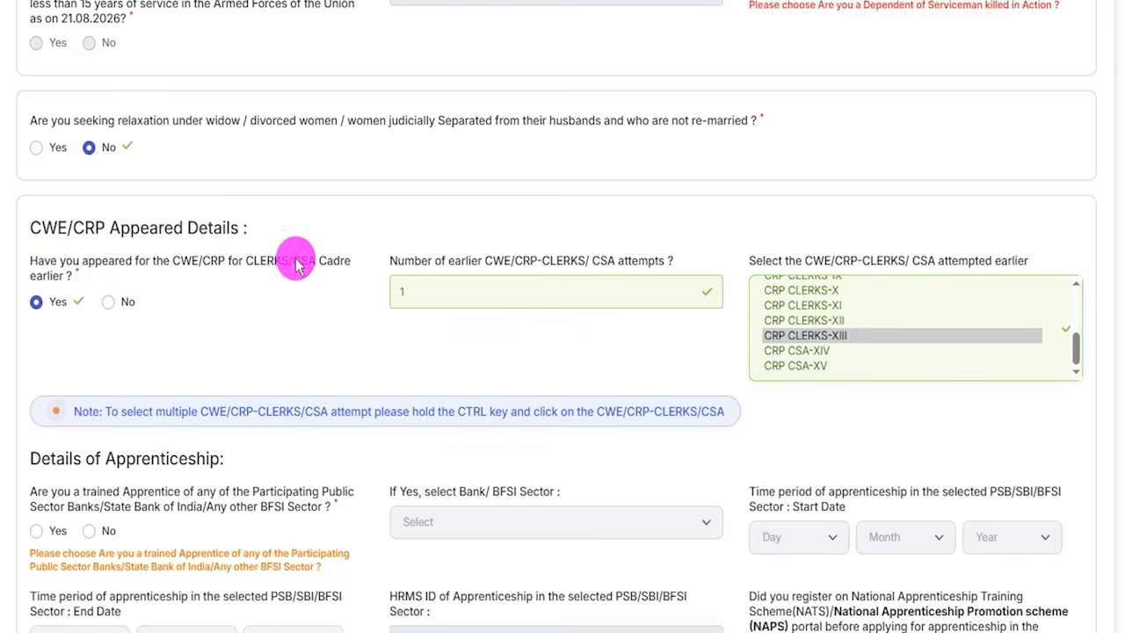
{"action": "left_click", "coordinate": [104, 306]}
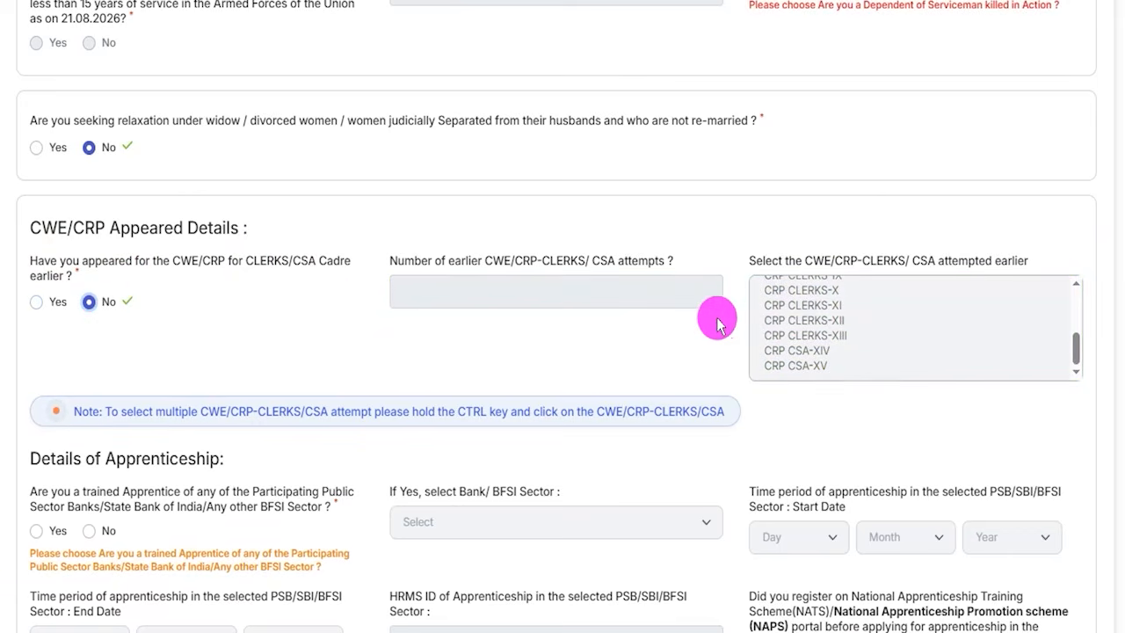
- Try the answer Yes to being a trained Apprentice, with Bank of Maharashtra as the Bank/BFSI Sector
{"action": "scroll", "coordinate": [236, 351], "scroll_direction": "down", "scroll_amount": 2}
{"action": "scroll", "coordinate": [235, 352], "scroll_direction": "down", "scroll_amount": 2}
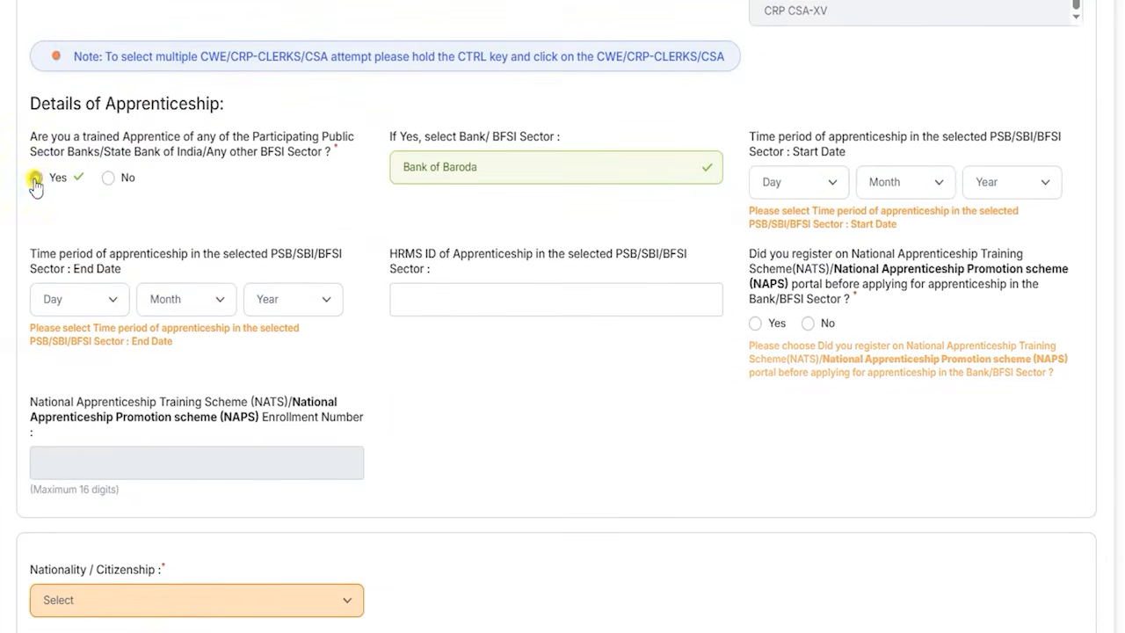
{"action": "left_click", "coordinate": [460, 168]}
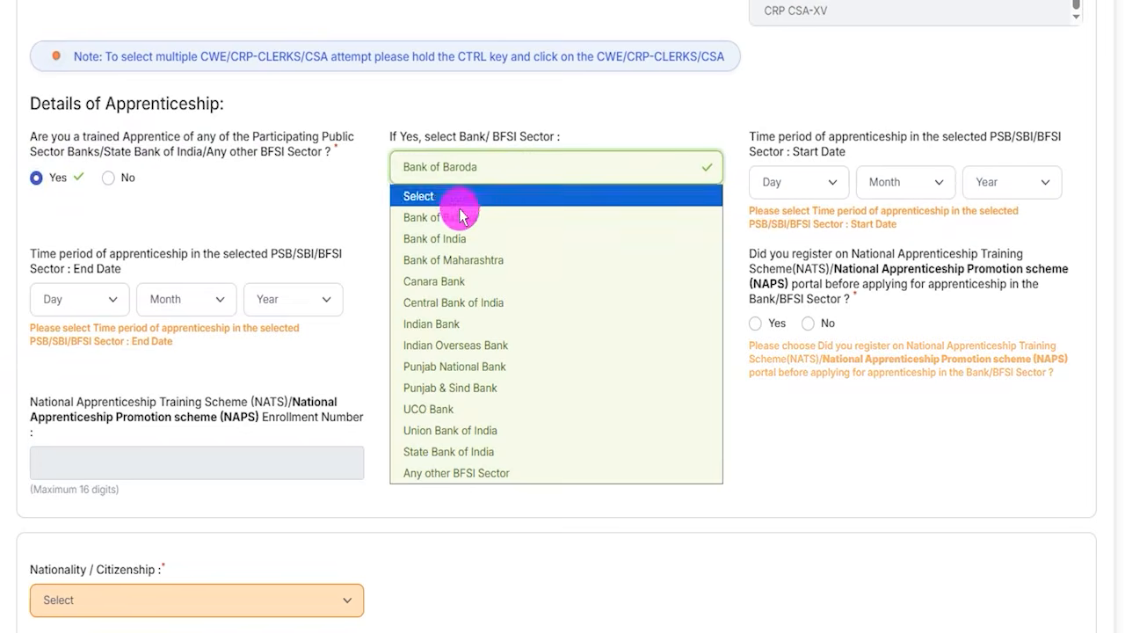
{"action": "left_click", "coordinate": [457, 261]}
- Examine the apprenticeship start date and end date choices and the HRMS ID field
{"action": "left_click", "coordinate": [829, 190]}
{"action": "left_click", "coordinate": [895, 182]}
{"action": "left_click", "coordinate": [1000, 184]}
{"action": "left_click", "coordinate": [78, 308]}
{"action": "left_click", "coordinate": [206, 299]}
{"action": "left_click", "coordinate": [267, 300]}
{"action": "left_click", "coordinate": [477, 340]}
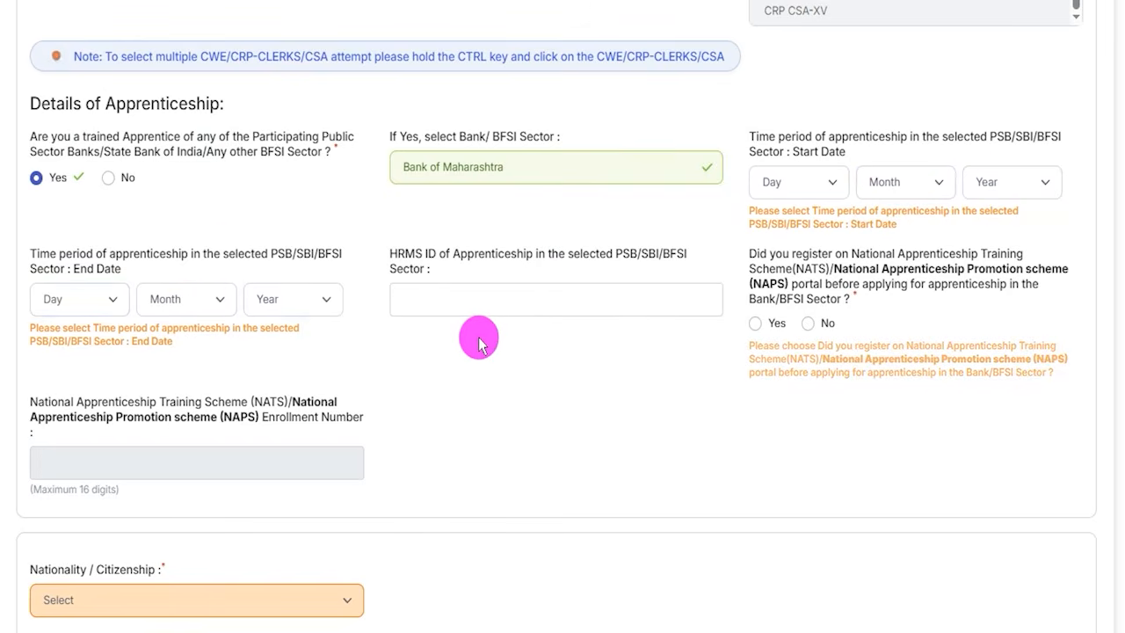
{"action": "double_click", "coordinate": [402, 262]}
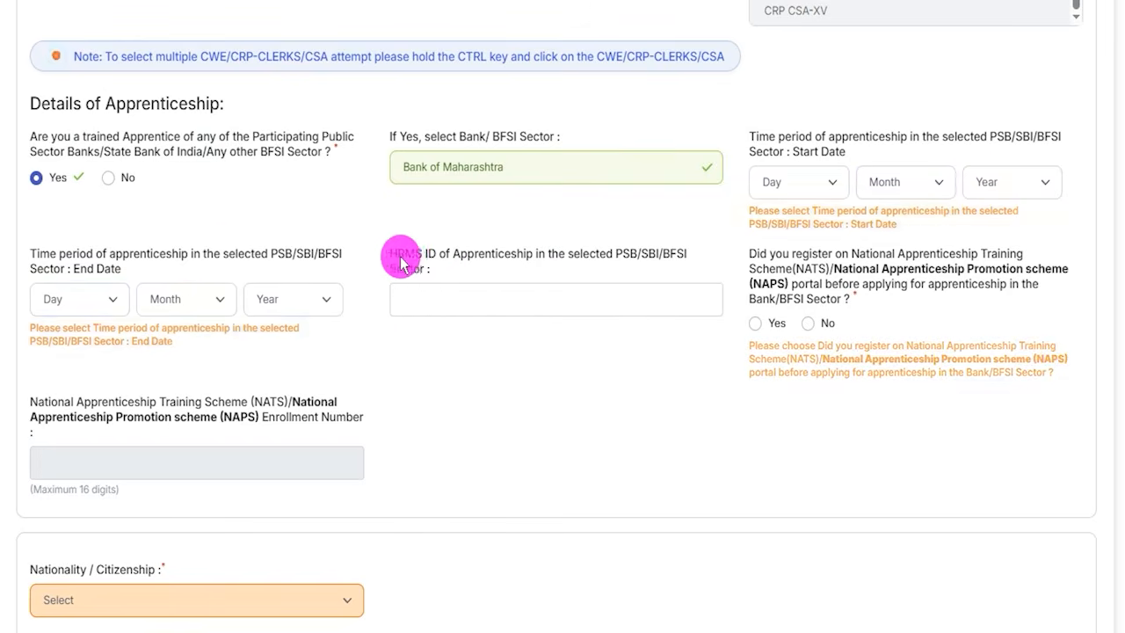
{"action": "left_click", "coordinate": [484, 294]}
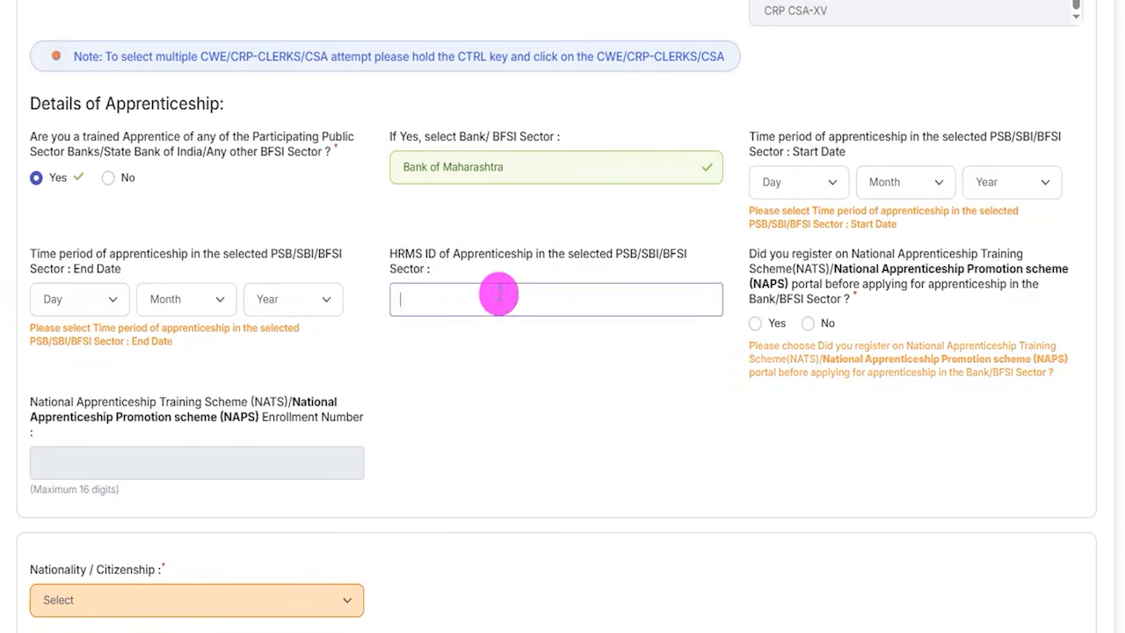
- Answer No to registering on the NATS/NAPS portal, after trying Yes, and No to being a trained Apprentice
{"action": "left_click", "coordinate": [777, 325]}
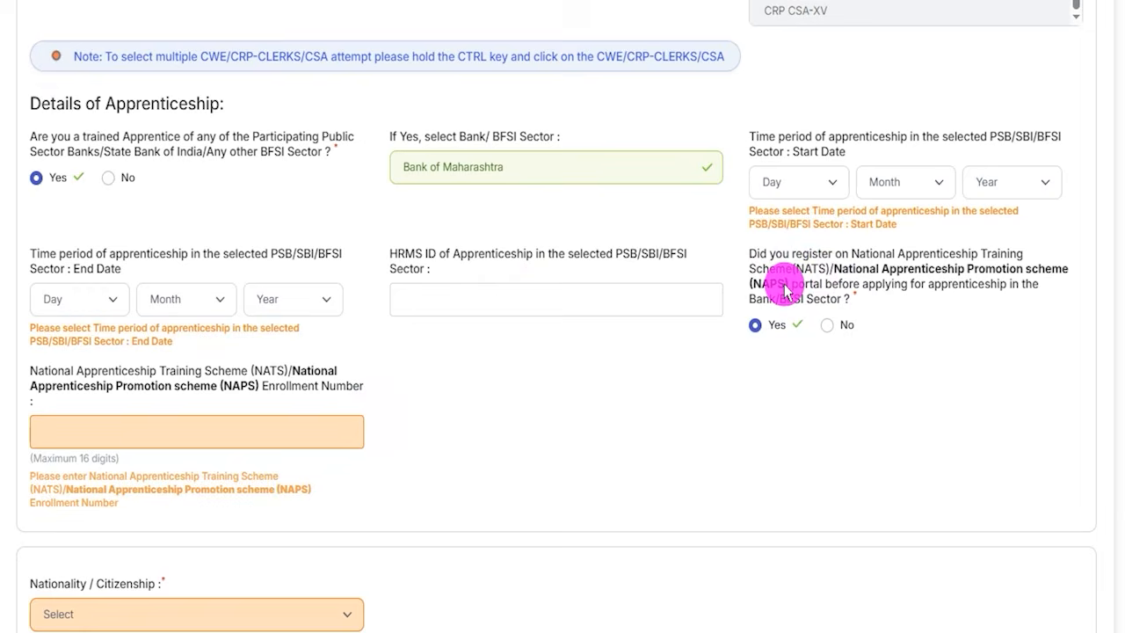
{"action": "left_click", "coordinate": [756, 327]}
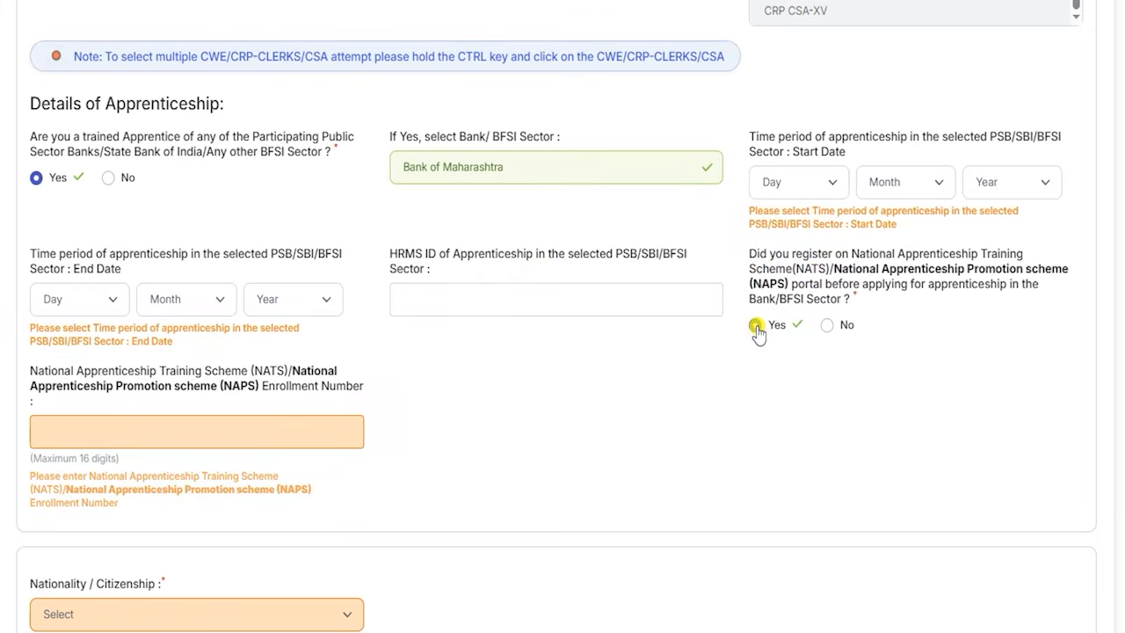
{"action": "left_click", "coordinate": [167, 429]}
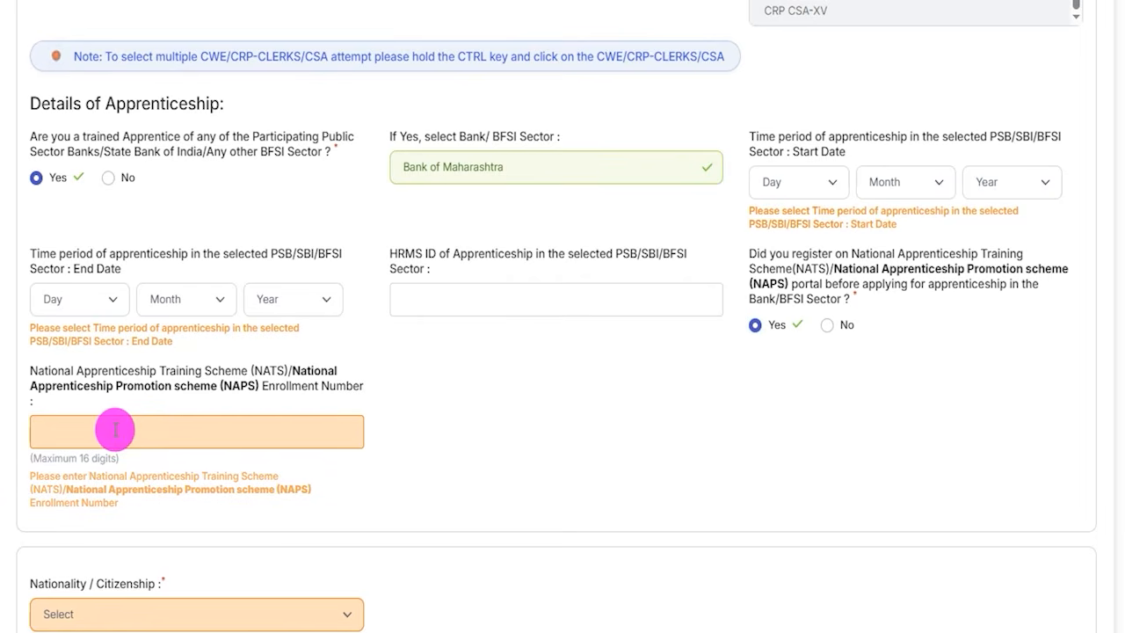
{"action": "left_click", "coordinate": [827, 324]}
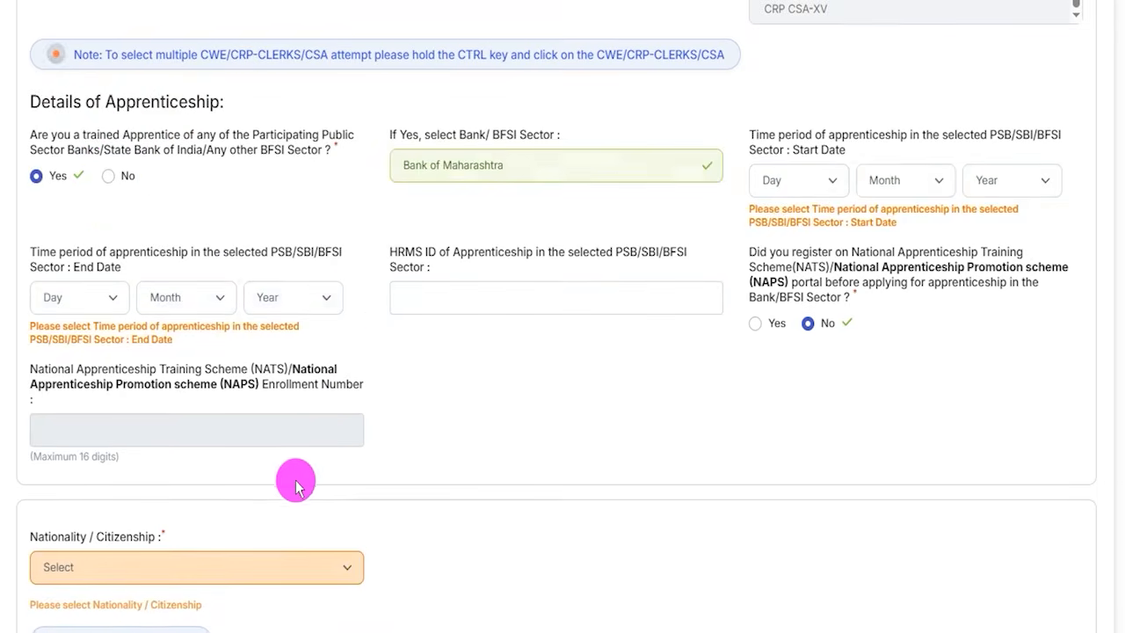
- Set the Nationality / Citizenship to Indian
{"action": "scroll", "coordinate": [294, 477], "scroll_direction": "down", "scroll_amount": 4}
{"action": "left_click", "coordinate": [166, 217]}
{"action": "left_click", "coordinate": [132, 264]}
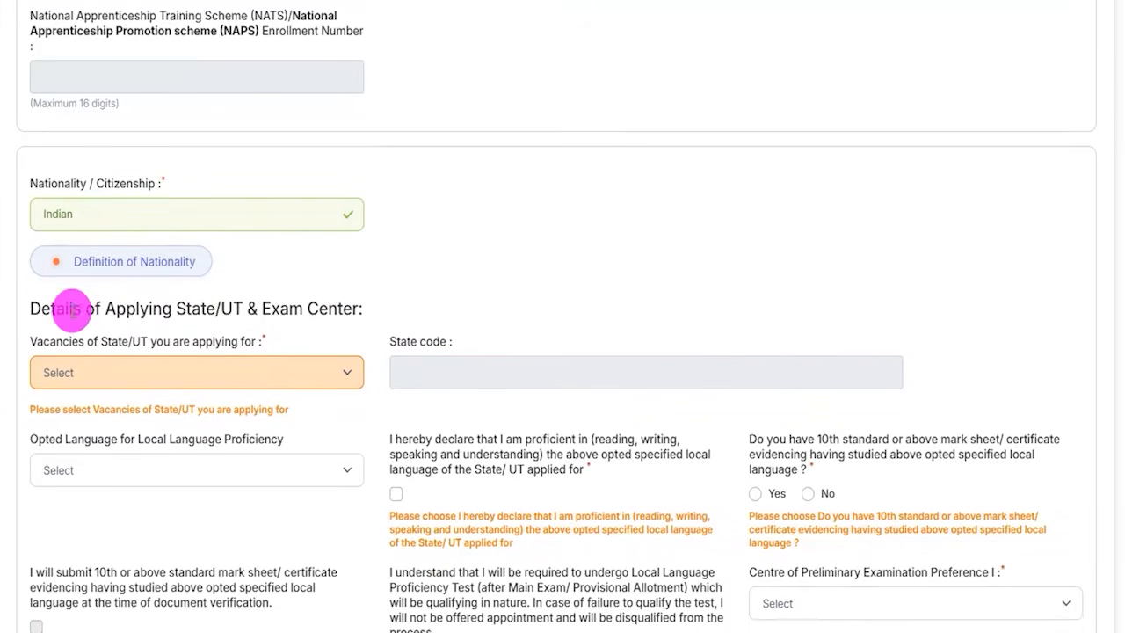
- Choose Uttar Pradesh as the State/UT whose vacancies are applied for
{"action": "scroll", "coordinate": [358, 319], "scroll_direction": "down", "scroll_amount": 1}
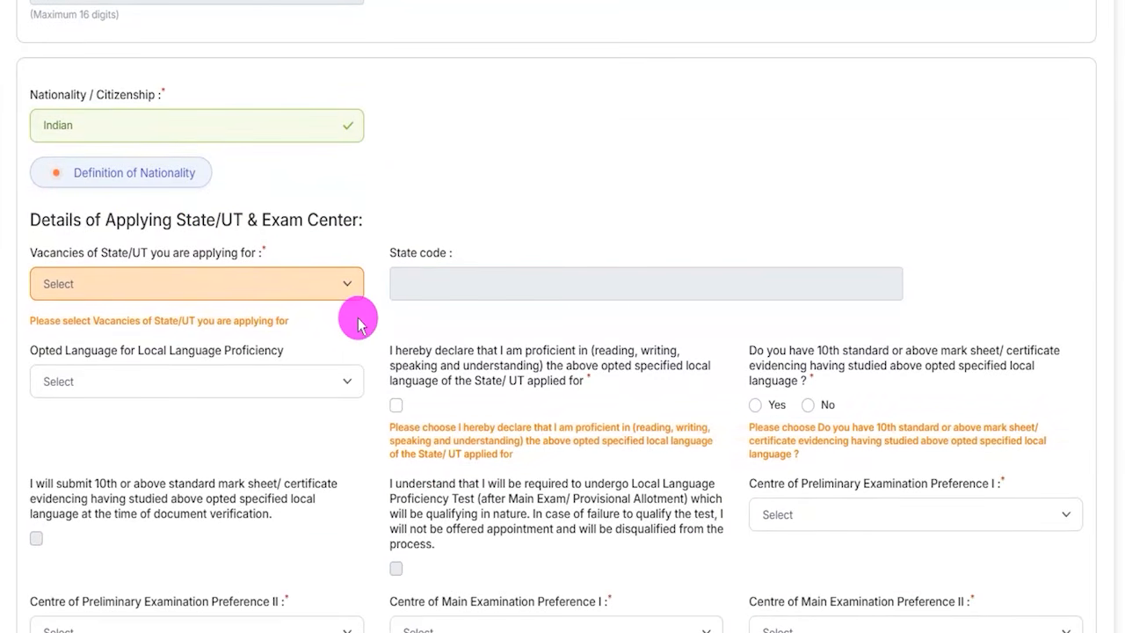
{"action": "scroll", "coordinate": [371, 330], "scroll_direction": "down", "scroll_amount": 1}
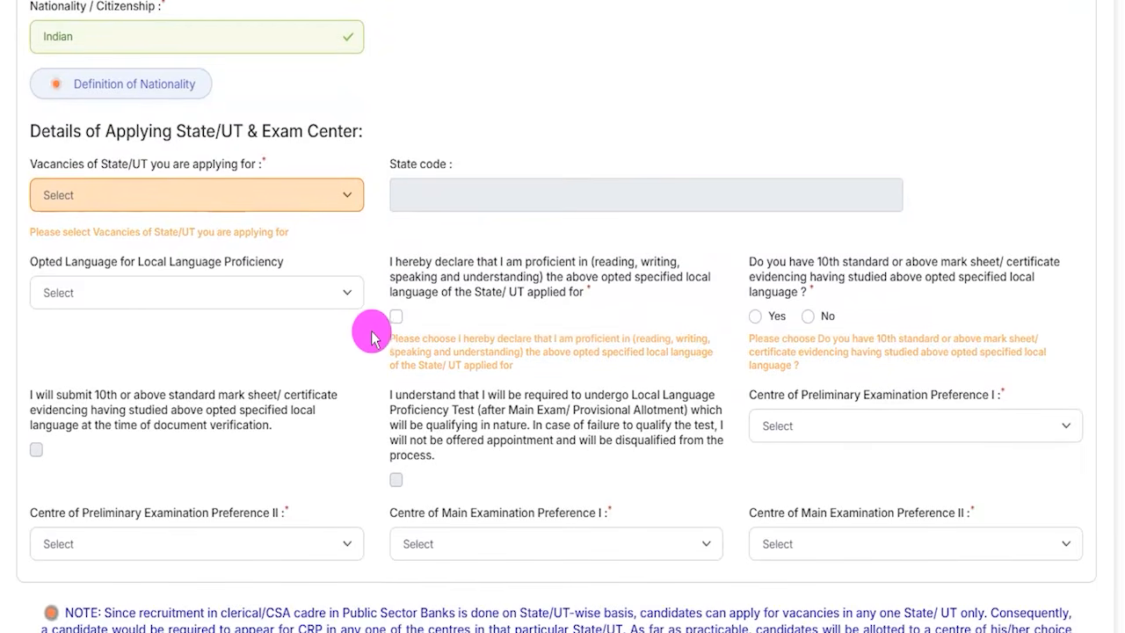
{"action": "left_click", "coordinate": [224, 203]}
{"action": "scroll", "coordinate": [170, 442], "scroll_direction": "down", "scroll_amount": 5}
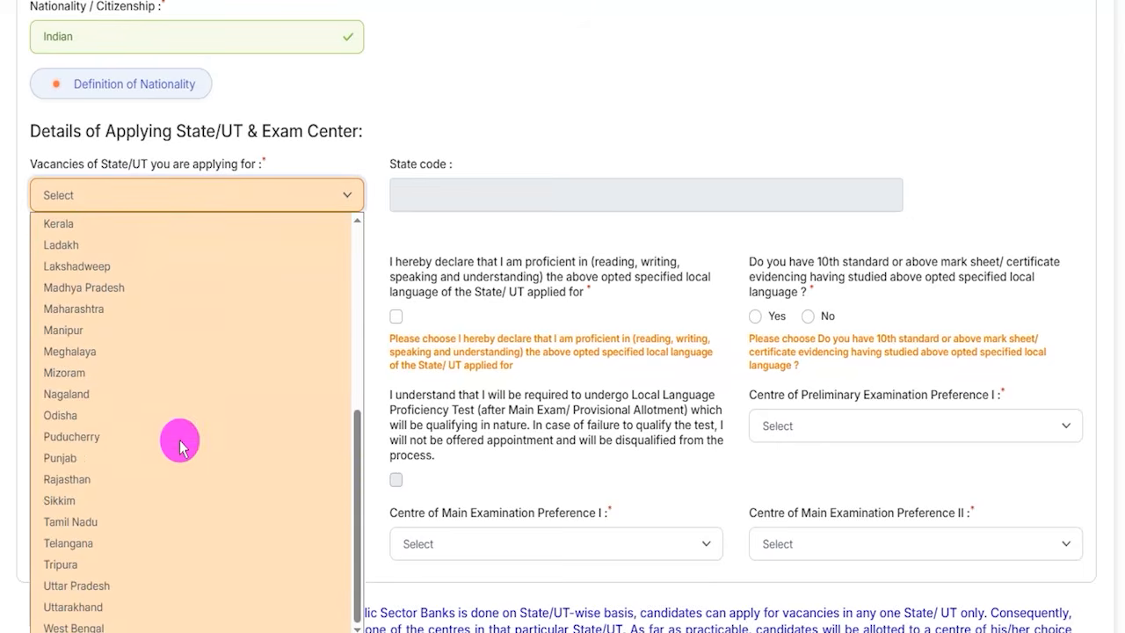
{"action": "key", "text": "Escape"}
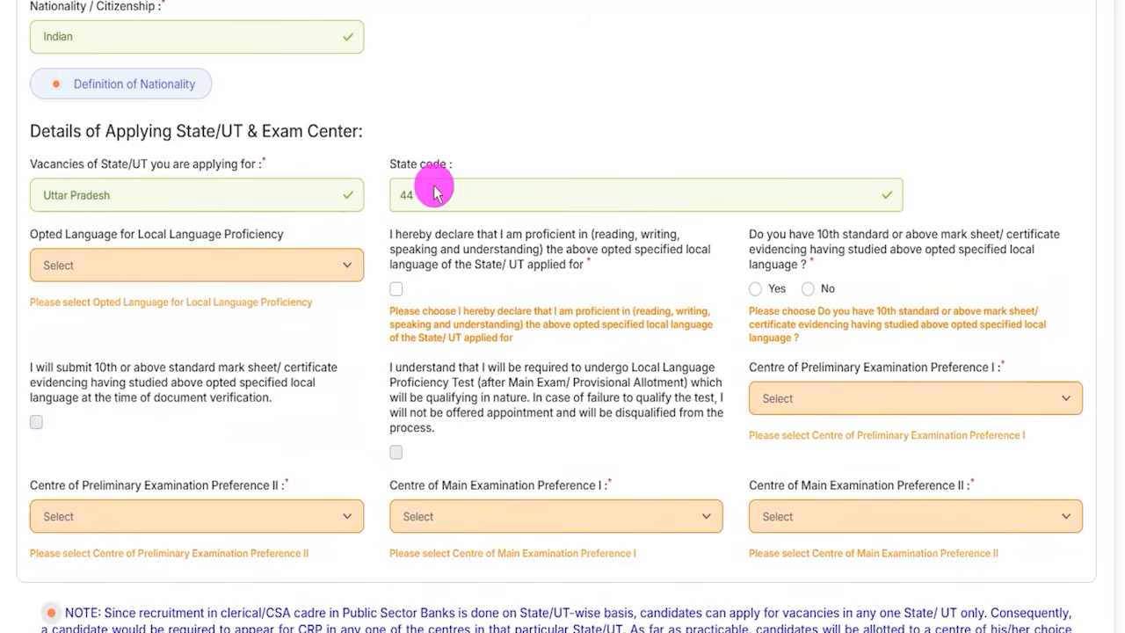
- Choose Hindi as the opted language for local language proficiency and declare proficiency in it
{"action": "left_click", "coordinate": [176, 274]}
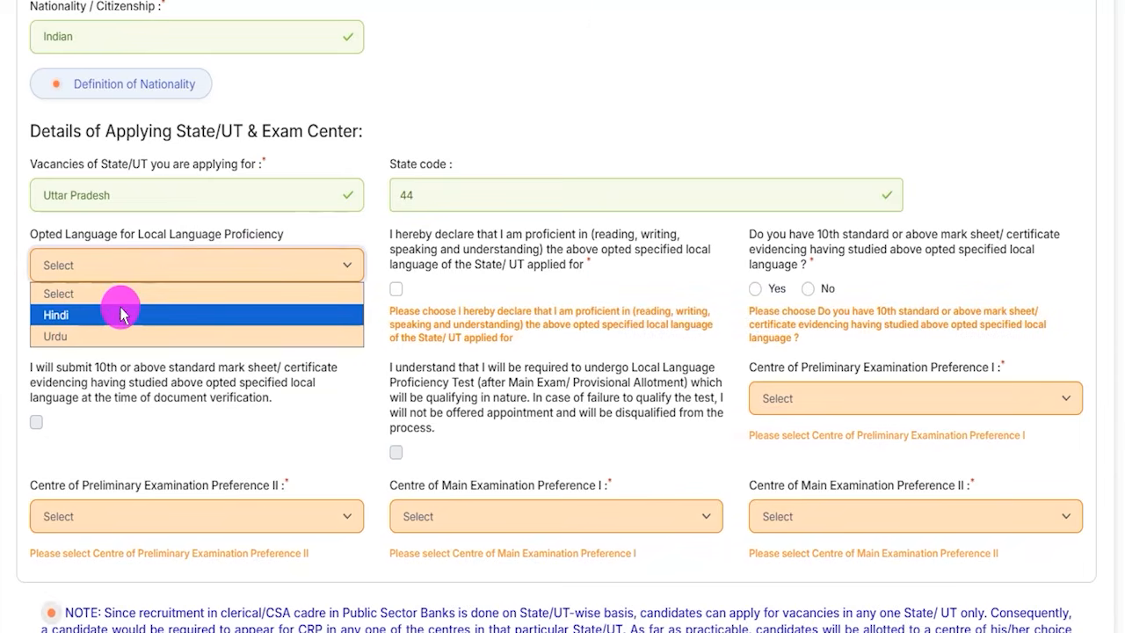
{"action": "left_click", "coordinate": [75, 315]}
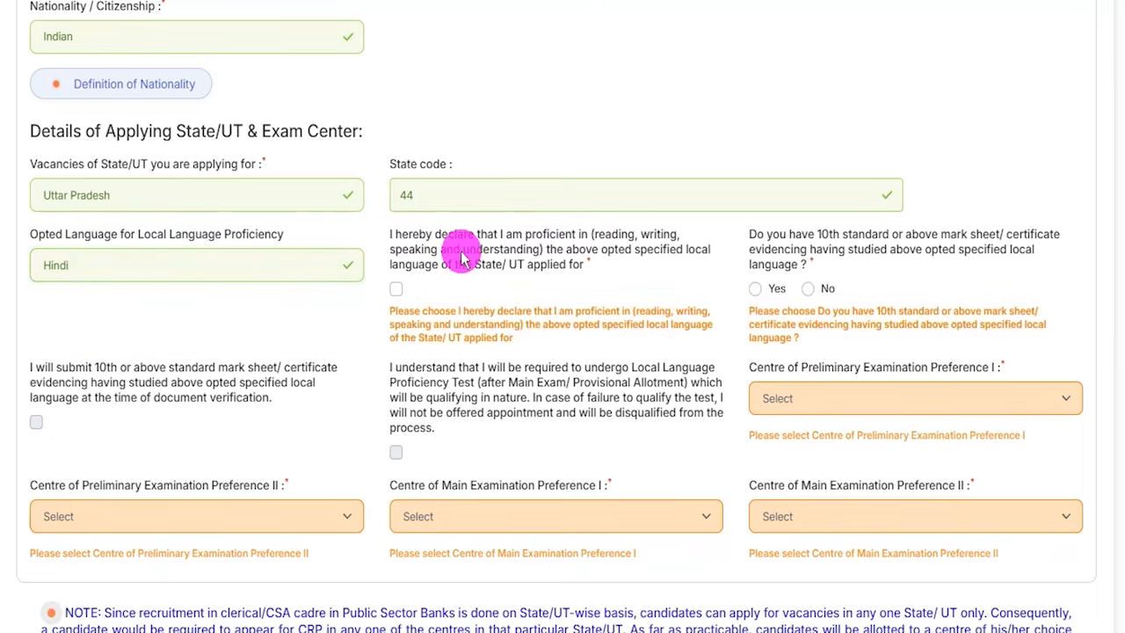
{"action": "left_click", "coordinate": [394, 297]}
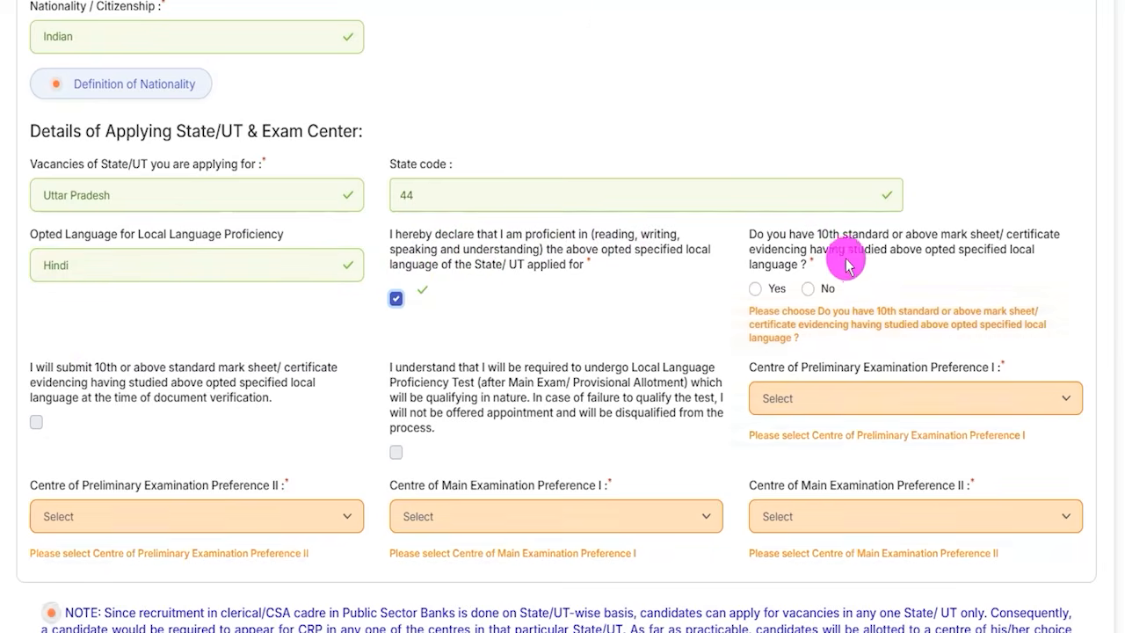
- Answer Yes to having a 10th standard or above local language certificate, after trying No, and agree to submit it at document verification
{"action": "left_click", "coordinate": [757, 290]}
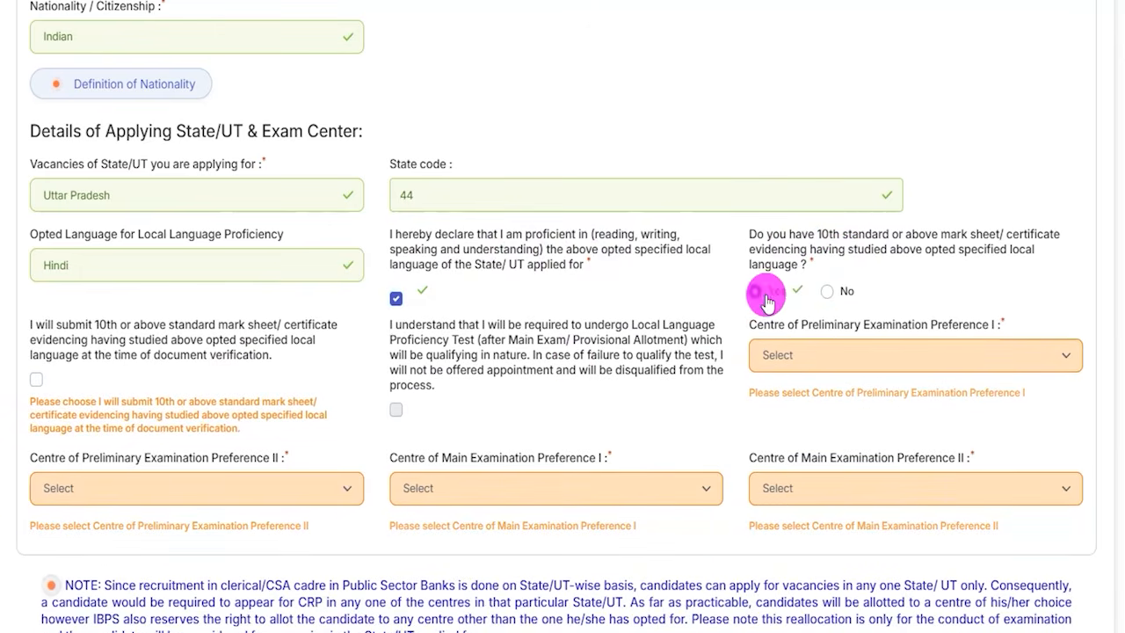
{"action": "left_click", "coordinate": [827, 291]}
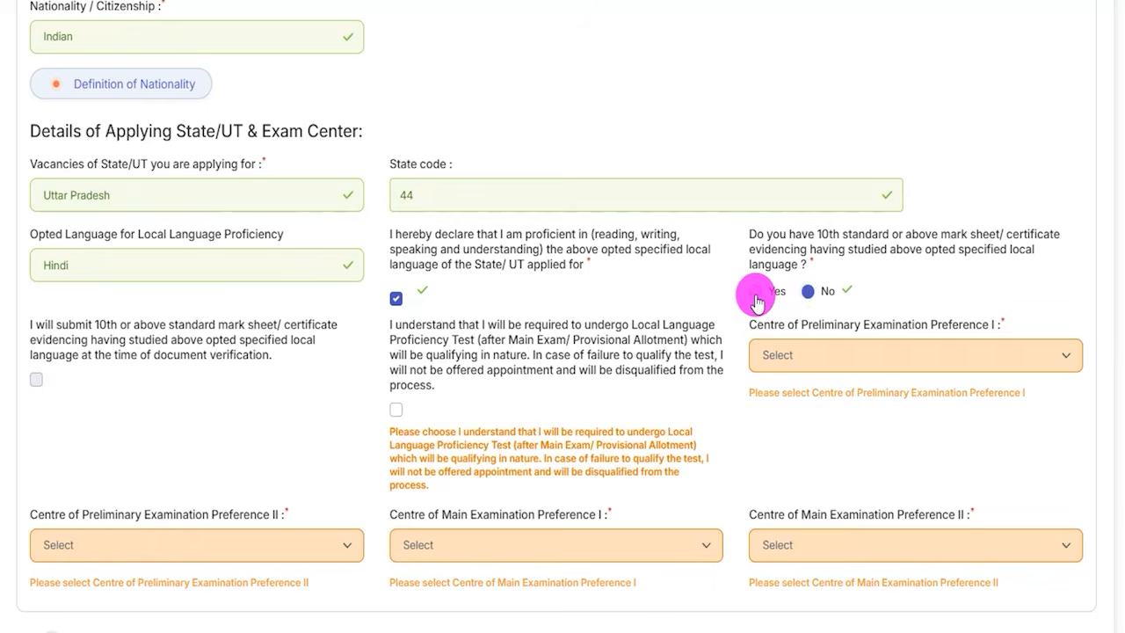
{"action": "left_click", "coordinate": [755, 291]}
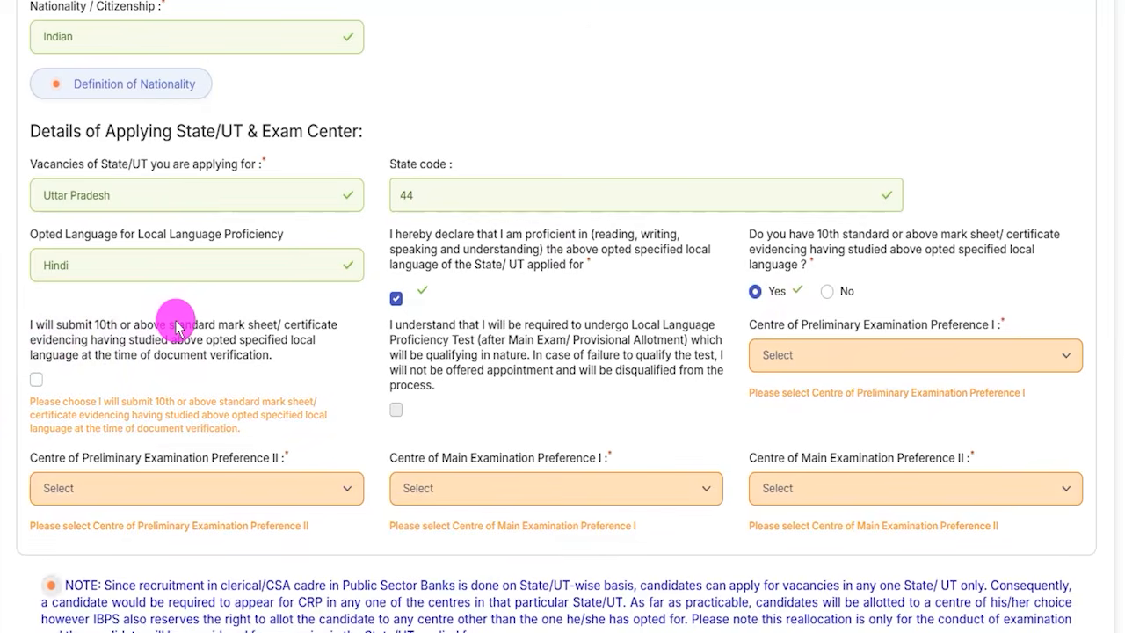
{"action": "left_click", "coordinate": [37, 383]}
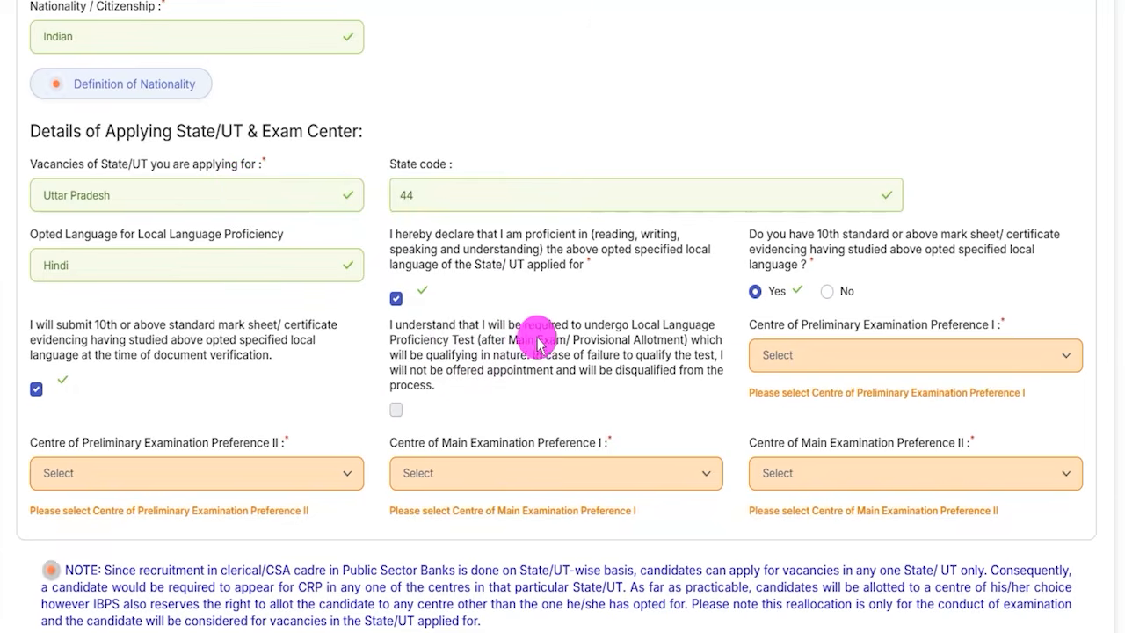
{"action": "left_click", "coordinate": [397, 416]}
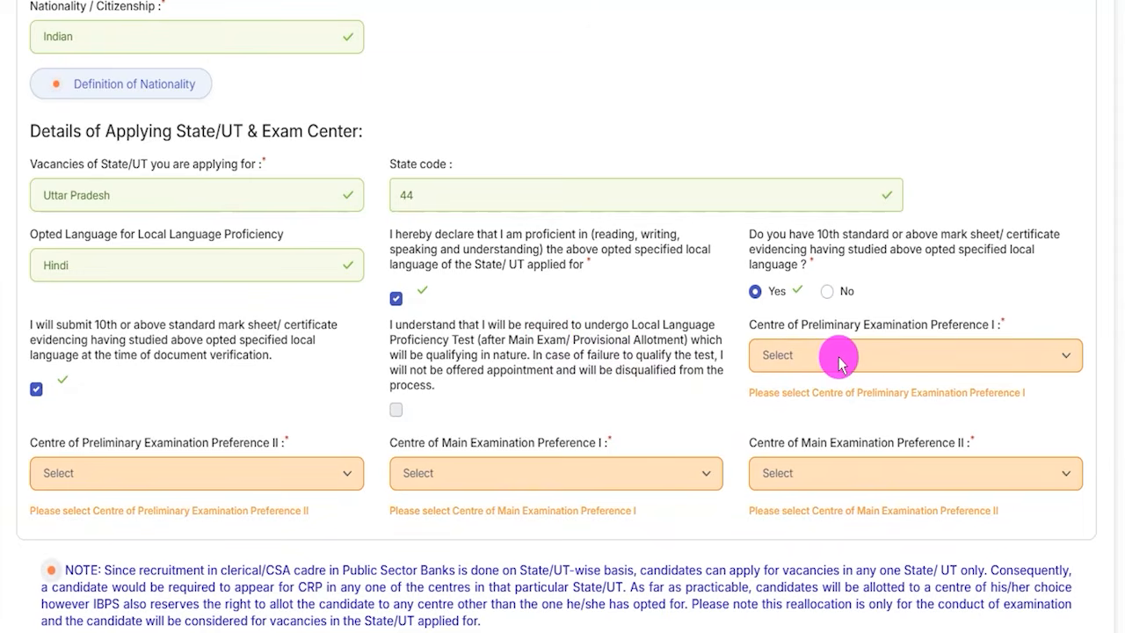
- Set the Preliminary Examination centres to Muzaffarnagar as Preference I and Lucknow as Preference II
{"action": "left_click", "coordinate": [770, 355]}
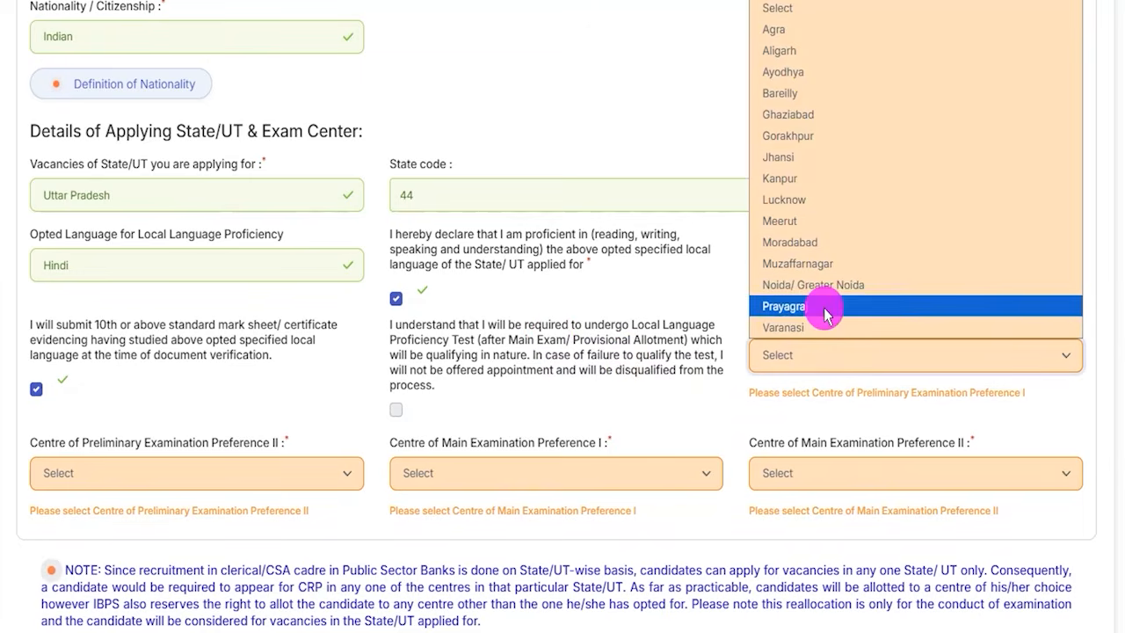
{"action": "left_click", "coordinate": [809, 265]}
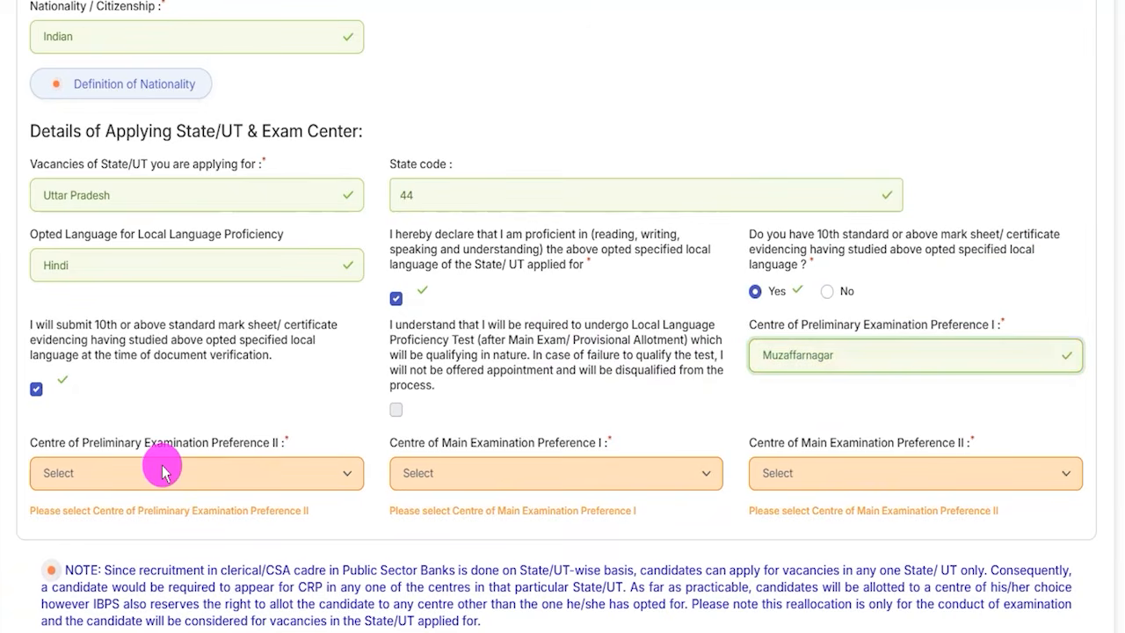
{"action": "left_click", "coordinate": [163, 472]}
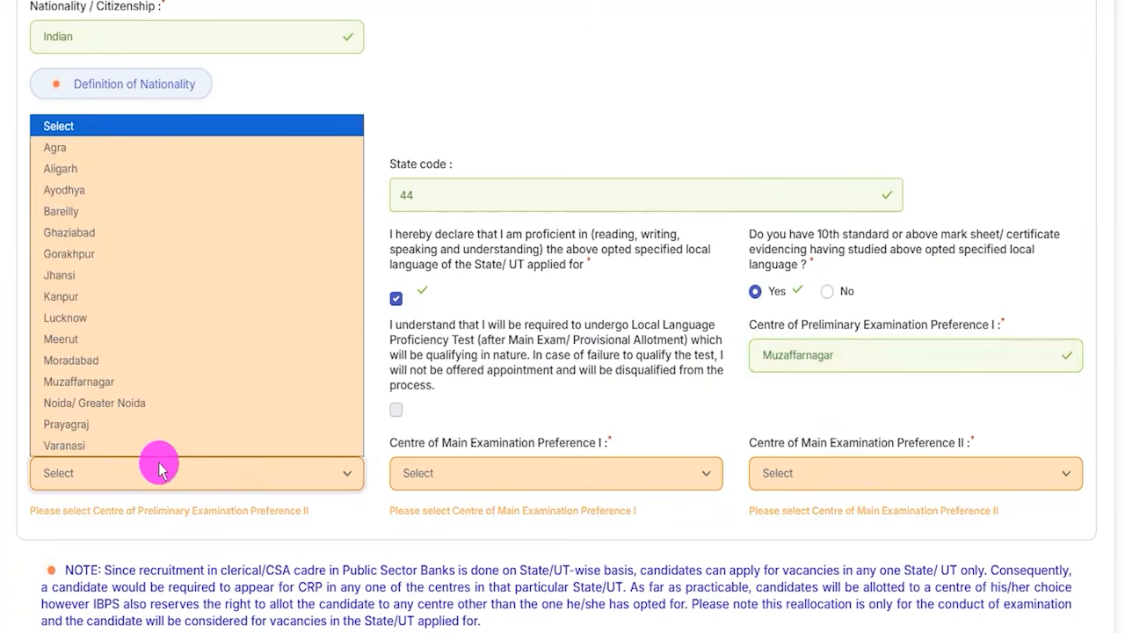
{"action": "left_click", "coordinate": [66, 325]}
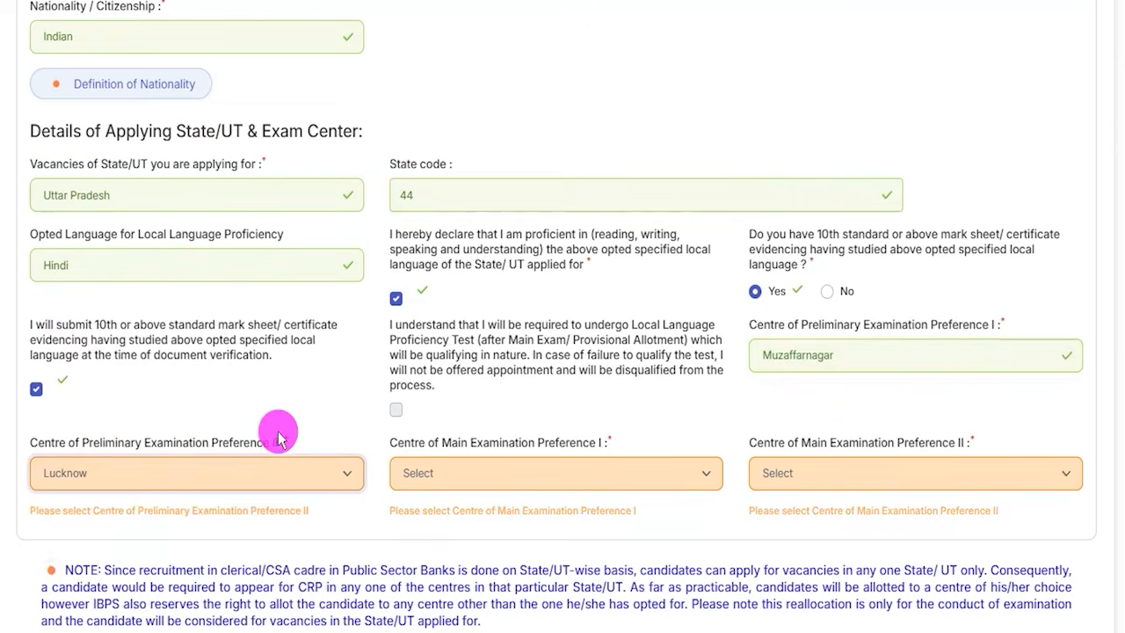
- Set the Main Examination centres to Lucknow as Preference I and Meerut as Preference II
{"action": "left_click", "coordinate": [484, 471]}
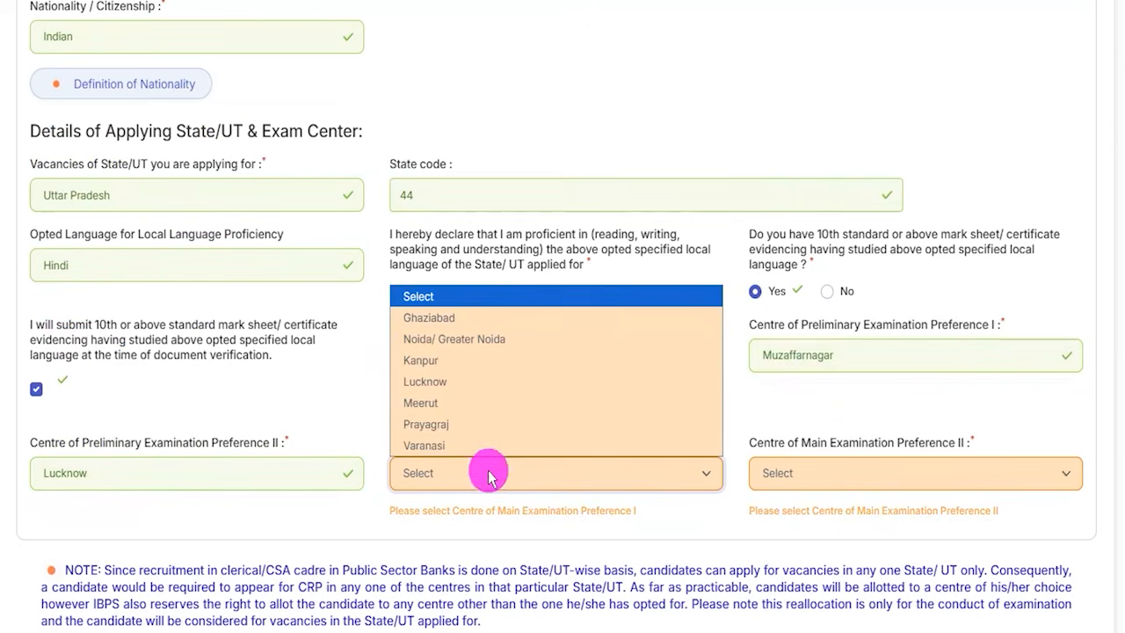
{"action": "left_click", "coordinate": [426, 381]}
{"action": "left_click", "coordinate": [779, 474]}
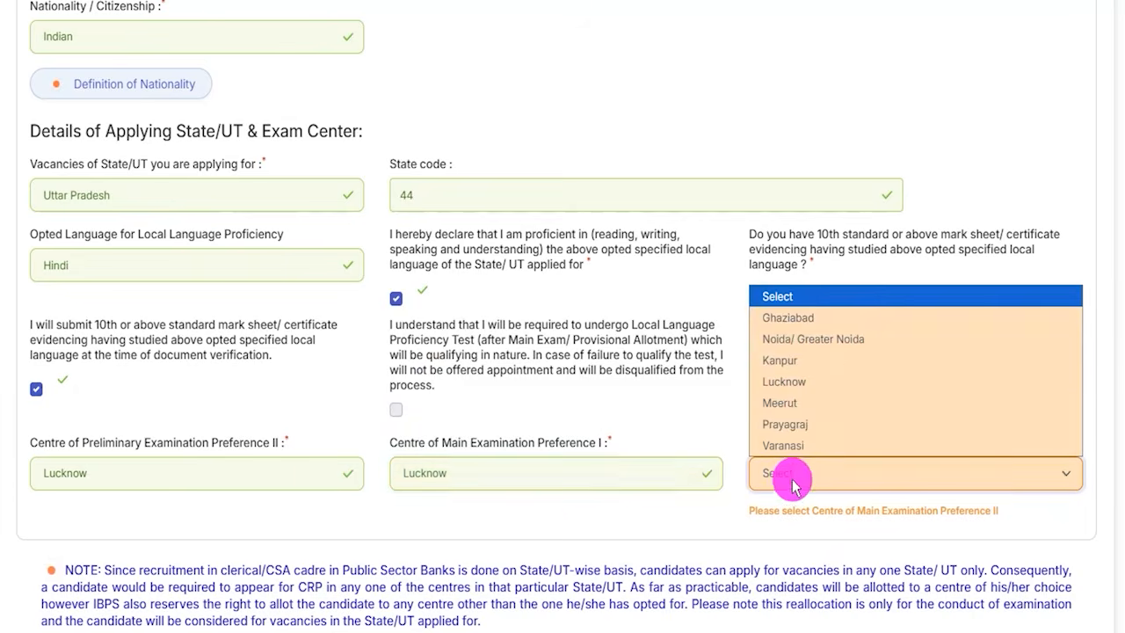
{"action": "left_click", "coordinate": [780, 402]}
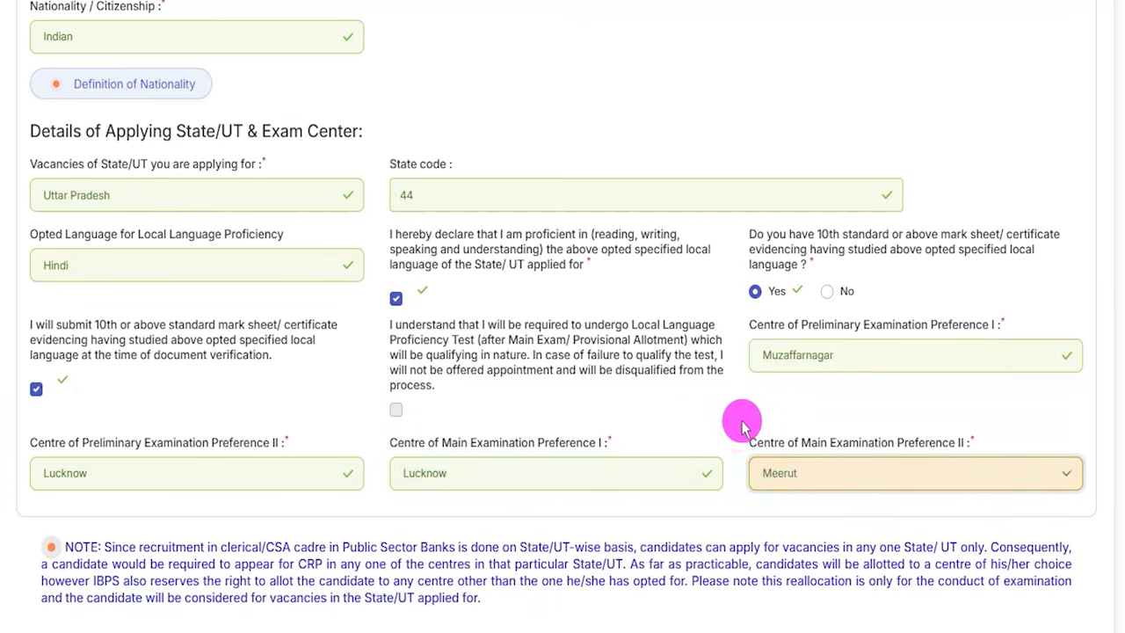
- Choose the Medium of Examination in which the paper is presented
{"action": "scroll", "coordinate": [733, 431], "scroll_direction": "down", "scroll_amount": 3}
{"action": "scroll", "coordinate": [151, 413], "scroll_direction": "down", "scroll_amount": 1}
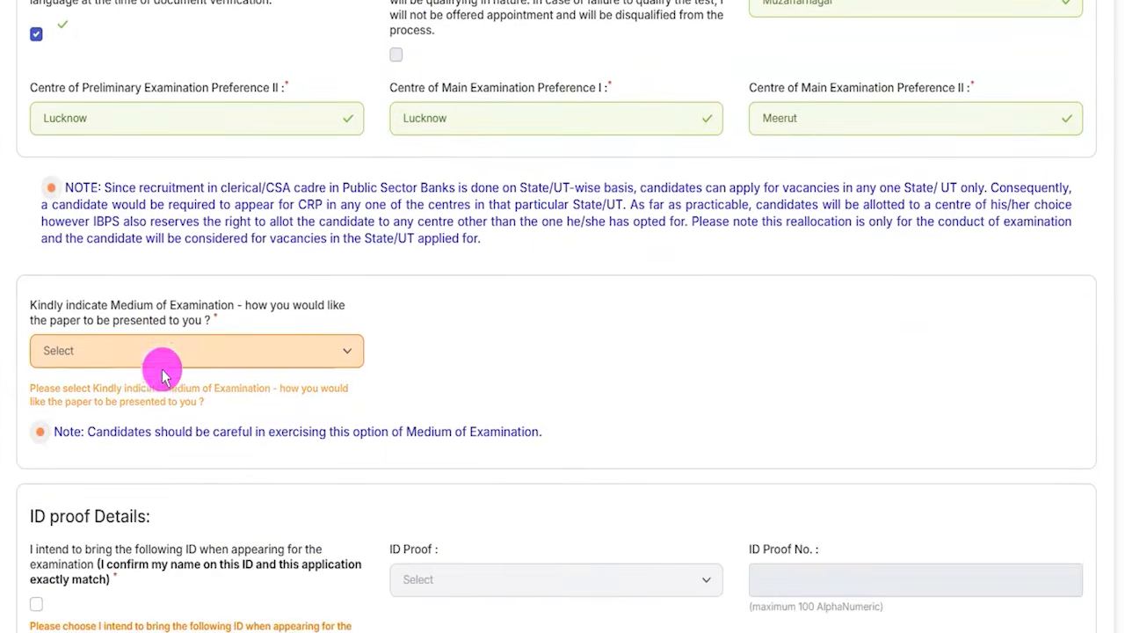
{"action": "left_click", "coordinate": [132, 352]}
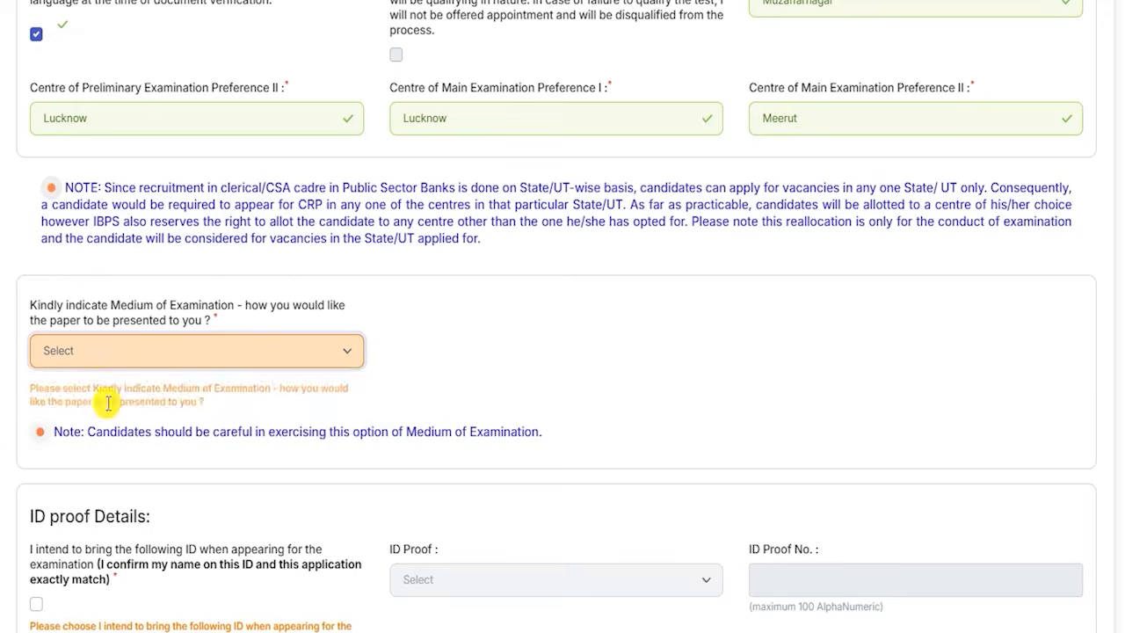
{"action": "left_click", "coordinate": [106, 401]}
- Confirm bringing a matching ID to the examination and choose Aadhaar Card as the ID Proof
{"action": "scroll", "coordinate": [401, 397], "scroll_direction": "down", "scroll_amount": 5}
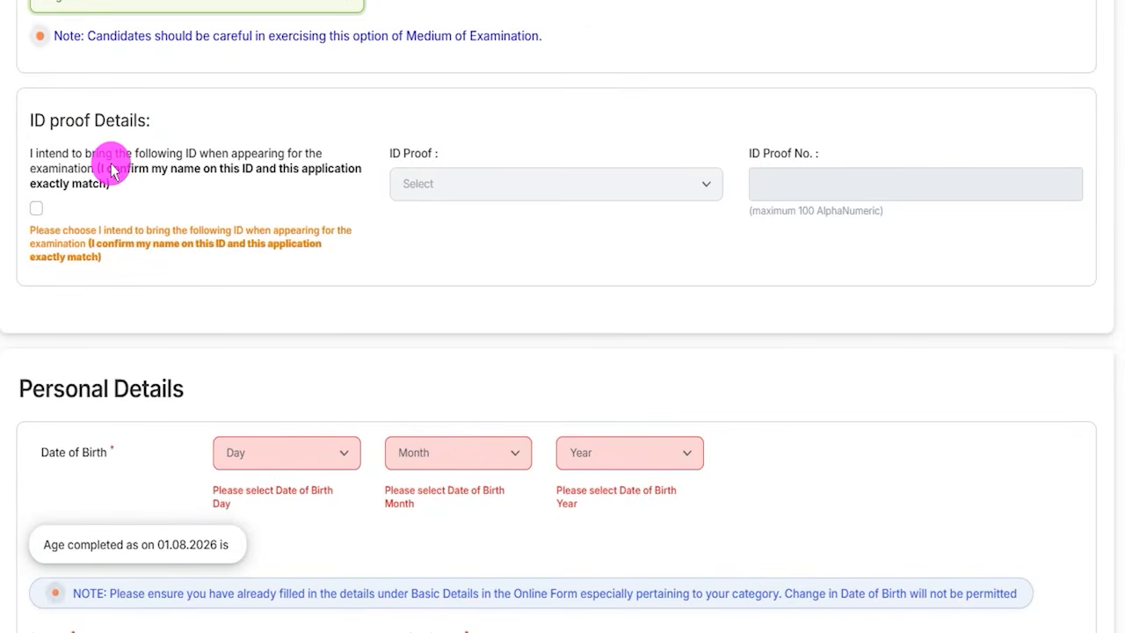
{"action": "left_click", "coordinate": [36, 208]}
{"action": "left_click", "coordinate": [418, 186]}
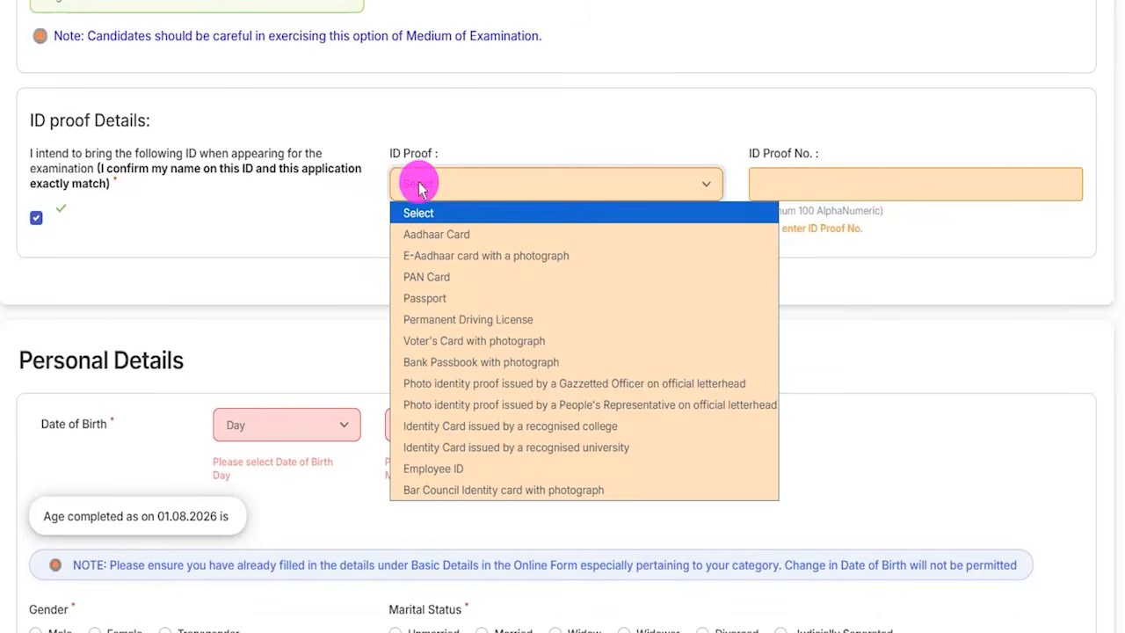
{"action": "left_click", "coordinate": [435, 235]}
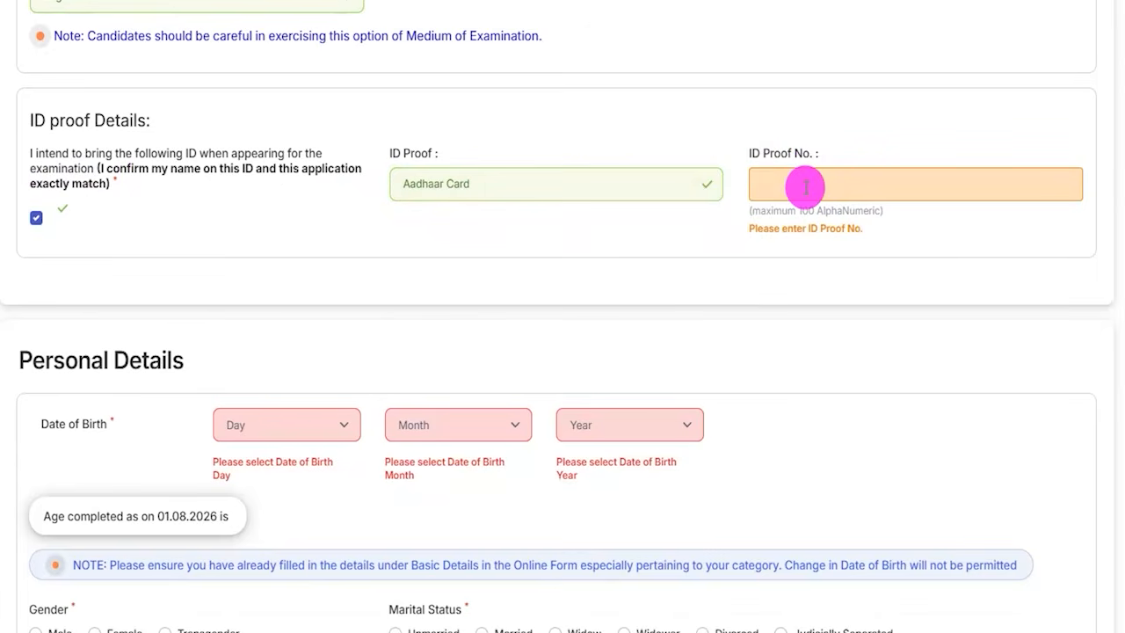
- Examine the day, month and year choices for the Date of Birth in Personal Details
{"action": "scroll", "coordinate": [167, 228], "scroll_direction": "down", "scroll_amount": 2}
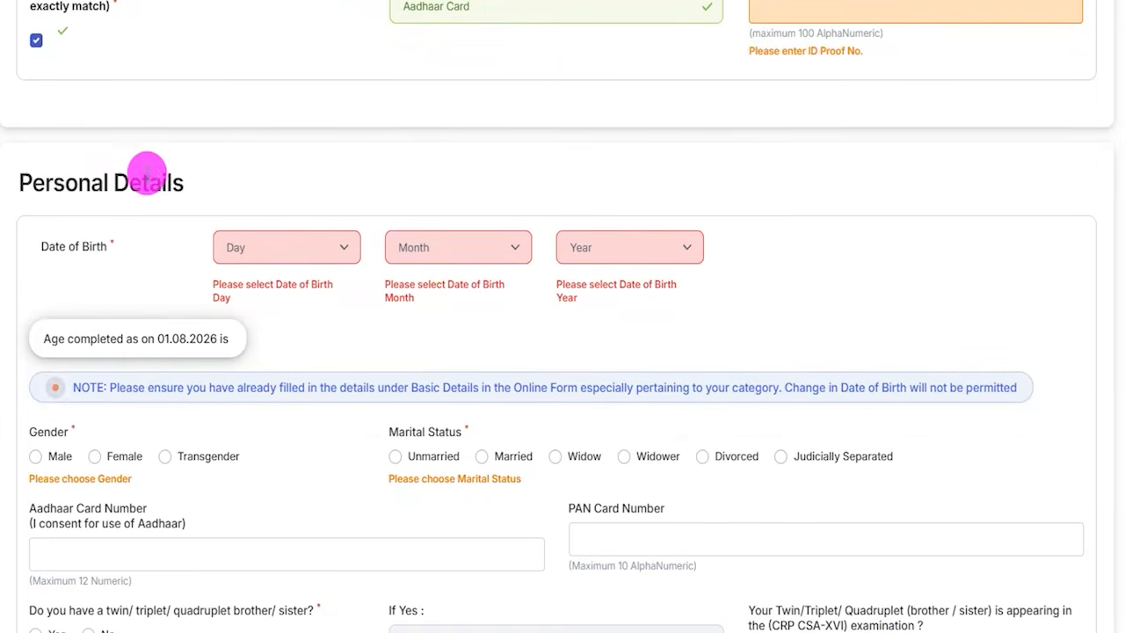
{"action": "scroll", "coordinate": [146, 188], "scroll_direction": "down", "scroll_amount": 2}
{"action": "left_click", "coordinate": [269, 80]}
{"action": "left_click", "coordinate": [442, 77]}
{"action": "left_click", "coordinate": [603, 75]}
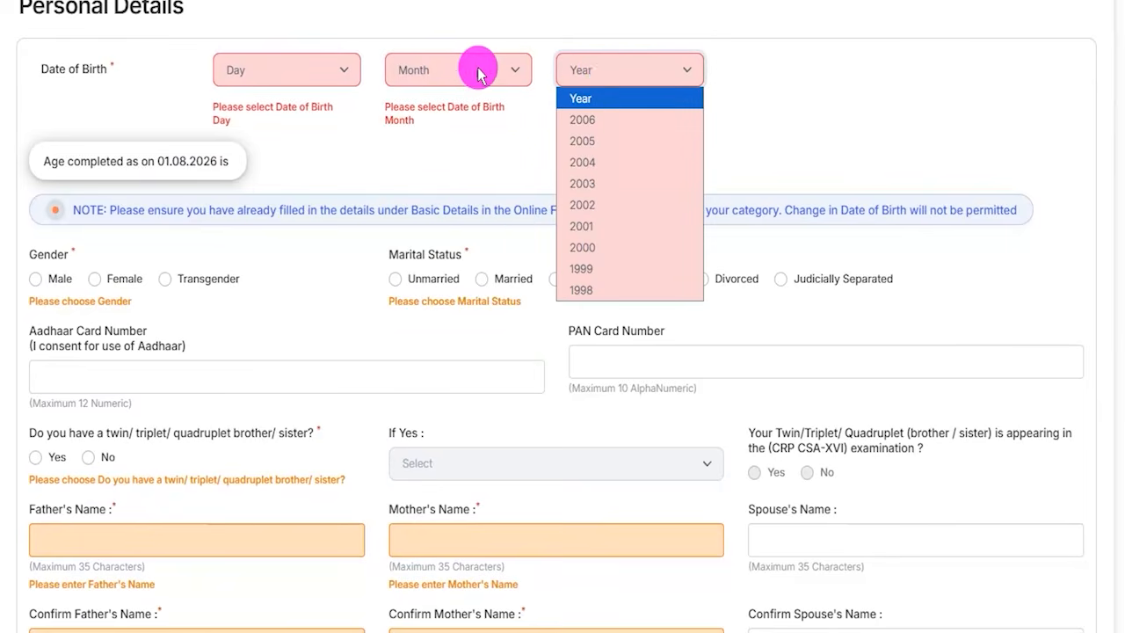
{"action": "left_click", "coordinate": [781, 81]}
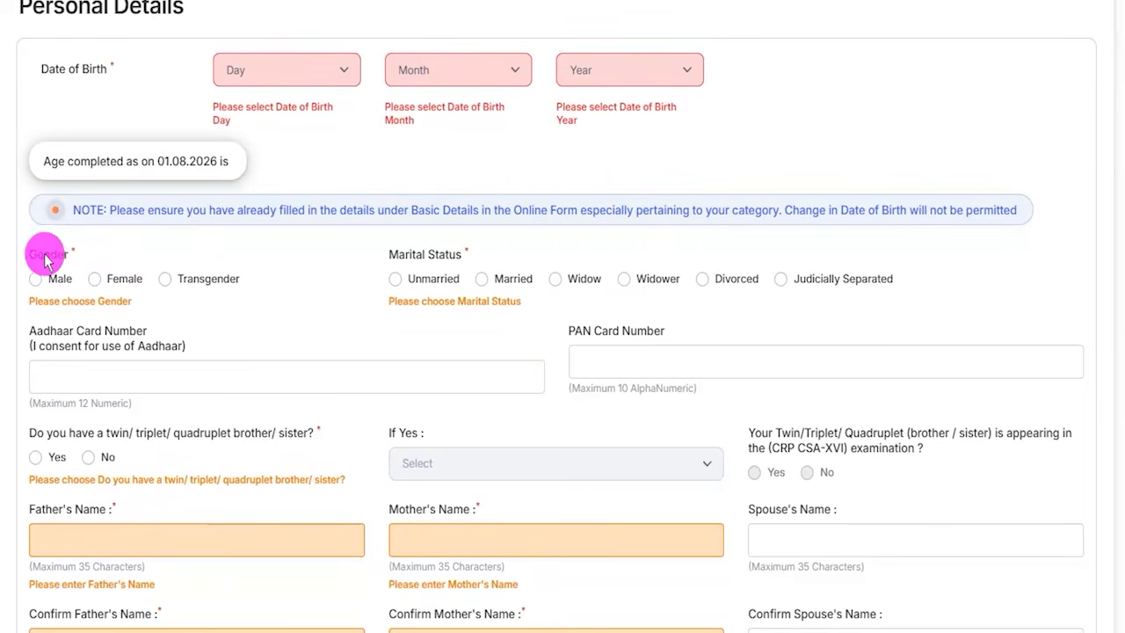
- Set the Gender to Male and the Marital Status to Unmarried
{"action": "scroll", "coordinate": [58, 255], "scroll_direction": "down", "scroll_amount": 2}
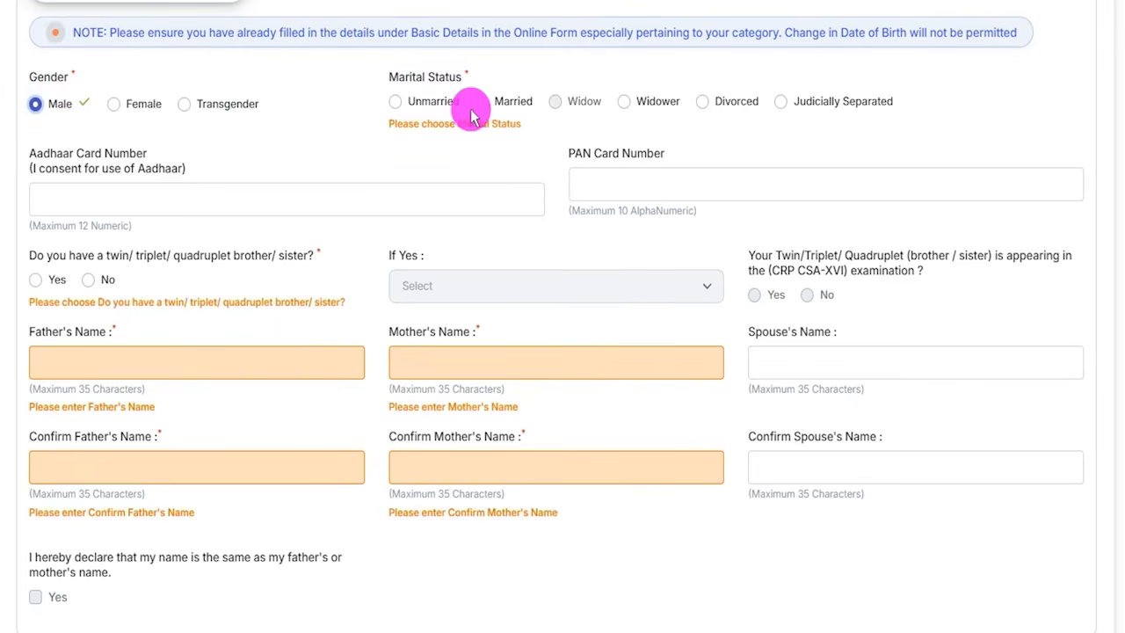
{"action": "left_click", "coordinate": [395, 103]}
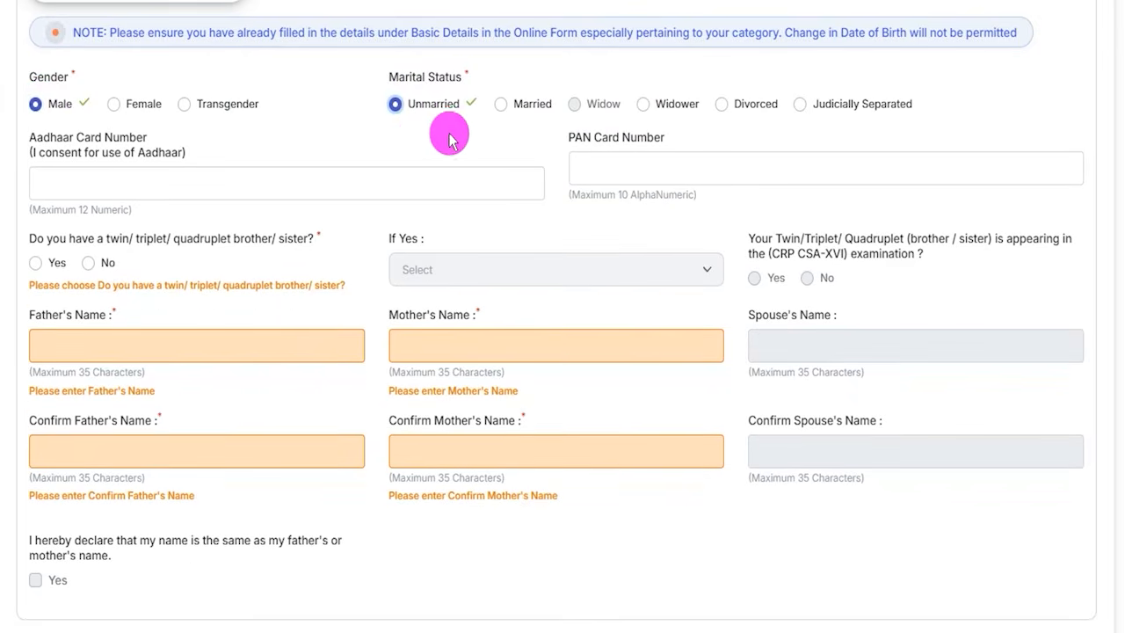
{"action": "key", "text": "ctrl+2"}
{"action": "left_click_drag", "start_coordinate": [212, 181], "coordinate": [268, 133]}
{"action": "left_click_drag", "start_coordinate": [661, 162], "coordinate": [686, 143]}
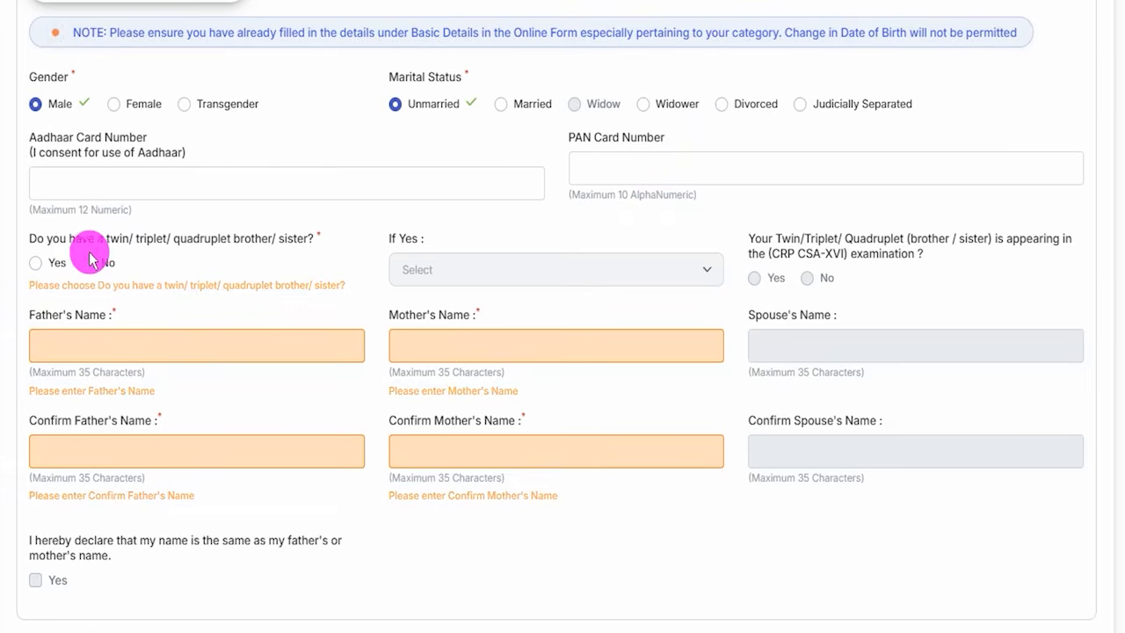
- Try answering Yes to having a twin/triplet/quadruplet sibling, with Twin as the type and Yes to the sibling appearing in the examination
{"action": "left_click", "coordinate": [35, 263]}
{"action": "left_click", "coordinate": [446, 276]}
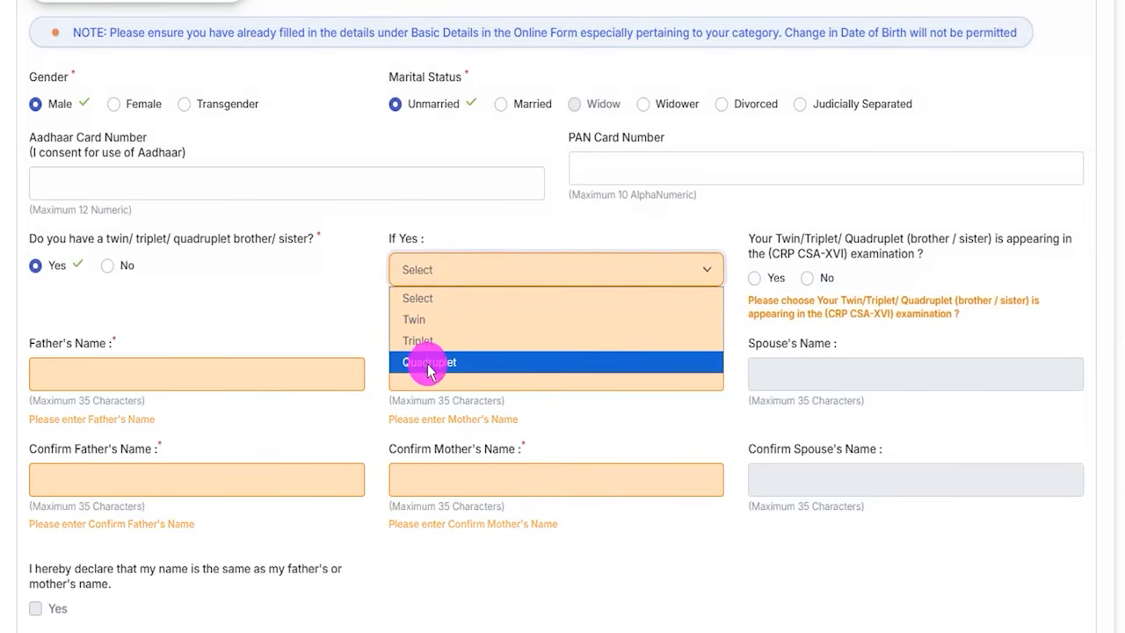
{"action": "left_click", "coordinate": [417, 320]}
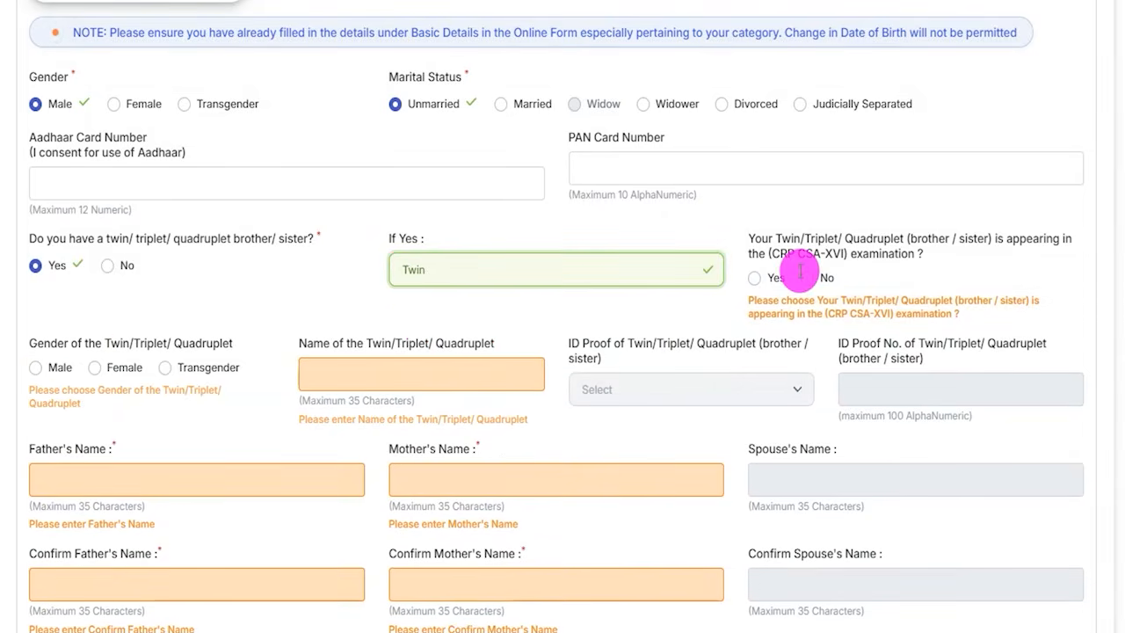
{"action": "left_click", "coordinate": [754, 278]}
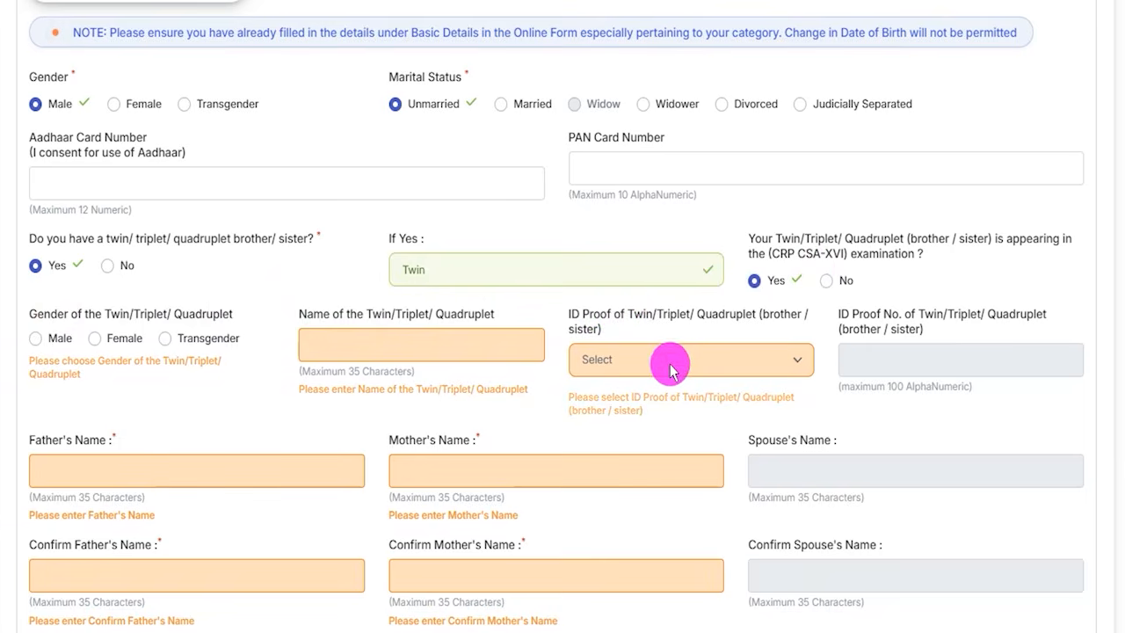
- Answer No to having a twin, triplet or quadruplet brother or sister
{"action": "left_click", "coordinate": [106, 266]}
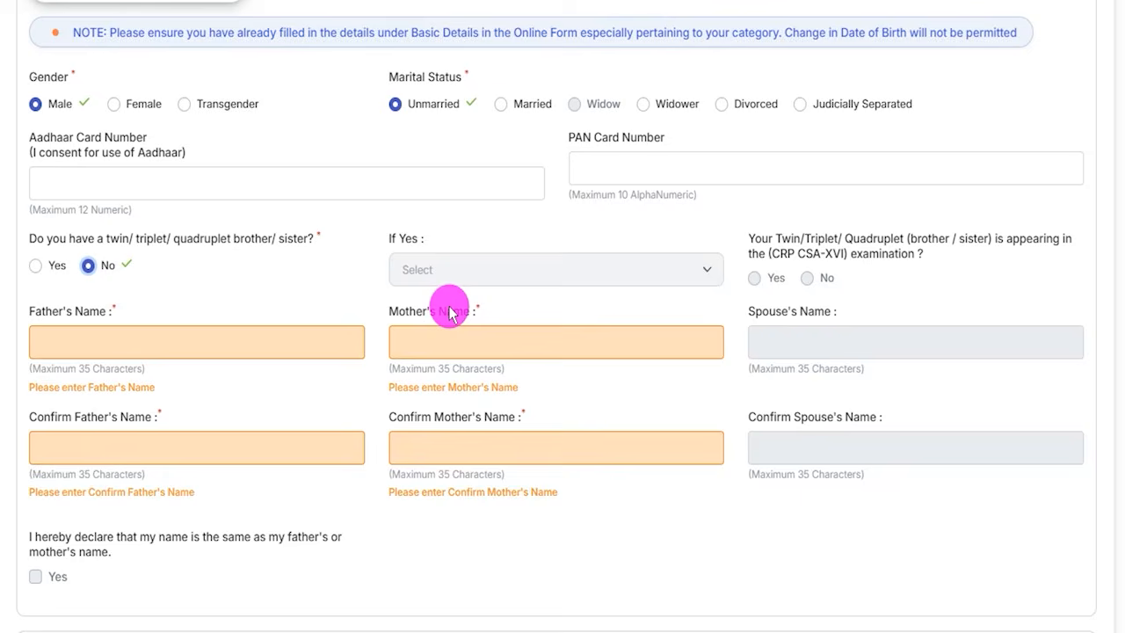
{"action": "scroll", "coordinate": [201, 376], "scroll_direction": "up", "scroll_amount": 1}
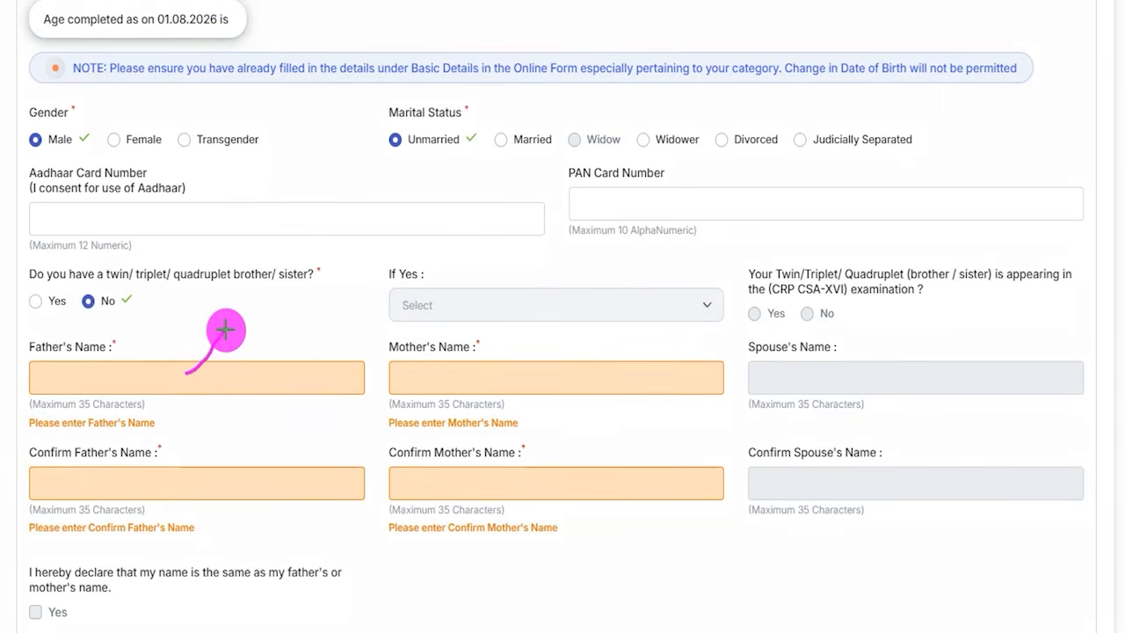
{"action": "left_click_drag", "start_coordinate": [167, 475], "coordinate": [194, 452]}
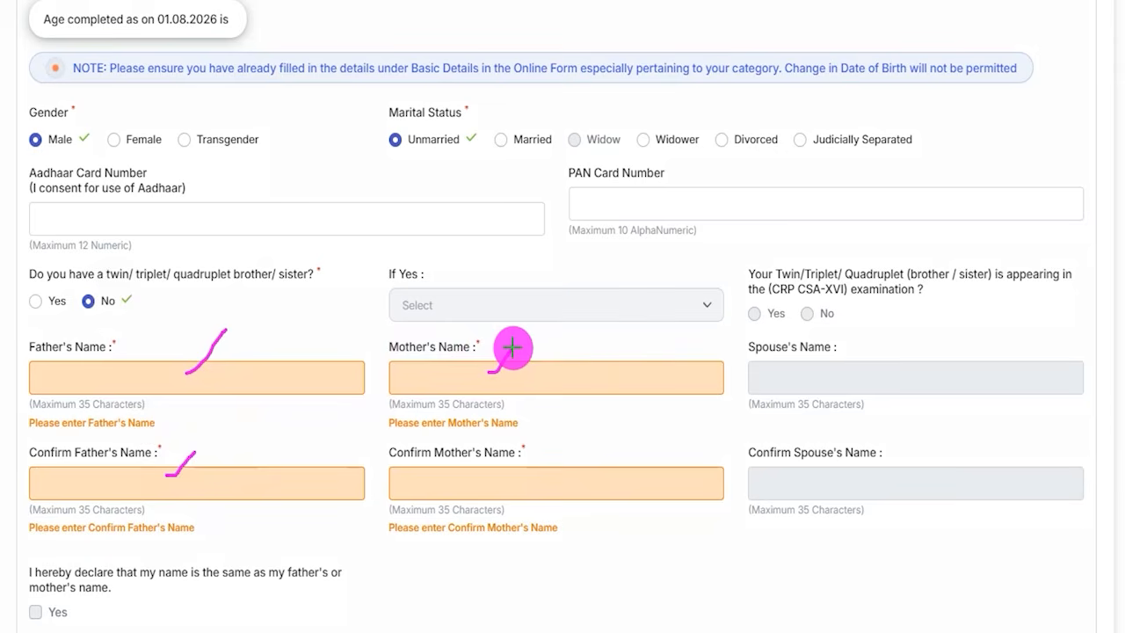
{"action": "left_click_drag", "start_coordinate": [416, 486], "coordinate": [468, 486]}
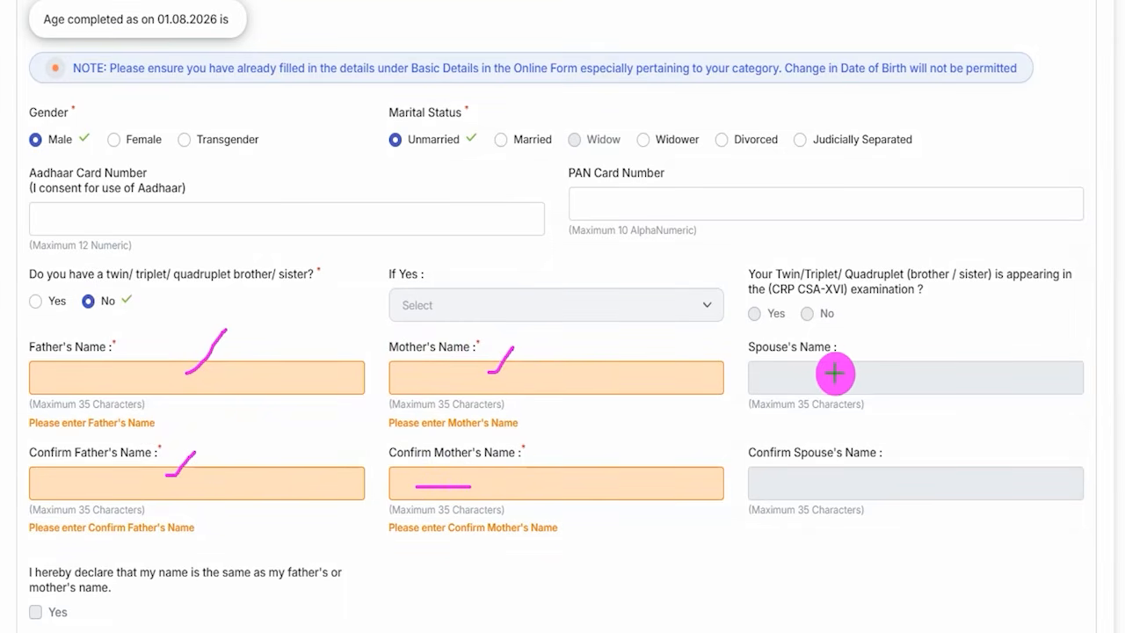
{"action": "left_click_drag", "start_coordinate": [775, 380], "coordinate": [861, 381]}
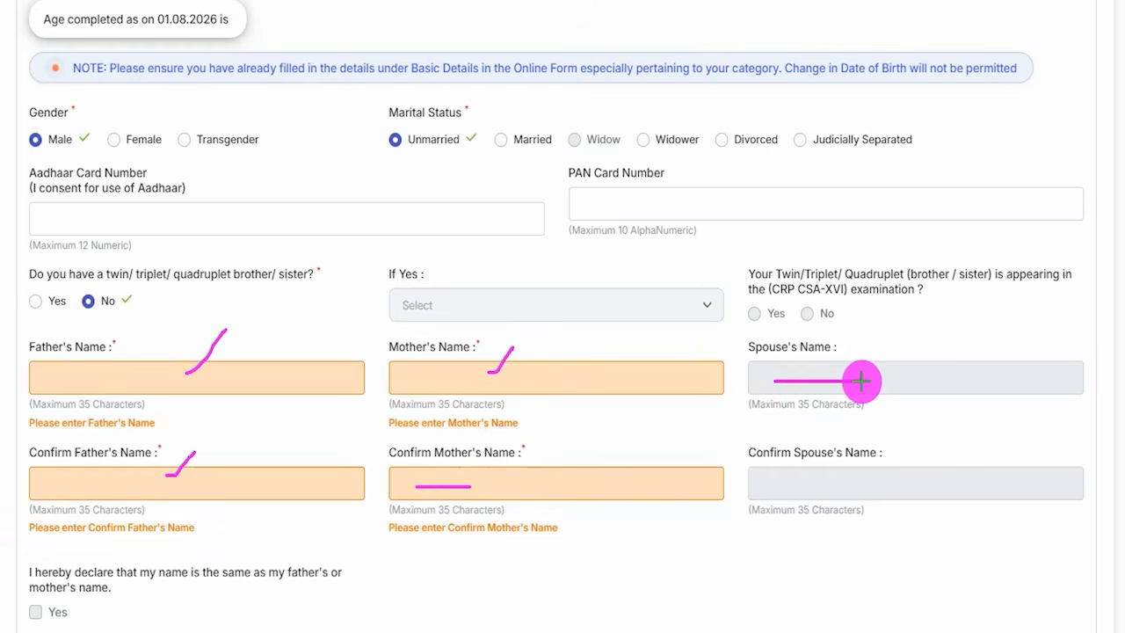
{"action": "left_click_drag", "start_coordinate": [859, 479], "coordinate": [889, 463]}
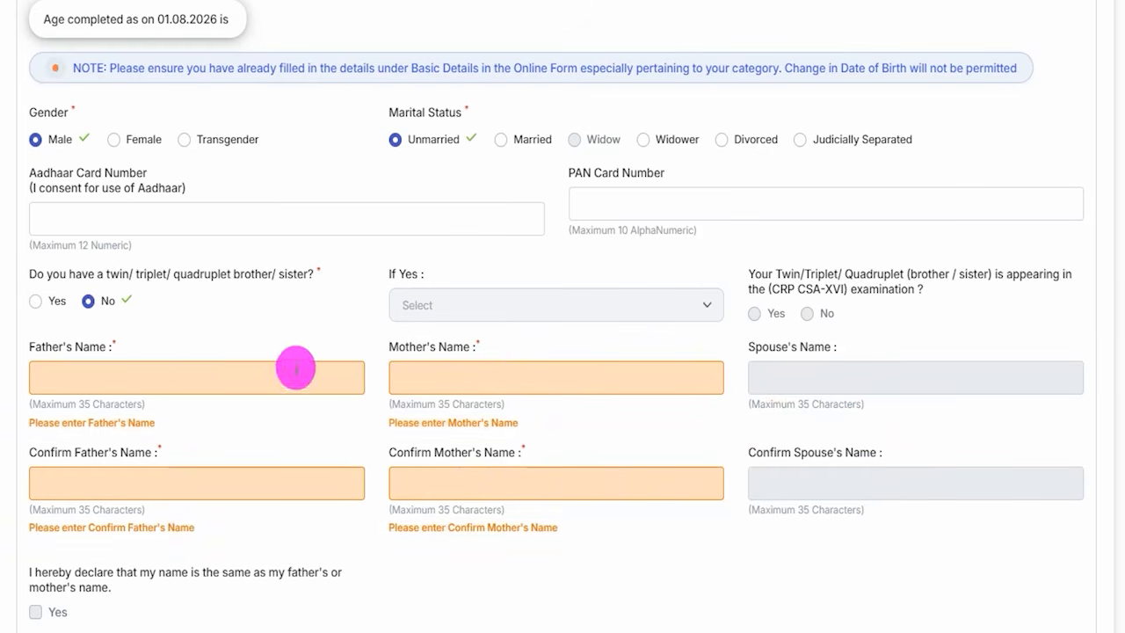
- Examine the parents' name fields, the correspondence and permanent address fields, and the option to reuse the correspondence address as the permanent one
{"action": "scroll", "coordinate": [306, 348], "scroll_direction": "down", "scroll_amount": 2}
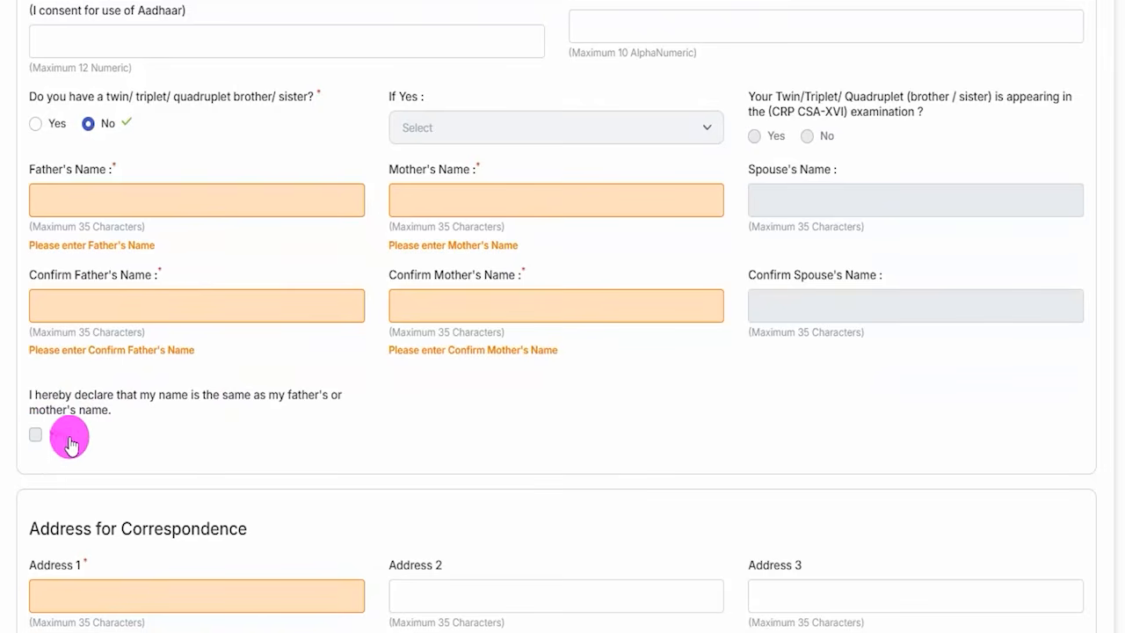
{"action": "scroll", "coordinate": [346, 281], "scroll_direction": "down", "scroll_amount": 5}
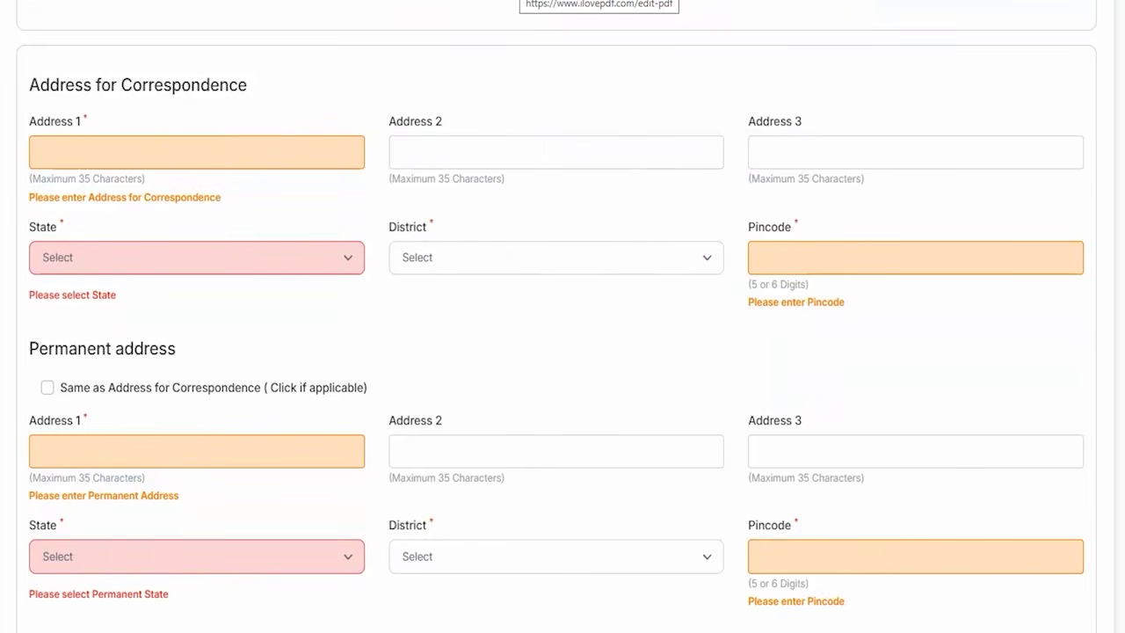
{"action": "scroll", "coordinate": [143, 432], "scroll_direction": "down", "scroll_amount": 2}
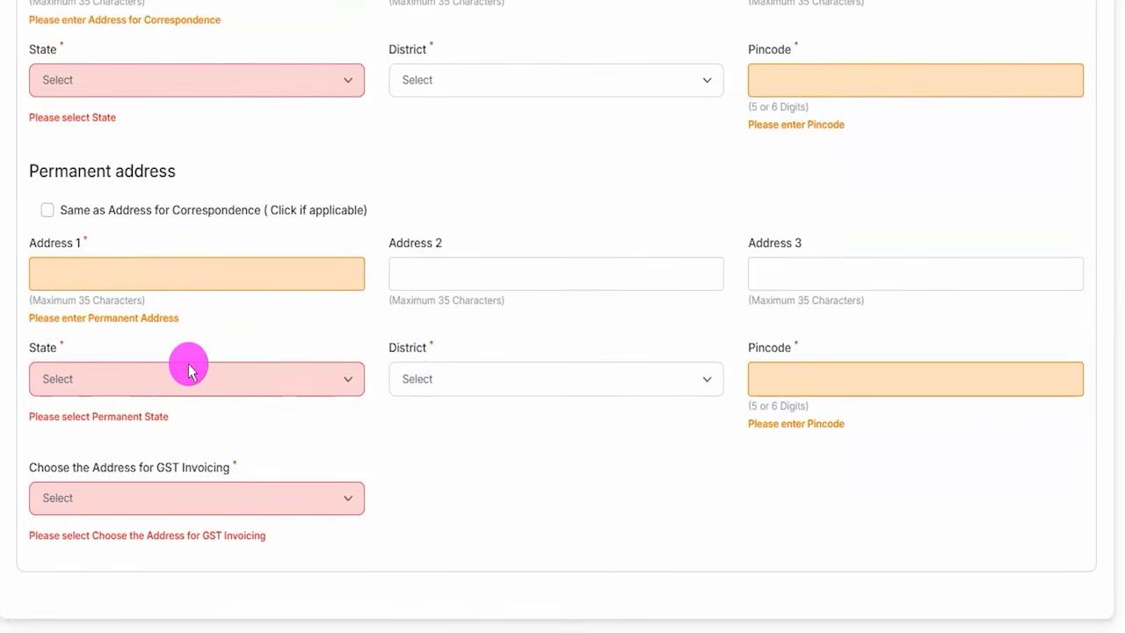
{"action": "left_click", "coordinate": [181, 279]}
{"action": "left_click", "coordinate": [462, 264]}
{"action": "left_click", "coordinate": [819, 276]}
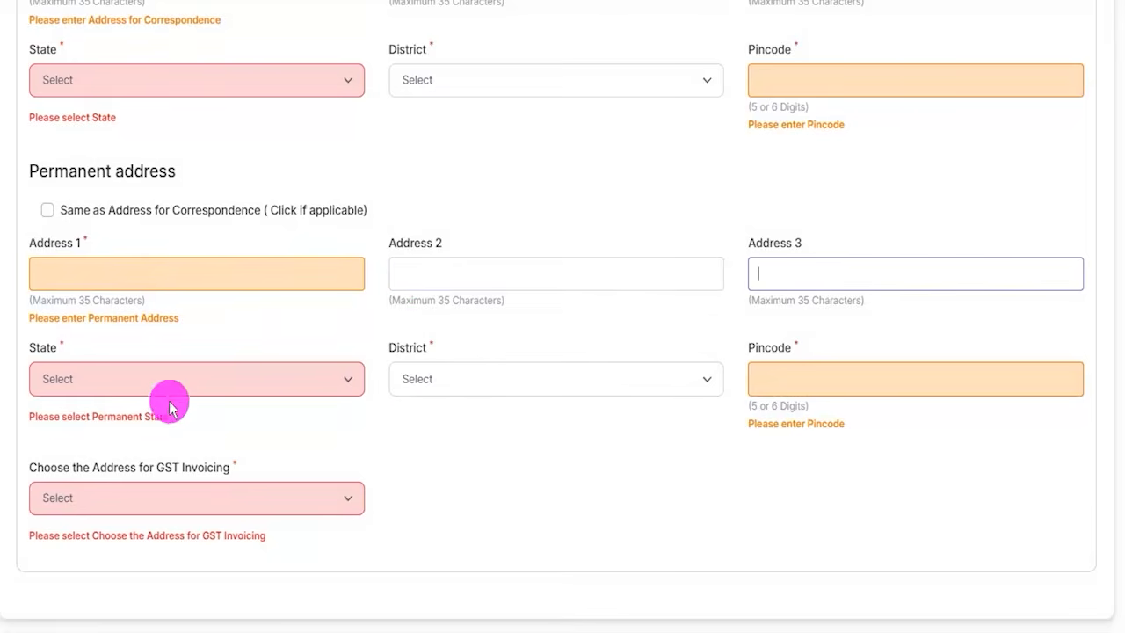
{"action": "left_click", "coordinate": [170, 390]}
{"action": "left_click", "coordinate": [477, 381]}
{"action": "left_click", "coordinate": [428, 495]}
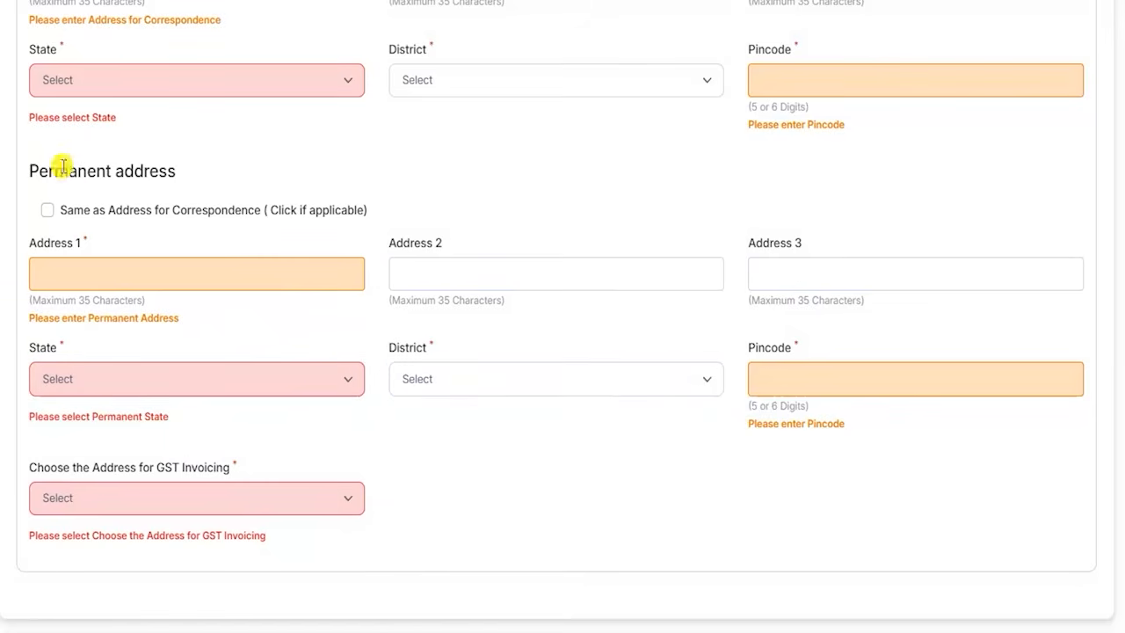
{"action": "scroll", "coordinate": [160, 304], "scroll_direction": "up", "scroll_amount": 3}
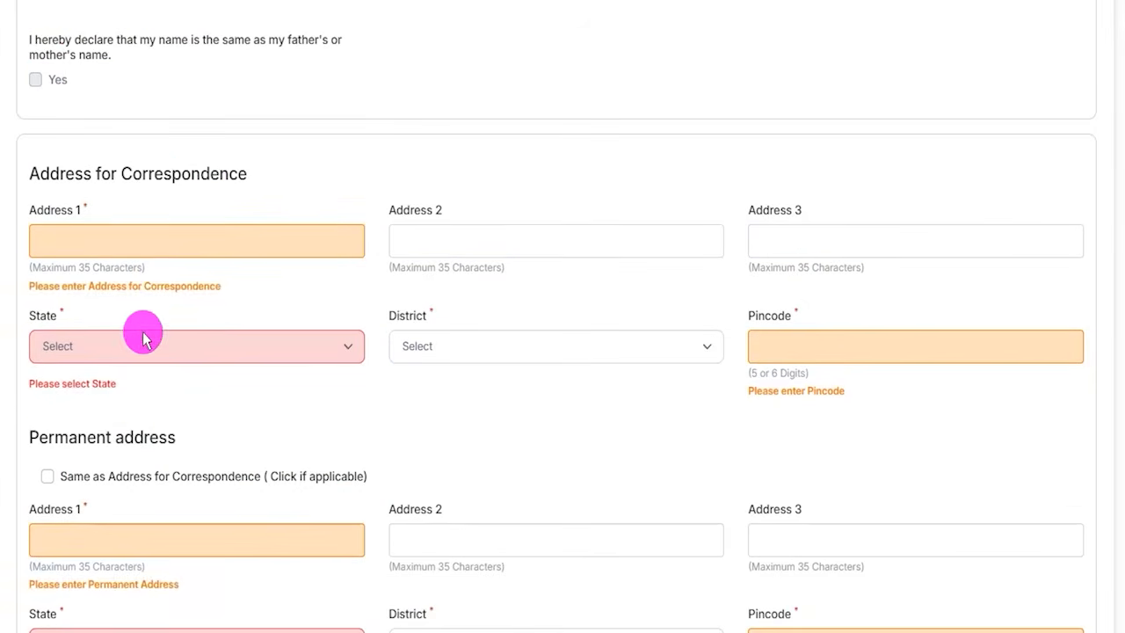
{"action": "scroll", "coordinate": [143, 338], "scroll_direction": "down", "scroll_amount": 1}
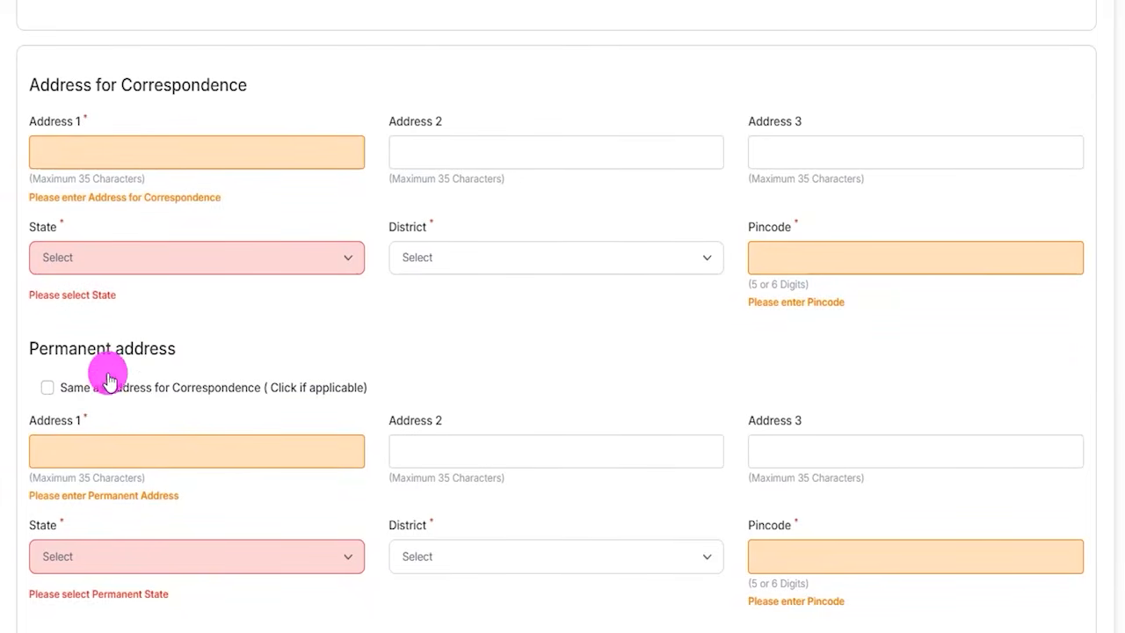
{"action": "left_click_drag", "start_coordinate": [66, 406], "coordinate": [261, 396]}
{"action": "mouse_move", "coordinate": [48, 387]}
{"action": "left_mouse_down"}
{"action": "mouse_move", "coordinate": [117, 339]}
{"action": "mouse_move", "coordinate": [259, 323]}
{"action": "left_mouse_up"}
{"action": "left_click_drag", "start_coordinate": [118, 91], "coordinate": [222, 95]}
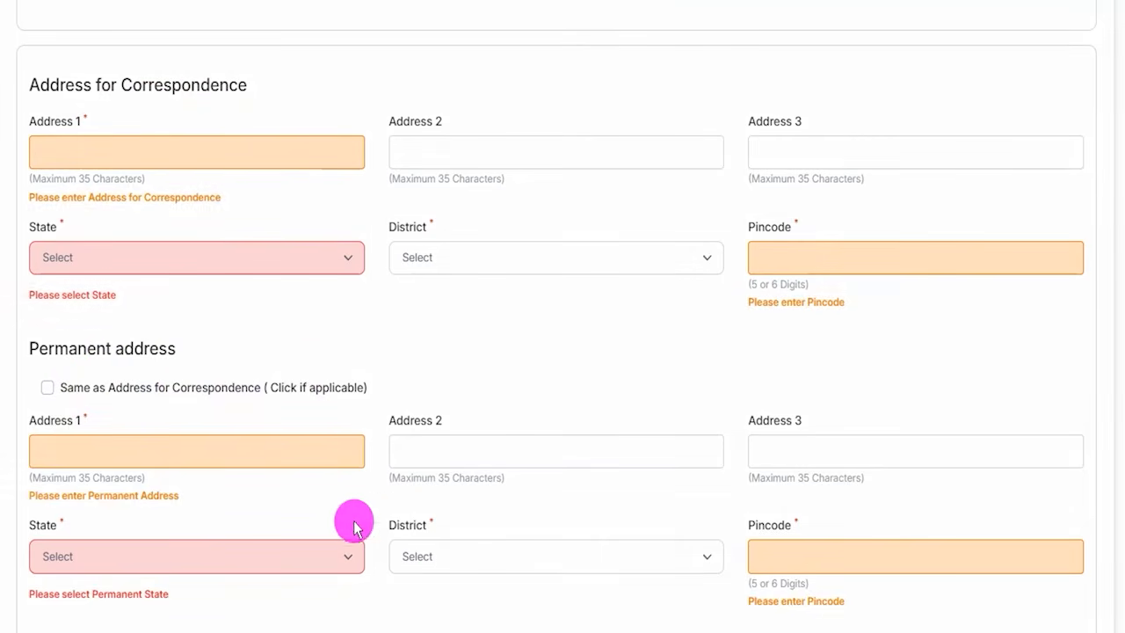
- Choose Permanent Address as the address for GST invoicing
{"action": "scroll", "coordinate": [343, 410], "scroll_direction": "down", "scroll_amount": 3}
{"action": "scroll", "coordinate": [343, 410], "scroll_direction": "down", "scroll_amount": 1}
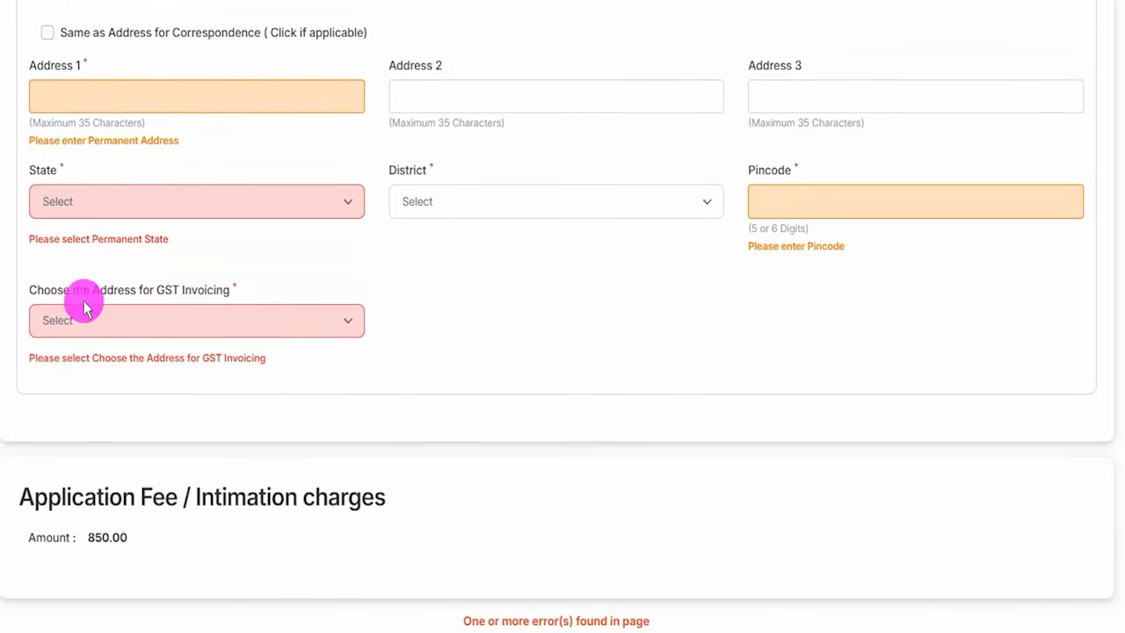
{"action": "left_click", "coordinate": [175, 325]}
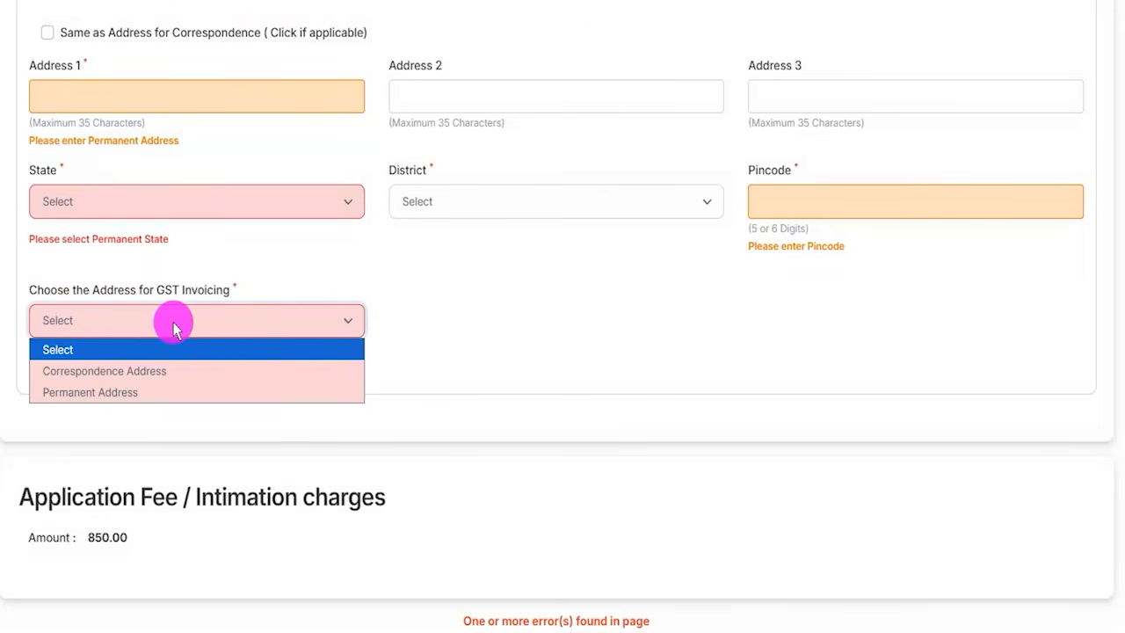
{"action": "left_click", "coordinate": [121, 392]}
- Examine the application fee and the options to validate the details and save them to continue
{"action": "scroll", "coordinate": [483, 356], "scroll_direction": "down", "scroll_amount": 2}
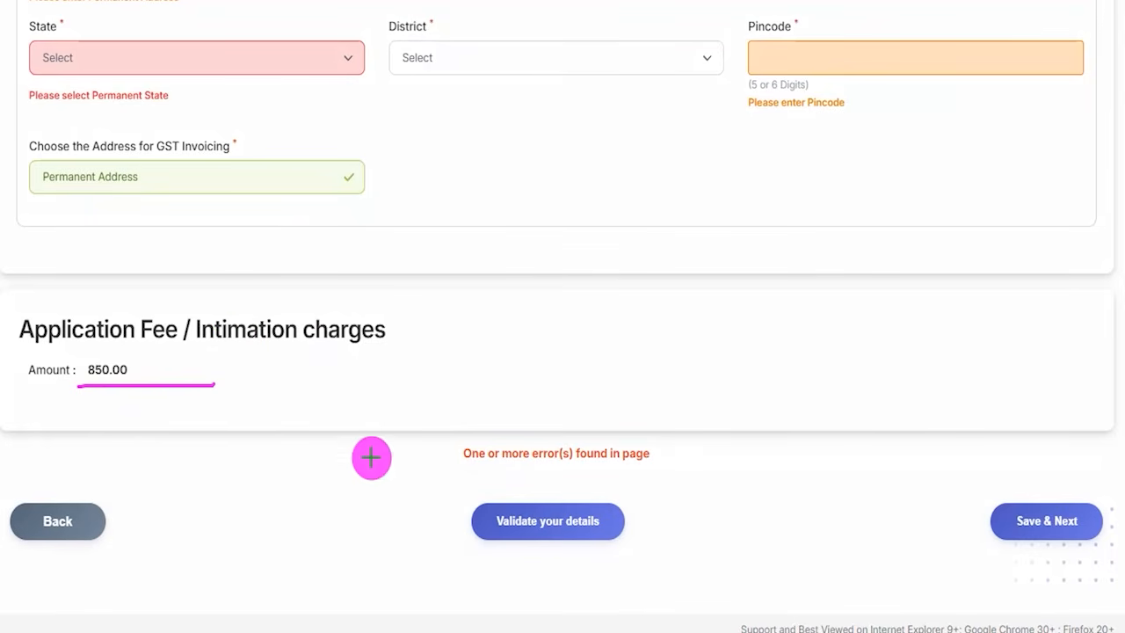
{"action": "left_click_drag", "start_coordinate": [409, 427], "coordinate": [468, 499]}
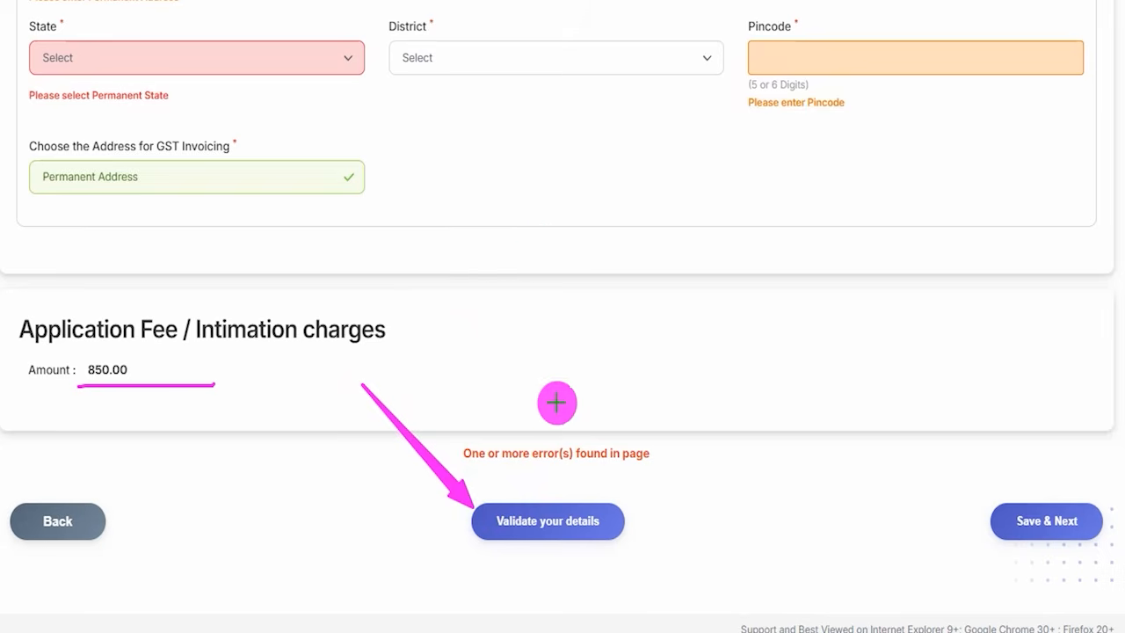
{"action": "left_click_drag", "start_coordinate": [921, 327], "coordinate": [1003, 494]}
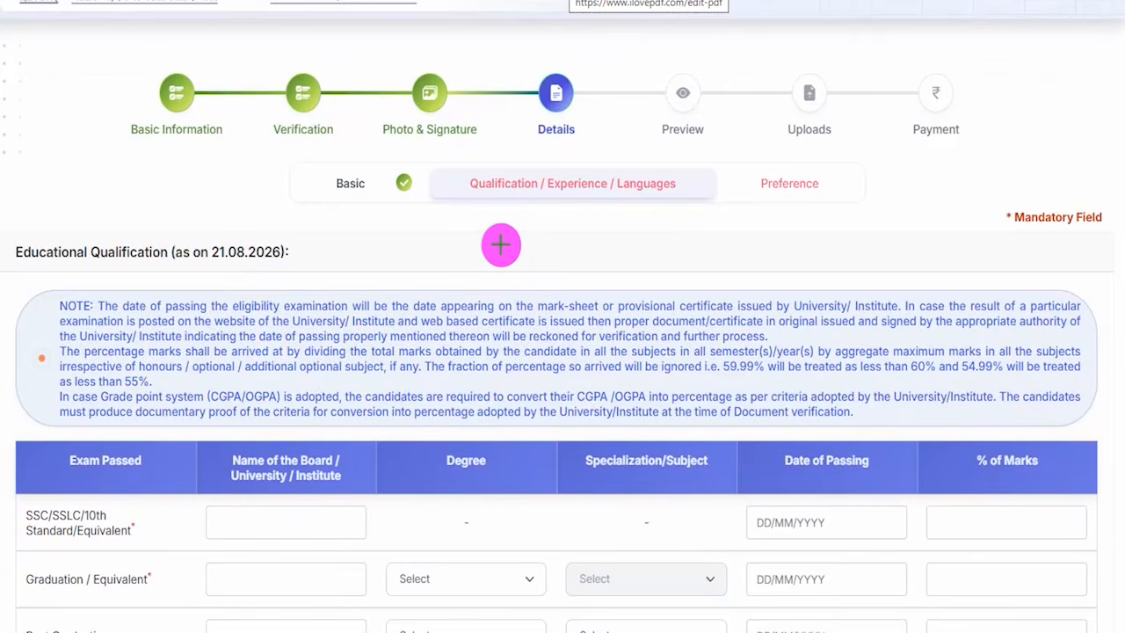
- In the SSC/SSLC/10th Standard row, enter CBSE as the board and 85.00 as the percentage of marks
{"action": "left_click_drag", "start_coordinate": [473, 239], "coordinate": [522, 232]}
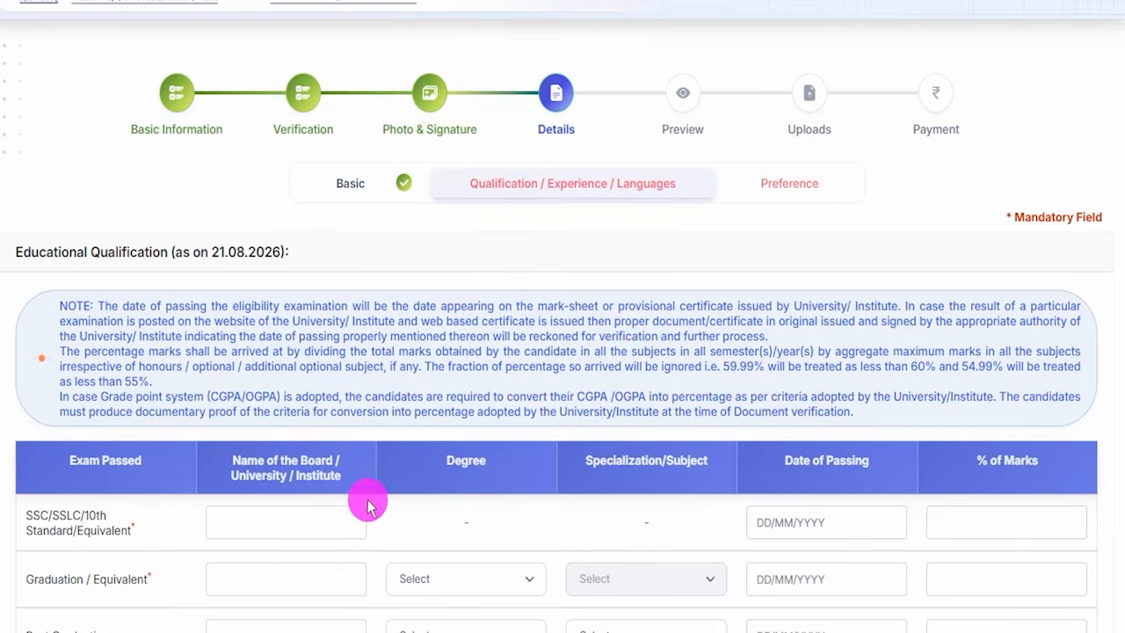
{"action": "scroll", "coordinate": [385, 517], "scroll_direction": "down", "scroll_amount": 4}
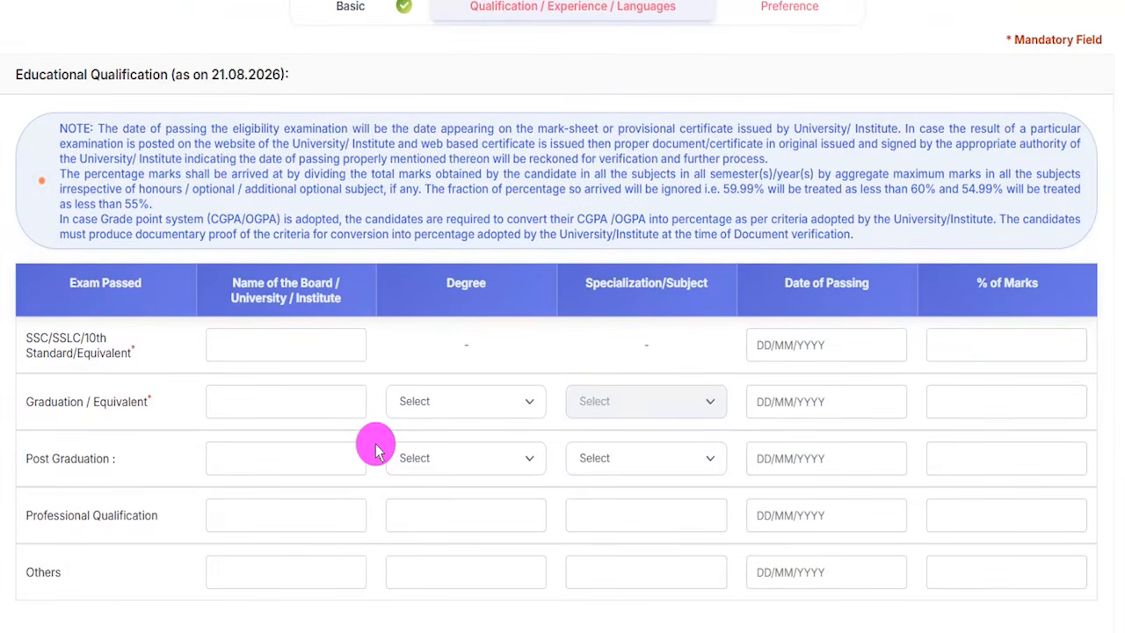
{"action": "scroll", "coordinate": [375, 450], "scroll_direction": "down", "scroll_amount": 2}
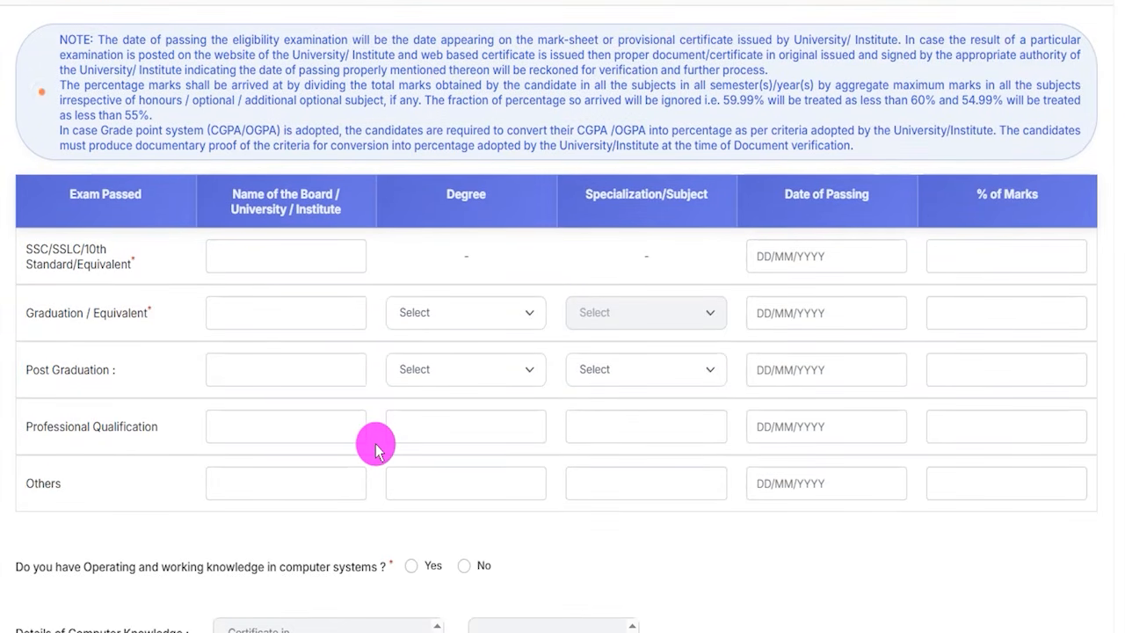
{"action": "scroll", "coordinate": [375, 450], "scroll_direction": "down", "scroll_amount": 2}
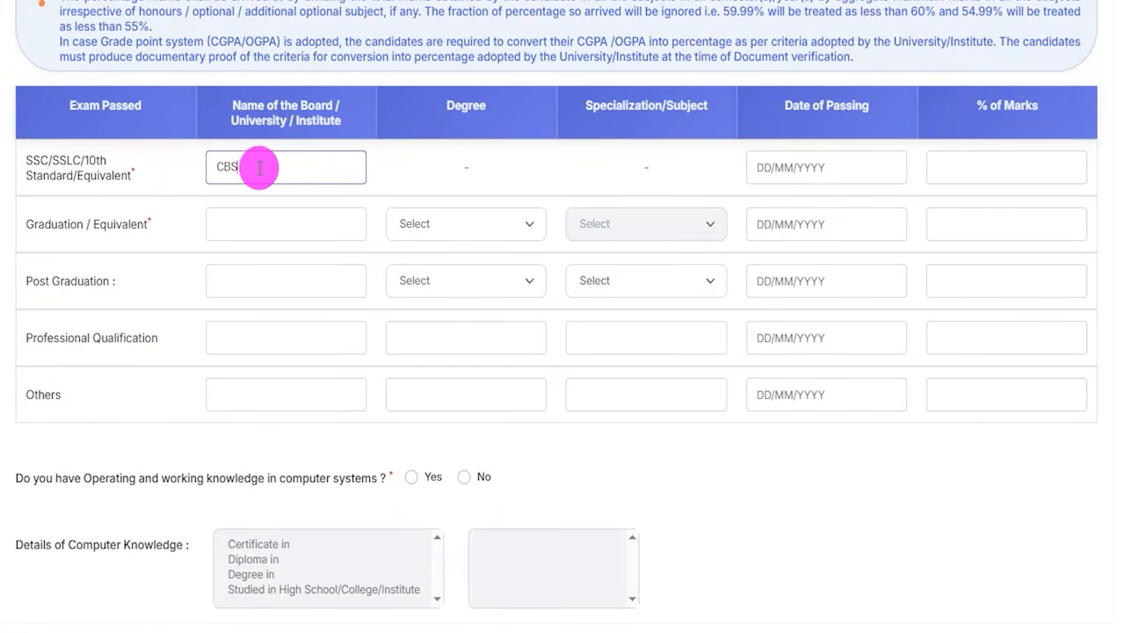
{"action": "left_click", "coordinate": [823, 172]}
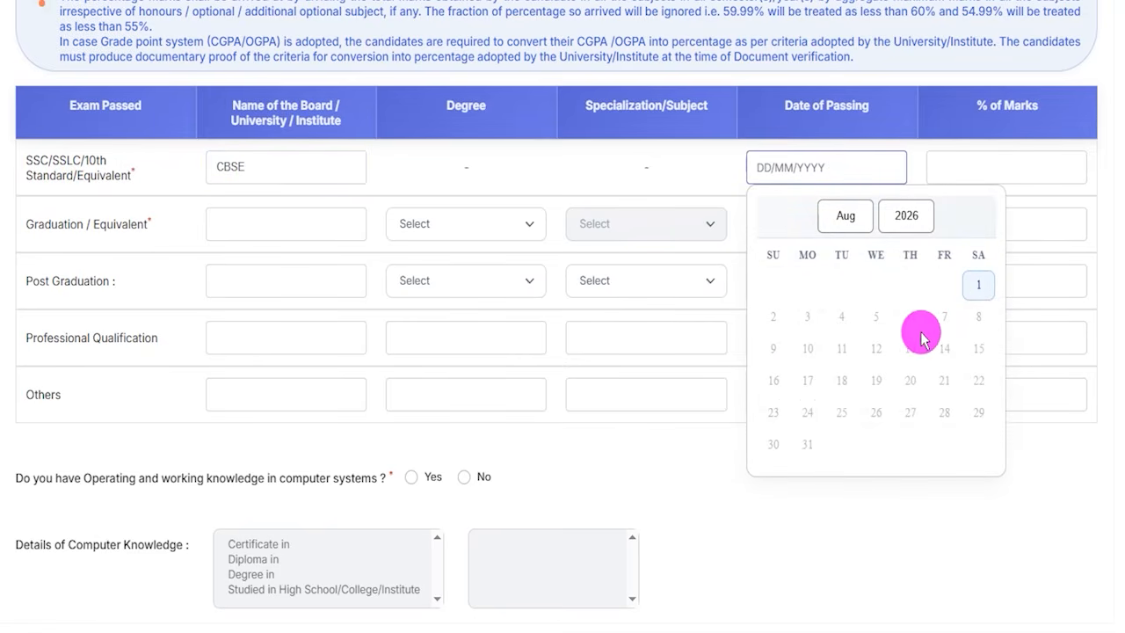
{"action": "left_click", "coordinate": [999, 159]}
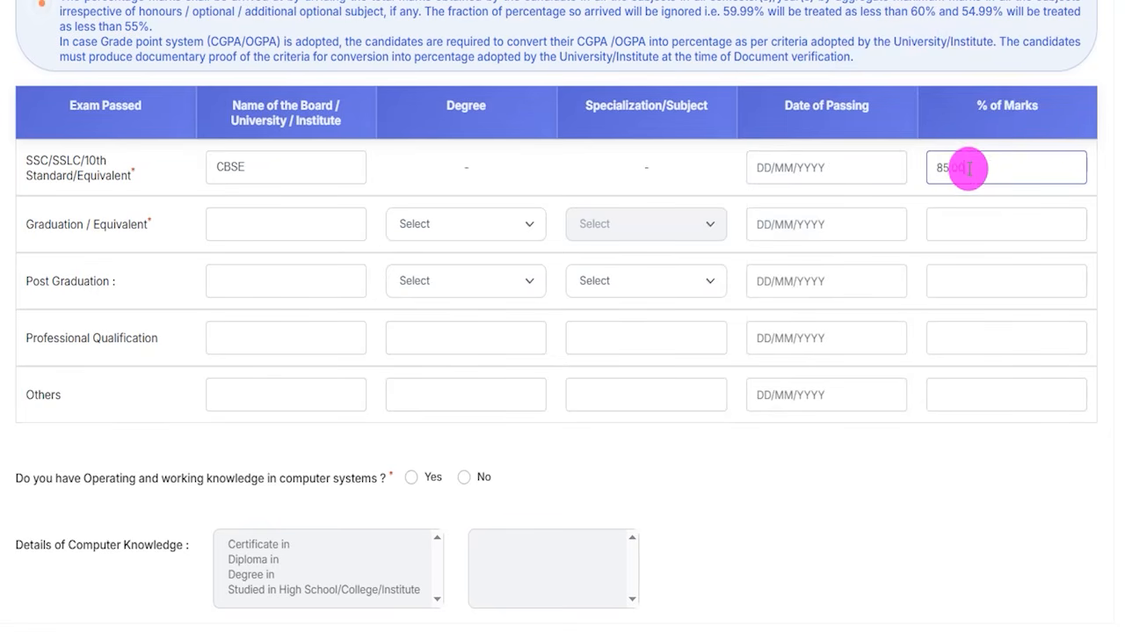
{"action": "left_click", "coordinate": [124, 225]}
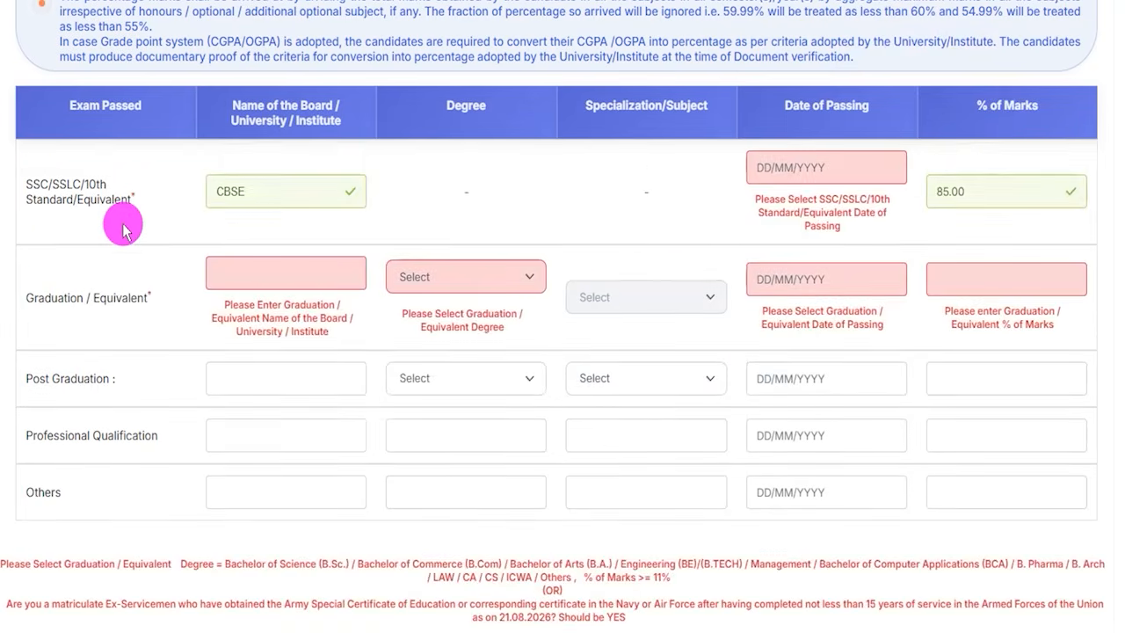
- In the Graduation row, enter CCS as the university, with Bachelor of Arts (B.A.) as the degree and Hindi as the subject
{"action": "left_click", "coordinate": [265, 271]}
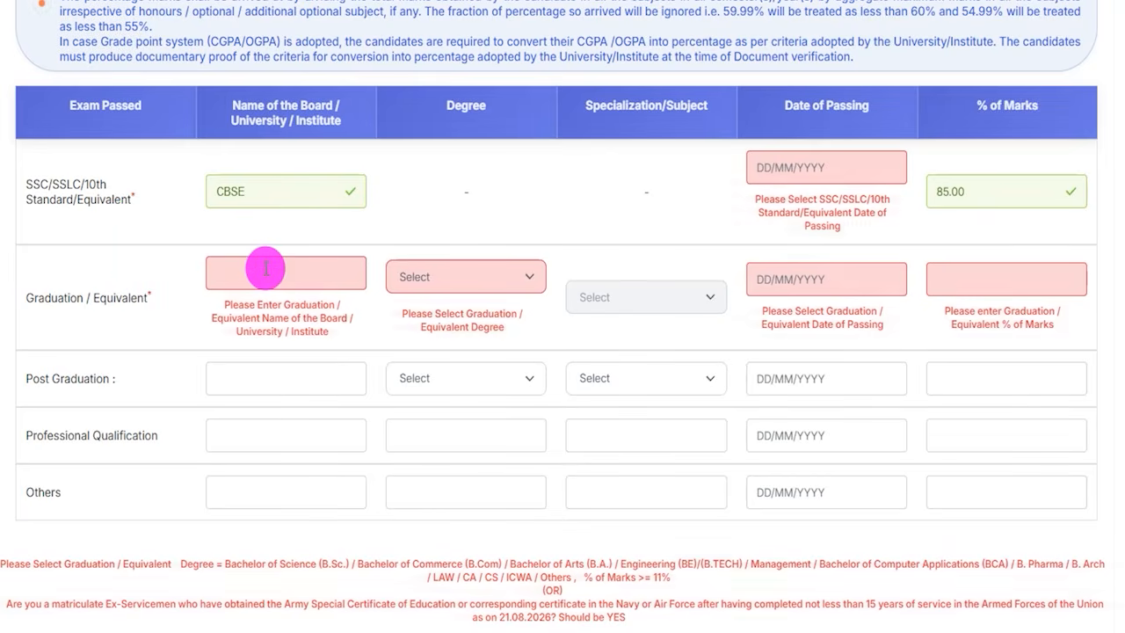
{"action": "type", "text": "CS"}
{"action": "left_click", "coordinate": [465, 277]}
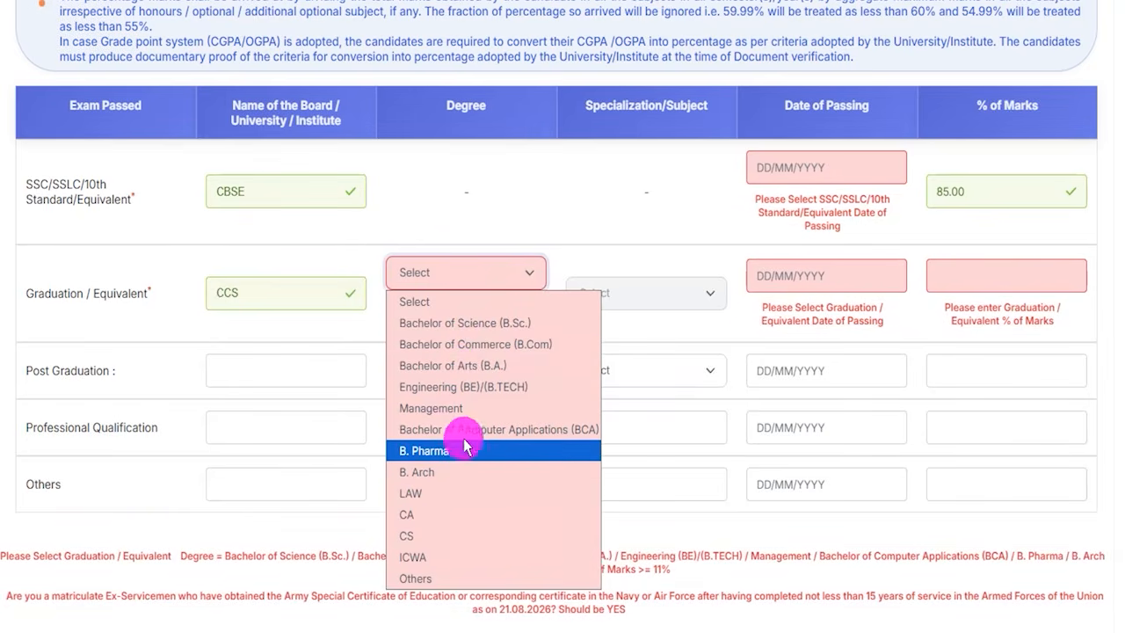
{"action": "left_click", "coordinate": [466, 365]}
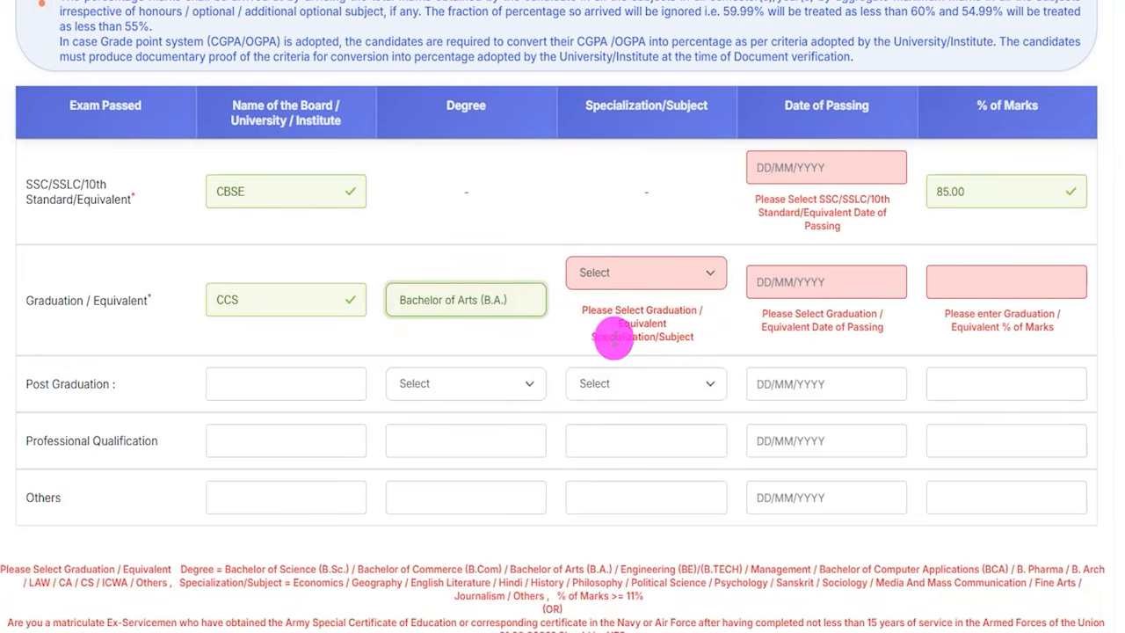
{"action": "left_click", "coordinate": [629, 280]}
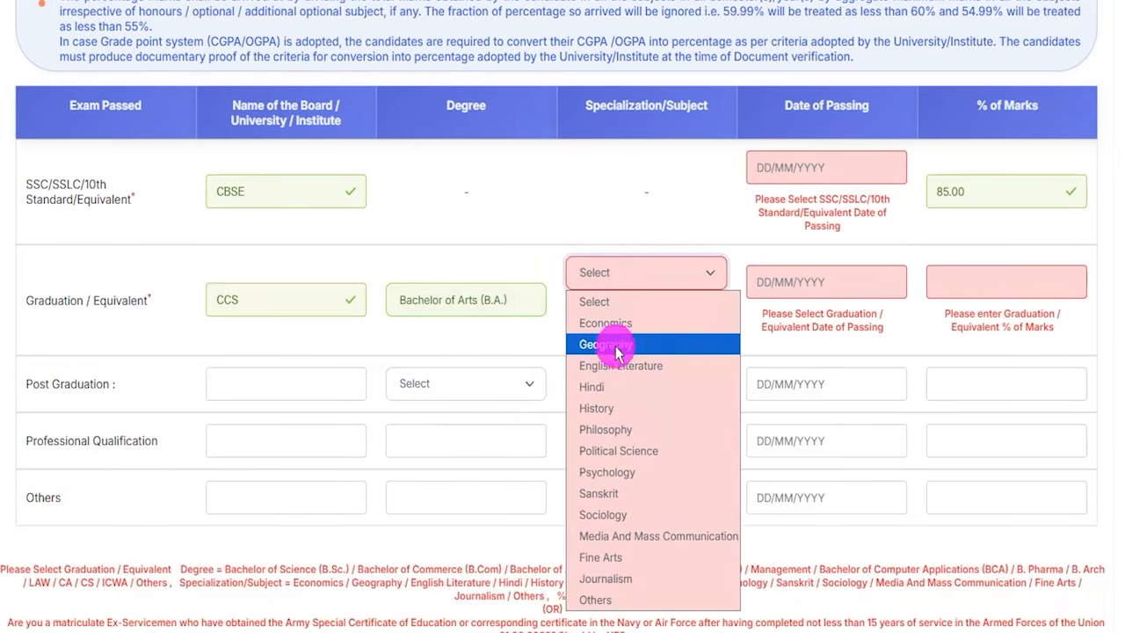
{"action": "left_click", "coordinate": [603, 386]}
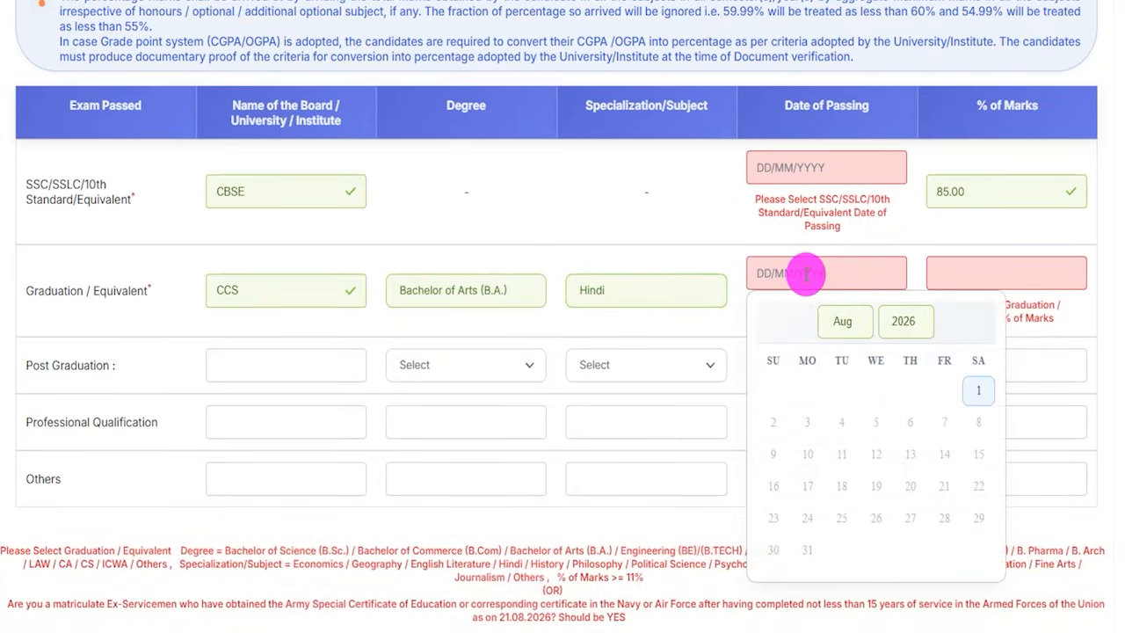
- Set the percentage of marks for Graduation / Equivalent to 85.00
{"action": "left_click", "coordinate": [954, 276]}
{"action": "type", "text": "85.00"}
{"action": "left_click", "coordinate": [1112, 352]}
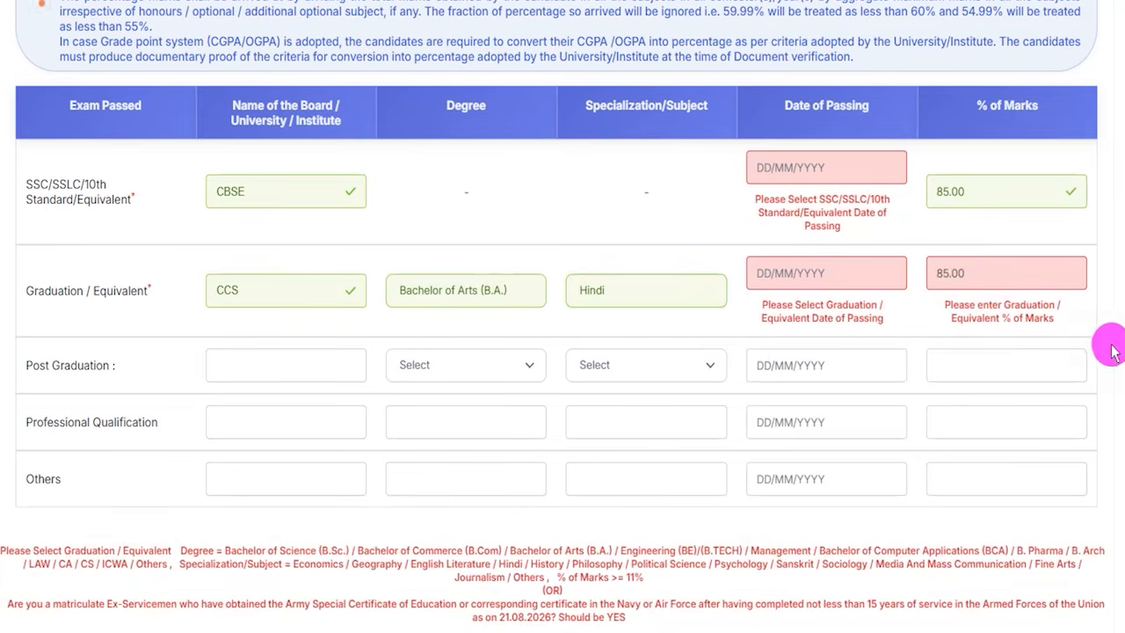
{"action": "left_click", "coordinate": [561, 426]}
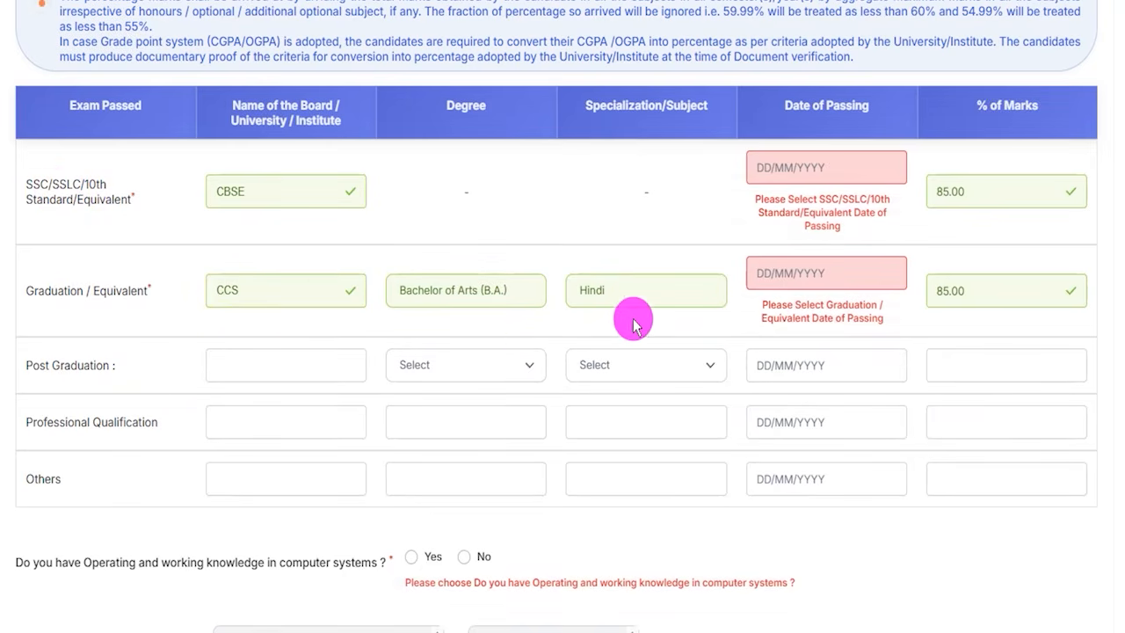
- Answer Yes to having operating and working knowledge in computer systems
{"action": "scroll", "coordinate": [530, 343], "scroll_direction": "down", "scroll_amount": 1}
{"action": "scroll", "coordinate": [519, 317], "scroll_direction": "down", "scroll_amount": 2}
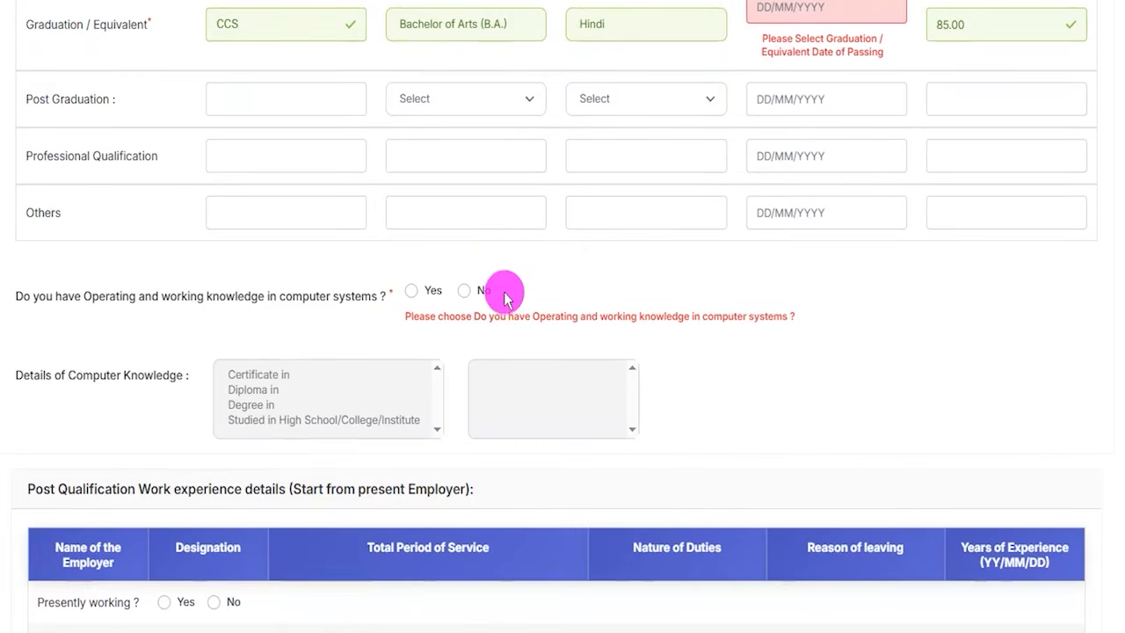
{"action": "left_click", "coordinate": [411, 291]}
{"action": "scroll", "coordinate": [290, 402], "scroll_direction": "up", "scroll_amount": 3}
{"action": "scroll", "coordinate": [291, 402], "scroll_direction": "down", "scroll_amount": 2}
{"action": "scroll", "coordinate": [292, 405], "scroll_direction": "down", "scroll_amount": 1}
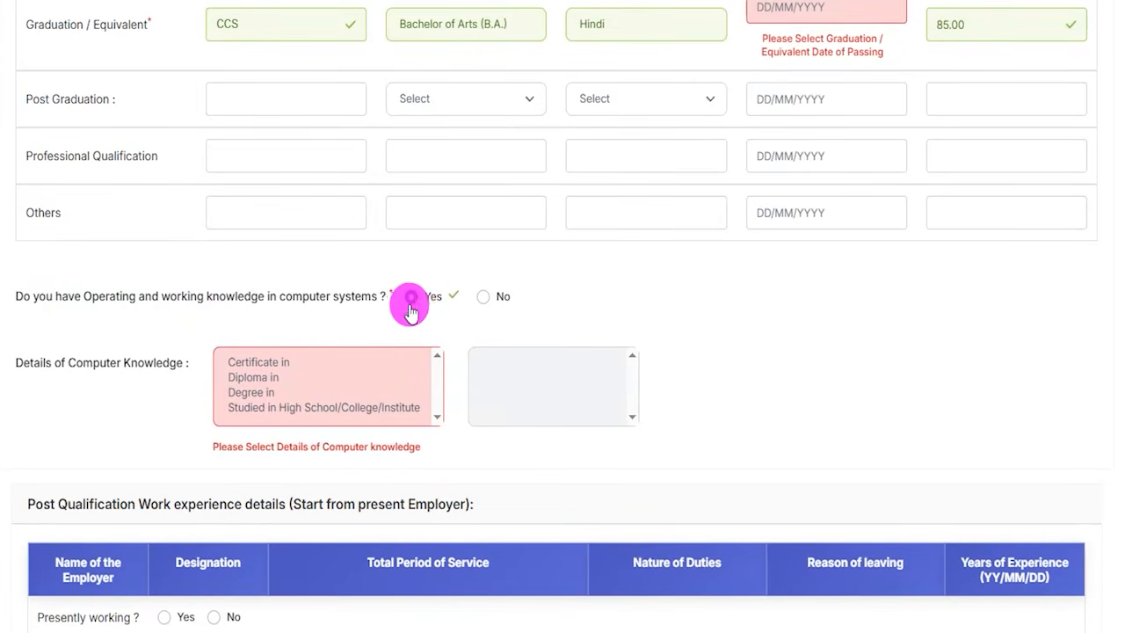
- Try the Certificate, Diploma, Degree and Studied in High School/College/Institute options for computer knowledge, including Diploma in Computer language
{"action": "left_click", "coordinate": [251, 364]}
{"action": "left_click", "coordinate": [258, 377]}
{"action": "left_click", "coordinate": [263, 394]}
{"action": "left_click", "coordinate": [277, 411]}
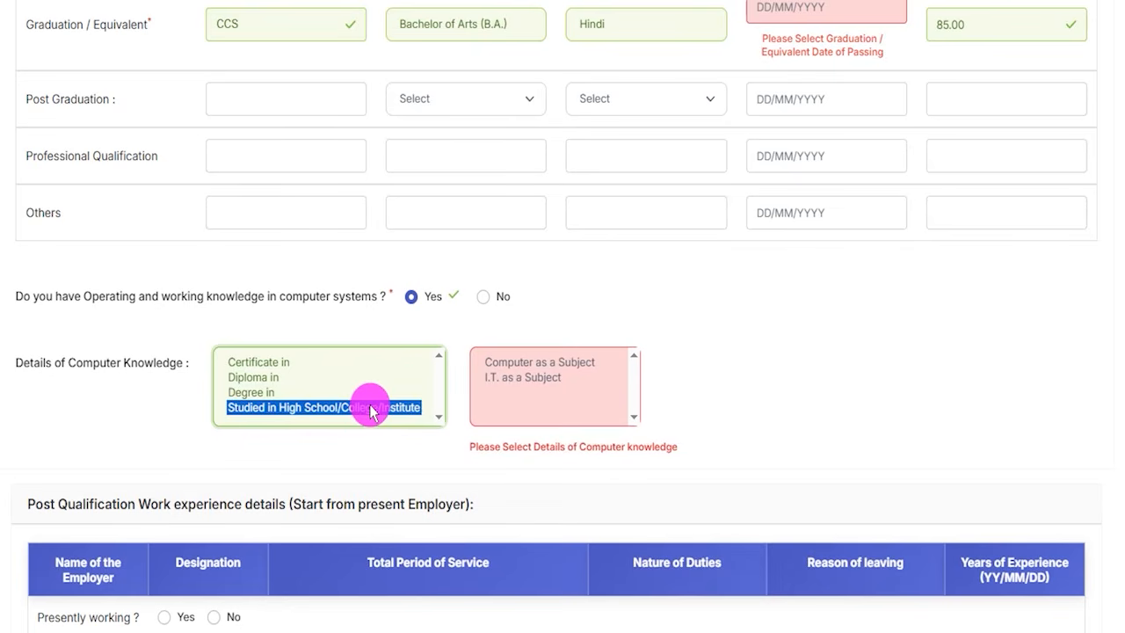
{"action": "left_click", "coordinate": [262, 377]}
{"action": "left_click", "coordinate": [518, 378]}
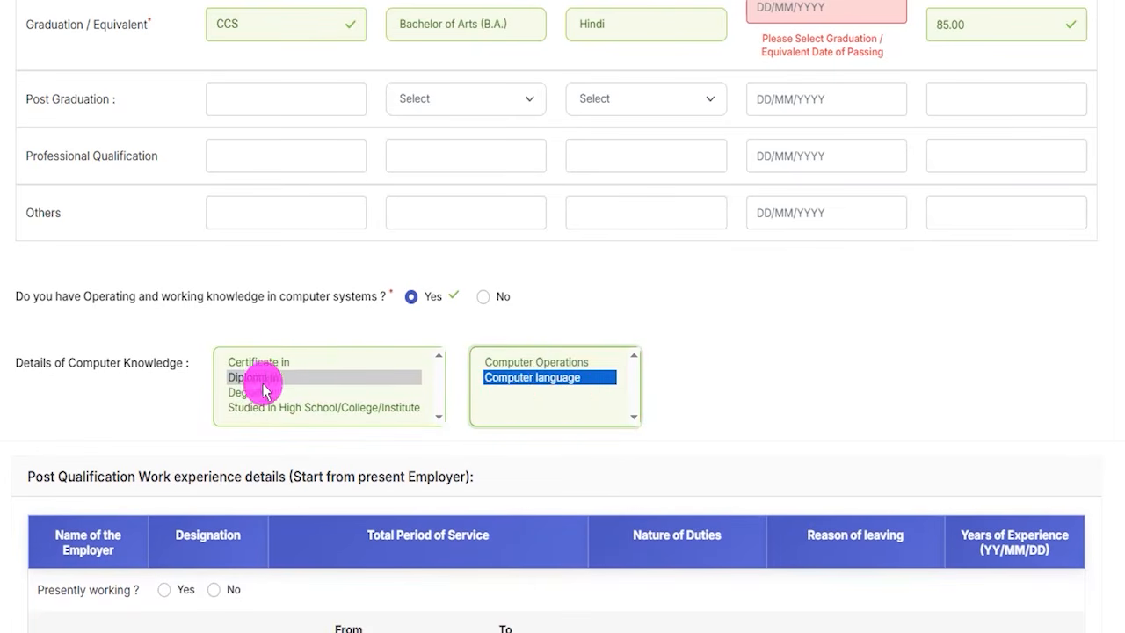
- Set the details of computer knowledge to Degree in Computer language
{"action": "left_click", "coordinate": [326, 390]}
{"action": "left_click", "coordinate": [502, 373]}
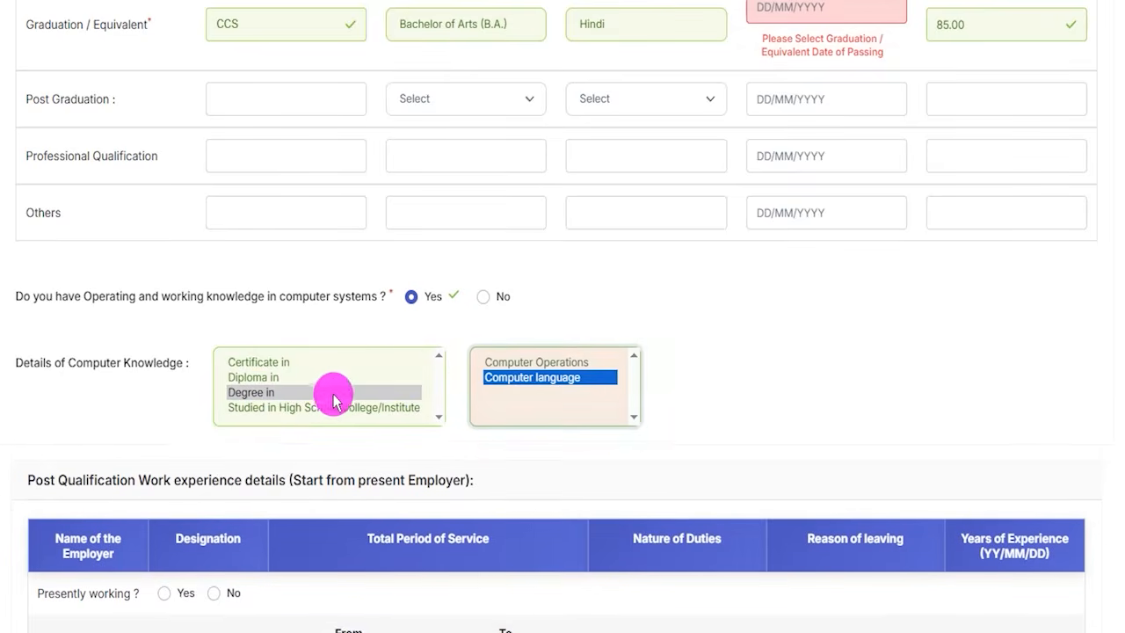
- Examine the Post Qualification Work experience fields, including the employer, designation, period of service and presently working choices
{"action": "scroll", "coordinate": [495, 449], "scroll_direction": "down", "scroll_amount": 3}
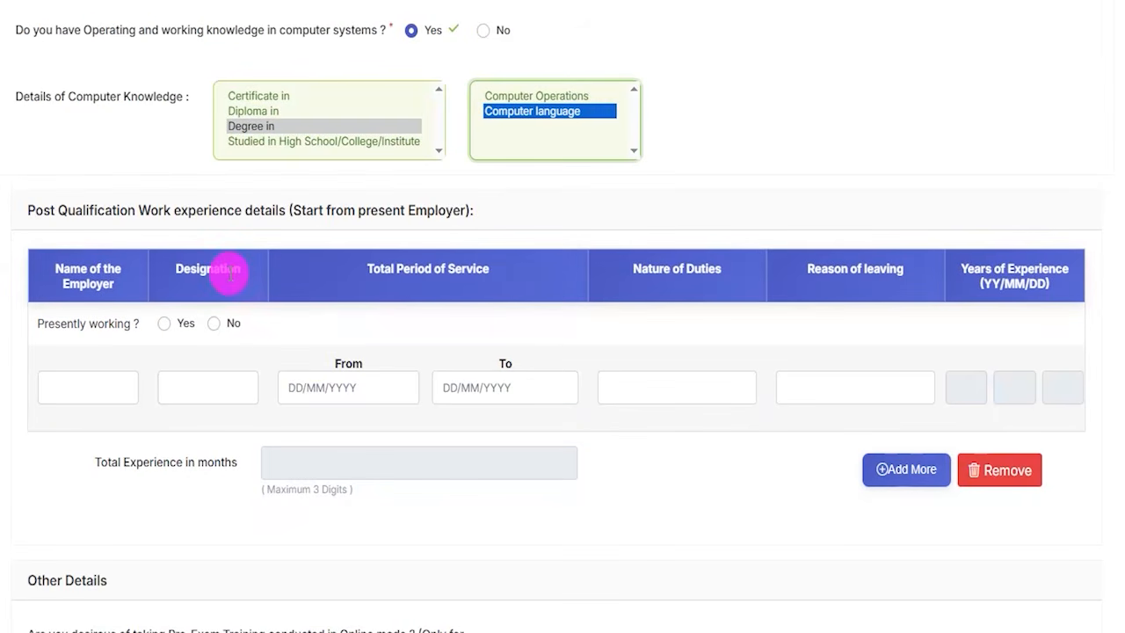
{"action": "left_click", "coordinate": [79, 204]}
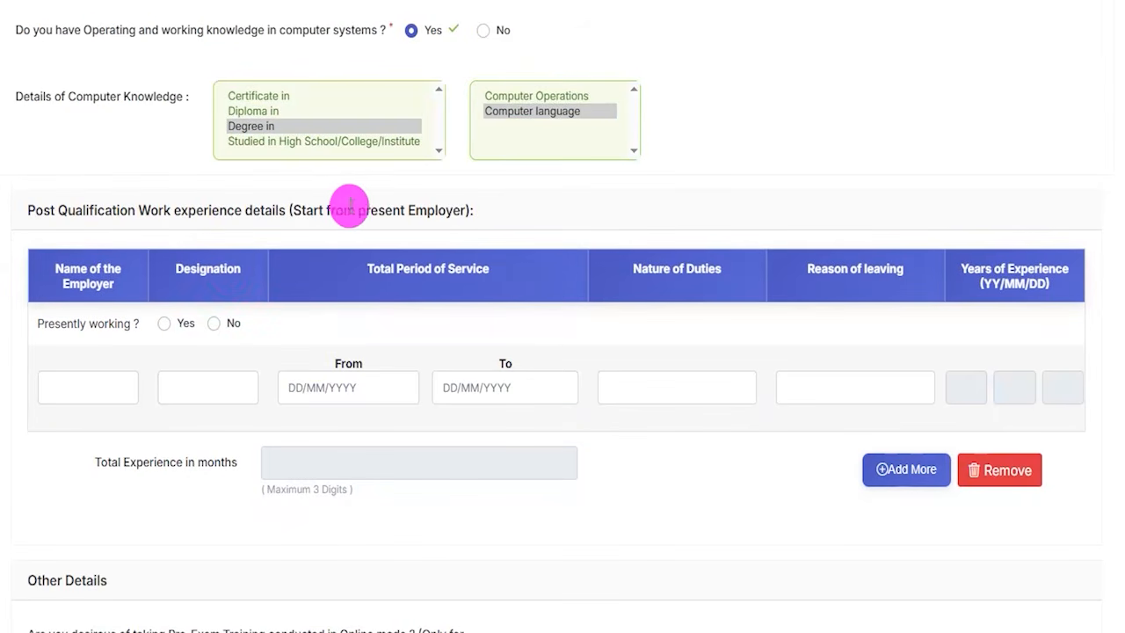
{"action": "scroll", "coordinate": [396, 364], "scroll_direction": "down", "scroll_amount": 1}
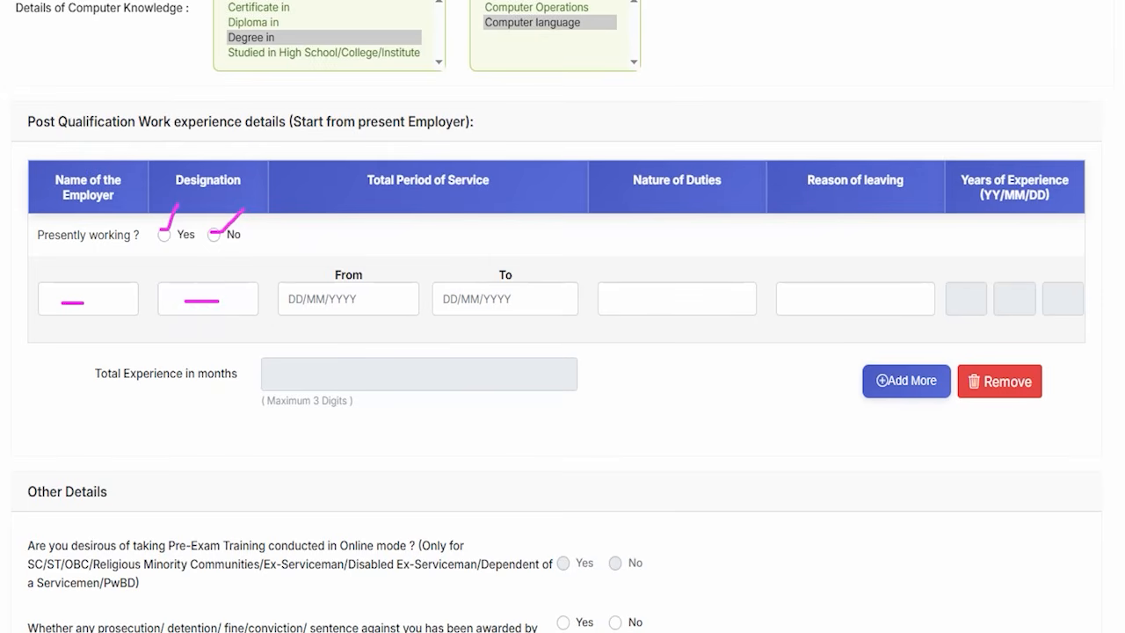
- Examine the work experience fields for period of service, nature of duties and reason of leaving, and the option for adding more employers
{"action": "left_click", "coordinate": [348, 301]}
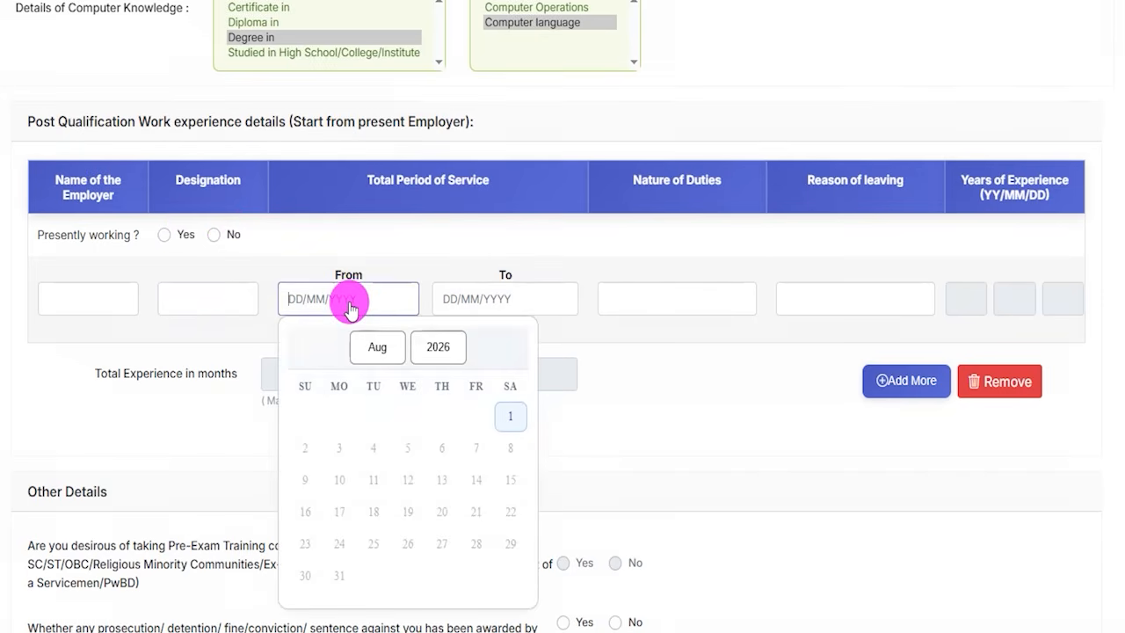
{"action": "left_click", "coordinate": [492, 304]}
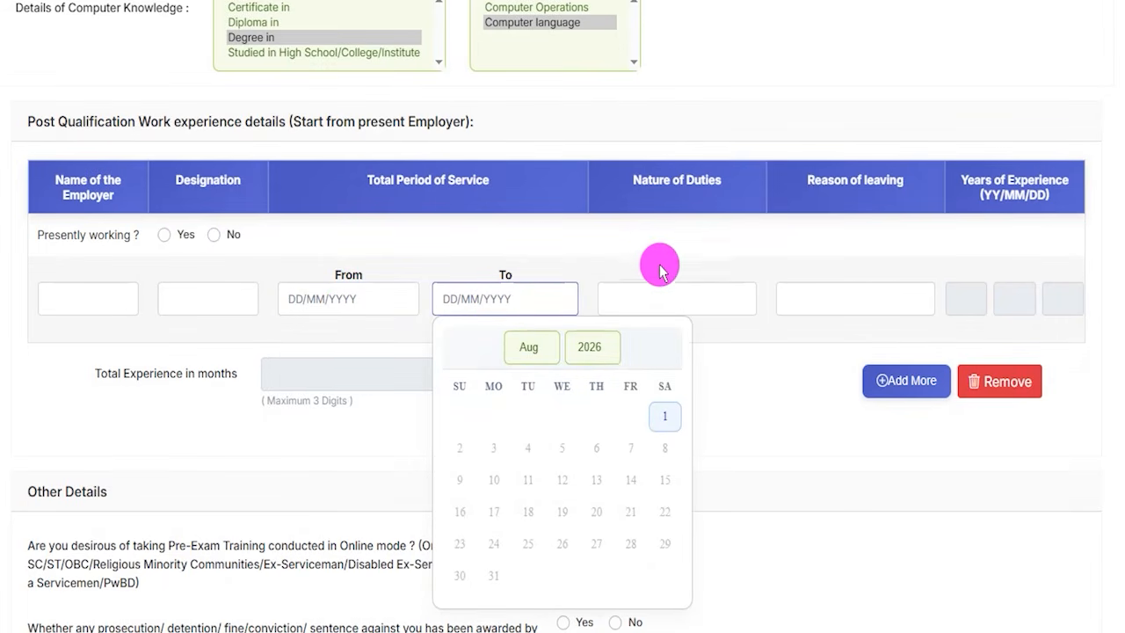
{"action": "left_click", "coordinate": [990, 177]}
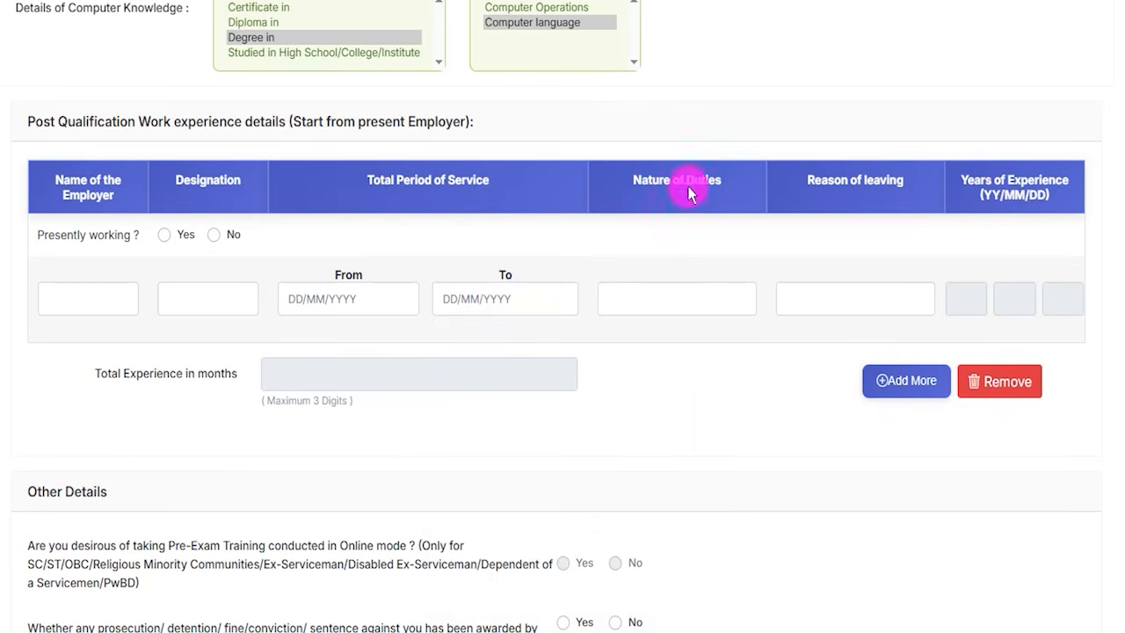
{"action": "left_click_drag", "start_coordinate": [666, 296], "coordinate": [704, 262]}
{"action": "left_click_drag", "start_coordinate": [802, 290], "coordinate": [832, 252]}
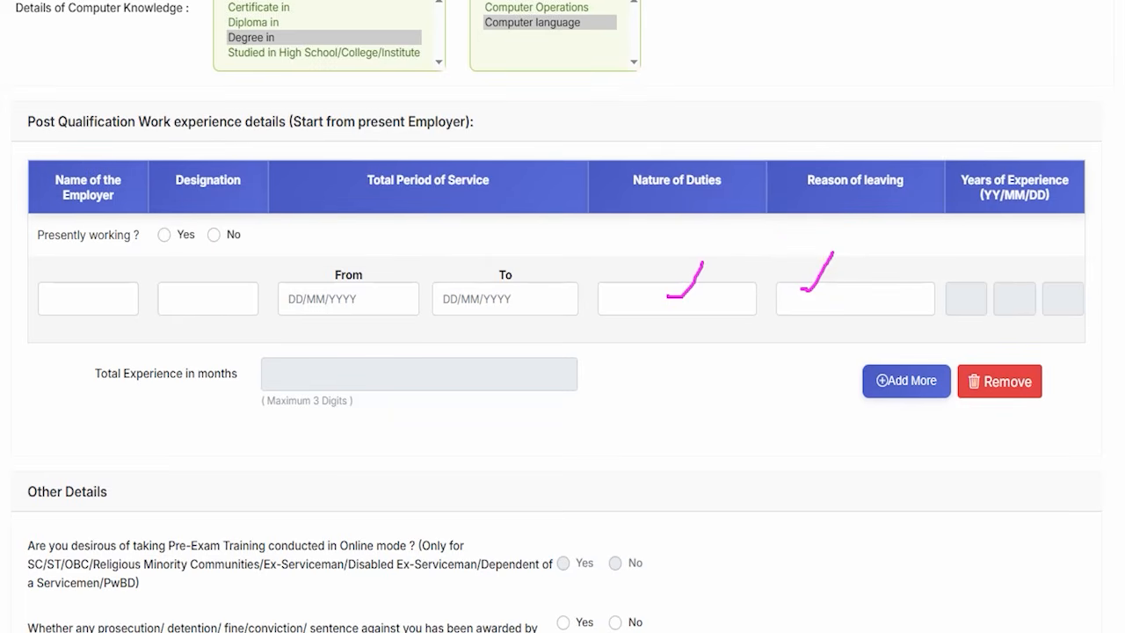
{"action": "left_click_drag", "start_coordinate": [700, 390], "coordinate": [860, 387]}
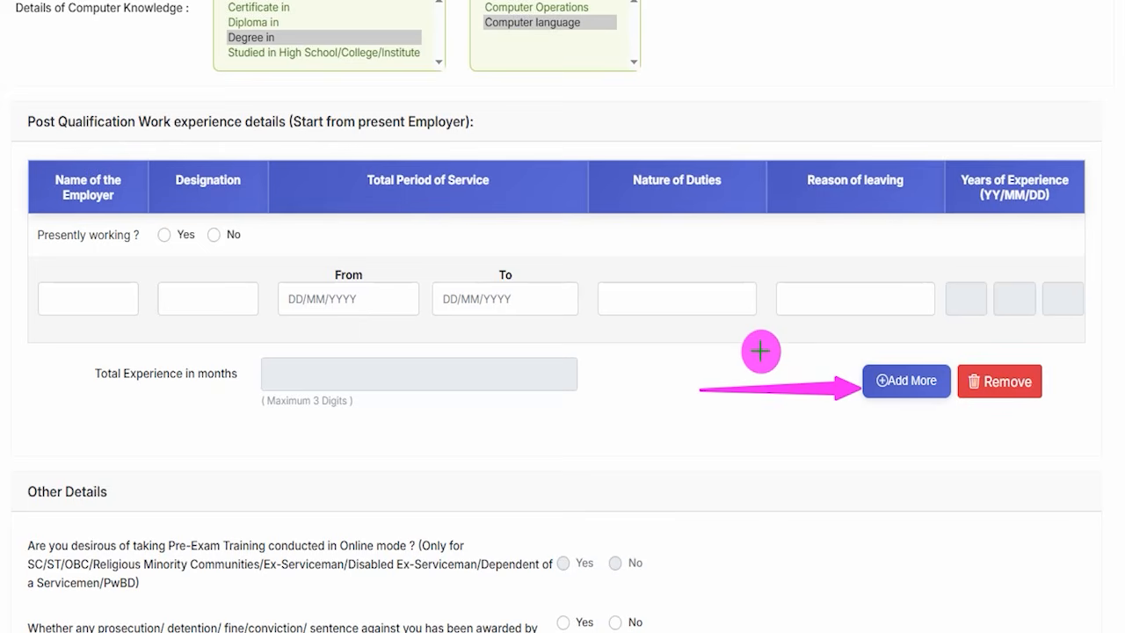
{"action": "left_click_drag", "start_coordinate": [741, 343], "coordinate": [860, 364]}
{"action": "key", "text": "Escape"}
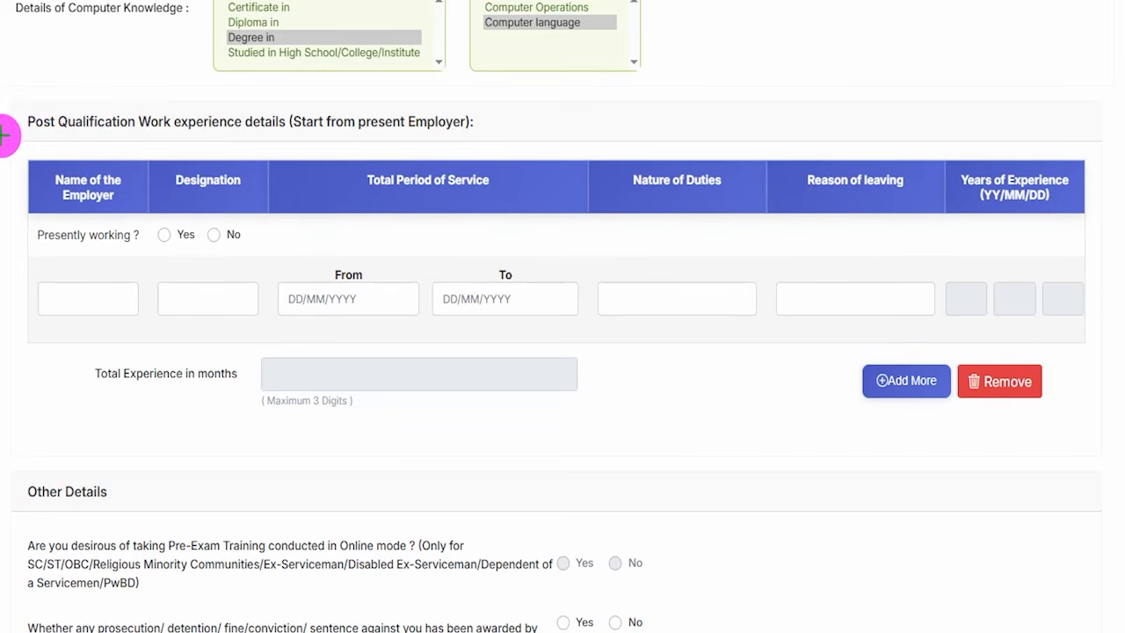
{"action": "mouse_move", "coordinate": [4, 135]}
{"action": "left_mouse_down"}
{"action": "mouse_move", "coordinate": [1063, 287]}
{"action": "mouse_move", "coordinate": [1098, 384]}
{"action": "mouse_move", "coordinate": [1092, 458]}
{"action": "mouse_move", "coordinate": [1105, 468]}
{"action": "left_mouse_up"}
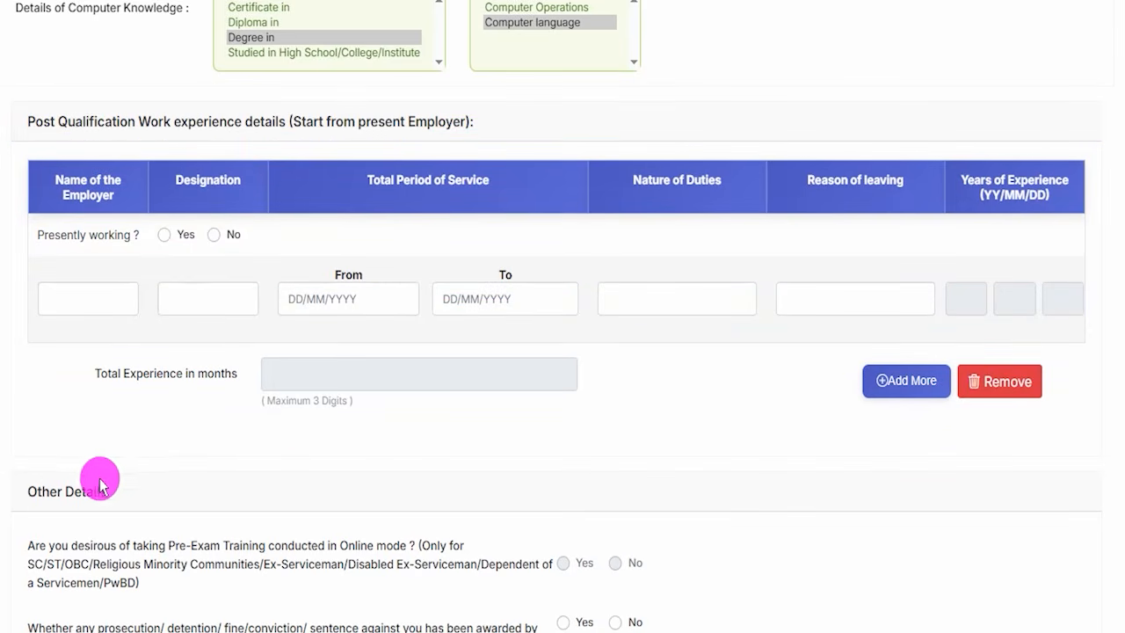
- Answer No to whether any prosecution, detention, fine, conviction or sentence has been awarded by a court of law
{"action": "scroll", "coordinate": [100, 477], "scroll_direction": "down", "scroll_amount": 3}
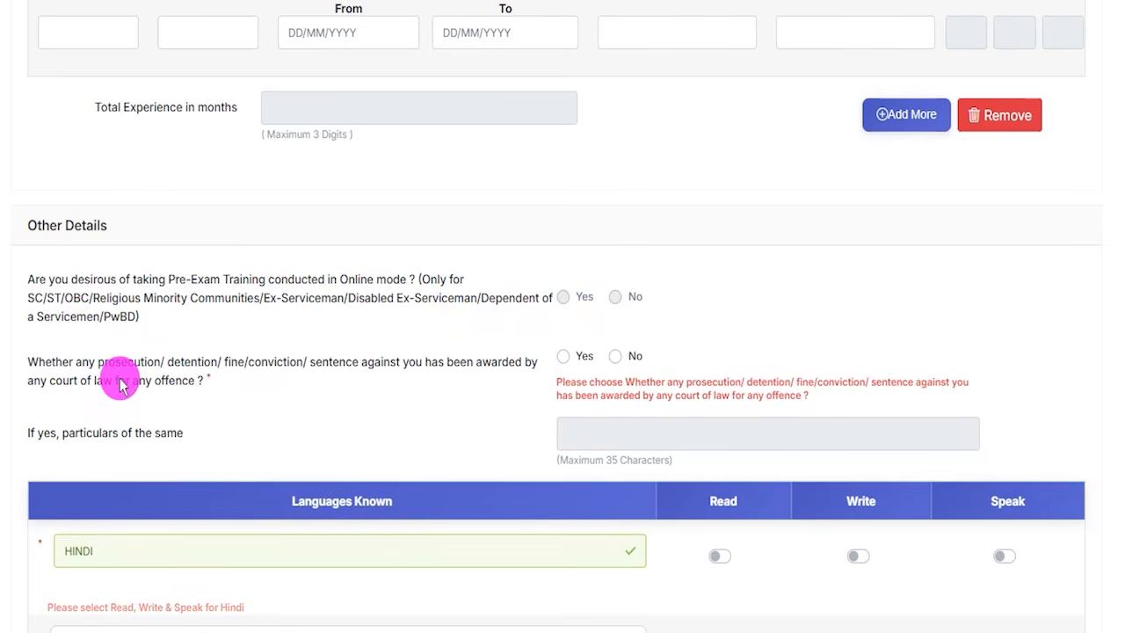
{"action": "left_click", "coordinate": [562, 358]}
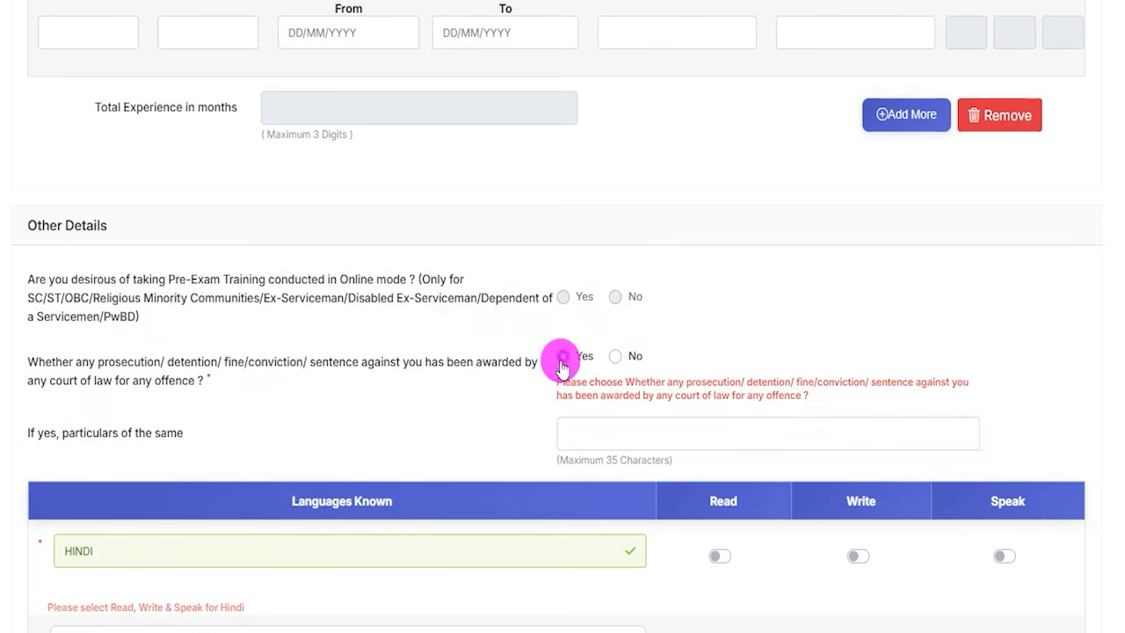
{"action": "left_click", "coordinate": [638, 376]}
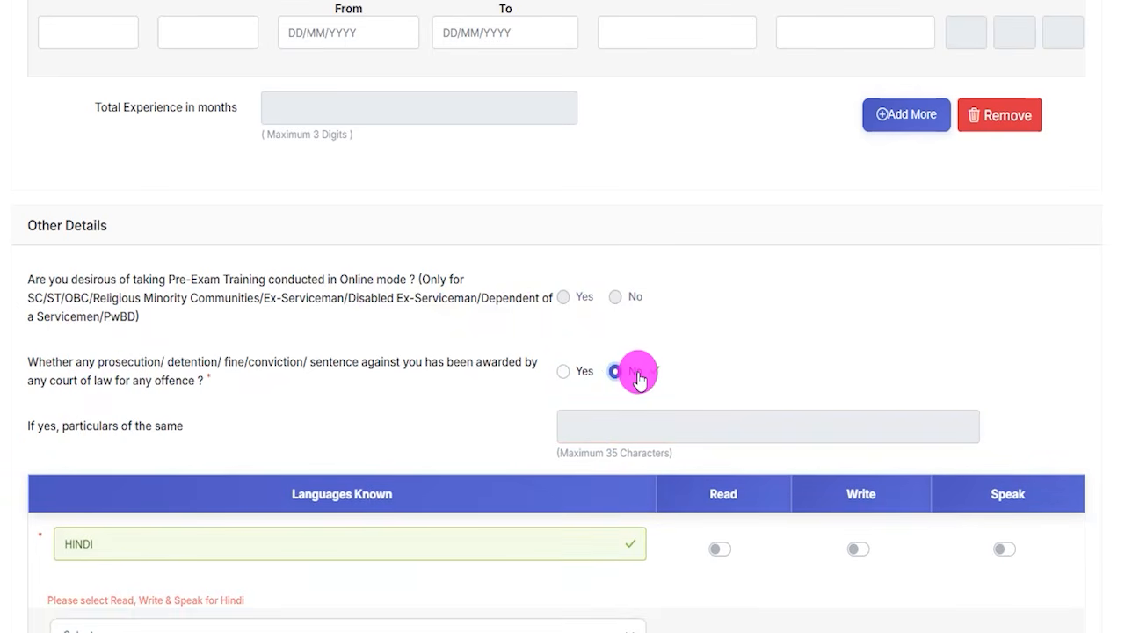
- Mark Hindi as a language that can be read, written and spoken under Languages Known
{"action": "scroll", "coordinate": [400, 413], "scroll_direction": "down", "scroll_amount": 4}
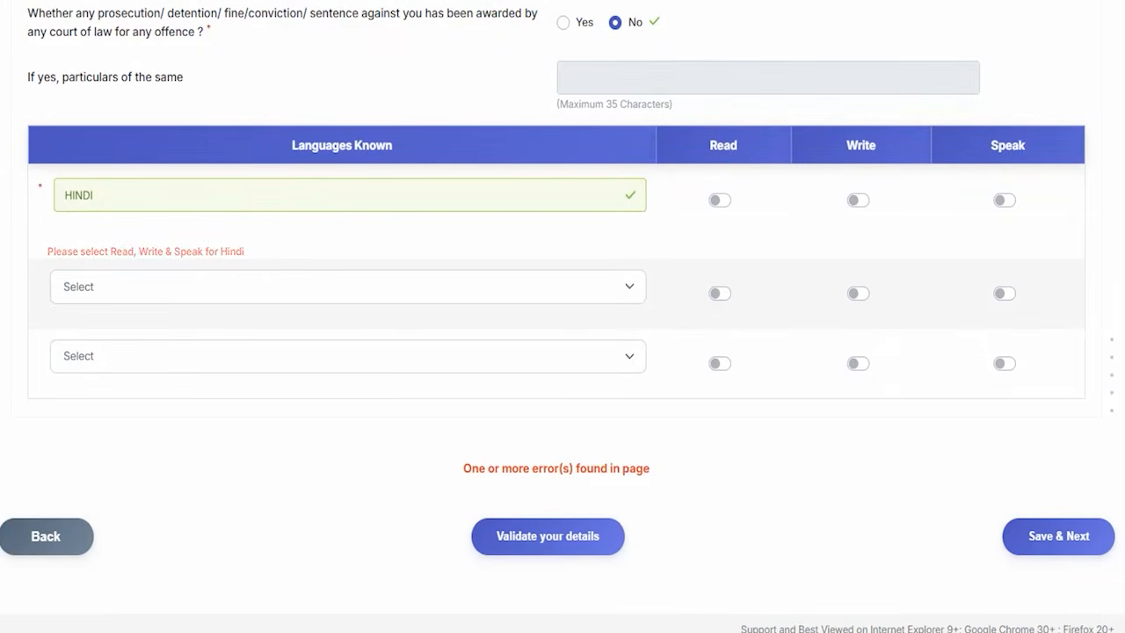
{"action": "left_click", "coordinate": [717, 201]}
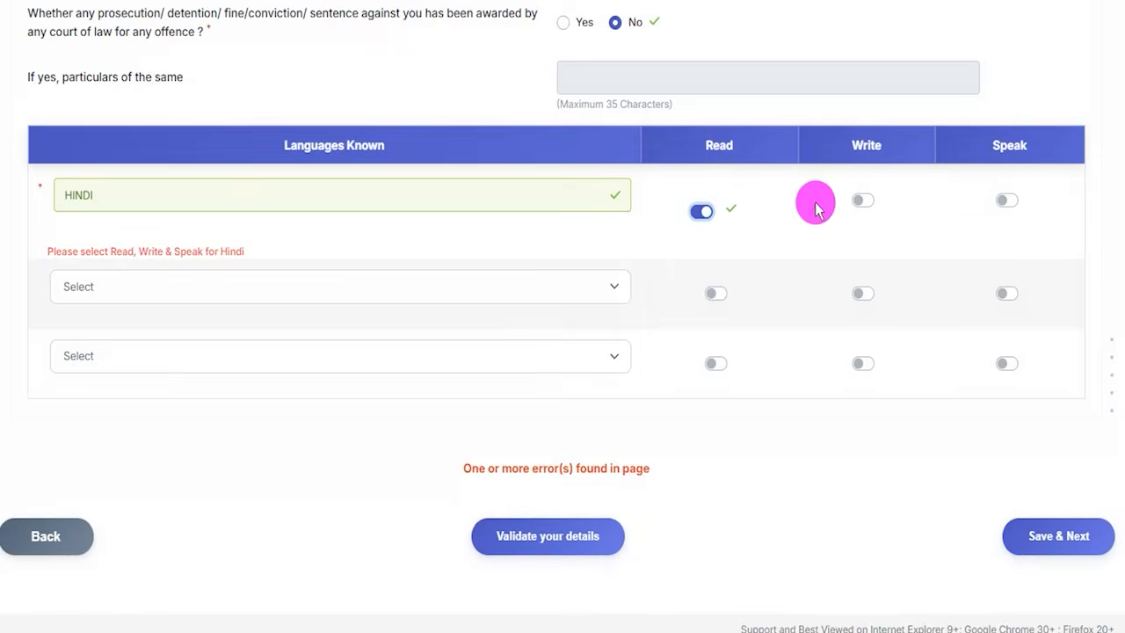
{"action": "left_click", "coordinate": [860, 202]}
{"action": "left_click", "coordinate": [1004, 202]}
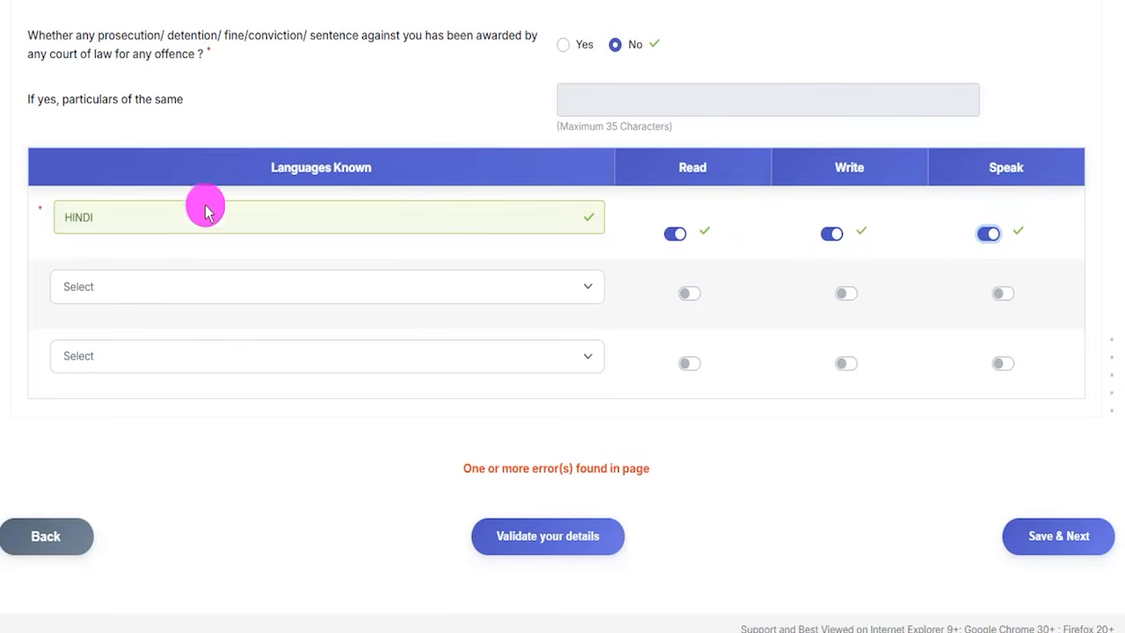
- Set the second known language to English and enable Read, Write and Speak for it
{"action": "left_click", "coordinate": [136, 291]}
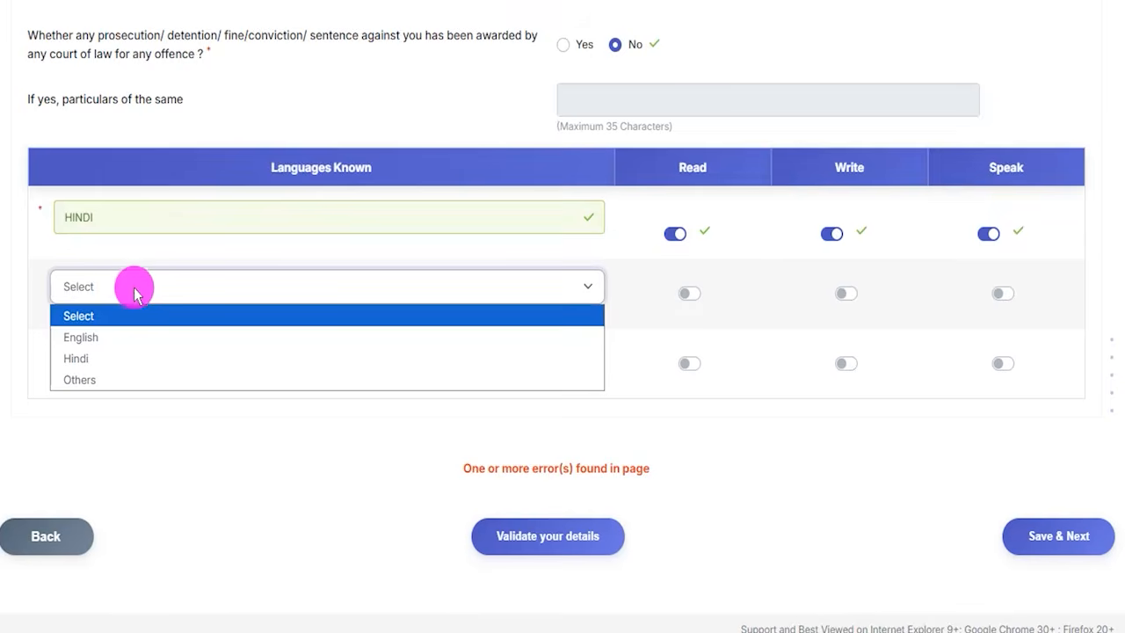
{"action": "left_click", "coordinate": [88, 335]}
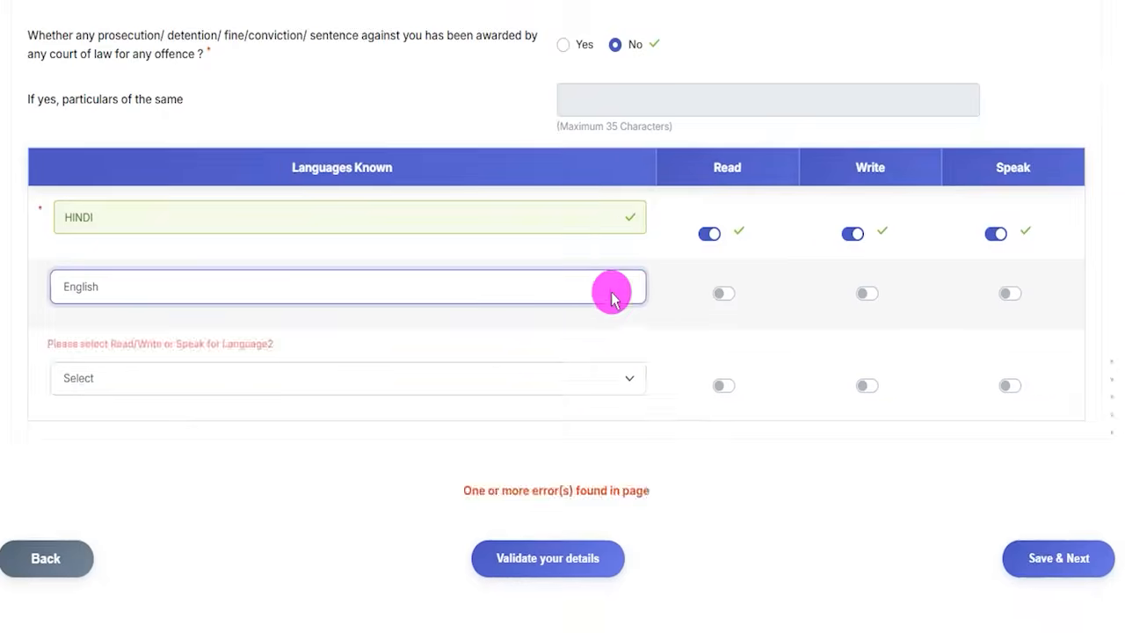
{"action": "left_click", "coordinate": [718, 299]}
{"action": "left_click", "coordinate": [837, 304]}
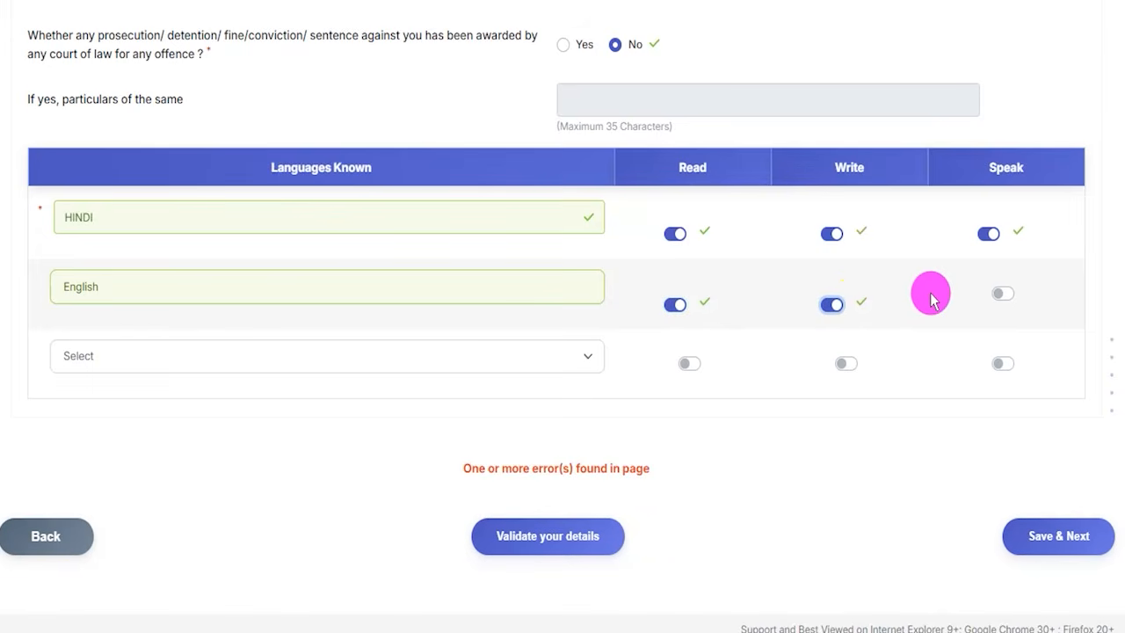
{"action": "left_click", "coordinate": [987, 301]}
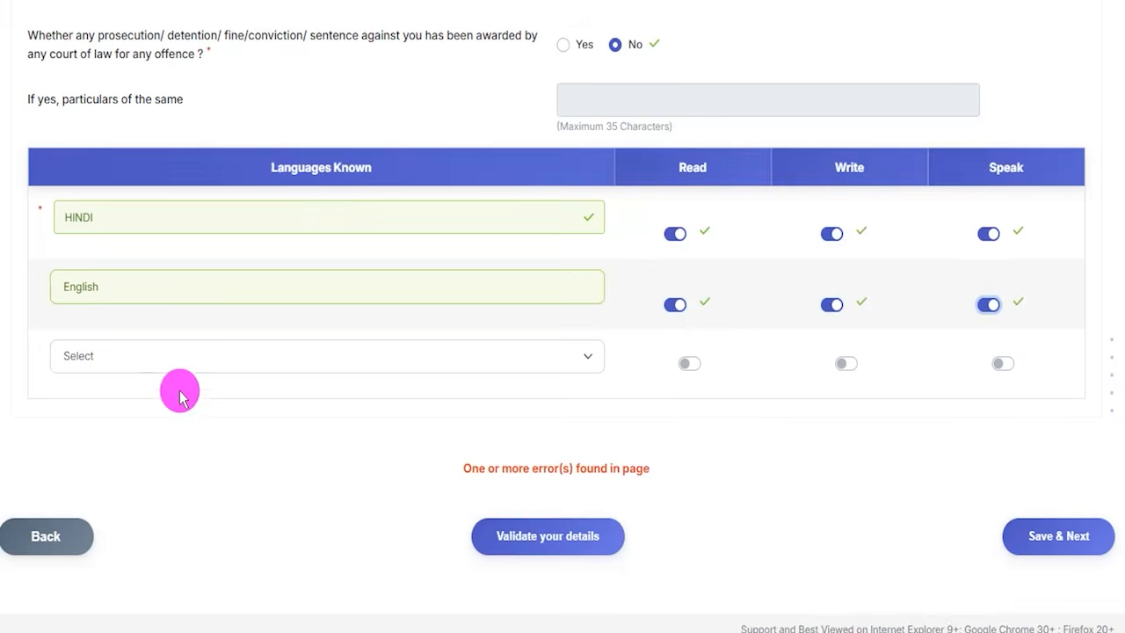
- Try setting the third known language to Others, with its name field open for entry
{"action": "left_click", "coordinate": [128, 361]}
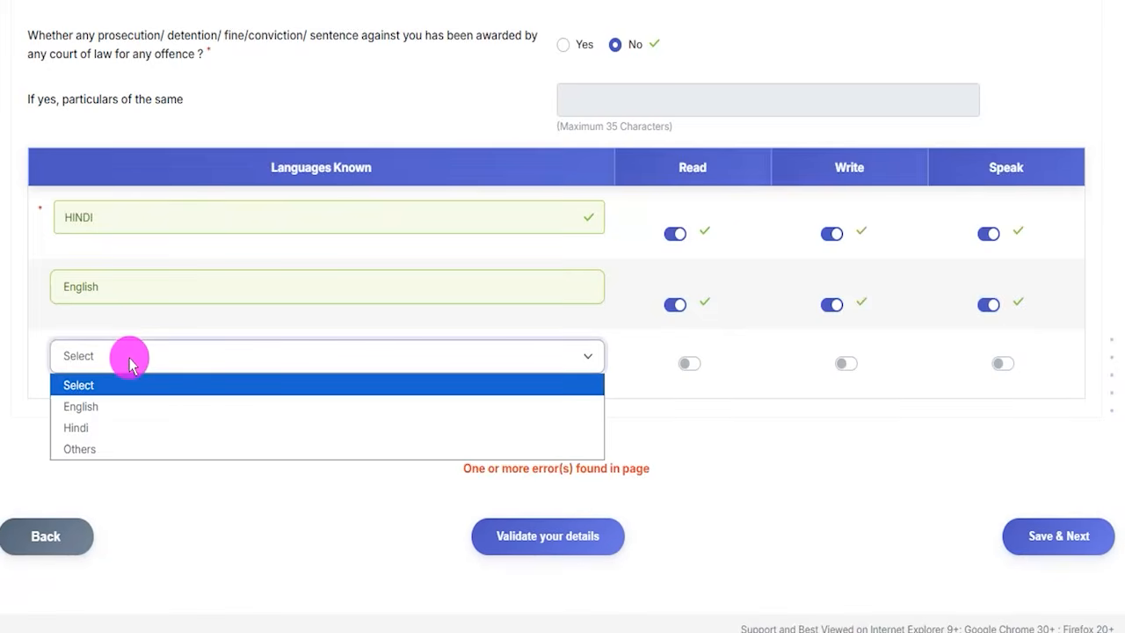
{"action": "left_click", "coordinate": [88, 449]}
{"action": "left_click", "coordinate": [111, 397]}
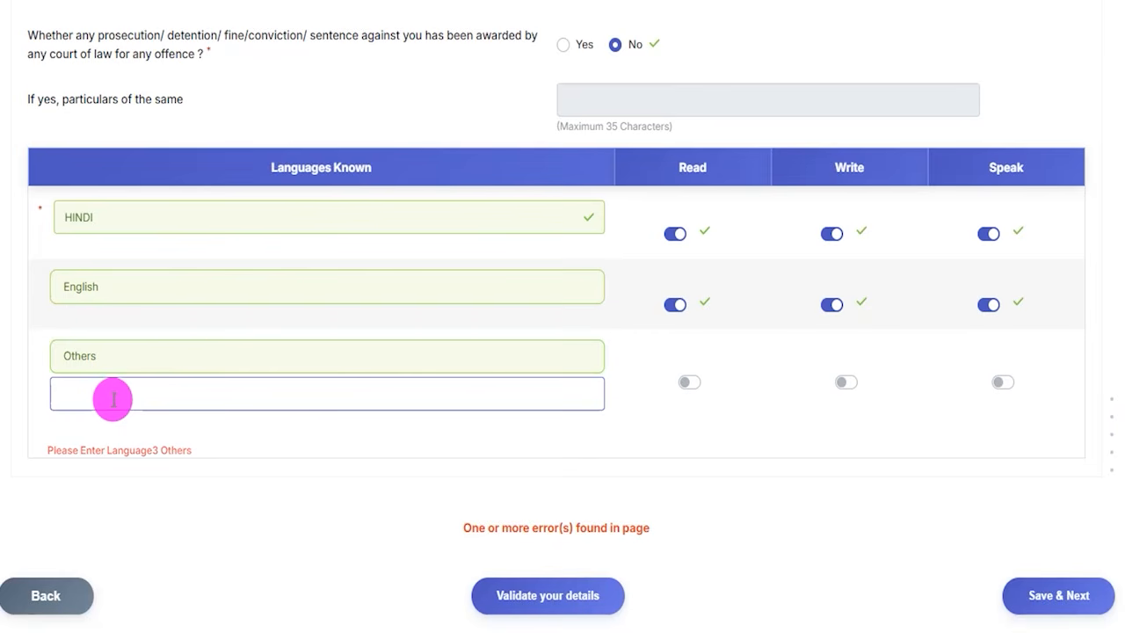
{"action": "left_click", "coordinate": [703, 392]}
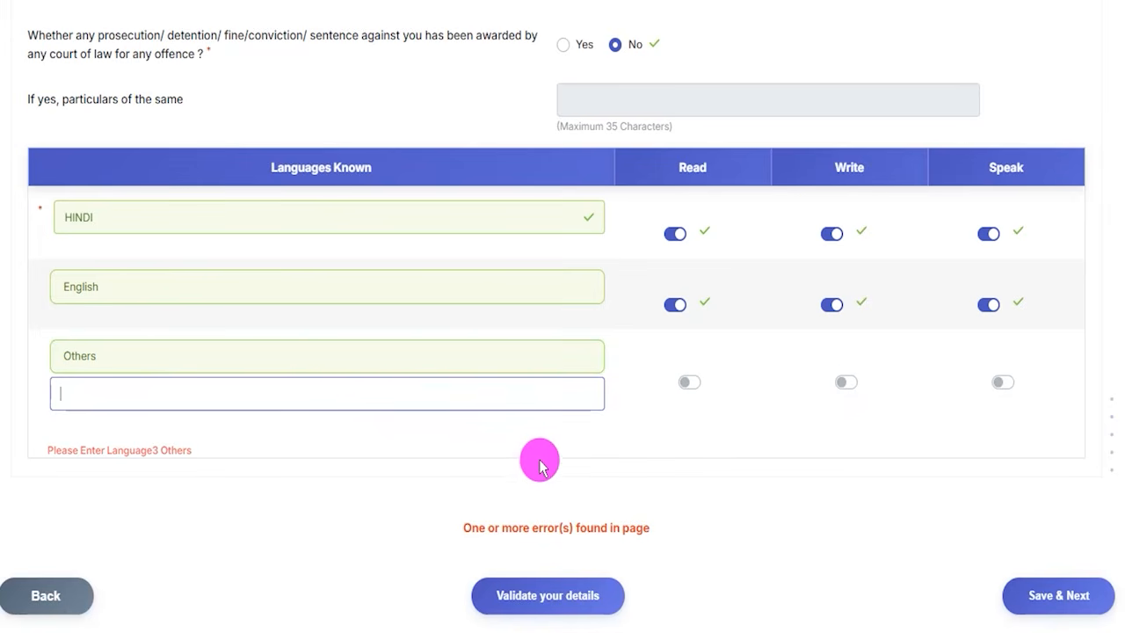
- Save the Qualification / Experience / Languages details and continue to the Preference section
{"action": "scroll", "coordinate": [532, 463], "scroll_direction": "down", "scroll_amount": 1}
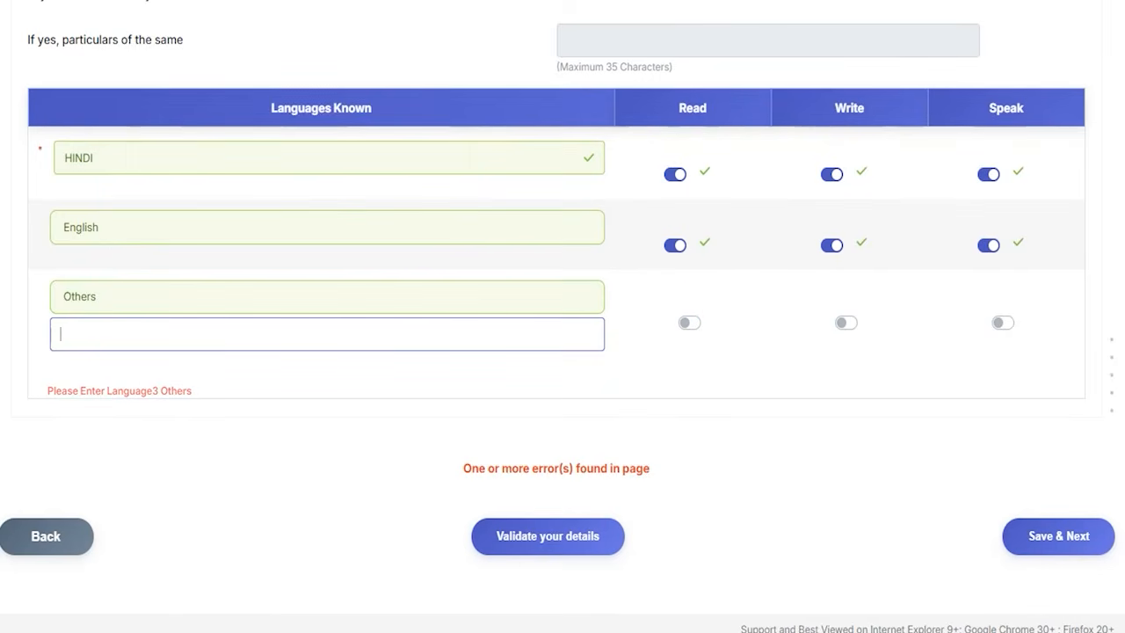
{"action": "left_click_drag", "start_coordinate": [257, 454], "coordinate": [498, 536]}
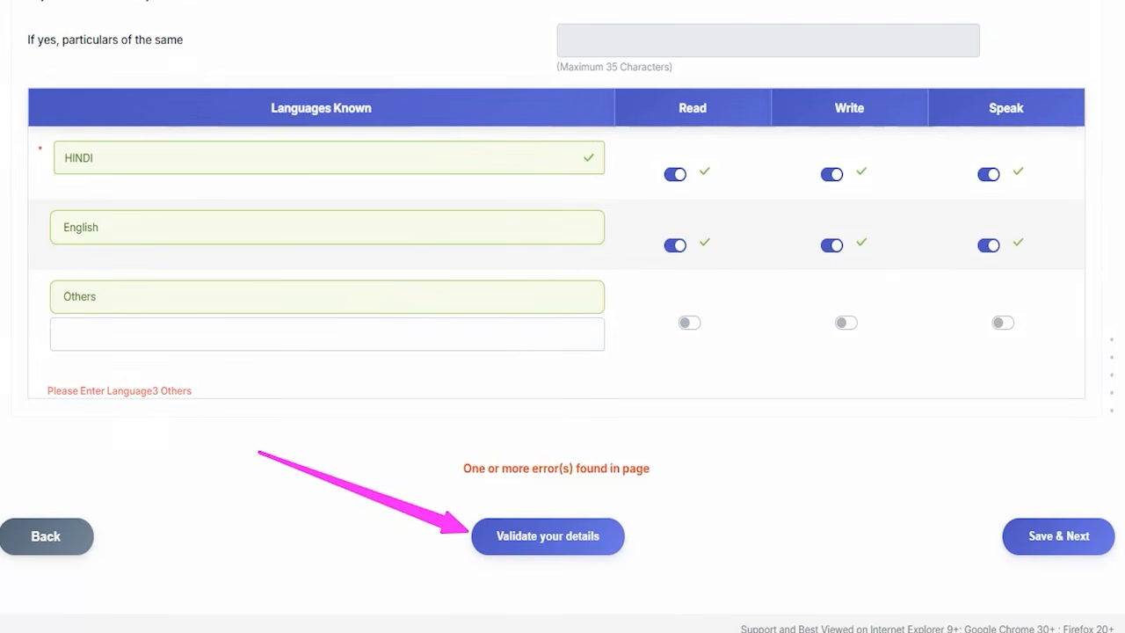
{"action": "left_click_drag", "start_coordinate": [851, 382], "coordinate": [1006, 517]}
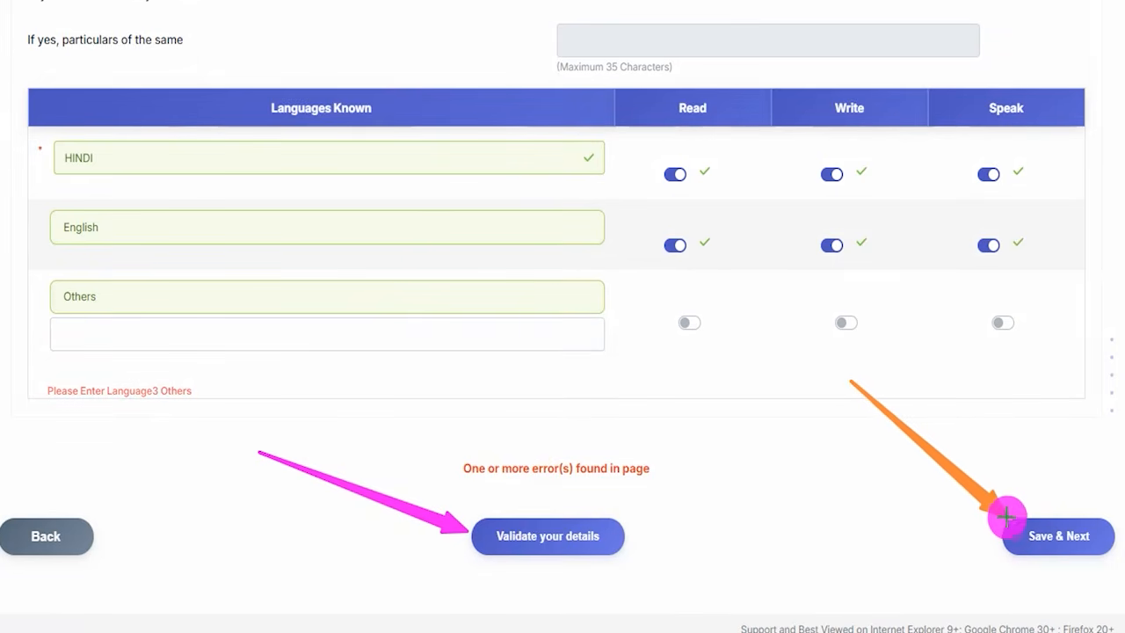
{"action": "left_click", "coordinate": [1013, 528]}
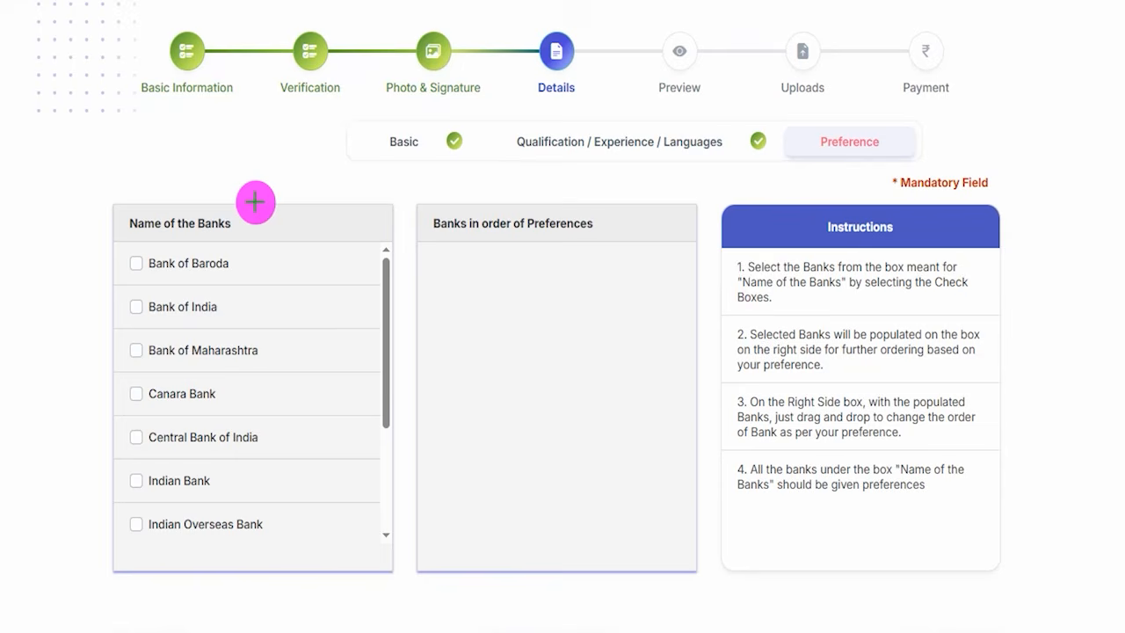
- Choose Bank of India, Bank of Baroda, Canara Bank and Bank of Maharashtra, in that order, as the first four bank preferences
{"action": "left_click_drag", "start_coordinate": [244, 189], "coordinate": [295, 150]}
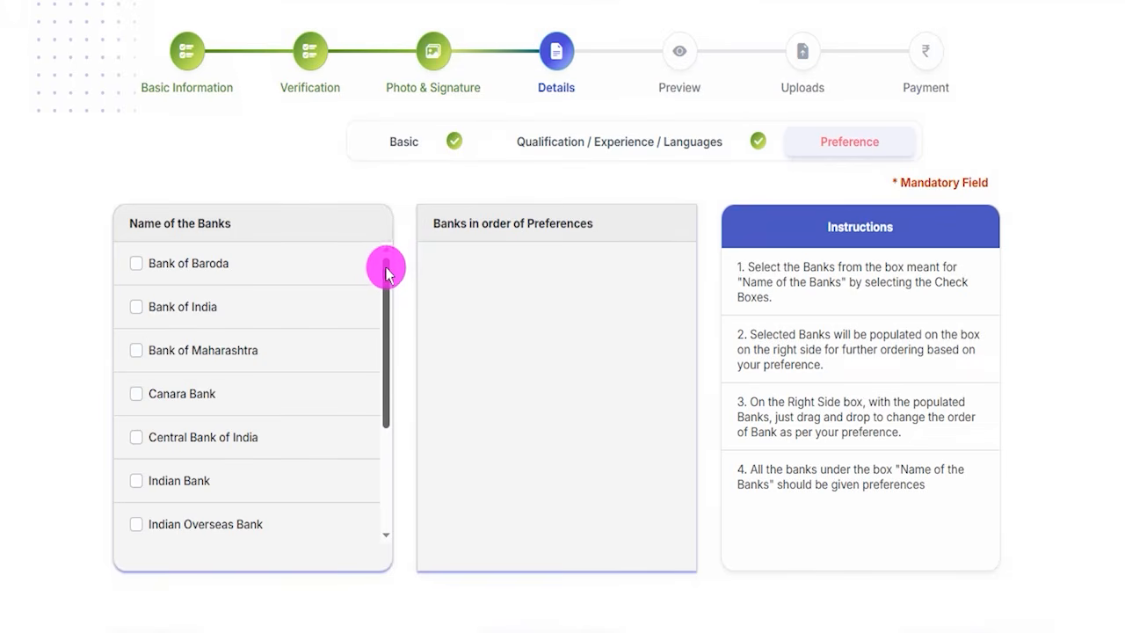
{"action": "scroll", "coordinate": [404, 280], "scroll_direction": "down", "scroll_amount": 1}
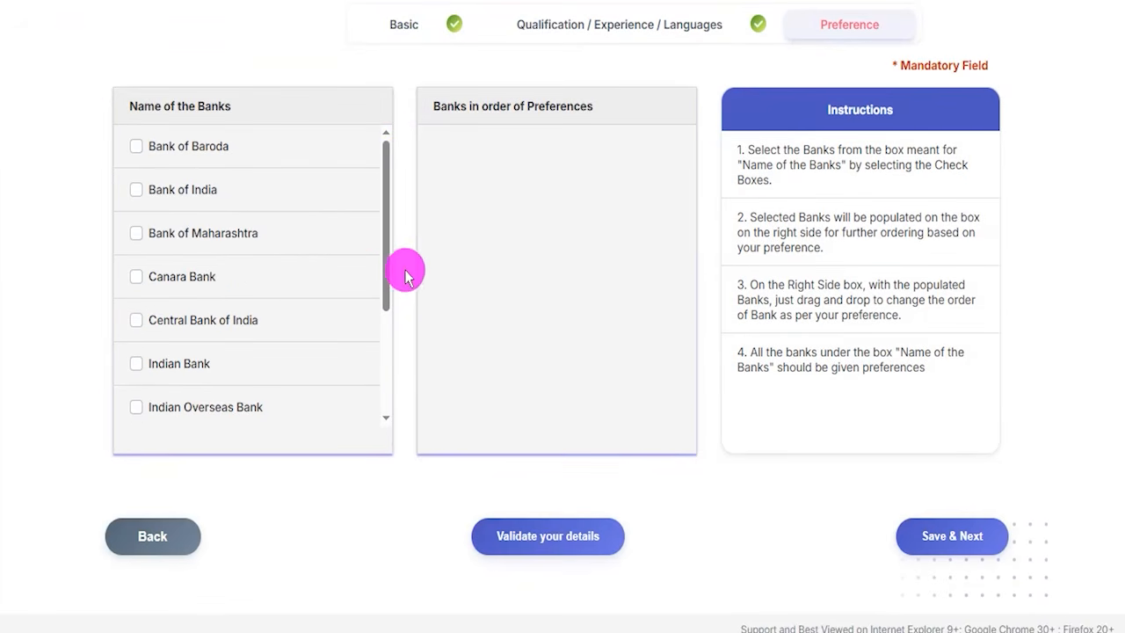
{"action": "left_click", "coordinate": [137, 189]}
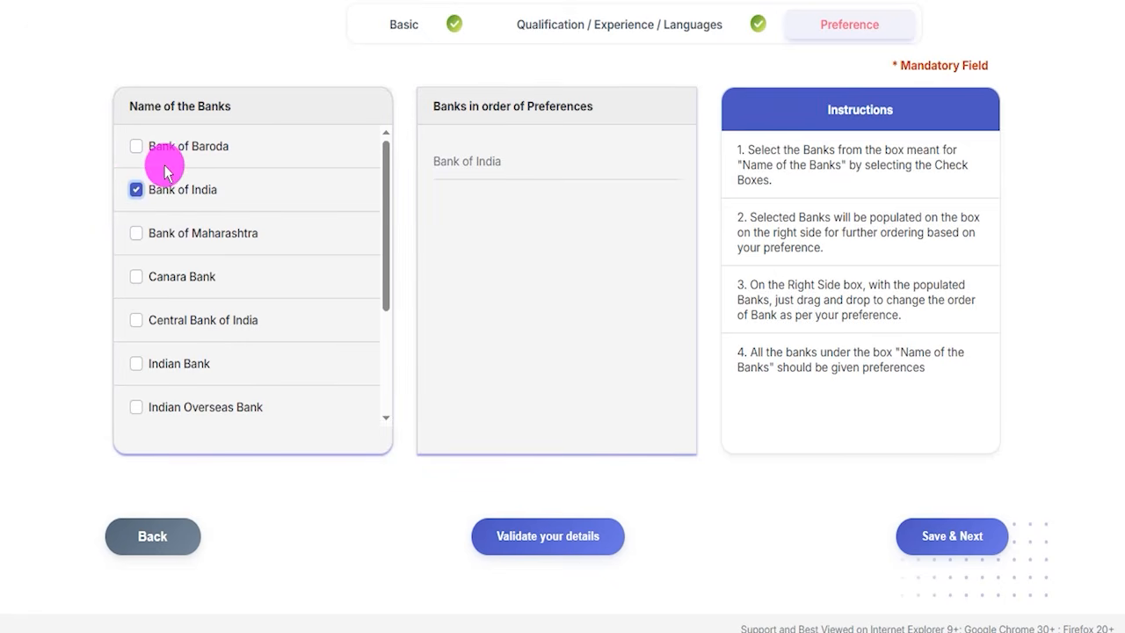
{"action": "left_click", "coordinate": [137, 146]}
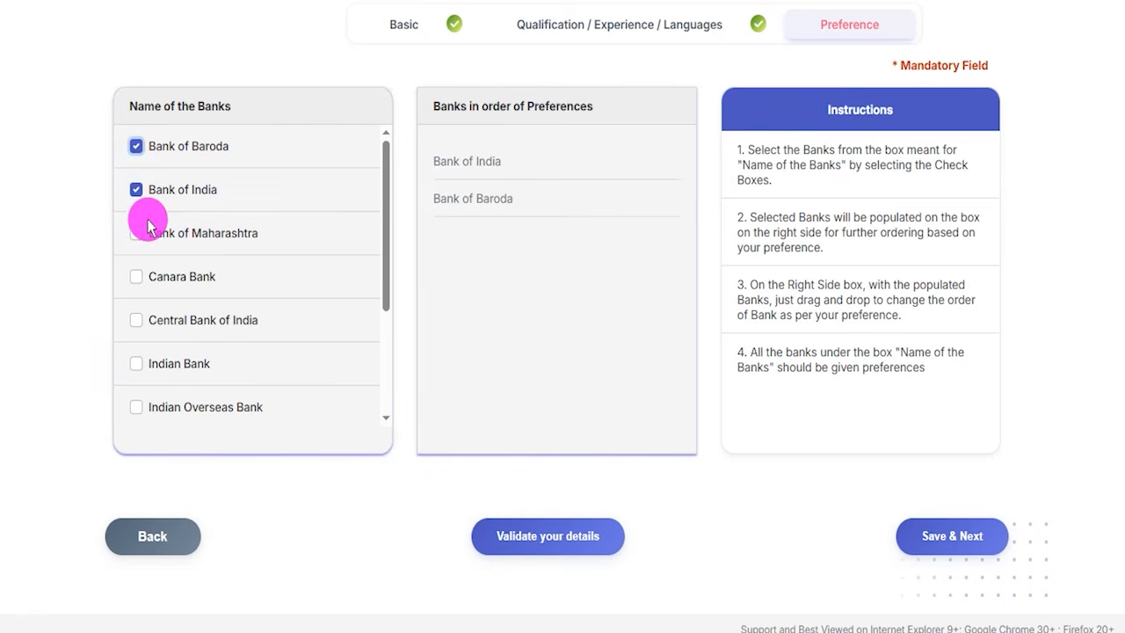
{"action": "left_click", "coordinate": [136, 276]}
{"action": "left_click", "coordinate": [137, 233]}
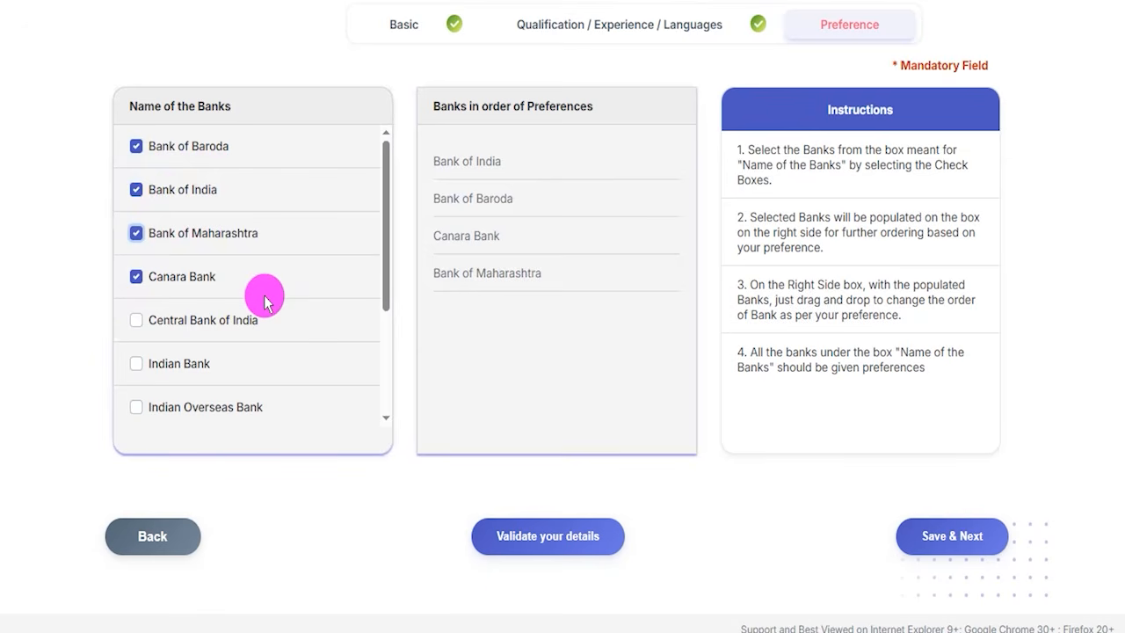
- Add Central Bank of India and Indian Bank as the fifth and sixth bank preferences
{"action": "scroll", "coordinate": [264, 300], "scroll_direction": "down", "scroll_amount": 3}
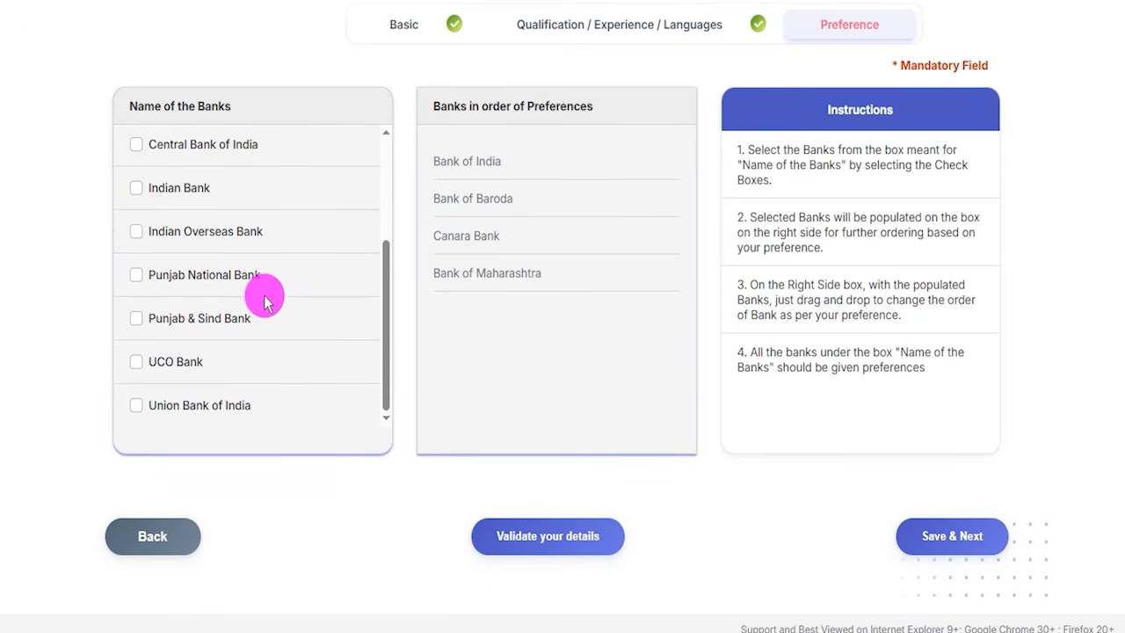
{"action": "scroll", "coordinate": [264, 301], "scroll_direction": "up", "scroll_amount": 3}
{"action": "left_click", "coordinate": [137, 323]}
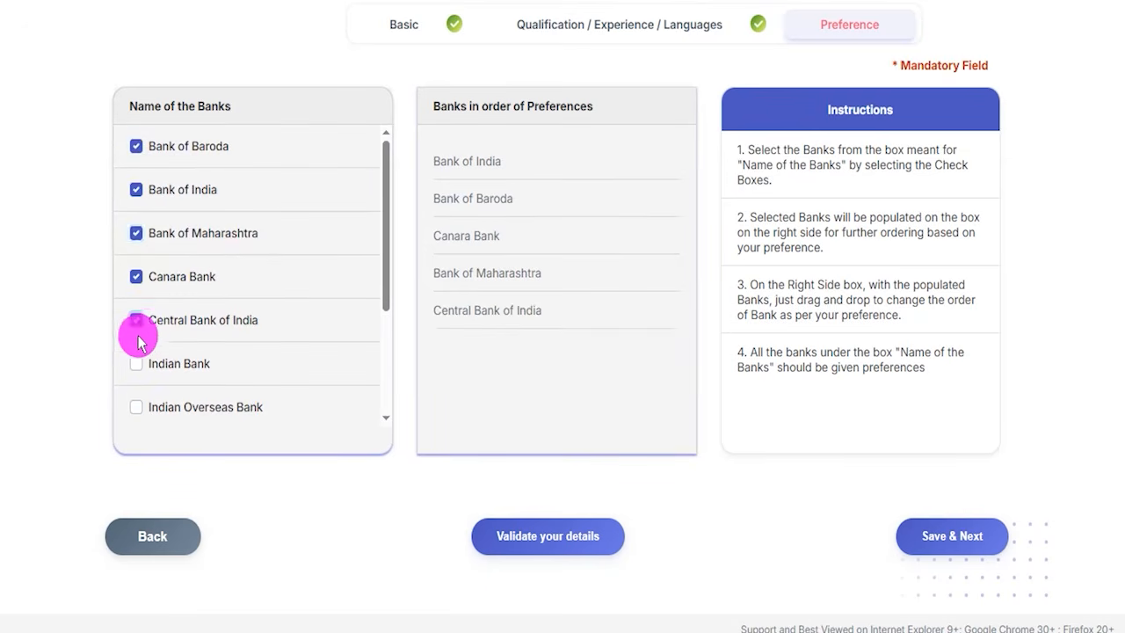
{"action": "left_click", "coordinate": [137, 363]}
- Add the remaining banks to the preferences: Indian Overseas Bank, Punjab National Bank, UCO Bank, Punjab & Sind Bank and Union Bank of India
{"action": "scroll", "coordinate": [215, 347], "scroll_direction": "down", "scroll_amount": 3}
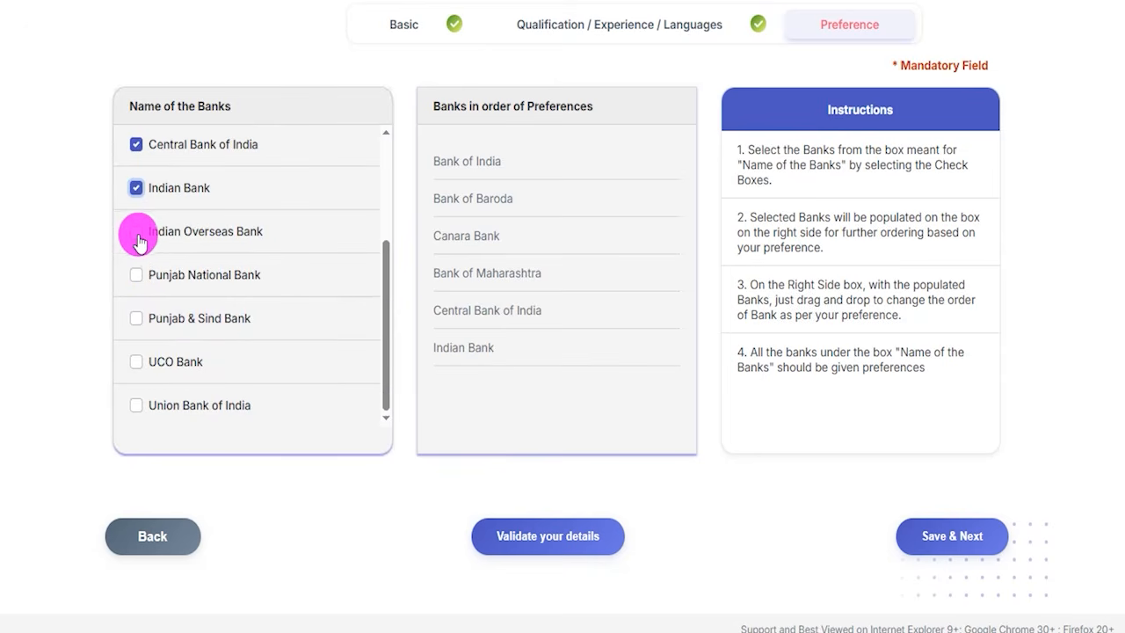
{"action": "left_click", "coordinate": [136, 232]}
{"action": "left_click", "coordinate": [136, 275]}
{"action": "left_click", "coordinate": [137, 361]}
{"action": "left_click", "coordinate": [136, 318]}
{"action": "left_click", "coordinate": [137, 404]}
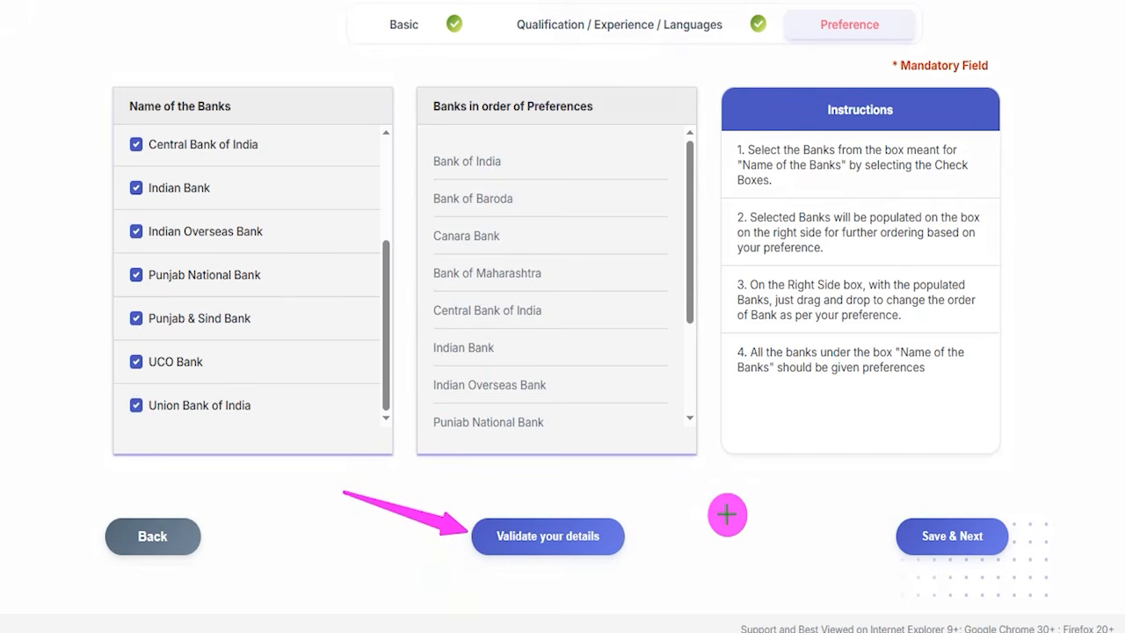
- Save the bank preferences and continue to the application preview, reviewing it down to the Declaration
{"action": "left_click", "coordinate": [913, 534]}
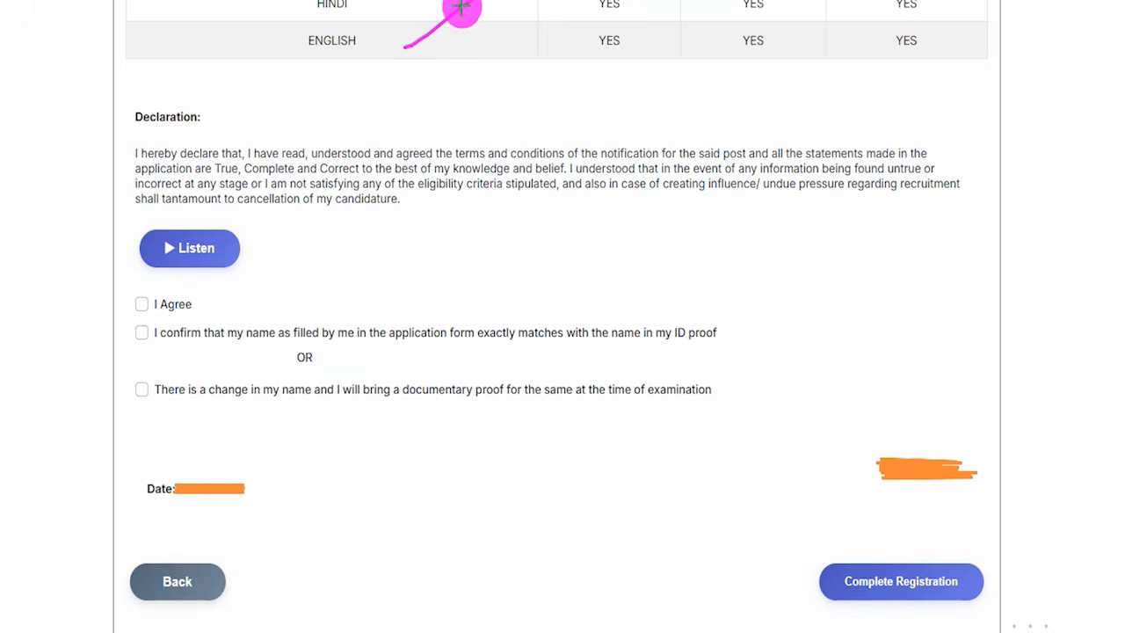
{"action": "left_click_drag", "start_coordinate": [150, 129], "coordinate": [267, 128]}
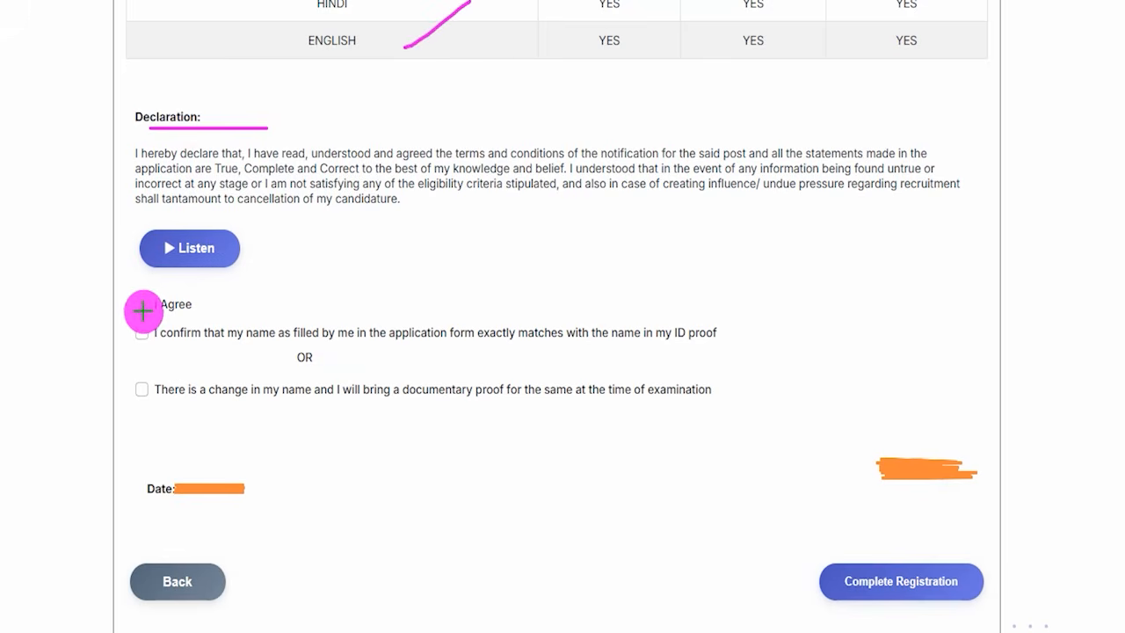
- Mark the Declaration's I Agree box, the matching-ID-name confirmation and the alternative name-change option, and complete the registration
{"action": "left_click_drag", "start_coordinate": [139, 304], "coordinate": [177, 270]}
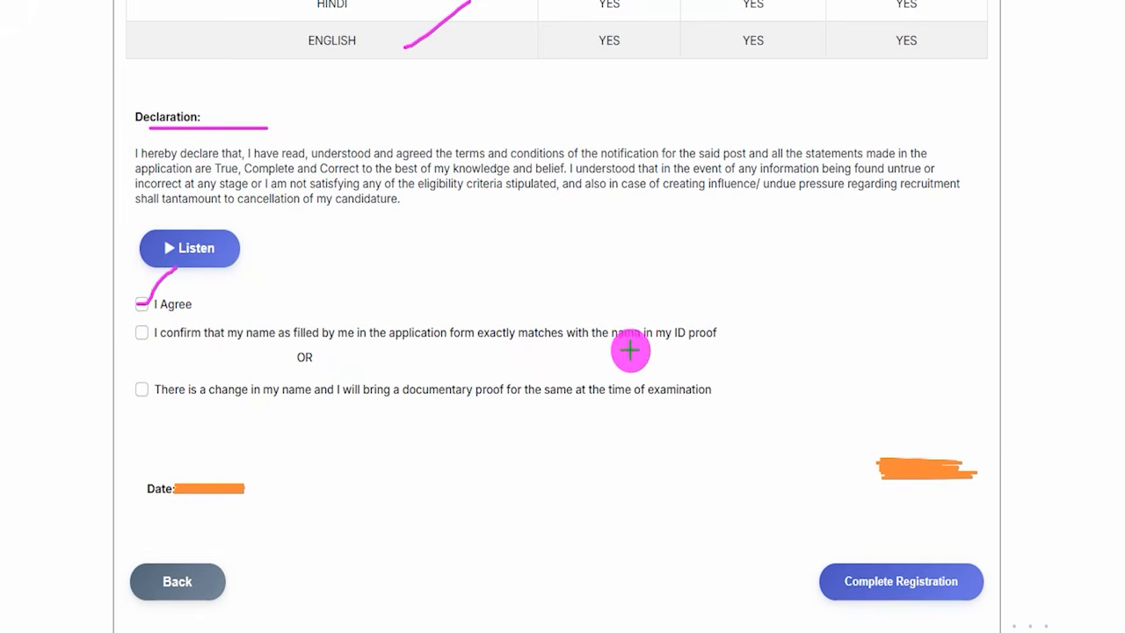
{"action": "left_click_drag", "start_coordinate": [673, 342], "coordinate": [730, 341]}
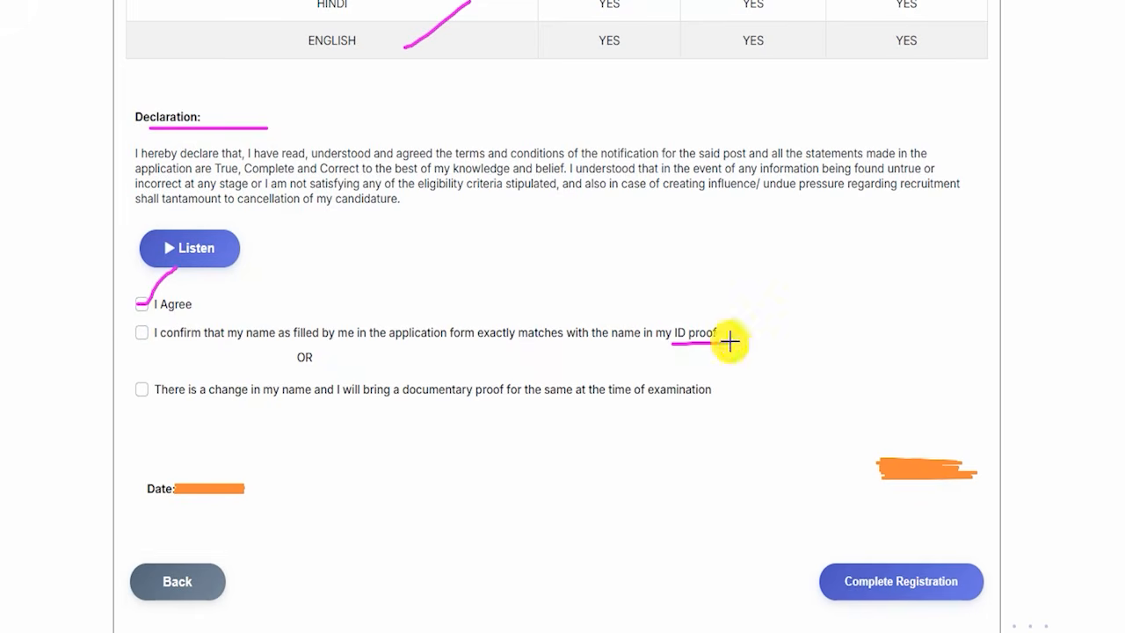
{"action": "left_click", "coordinate": [141, 332]}
{"action": "left_click_drag", "start_coordinate": [141, 329], "coordinate": [181, 305]}
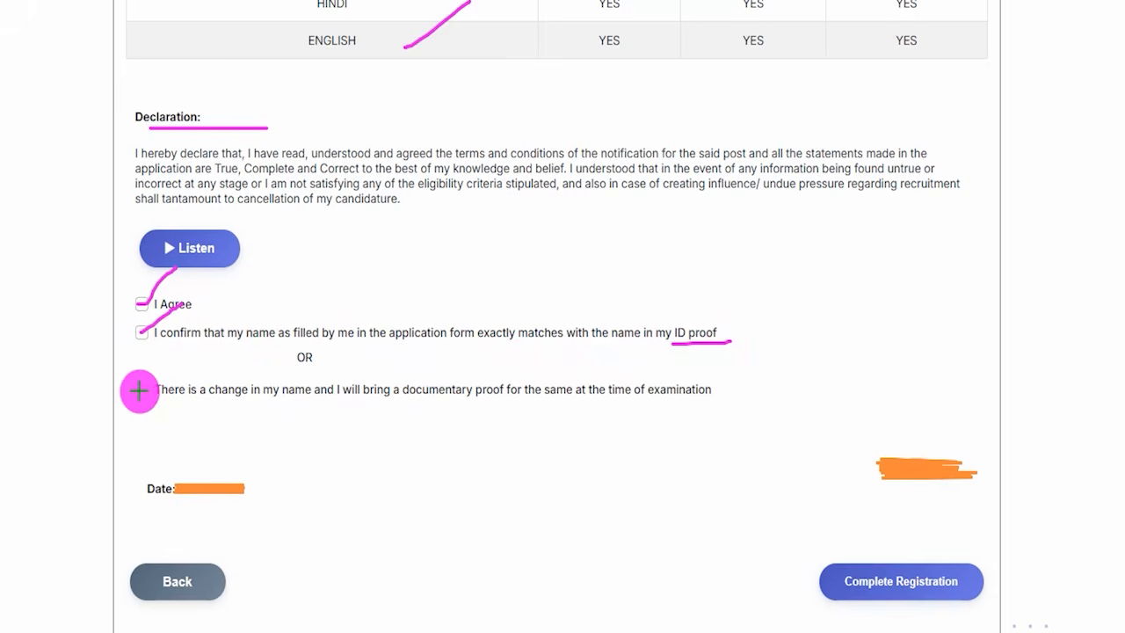
{"action": "left_click", "coordinate": [142, 389]}
{"action": "left_click_drag", "start_coordinate": [141, 387], "coordinate": [161, 370]}
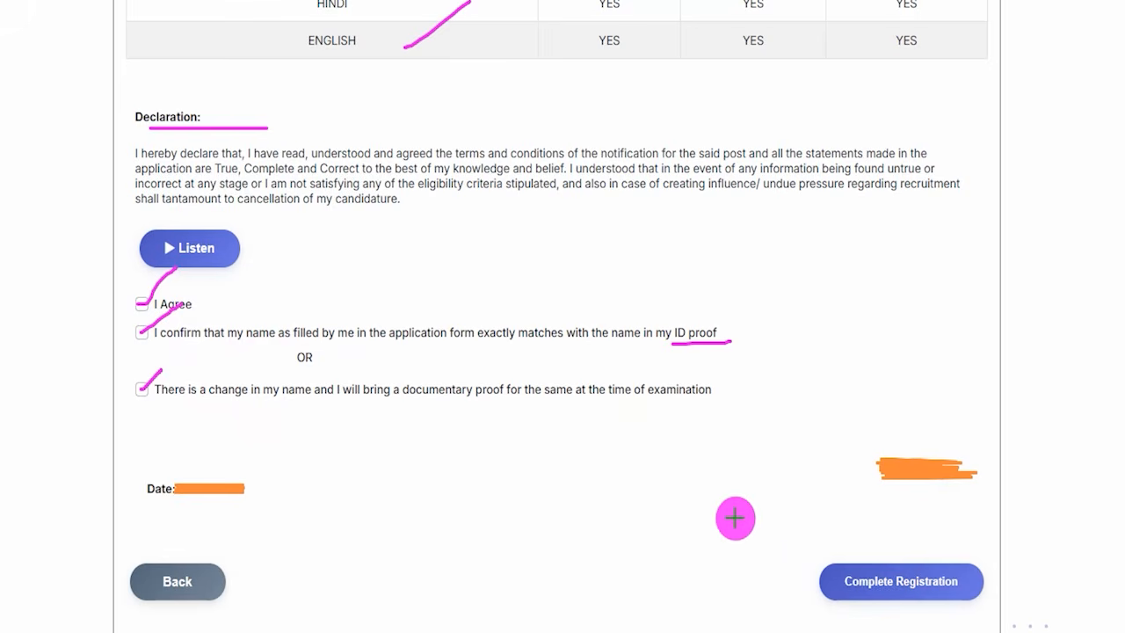
{"action": "left_click_drag", "start_coordinate": [690, 467], "coordinate": [819, 570]}
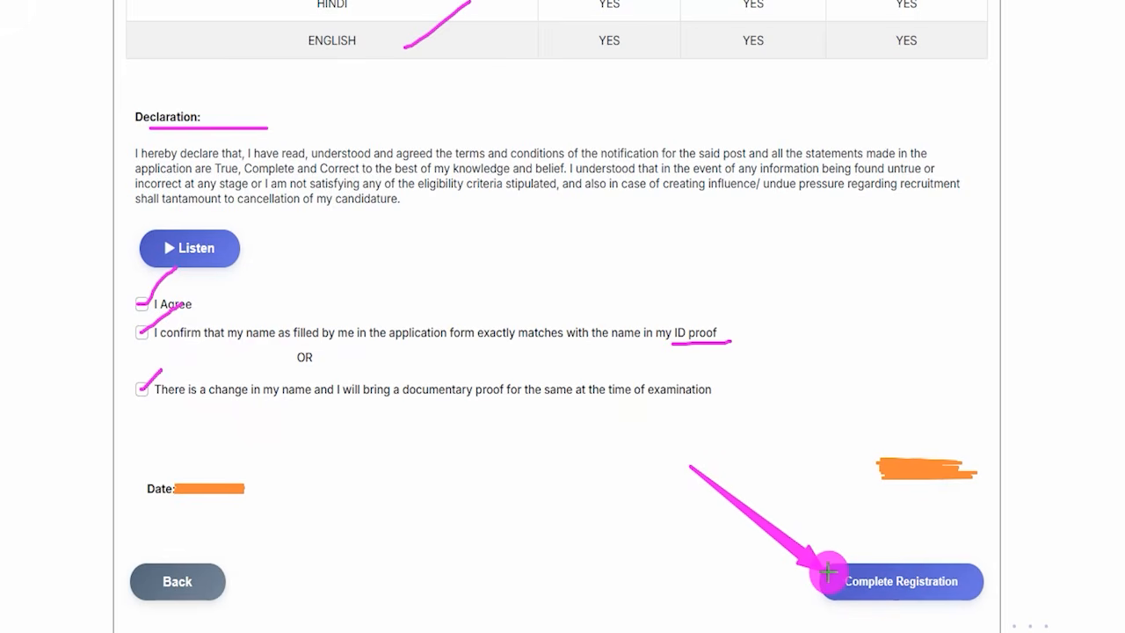
{"action": "left_click", "coordinate": [829, 572]}
- Review the required uploads: left thumb impression, handwritten declaration and the SSC/SSLC/10th standard certificate PDF
{"action": "left_click_drag", "start_coordinate": [791, 95], "coordinate": [842, 33]}
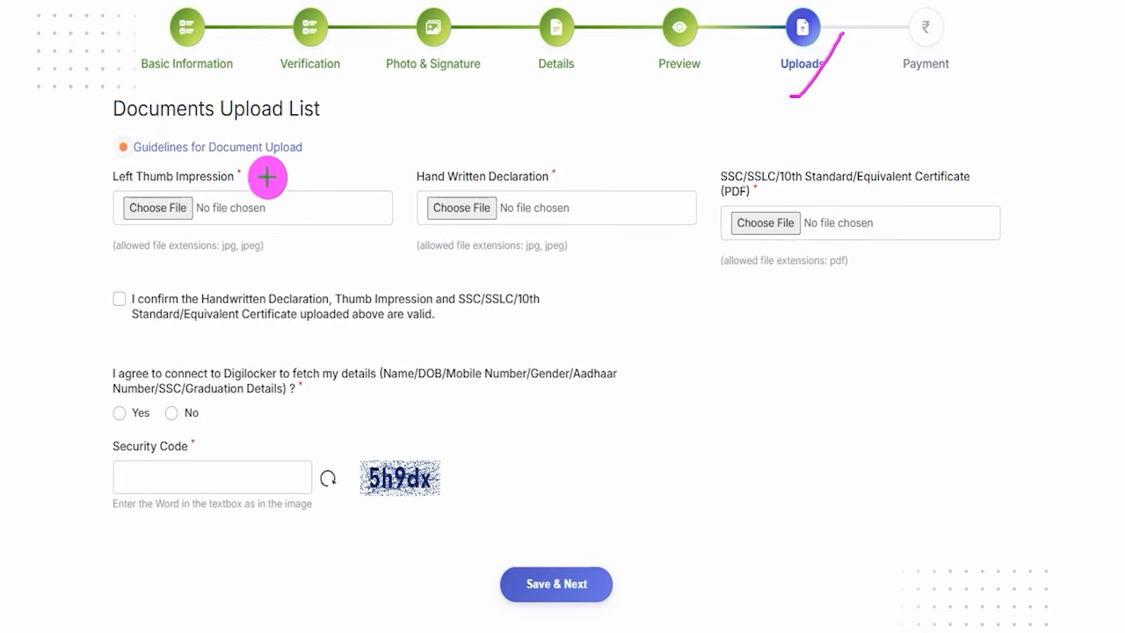
{"action": "left_click_drag", "start_coordinate": [248, 181], "coordinate": [295, 156]}
{"action": "left_click_drag", "start_coordinate": [568, 181], "coordinate": [605, 141]}
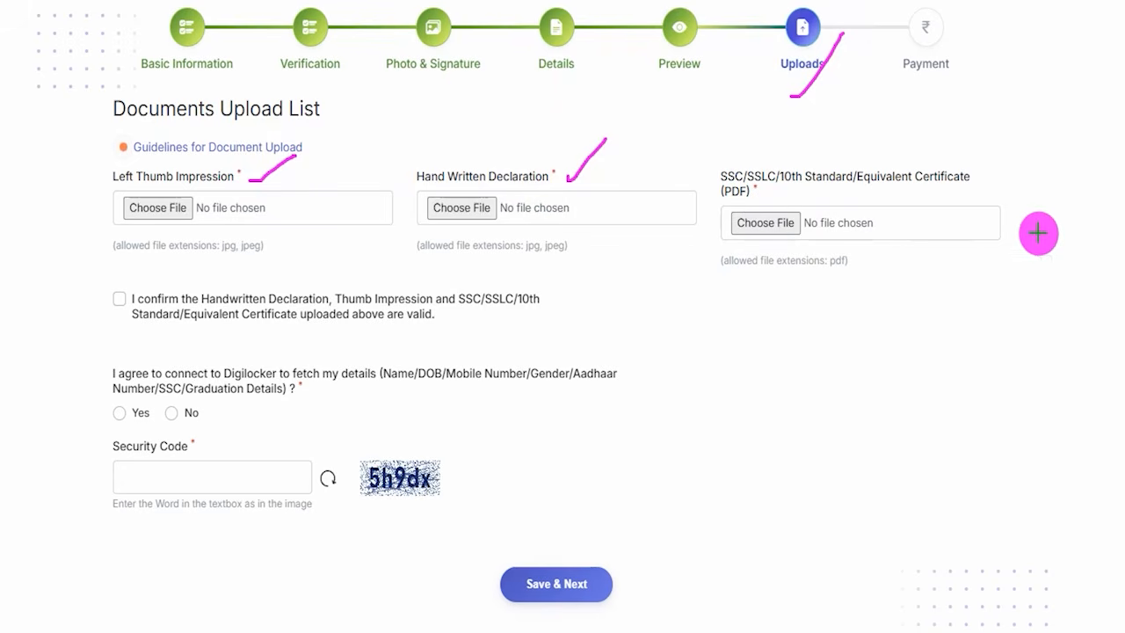
{"action": "left_click_drag", "start_coordinate": [981, 182], "coordinate": [1008, 128]}
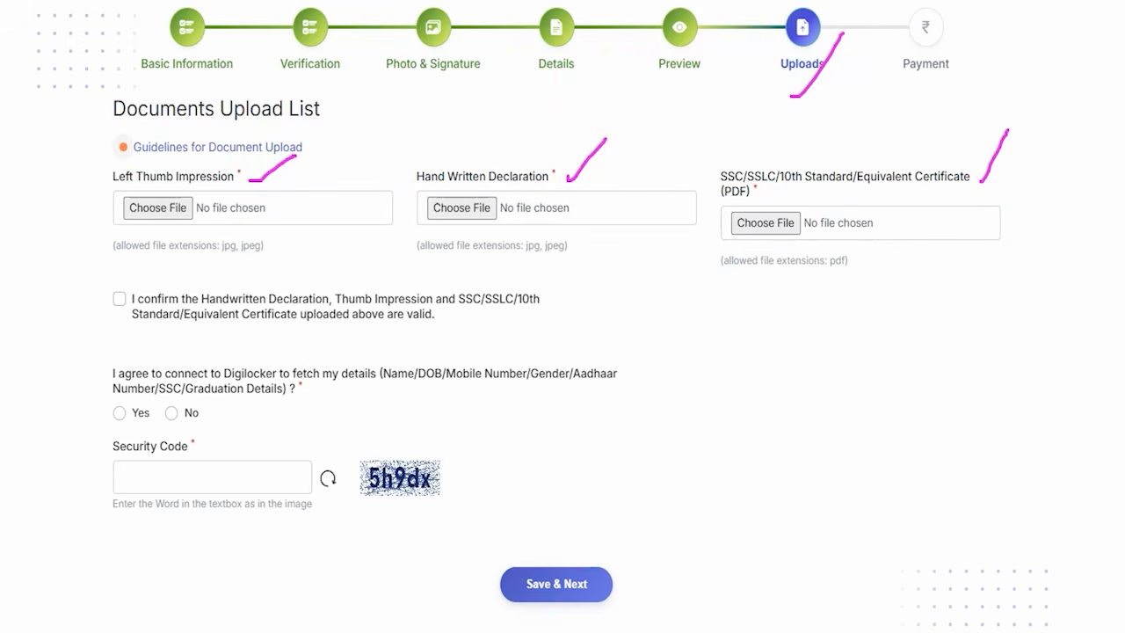
{"action": "key", "text": "Escape"}
- Open the Guidelines for Document Upload and examine the file requirements under Left Thumb Impression
{"action": "mouse_move", "coordinate": [99, 124]}
{"action": "left_mouse_down"}
{"action": "mouse_move", "coordinate": [290, 138]}
{"action": "mouse_move", "coordinate": [322, 158]}
{"action": "left_mouse_up"}
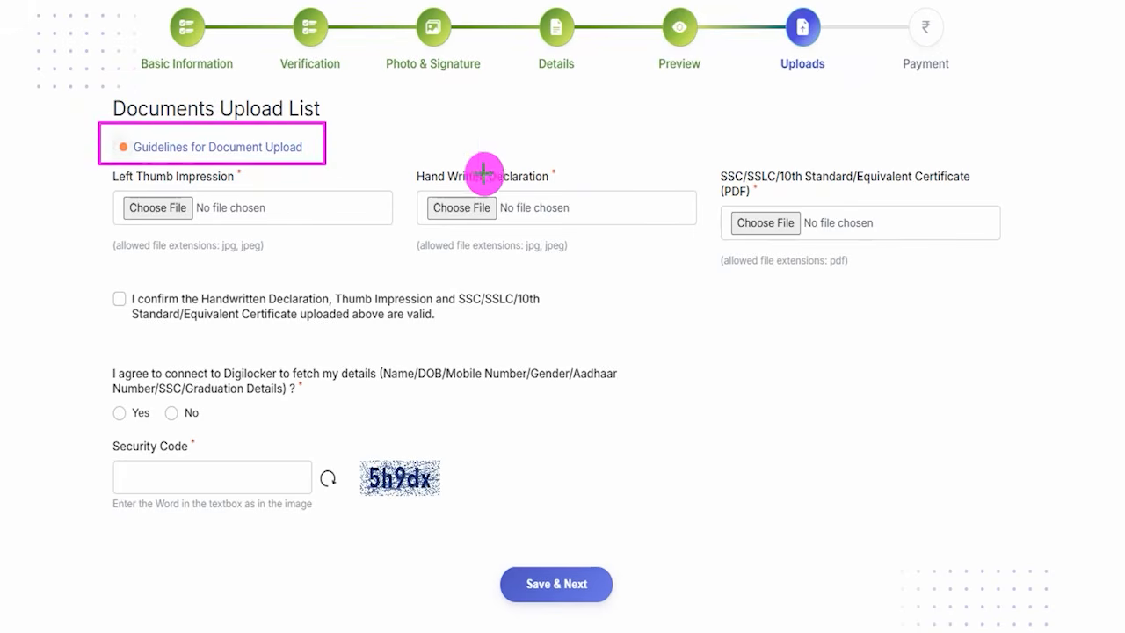
{"action": "key", "text": "Escape"}
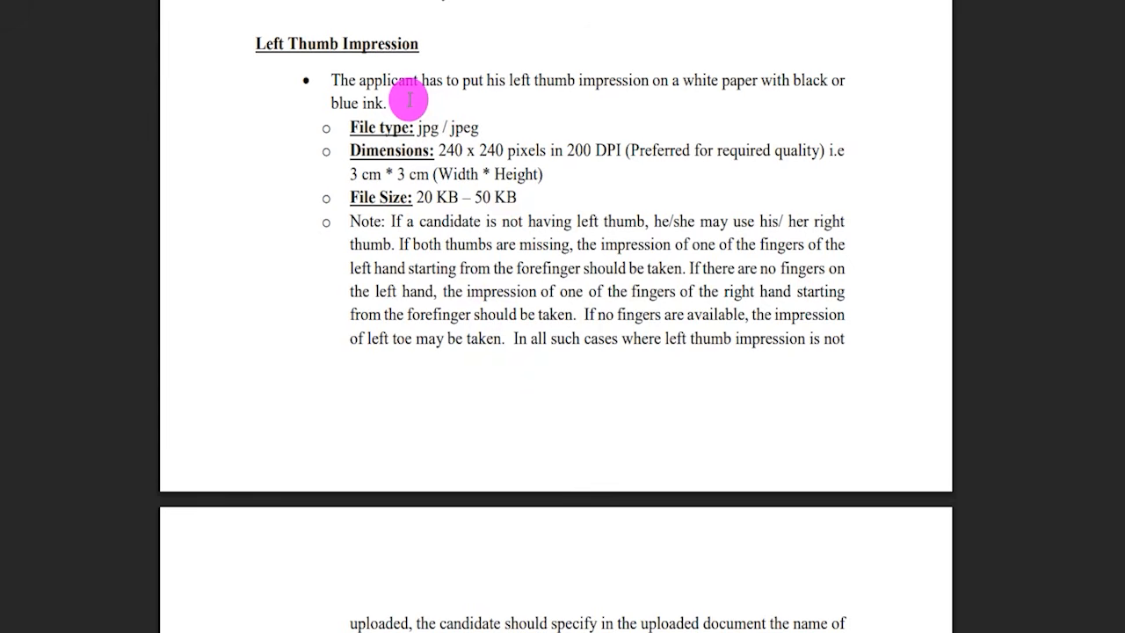
{"action": "left_click_drag", "start_coordinate": [283, 43], "coordinate": [336, 40]}
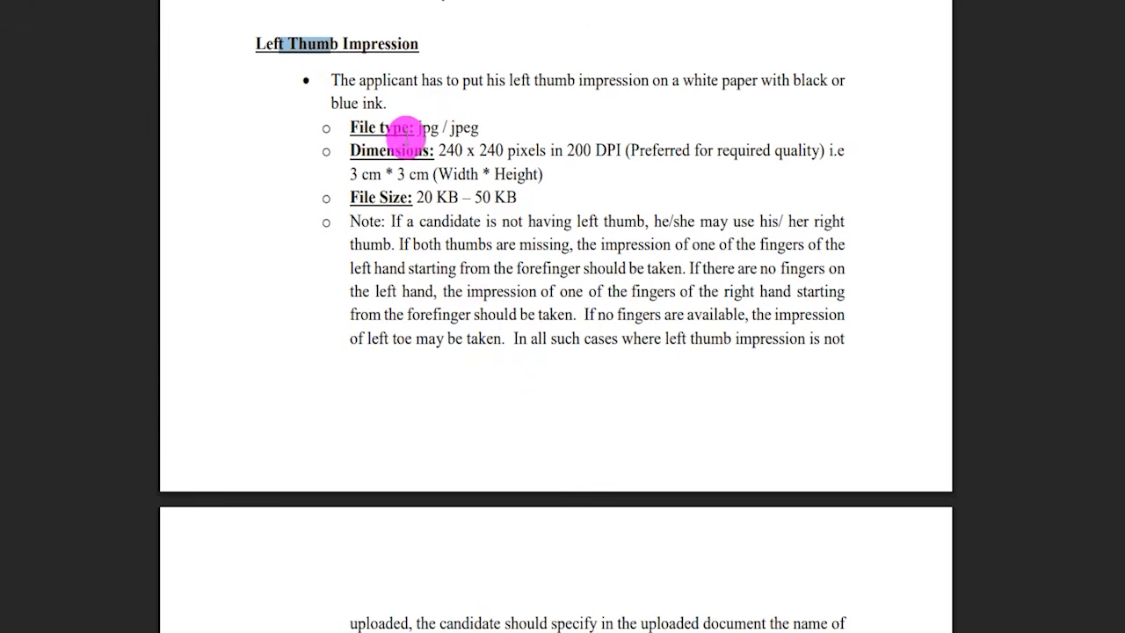